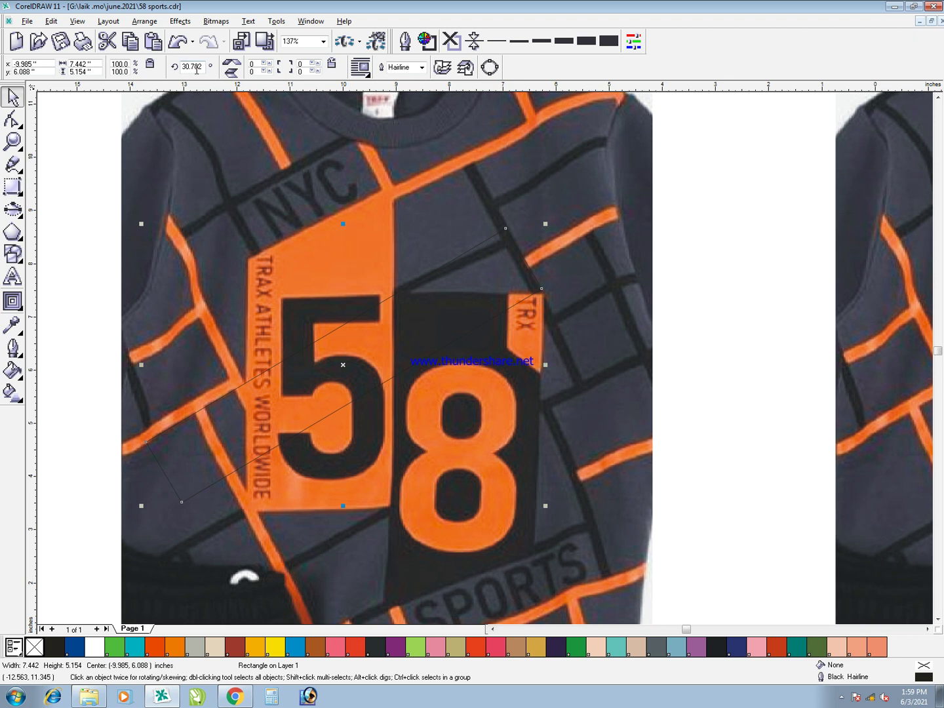
# Set the guide rectangle's rotation to 0 degrees and repeat the same rotation on the sweatshirt photo
pyautogui.press('Return')
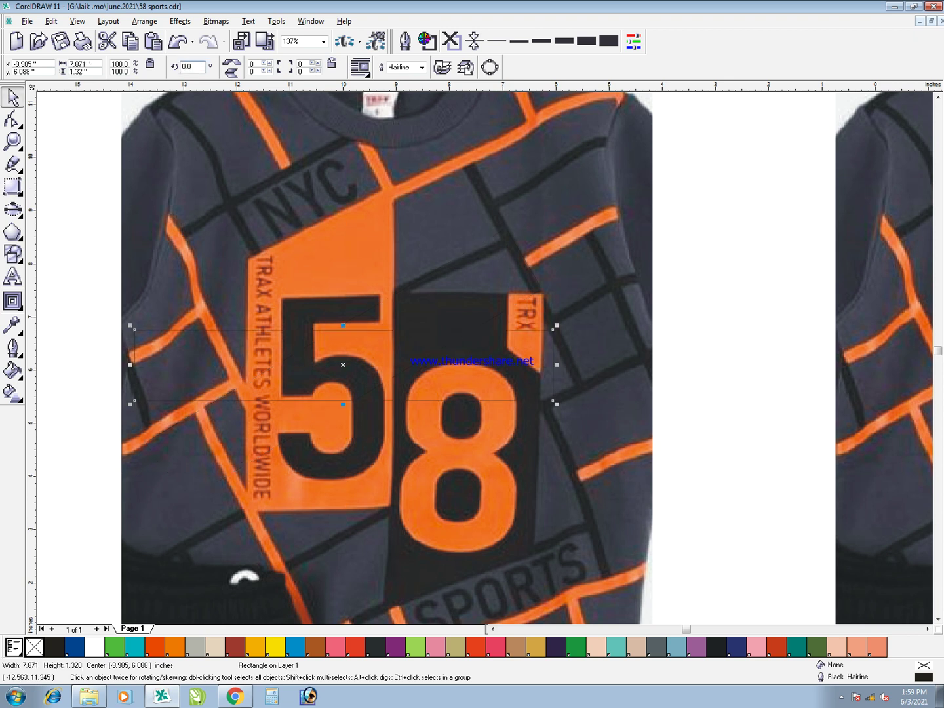
pyautogui.press('space')
pyautogui.click(311, 227)
pyautogui.hotkey('ctrl', 'r')
pyautogui.press('space')
# Delete the guide rectangle and move the rotated sweatshirt photo farther from the upright copy
pyautogui.click(334, 354)
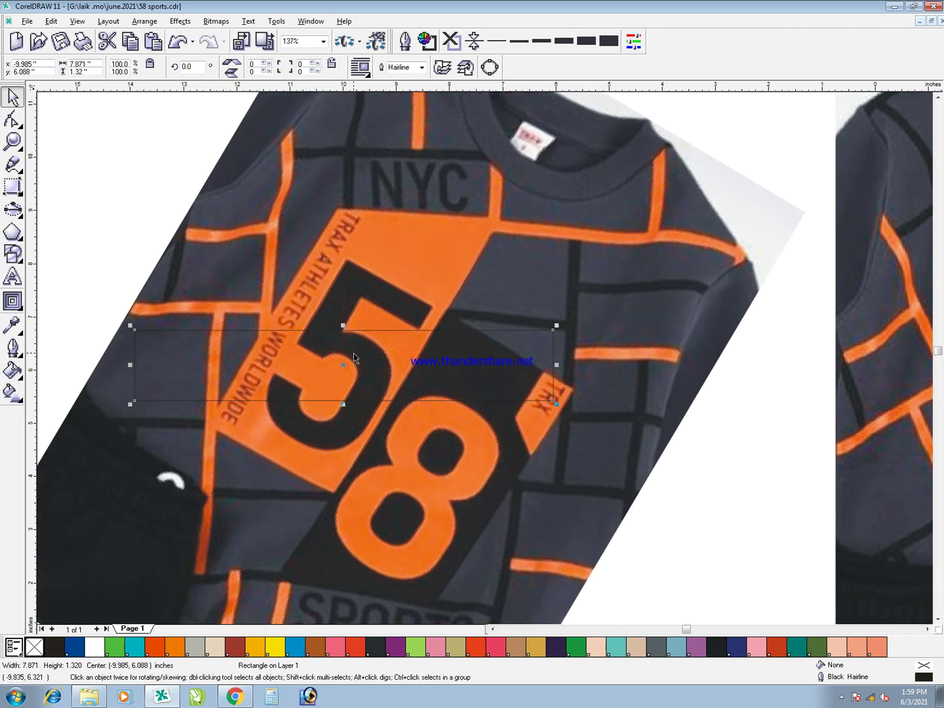
pyautogui.press('Delete')
pyautogui.press('F3')
pyautogui.moveTo(169, 340); pyautogui.dragTo(166, 324)
pyautogui.press('F2')
pyautogui.press('z')
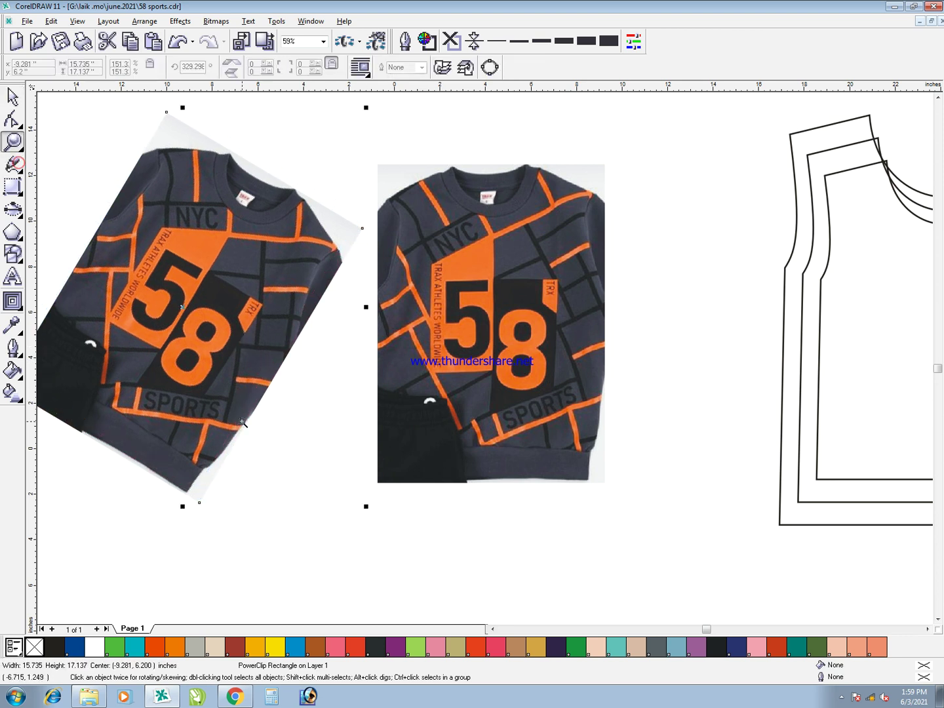
pyautogui.moveTo(306, 173); pyautogui.dragTo(47, 472)
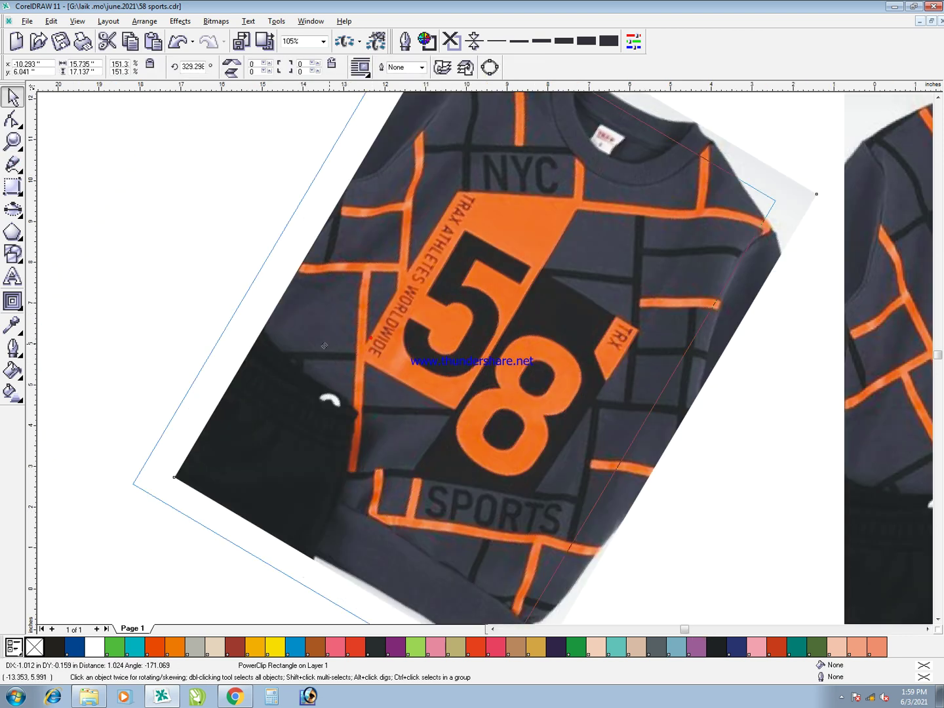
pyautogui.moveTo(246, 156); pyautogui.dragTo(485, 479)
# Draw a horizontal line about 4.19 inches long over the orange stripe beside WORLDWIDE and set its outline width to 16 pt
pyautogui.press('F5')
pyautogui.click(456, 290)
pyautogui.keyDown('ctrl'); pyautogui.click(175, 283); pyautogui.keyUp('ctrl')
pyautogui.click(542, 41)
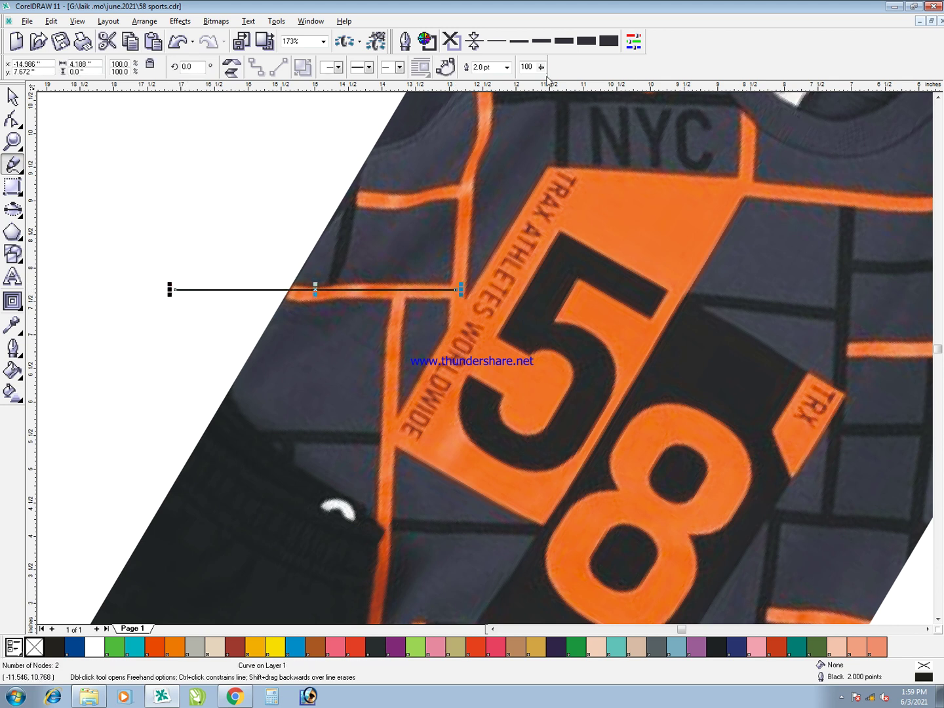
pyautogui.click(564, 43)
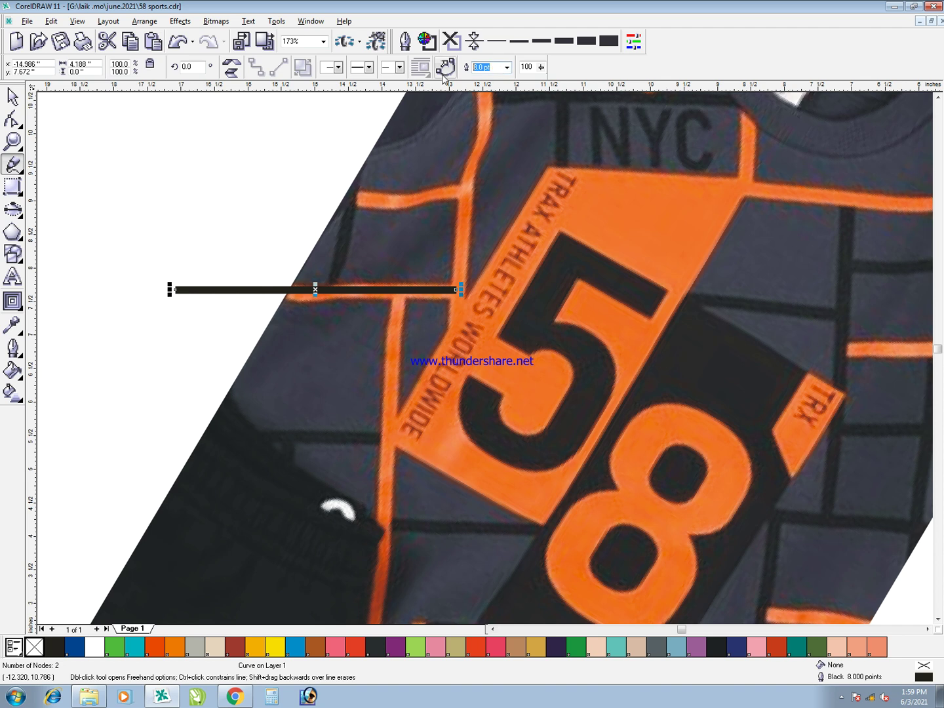
pyautogui.write('12')
pyautogui.press('Return')
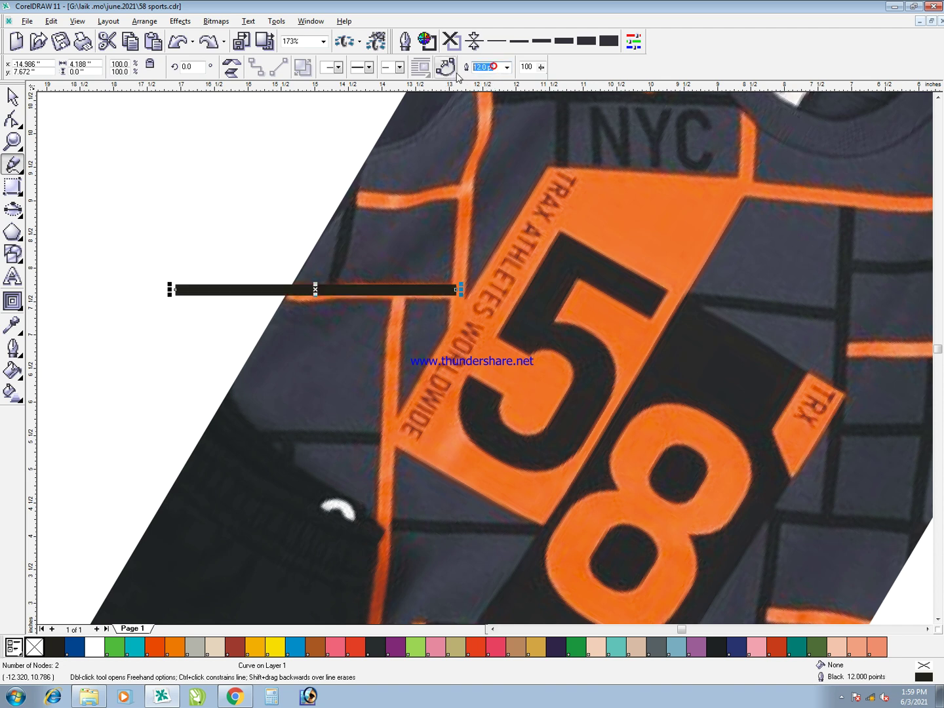
pyautogui.write('15')
pyautogui.press('Return')
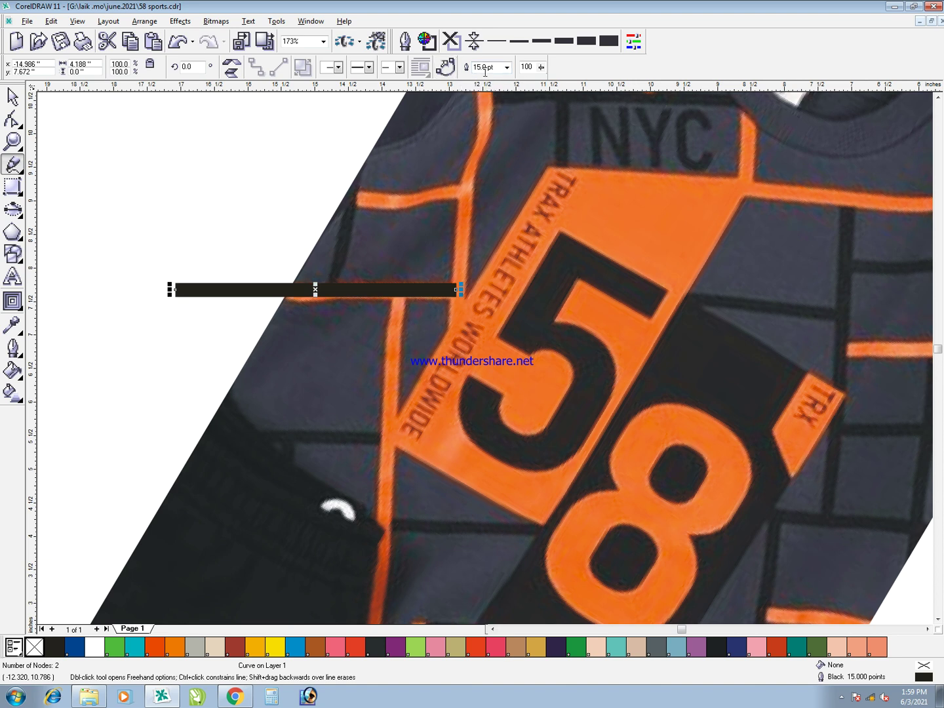
pyautogui.write('16')
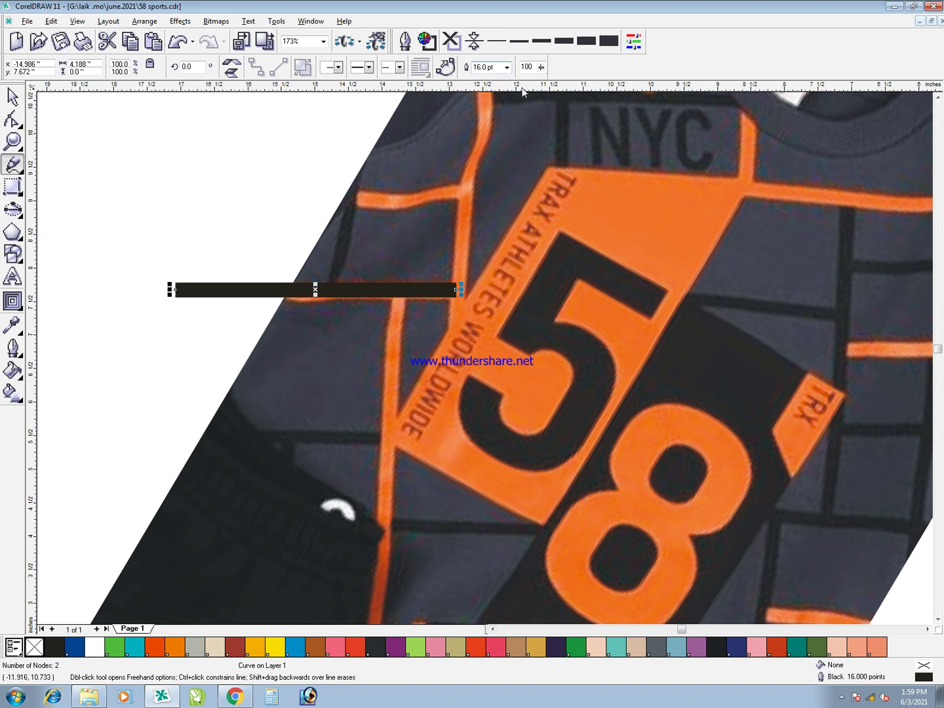
# Compare the thick line with the orange stripe up close and delete the line
pyautogui.press('F2')
pyautogui.moveTo(352, 240); pyautogui.dragTo(519, 375)
pyautogui.press('space')
pyautogui.moveTo(472, 279); pyautogui.dragTo(483, 281)
pyautogui.moveTo(483, 281); pyautogui.dragTo(485, 280)
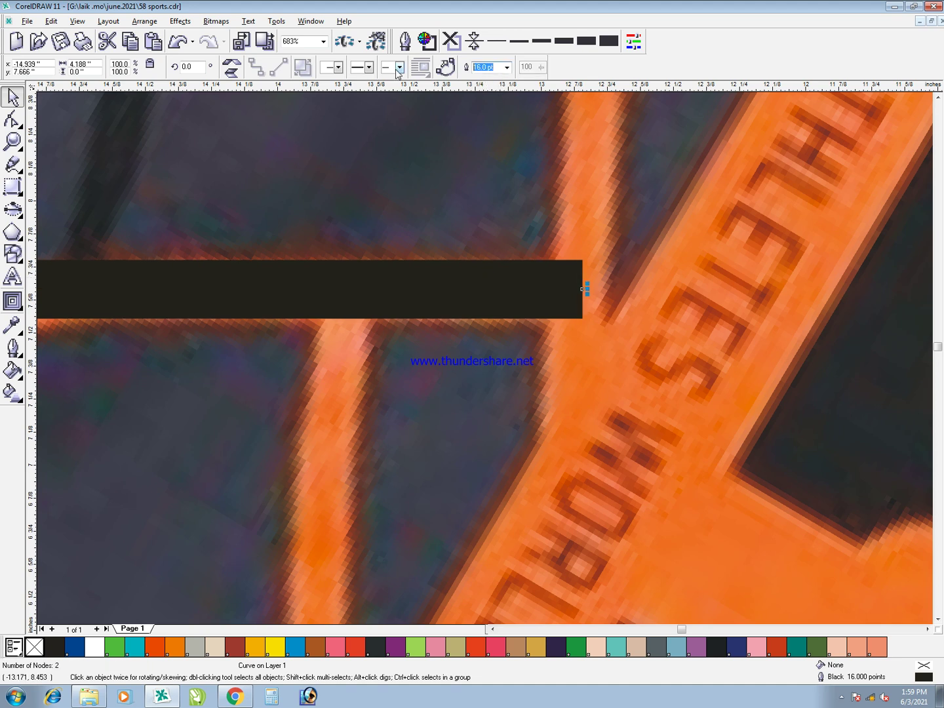
pyautogui.press('Delete')
# Draw a rectangle about 0.35 inch wide and 0.225 inch high over the orange stripe, matching its thickness
pyautogui.press('F6')
pyautogui.moveTo(452, 261); pyautogui.dragTo(544, 321)
pyautogui.press('space')
pyautogui.click(497, 278)
pyautogui.click(497, 261)
pyautogui.moveTo(497, 255); pyautogui.dragTo(498, 257)
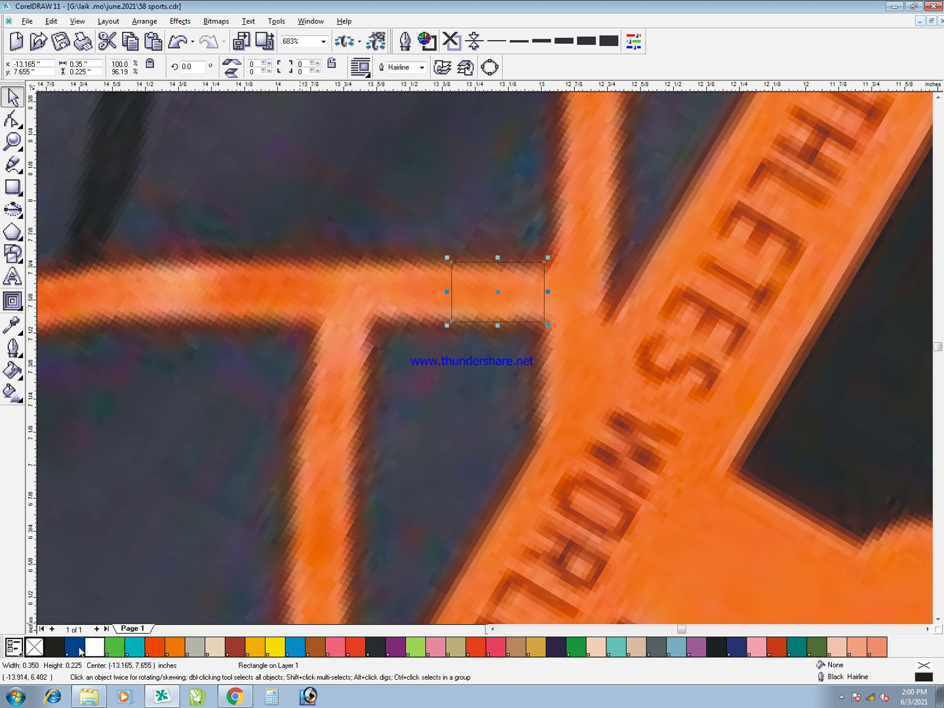
# Fill the small rectangle black without an outline and stretch it into a horizontal bar about 5.86 inches long
pyautogui.click(53, 651)
pyautogui.rightClick(35, 648)
pyautogui.scroll(-2, 427, 292)
pyautogui.moveTo(455, 293); pyautogui.dragTo(62, 291)
pyautogui.moveTo(457, 291); pyautogui.dragTo(461, 291)
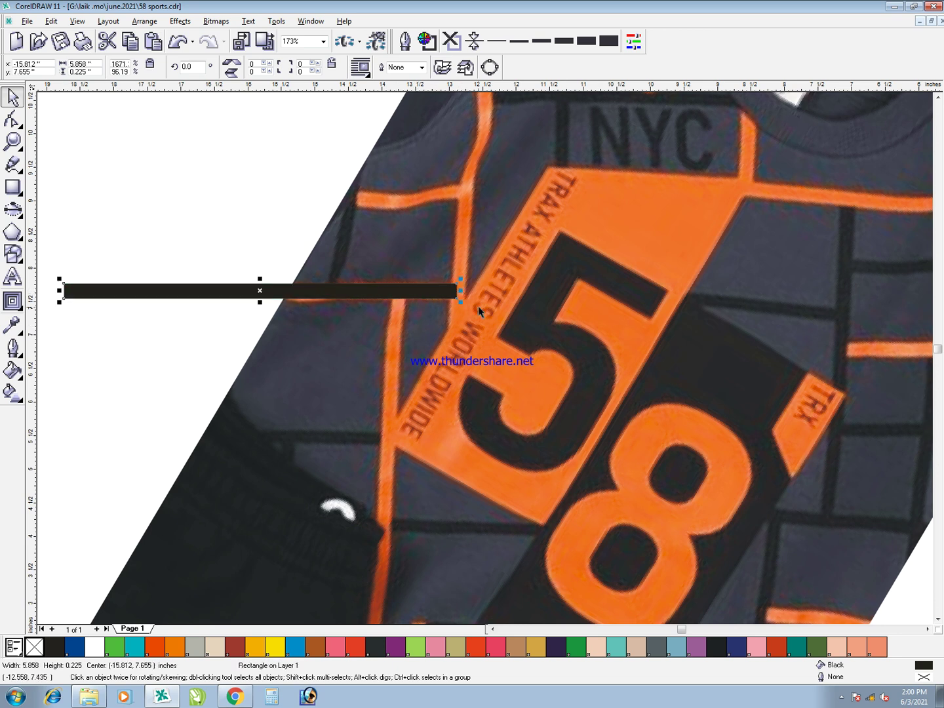
# Lengthen the horizontal black bar to about 11.9 inches and place a vertical copy about 5.08 inches long beside the orange vertical stripe
pyautogui.scroll(-3, 245, 522)
pyautogui.moveTo(245, 522); pyautogui.dragTo(5, 177)
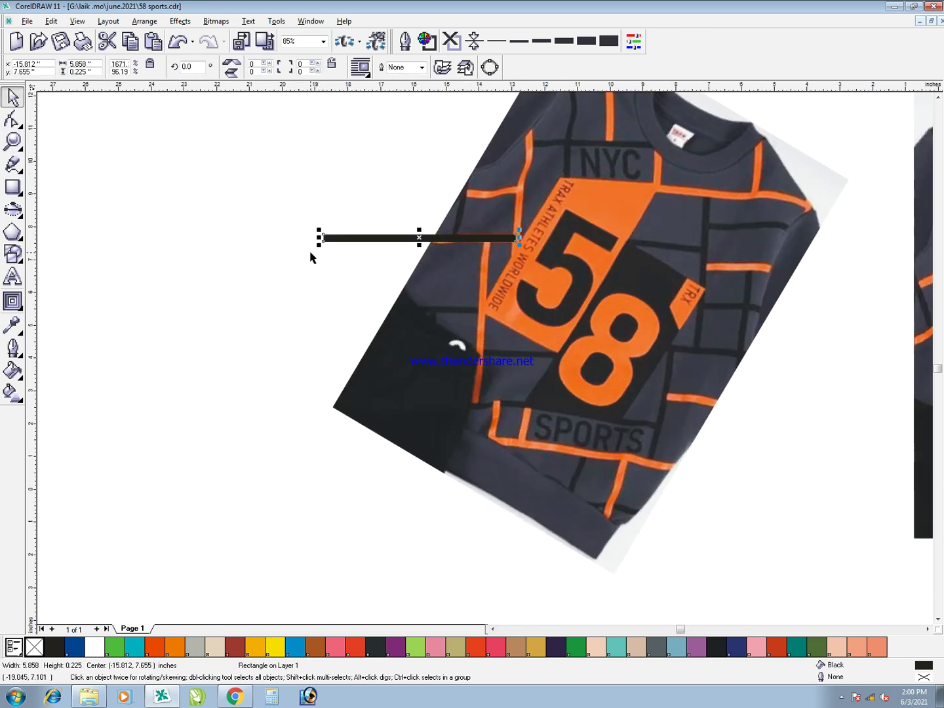
pyautogui.moveTo(319, 238); pyautogui.dragTo(321, 434)
pyautogui.moveTo(321, 182); pyautogui.dragTo(490, 352)
pyautogui.moveTo(489, 213); pyautogui.dragTo(487, 247)
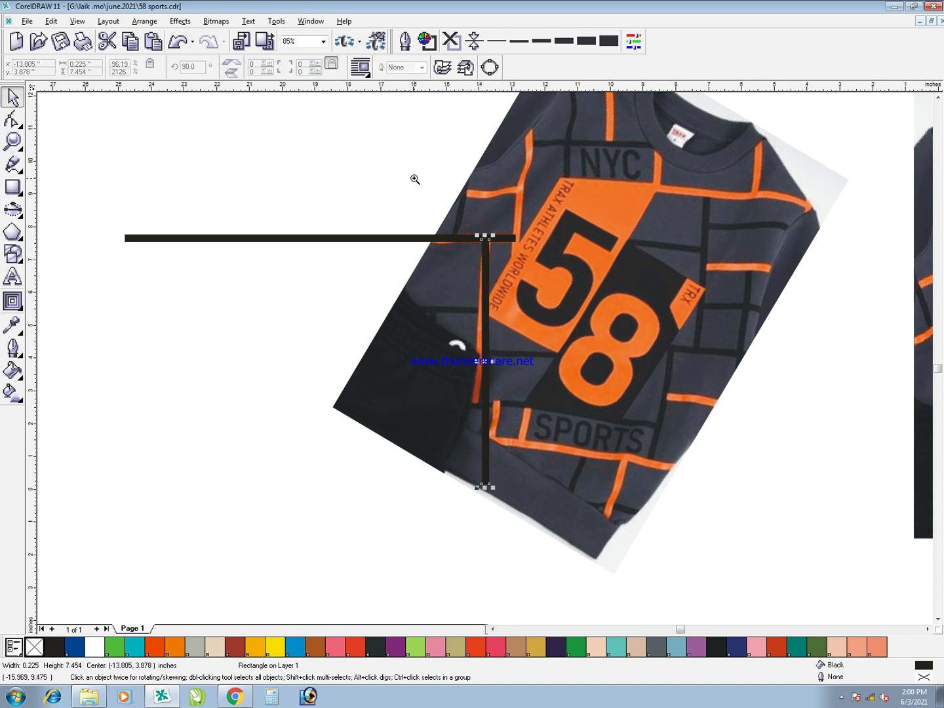
pyautogui.scroll(1, 617, 575)
pyautogui.moveTo(441, 492); pyautogui.dragTo(432, 388)
# Rotate the tilted sweatshirt photo slightly to align its stripes with the drawn bars
pyautogui.click(527, 447)
pyautogui.click(550, 473)
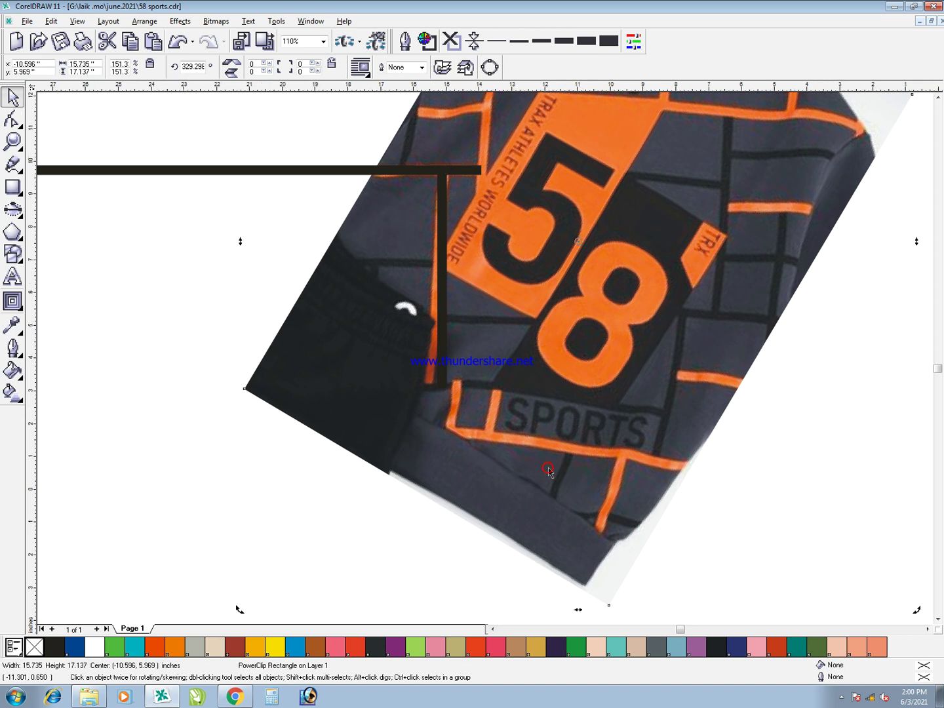
pyautogui.scroll(-1, 627, 517)
pyautogui.moveTo(853, 579); pyautogui.dragTo(851, 567)
# Move both black bars about 0.05 inch down onto the stripes and shift the vertical bar slightly left
pyautogui.click(485, 251)
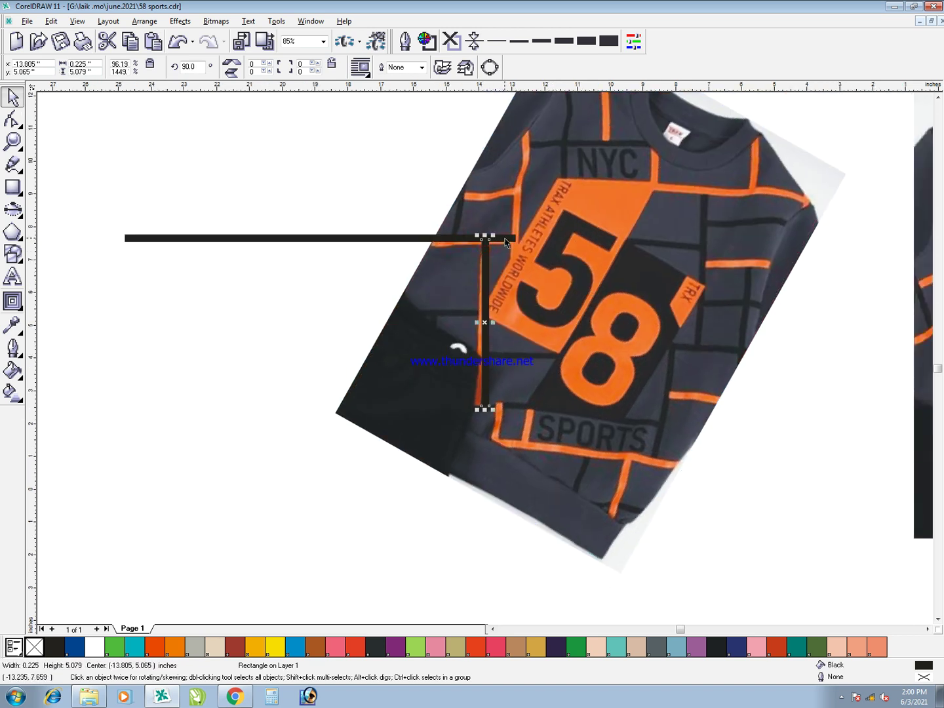
pyautogui.keyDown('shift'); pyautogui.click(504, 238); pyautogui.keyUp('shift')
pyautogui.press('F2')
pyautogui.moveTo(432, 203); pyautogui.dragTo(568, 431)
pyautogui.moveTo(493, 171); pyautogui.dragTo(493, 175)
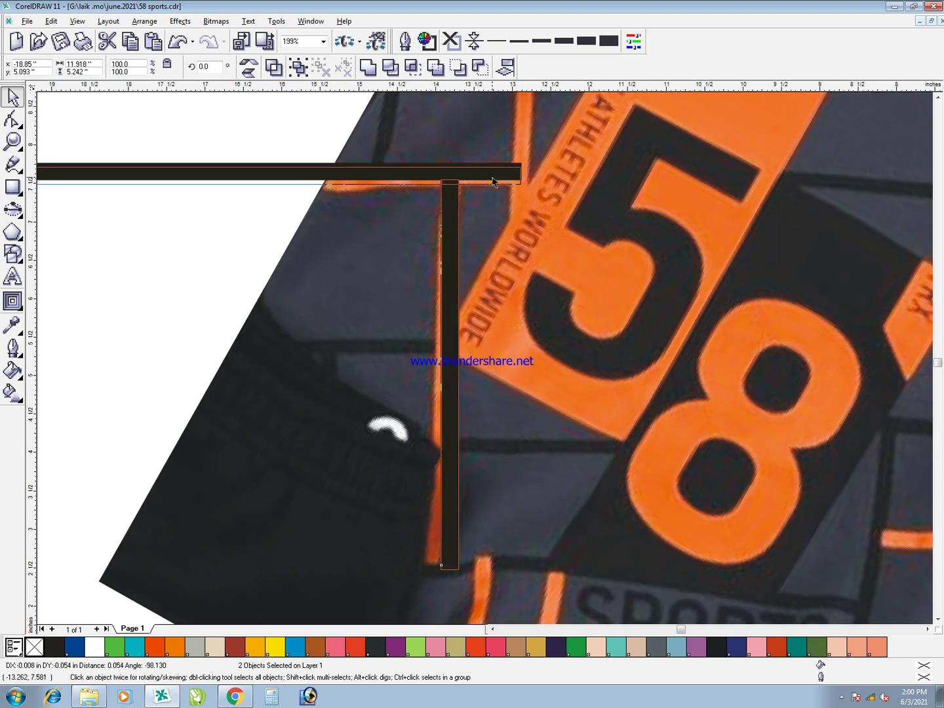
pyautogui.click(320, 146)
pyautogui.click(454, 372)
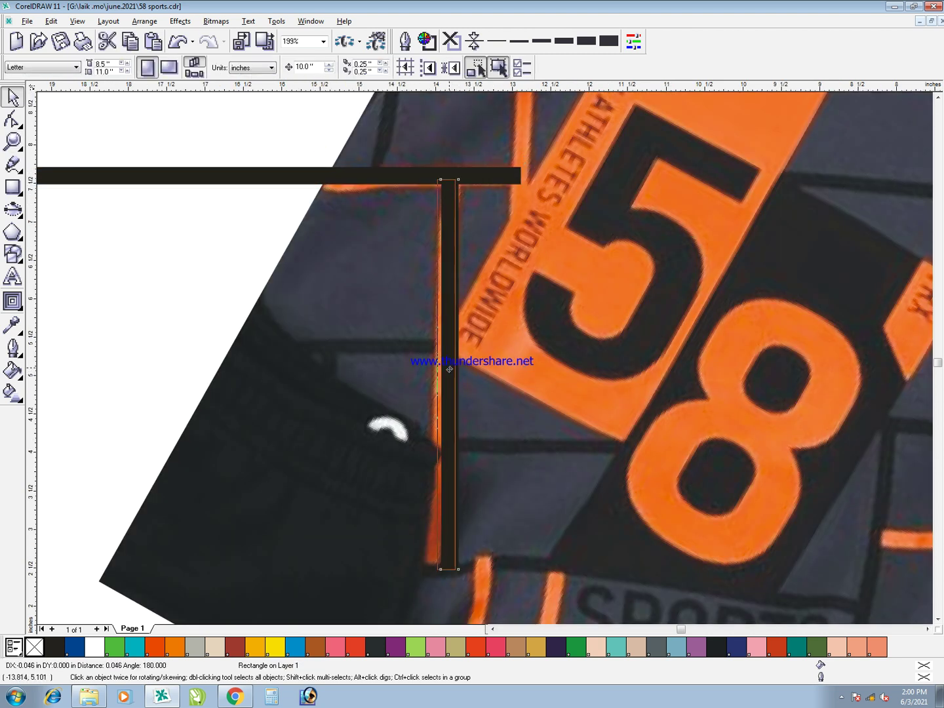
pyautogui.scroll(-3, 449, 369)
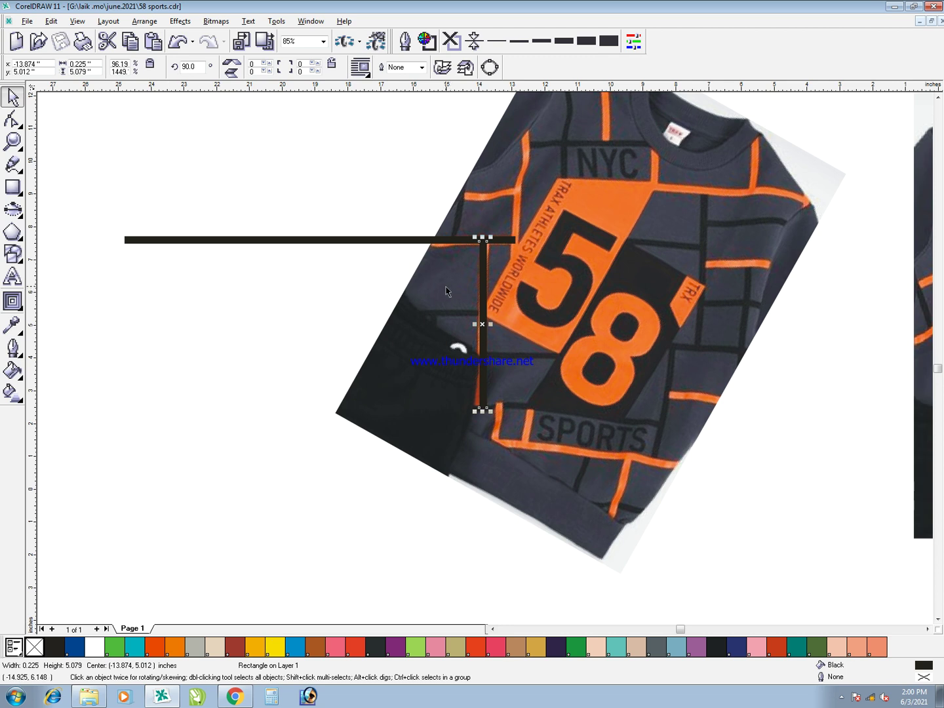
# Fill the horizontal and vertical bars with the orange palette colour and remove their outlines
pyautogui.keyDown('shift'); pyautogui.click(452, 241); pyautogui.keyUp('shift')
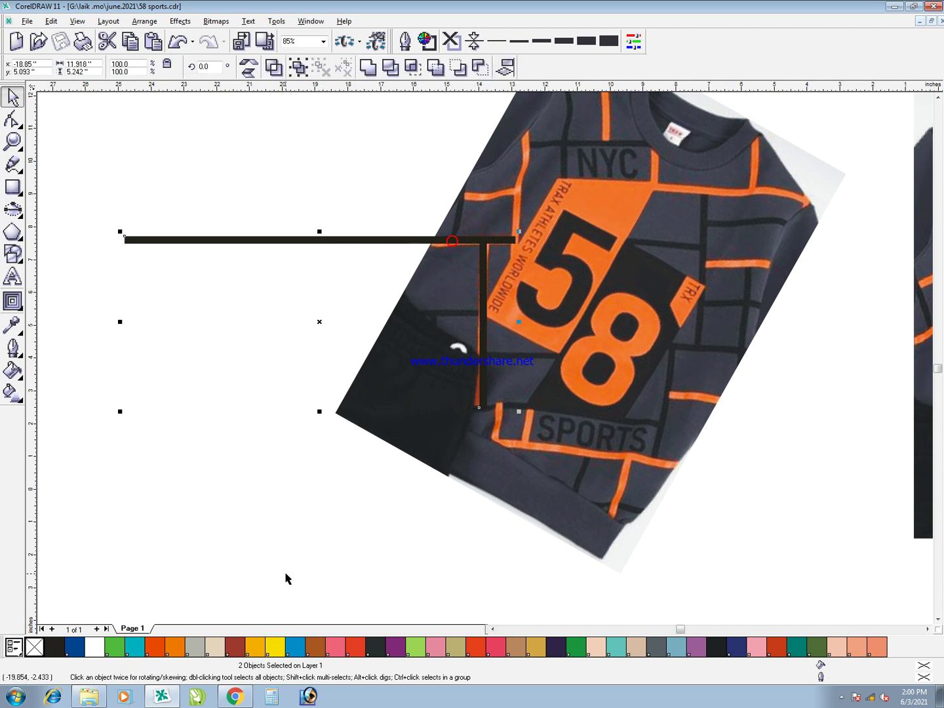
pyautogui.click(168, 649)
pyautogui.rightClick(38, 650)
pyautogui.click(116, 510)
# Copy the orange vertical bar about 4.33 inches to the left and turn the copy into a horizontal black bar
pyautogui.press('F2')
pyautogui.moveTo(257, 177); pyautogui.dragTo(567, 512)
pyautogui.moveTo(601, 245); pyautogui.dragTo(373, 269)
pyautogui.rightClick(373, 269)
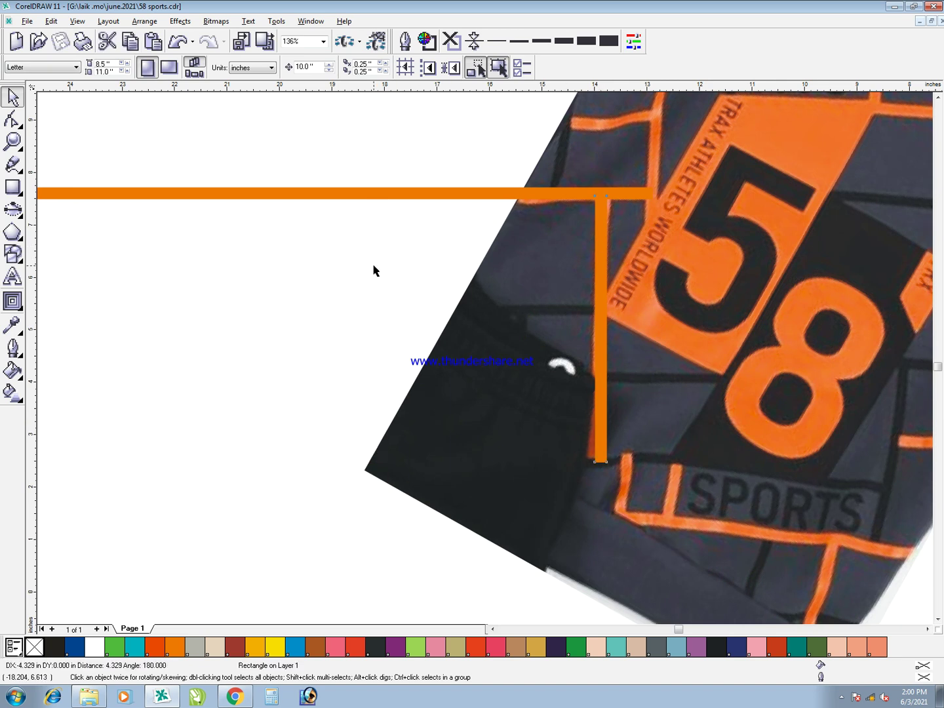
pyautogui.click(372, 237)
pyautogui.moveTo(380, 195); pyautogui.dragTo(469, 335)
pyautogui.click(56, 647)
# Position the horizontal black bar along the photo's black stripe, with its right end on the orange vertical bar
pyautogui.click(223, 461)
pyautogui.press('F2')
pyautogui.moveTo(350, 222); pyautogui.dragTo(702, 434)
pyautogui.moveTo(402, 356); pyautogui.dragTo(630, 306)
pyautogui.press('F3')
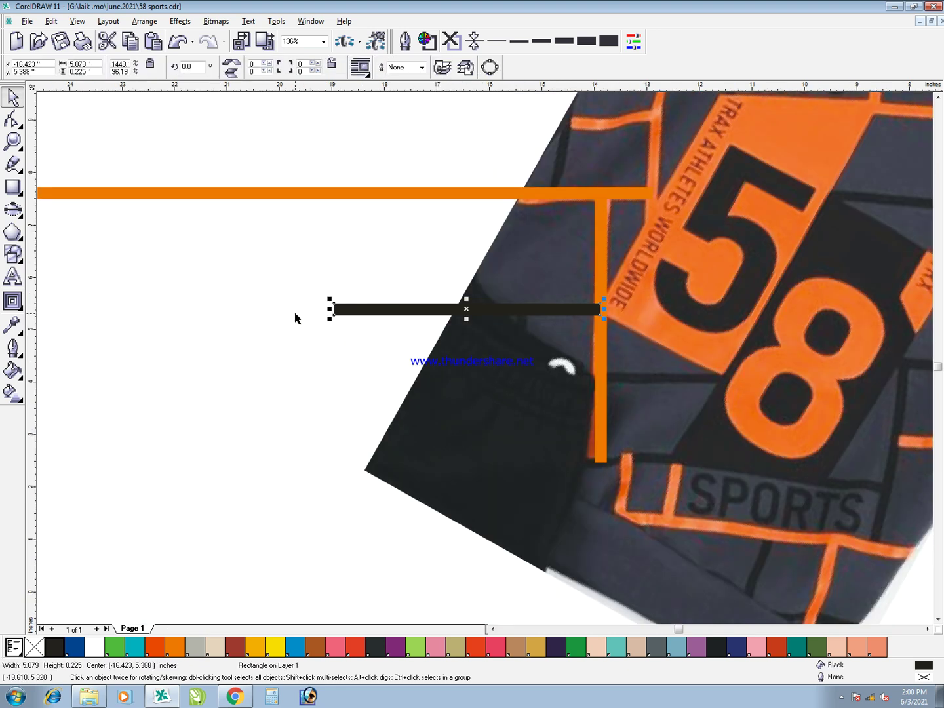
# Stretch the black bar left to about 7.22 inches and place a vertical copy hanging below it
pyautogui.moveTo(333, 309); pyautogui.dragTo(393, 531)
pyautogui.click(219, 310)
pyautogui.moveTo(504, 291); pyautogui.dragTo(504, 290)
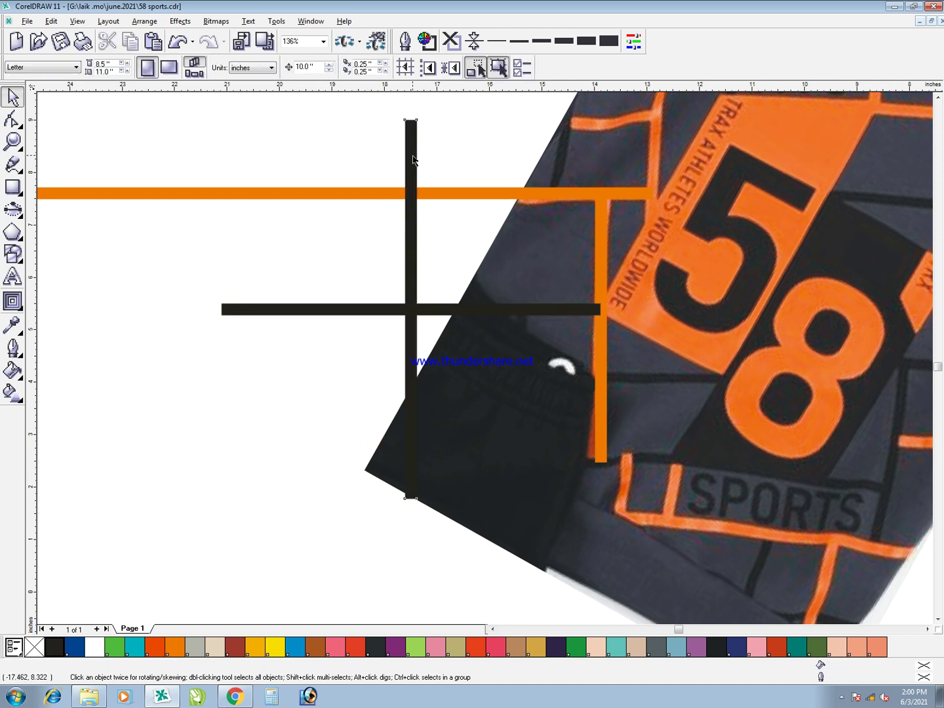
pyautogui.moveTo(413, 156); pyautogui.dragTo(674, 378)
# Add a second horizontal black bar about 7.22 inches long below the first, reaching the black panel behind the 8
pyautogui.press('F3')
pyautogui.press('F2')
pyautogui.moveTo(430, 285); pyautogui.dragTo(749, 608)
pyautogui.press('F3')
pyautogui.press('F3')
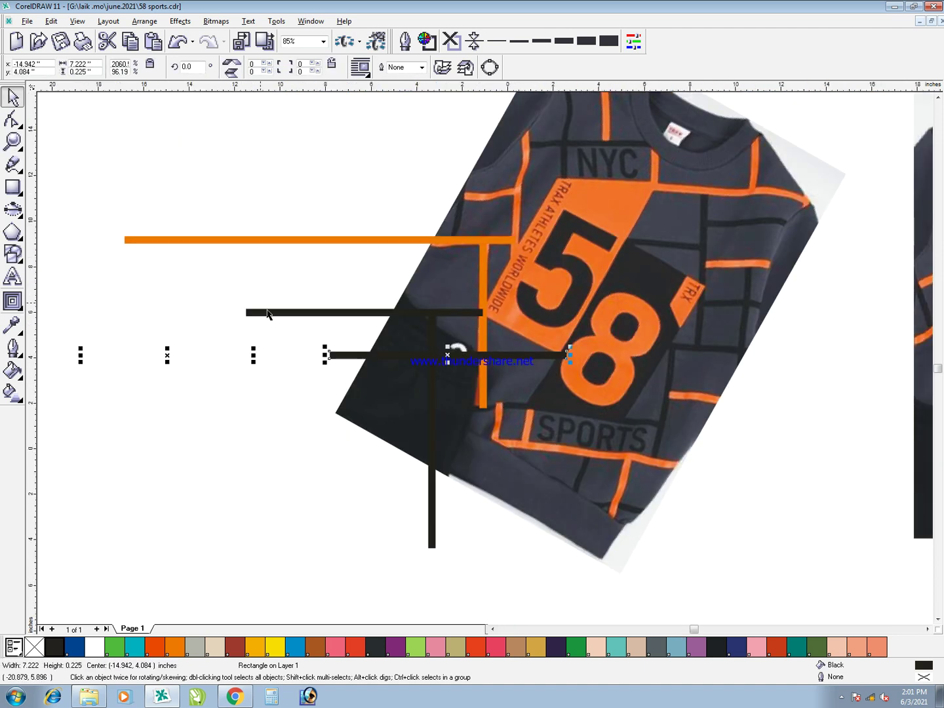
# Extend the left ends of both horizontal black bars well past the photo's edge
pyautogui.press('F2')
pyautogui.moveTo(407, 527); pyautogui.dragTo(22, 205)
pyautogui.moveTo(322, 341); pyautogui.dragTo(121, 342)
pyautogui.click(238, 294)
pyautogui.moveTo(233, 293); pyautogui.dragTo(57, 294)
pyautogui.click(505, 316)
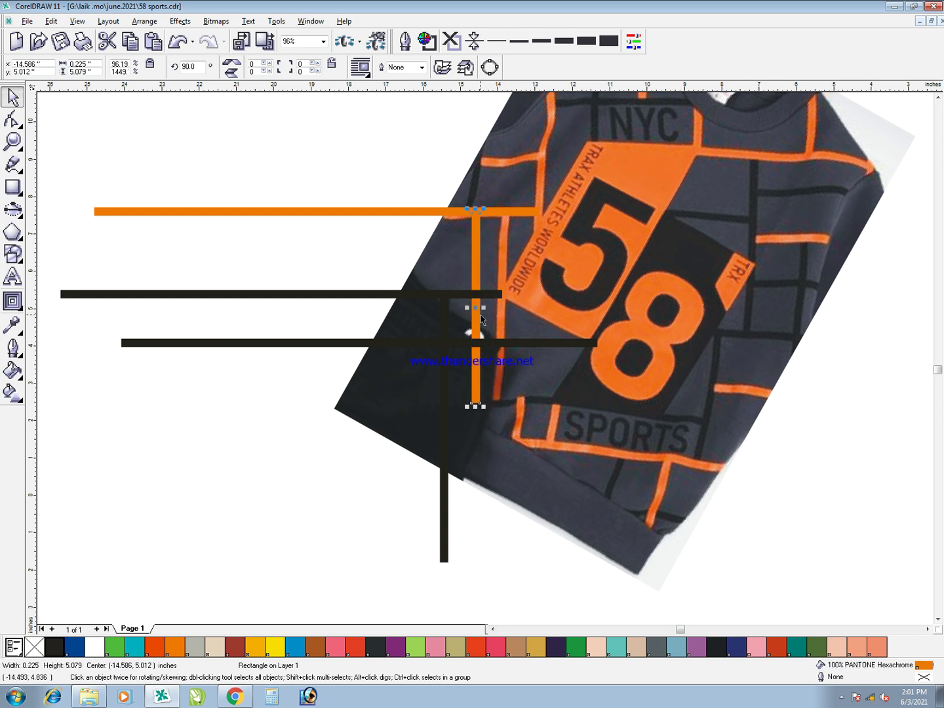
pyautogui.moveTo(510, 342); pyautogui.dragTo(425, 336)
pyautogui.hotkey('ctrl', 'z')
pyautogui.hotkey('ctrl', 'z')
# Trim both horizontal black bars with the orange vertical bar where they meet it
pyautogui.click(502, 335)
pyautogui.keyDown('shift'); pyautogui.click(494, 294); pyautogui.keyUp('shift')
pyautogui.hotkey('ctrl', 't')
pyautogui.click(505, 324)
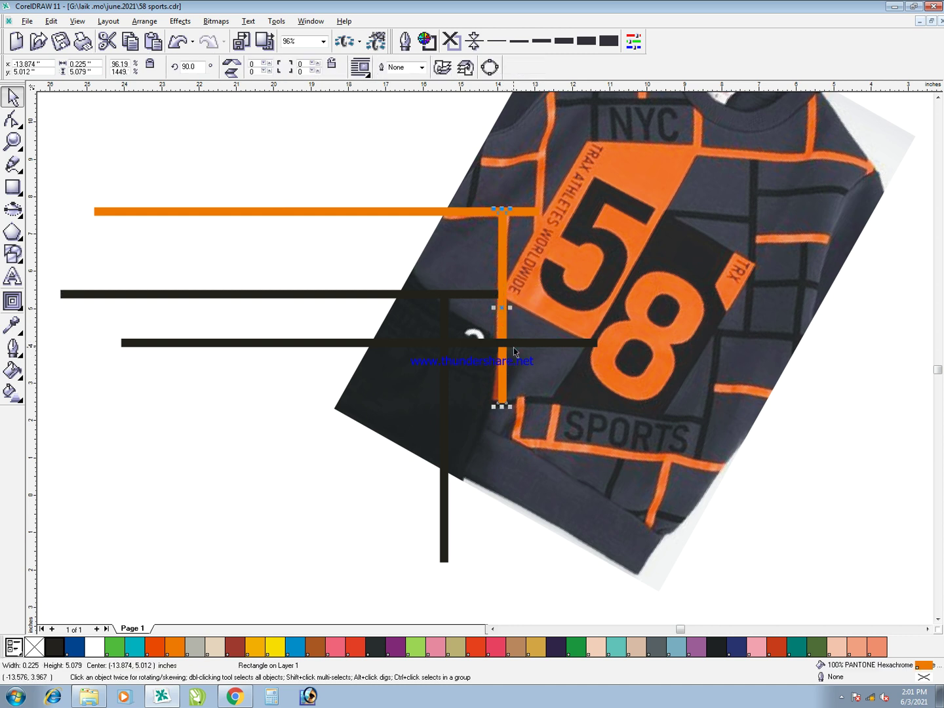
pyautogui.keyDown('shift'); pyautogui.click(515, 343); pyautogui.keyUp('shift')
pyautogui.hotkey('ctrl', 't')
pyautogui.click(495, 528)
# Copy the orange vertical bar farther left and trim it at the upper black bar to about 2.05 inches long
pyautogui.click(504, 308)
pyautogui.moveTo(505, 314); pyautogui.dragTo(374, 299)
pyautogui.click(390, 294)
pyautogui.keyDown('shift'); pyautogui.click(368, 282); pyautogui.keyUp('shift')
pyautogui.hotkey('ctrl', 't')
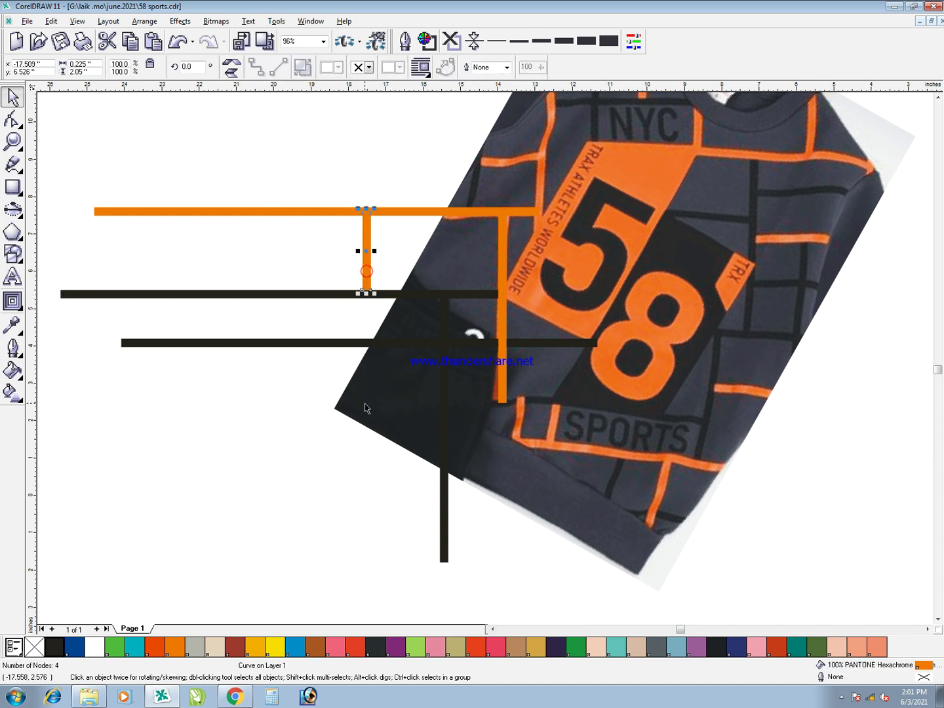
# Copy the vertical black bar to the far left and shorten it to about 3.53 inches, from the top orange bar to the lower black bar
pyautogui.click(424, 419)
pyautogui.moveTo(441, 342); pyautogui.dragTo(258, 272)
pyautogui.hotkey('ctrl', 'z')
pyautogui.click(333, 296)
pyautogui.moveTo(334, 300)
pyautogui.mouseDown()
pyautogui.moveTo(358, 274)
pyautogui.moveTo(334, 295)
pyautogui.mouseUp()
pyautogui.moveTo(446, 427); pyautogui.dragTo(213, 344)
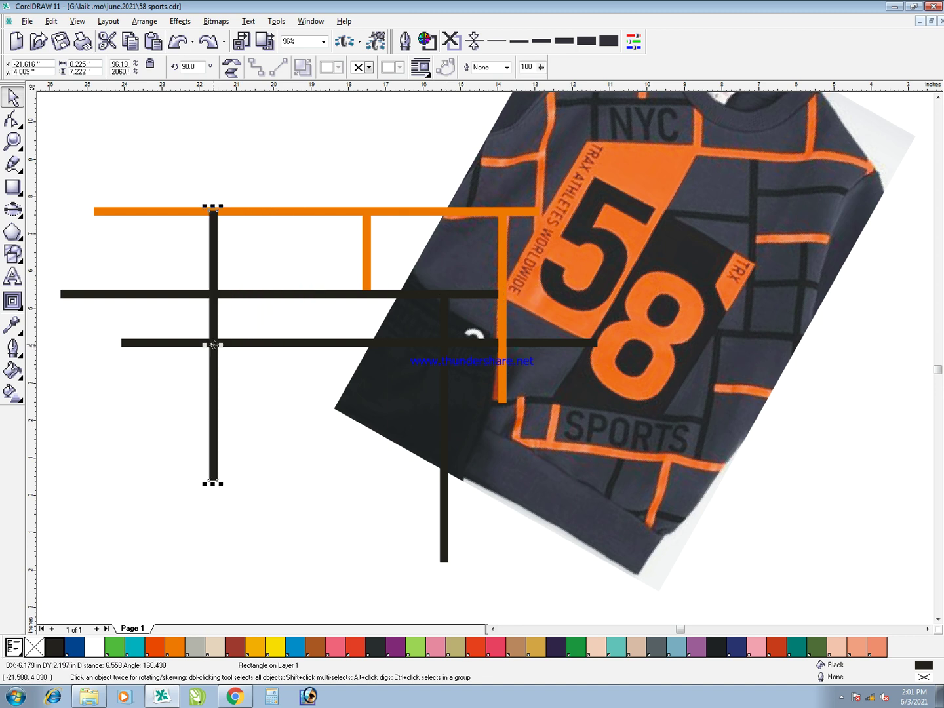
pyautogui.moveTo(212, 484); pyautogui.dragTo(219, 340)
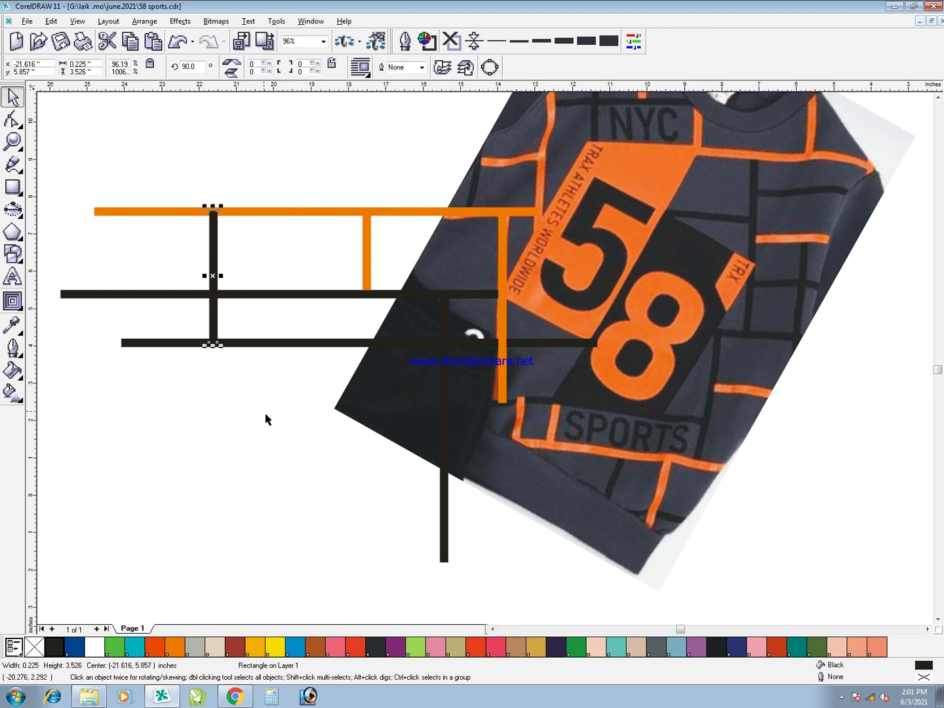
pyautogui.click(266, 417)
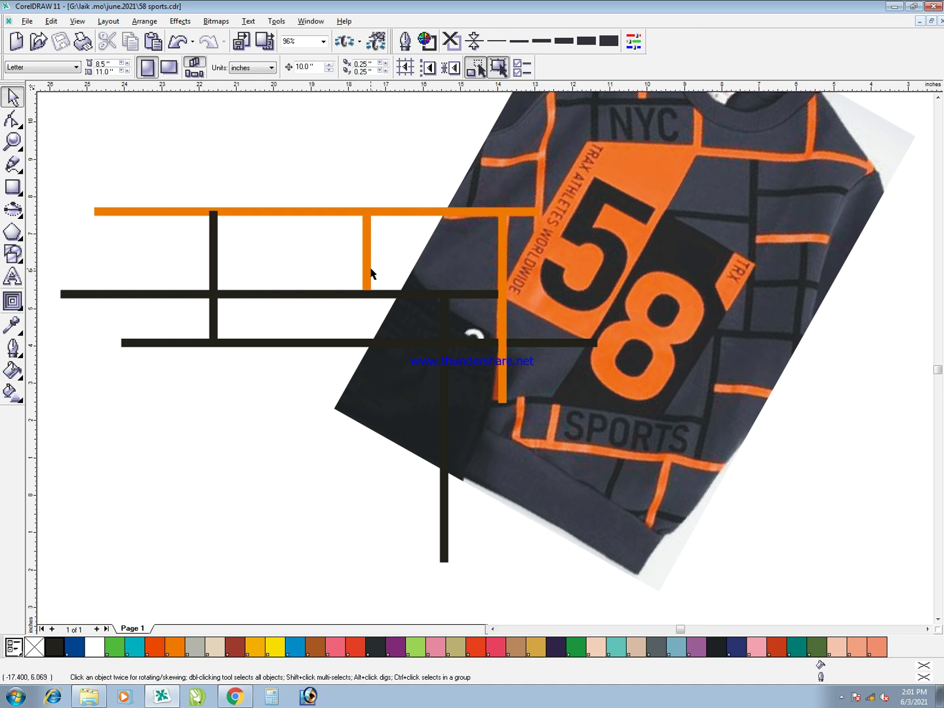
# Copy the top orange bar onto the stripe below SPORTS and lengthen it evenly at both ends to about 23.29 inches
pyautogui.moveTo(435, 215); pyautogui.dragTo(645, 459)
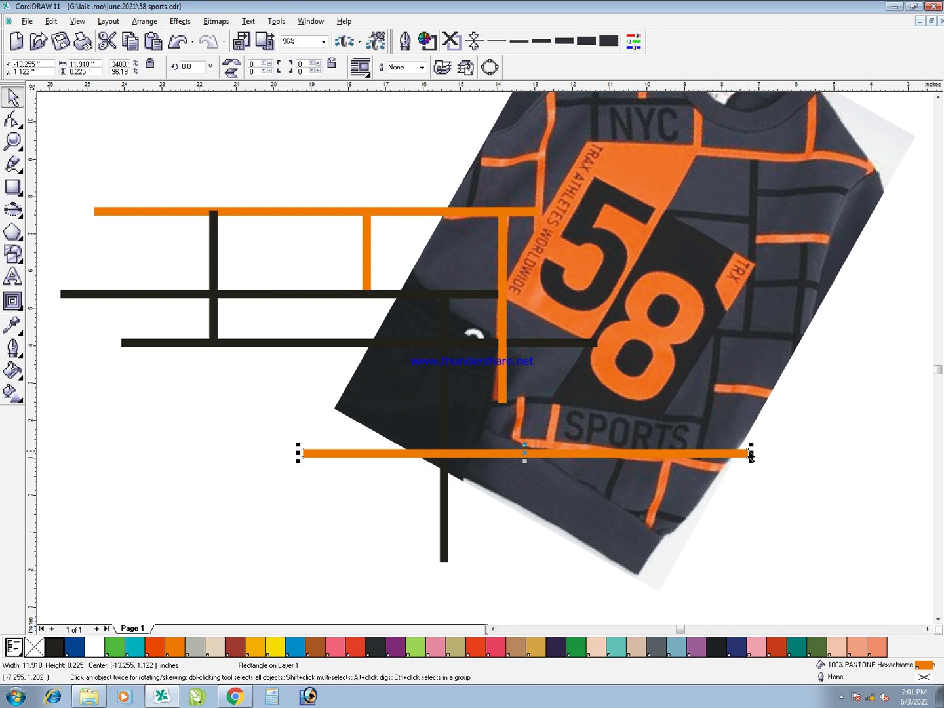
pyautogui.moveTo(750, 454); pyautogui.dragTo(820, 455)
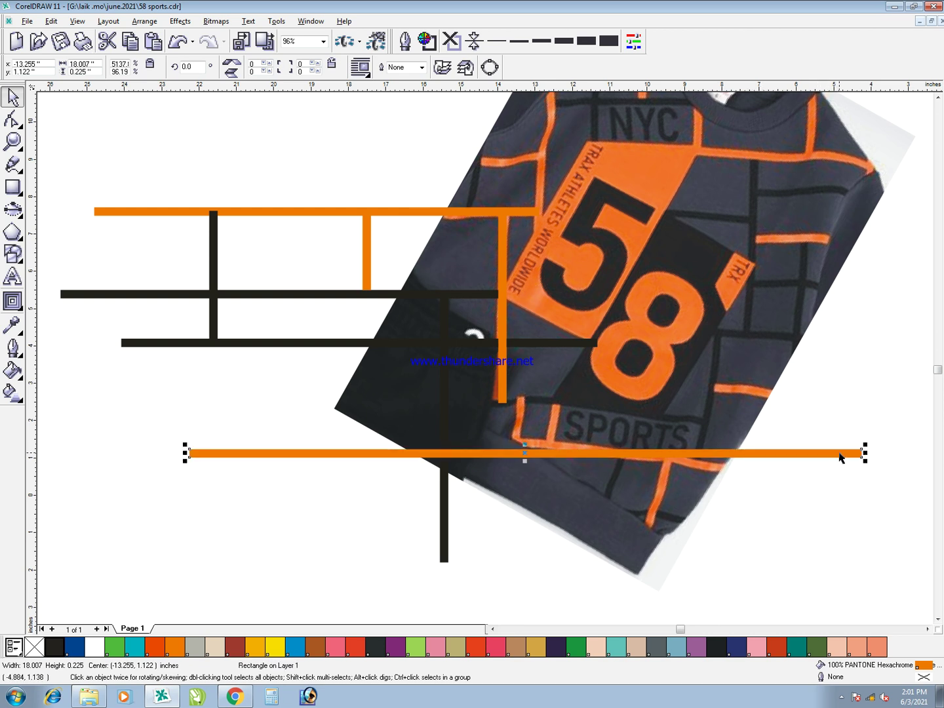
pyautogui.moveTo(865, 453); pyautogui.dragTo(927, 450)
# Make a shortened copy of the long orange bar, about 13.24 inches long, covering its right-hand portion
pyautogui.press('F3')
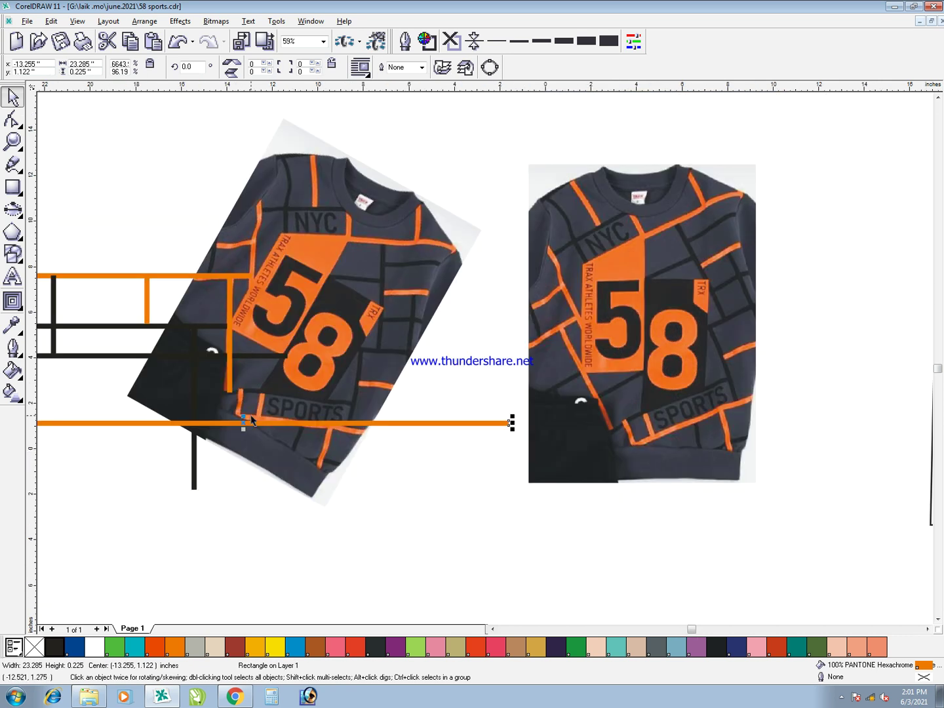
pyautogui.press('F2')
pyautogui.moveTo(544, 596); pyautogui.dragTo(45, 237)
pyautogui.moveTo(110, 369); pyautogui.dragTo(388, 393)
pyautogui.moveTo(477, 391); pyautogui.dragTo(477, 391)
pyautogui.rightClick(476, 392)
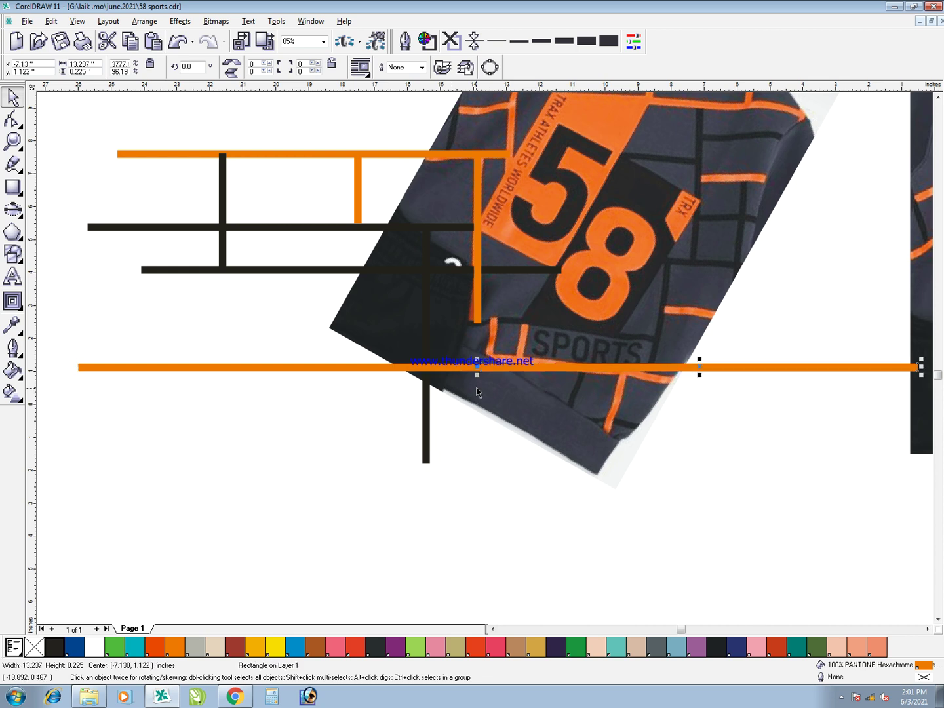
# Trim the long orange bar with its shorter copy and fill the remaining left section black
pyautogui.keyDown('shift'); pyautogui.click(464, 367); pyautogui.keyUp('shift')
pyautogui.hotkey('alt', 'a')
pyautogui.press('p')
pyautogui.press('t')
pyautogui.click(45, 647)
# Make a 90° rotated copy of the orange bar, shorten it to about 4.68 inches and left-align it with that bar
pyautogui.click(537, 367)
pyautogui.moveTo(475, 377); pyautogui.dragTo(695, 545)
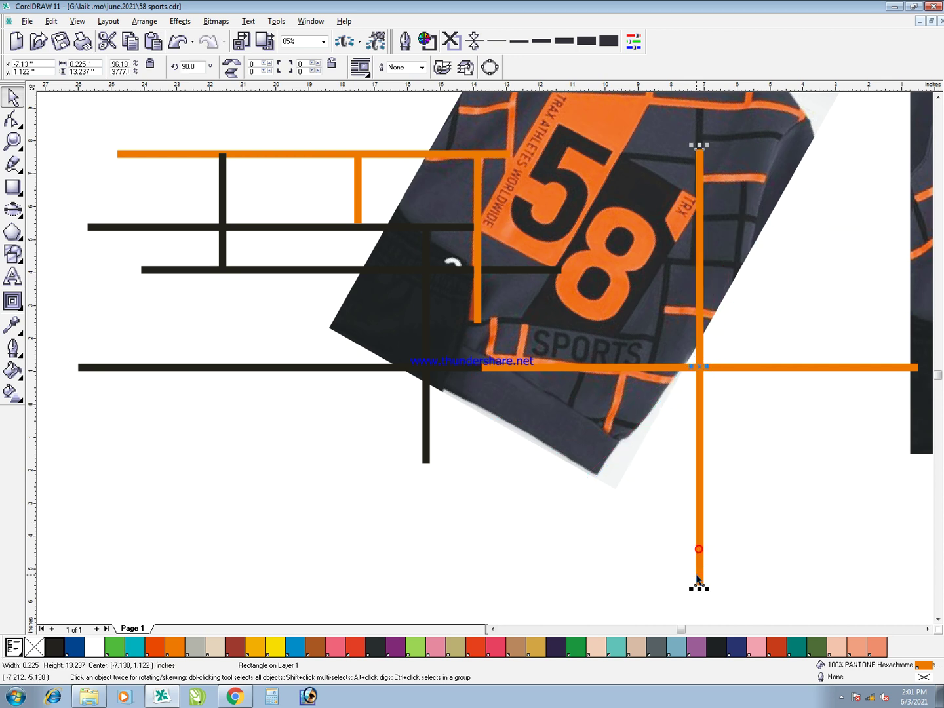
pyautogui.moveTo(698, 588); pyautogui.dragTo(715, 449)
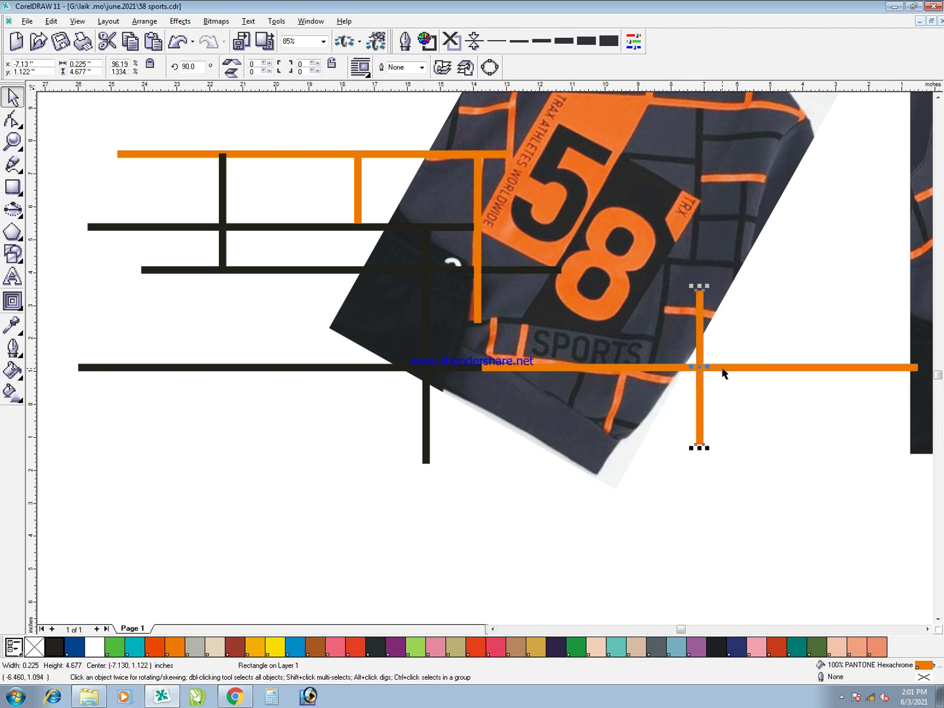
pyautogui.keyDown('shift'); pyautogui.click(722, 368); pyautogui.keyUp('shift')
pyautogui.press('l')
pyautogui.click(644, 462)
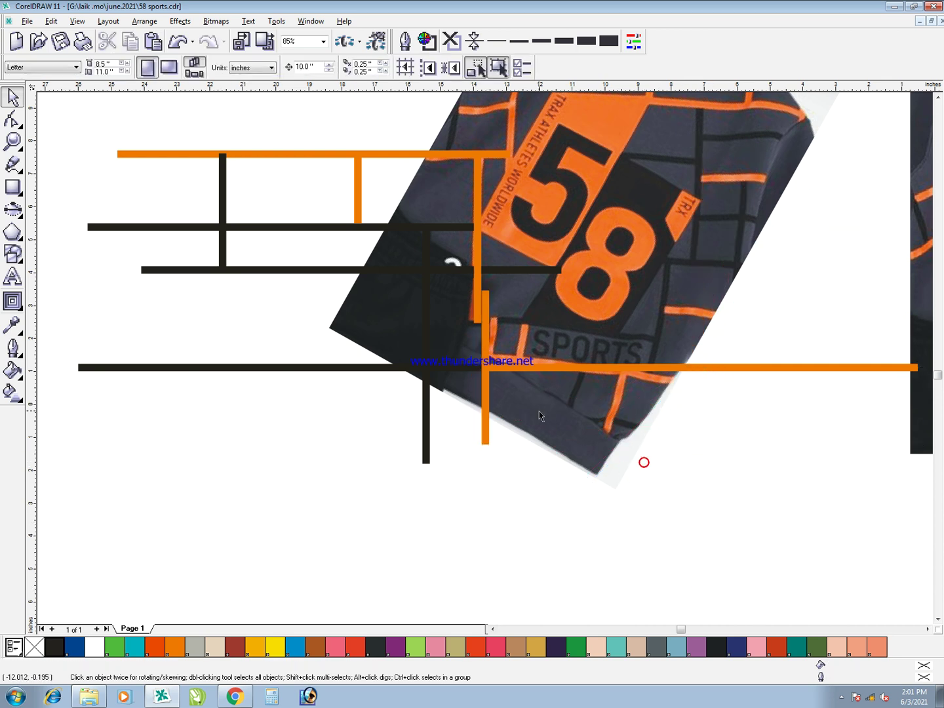
# Shorten the vertical orange bar to about 2.45 inches so its lower end meets the horizontal orange bar
pyautogui.click(486, 430)
pyautogui.moveTo(485, 448); pyautogui.dragTo(489, 369)
pyautogui.keyDown('shift'); pyautogui.click(512, 369); pyautogui.keyUp('shift')
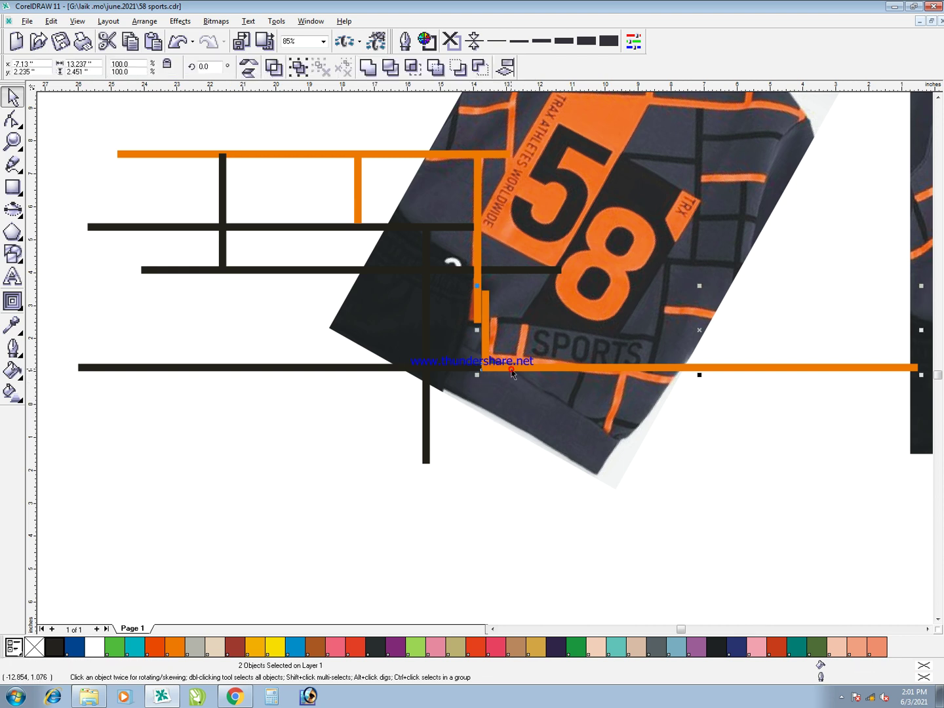
pyautogui.click(482, 467)
# Shorten the vertical orange bar to about 1.57 inches and move it over the leftmost orange stripe beside SPORTS
pyautogui.press('F2')
pyautogui.moveTo(401, 253); pyautogui.dragTo(653, 473)
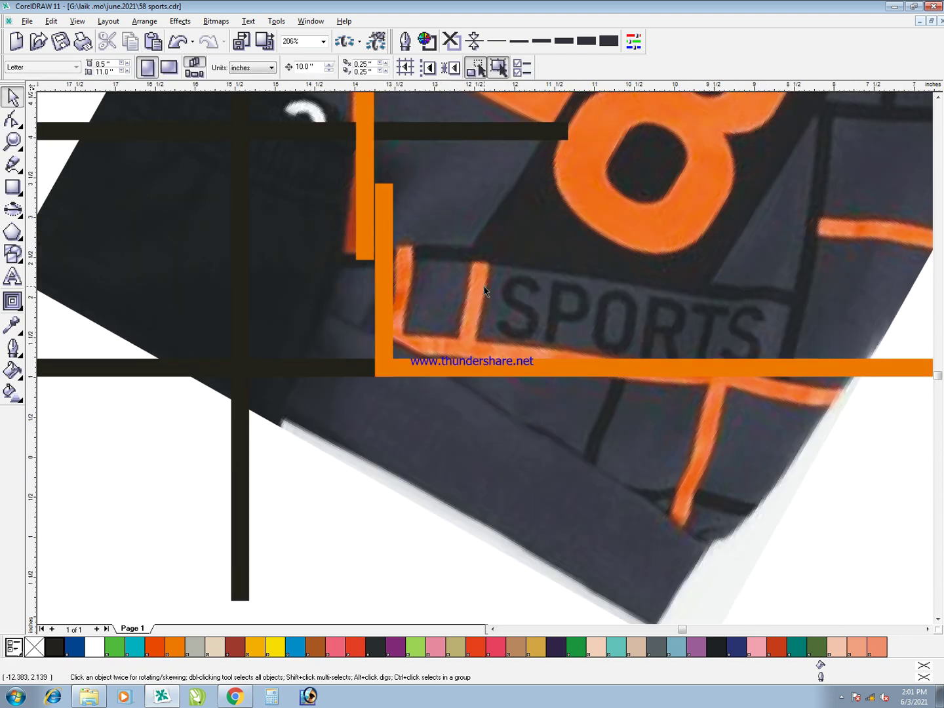
pyautogui.click(382, 222)
pyautogui.moveTo(384, 179); pyautogui.dragTo(392, 330)
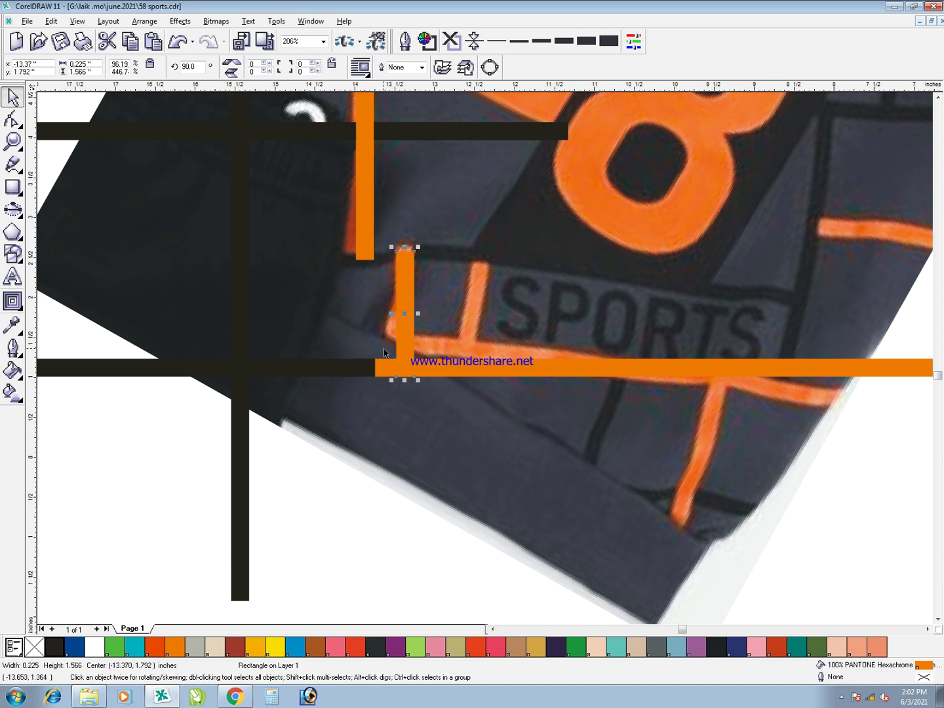
# Extend the black section up to the short vertical orange bar and shorten the orange section to about 12.96 inches
pyautogui.click(362, 364)
pyautogui.moveTo(378, 369); pyautogui.dragTo(396, 371)
pyautogui.click(401, 370)
pyautogui.click(400, 324)
pyautogui.keyDown('shift'); pyautogui.click(429, 370); pyautogui.keyUp('shift')
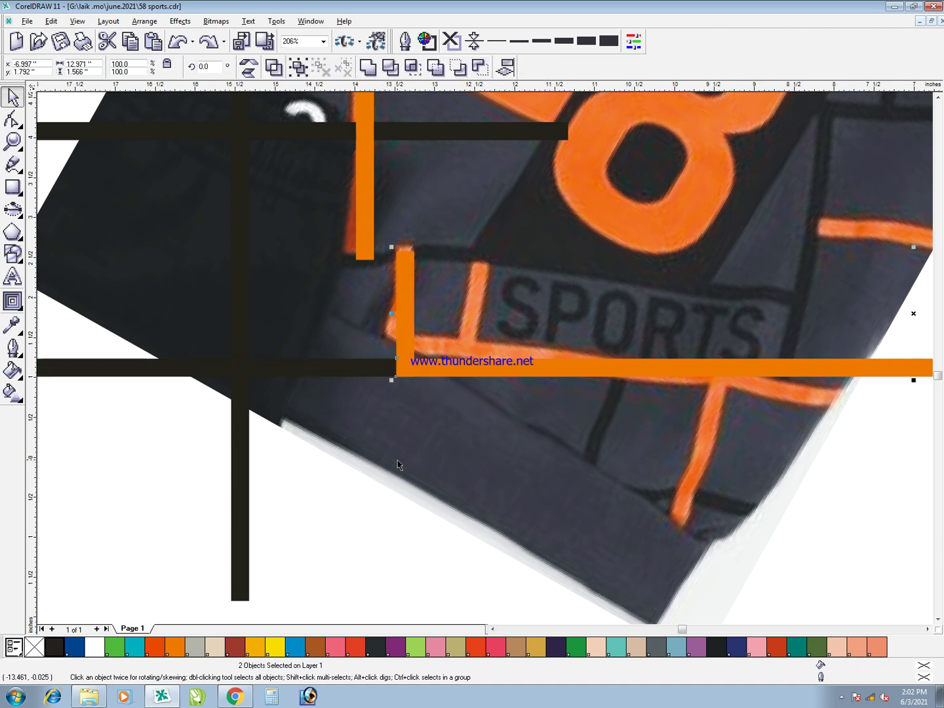
pyautogui.click(354, 512)
pyautogui.click(408, 289)
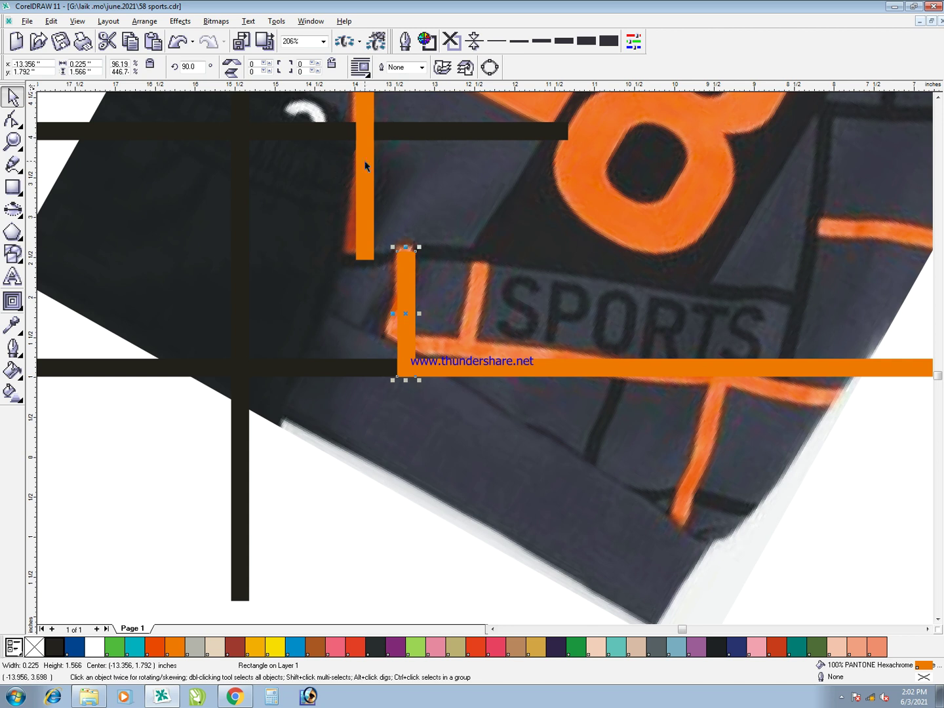
# Copy the horizontal black bar onto the stripe above SPORTS and lengthen it to about 12.18 inches
pyautogui.moveTo(442, 138); pyautogui.dragTo(679, 275)
pyautogui.click(303, 70)
pyautogui.keyDown('shift'); pyautogui.click(550, 254); pyautogui.keyUp('shift')
pyautogui.click(550, 254)
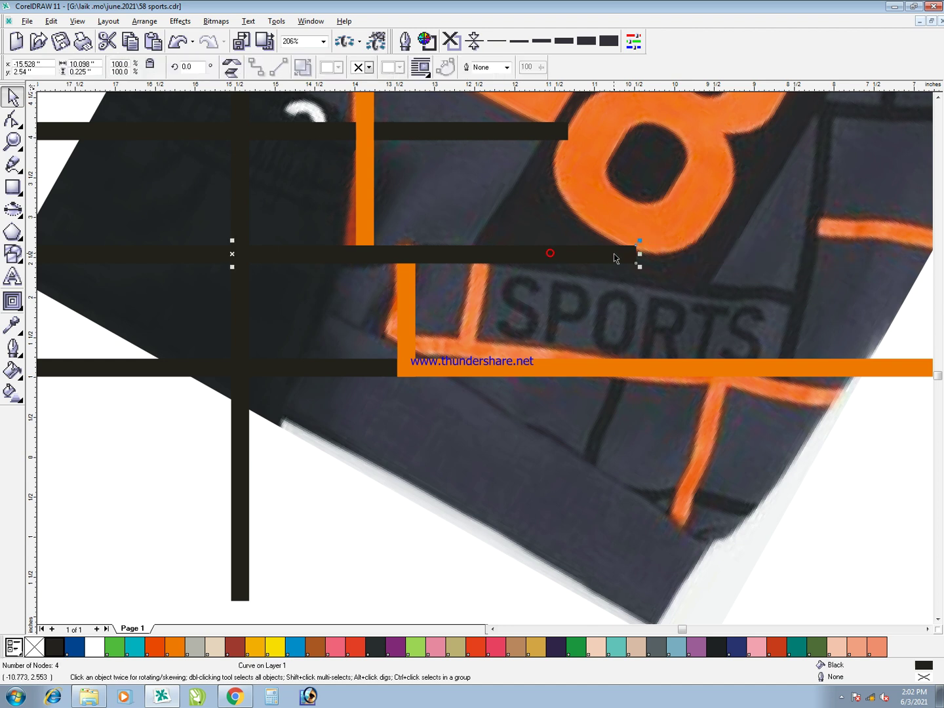
pyautogui.moveTo(636, 253); pyautogui.dragTo(816, 265)
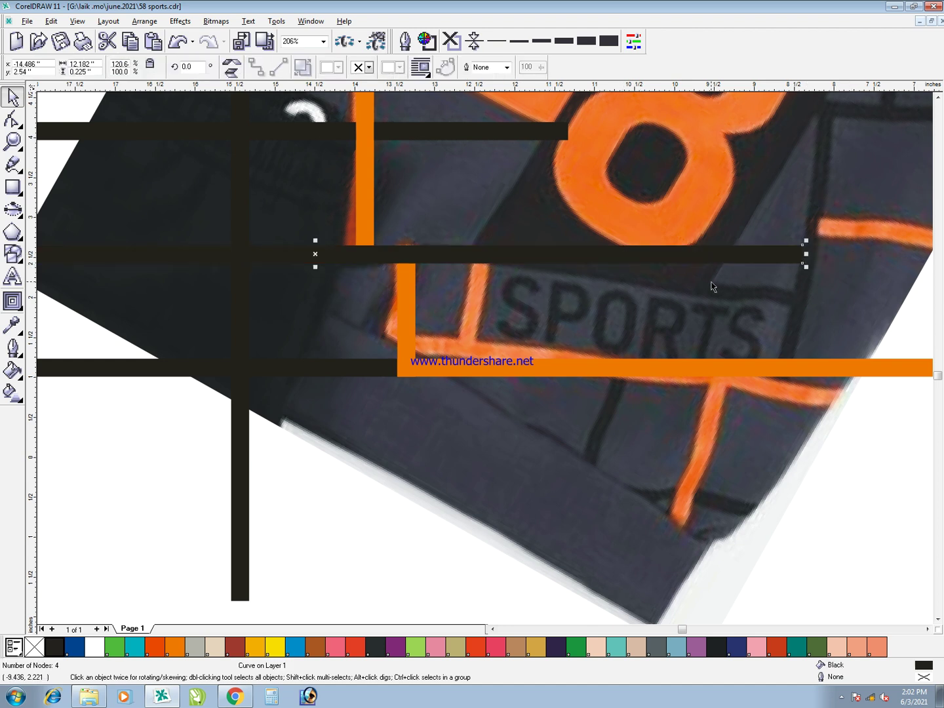
pyautogui.scroll(-3, 431, 365)
pyautogui.moveTo(151, 391); pyautogui.dragTo(87, 390)
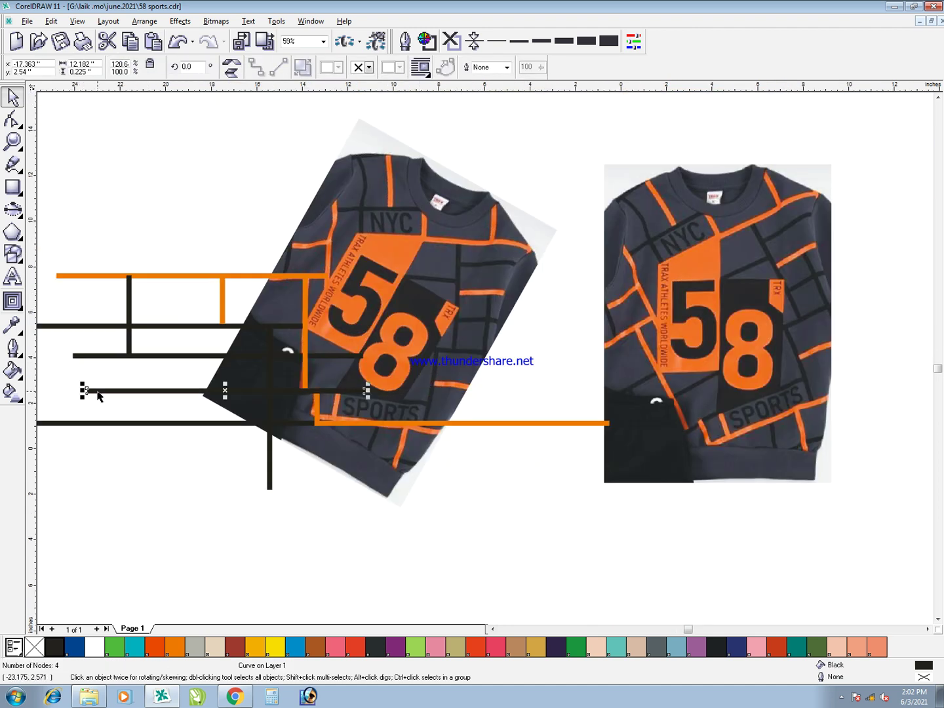
pyautogui.hotkey('ctrl', 'z')
# Extend the left end of the black bar above SPORTS well beyond the photo
pyautogui.press('F2')
pyautogui.moveTo(527, 589); pyautogui.dragTo(2, 201)
pyautogui.scroll(1, 330, 356)
pyautogui.moveTo(355, 354); pyautogui.dragTo(71, 354)
pyautogui.click(571, 462)
pyautogui.scroll(1, 385, 285)
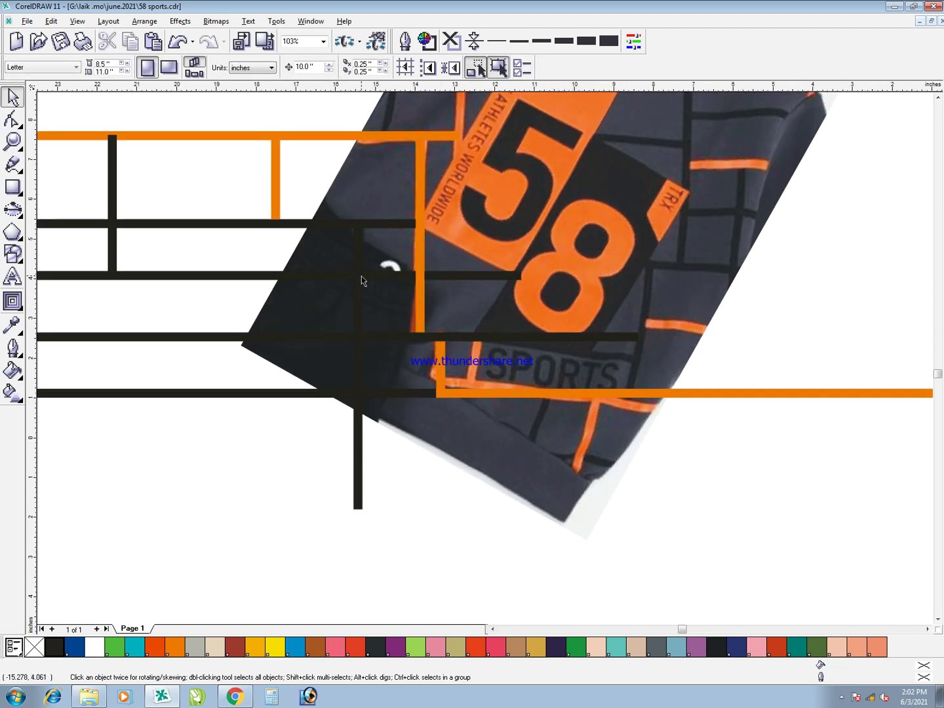
# Copy the tall vertical black bar to the right of SPORTS and copy the long orange bar upward across it
pyautogui.moveTo(361, 296); pyautogui.dragTo(653, 338)
pyautogui.moveTo(683, 396); pyautogui.dragTo(683, 328)
pyautogui.rightClick(682, 327)
pyautogui.keyDown('shift'); pyautogui.click(649, 300); pyautogui.keyUp('shift')
pyautogui.keyDown('shift'); pyautogui.click(666, 323); pyautogui.keyUp('shift')
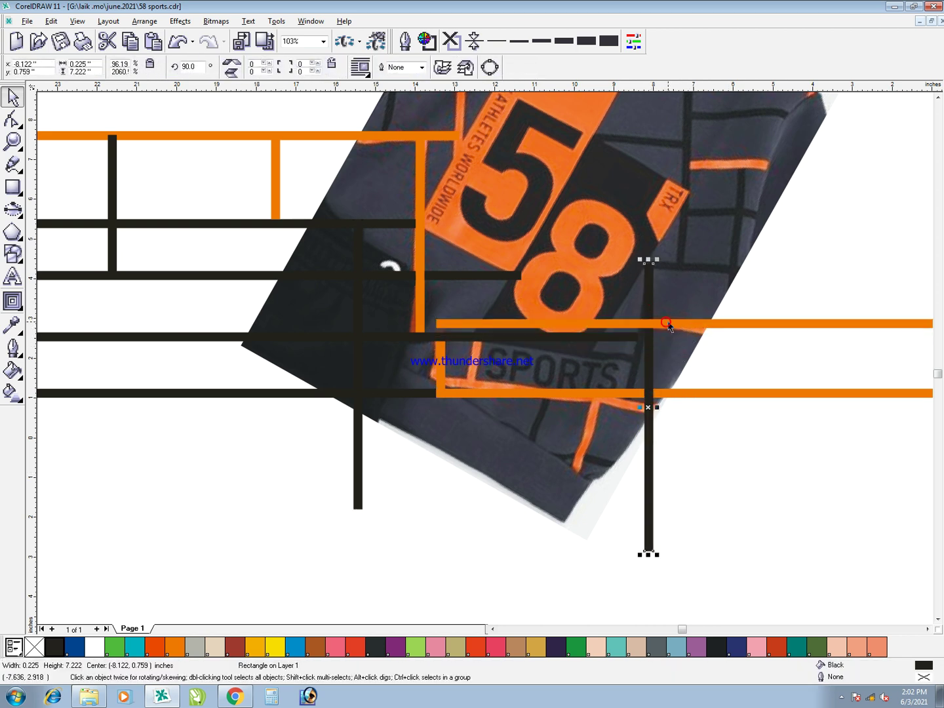
pyautogui.click(686, 422)
# Extend the black bar above SPORTS to the new vertical bar and raise the copied orange bar to about y 3.19 inches
pyautogui.click(632, 342)
pyautogui.click(631, 337)
pyautogui.moveTo(642, 337); pyautogui.dragTo(683, 309)
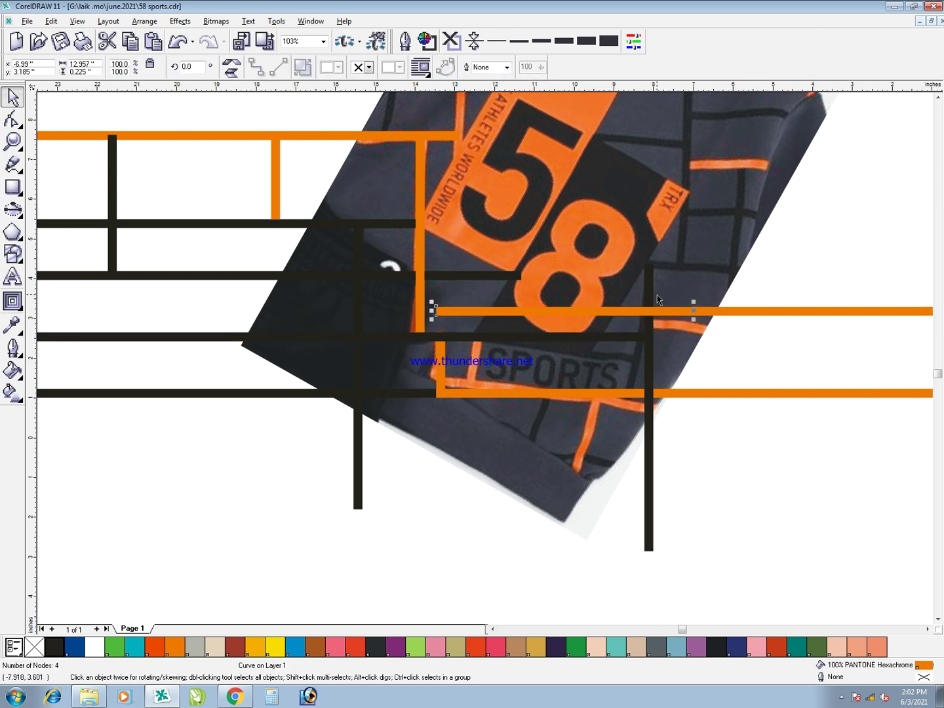
# Trim the raised orange bar with the vertical black bar and delete the piece left of it
pyautogui.click(650, 287)
pyautogui.keyDown('shift'); pyautogui.click(663, 310); pyautogui.keyUp('shift')
pyautogui.press('t')
pyautogui.press('F10')
pyautogui.moveTo(649, 297); pyautogui.dragTo(374, 336)
pyautogui.press('Delete')
pyautogui.press('space')
pyautogui.click(688, 518)
# Copy the short vertical orange bar onto the second orange stripe, just before the word SPORTS
pyautogui.press('F2')
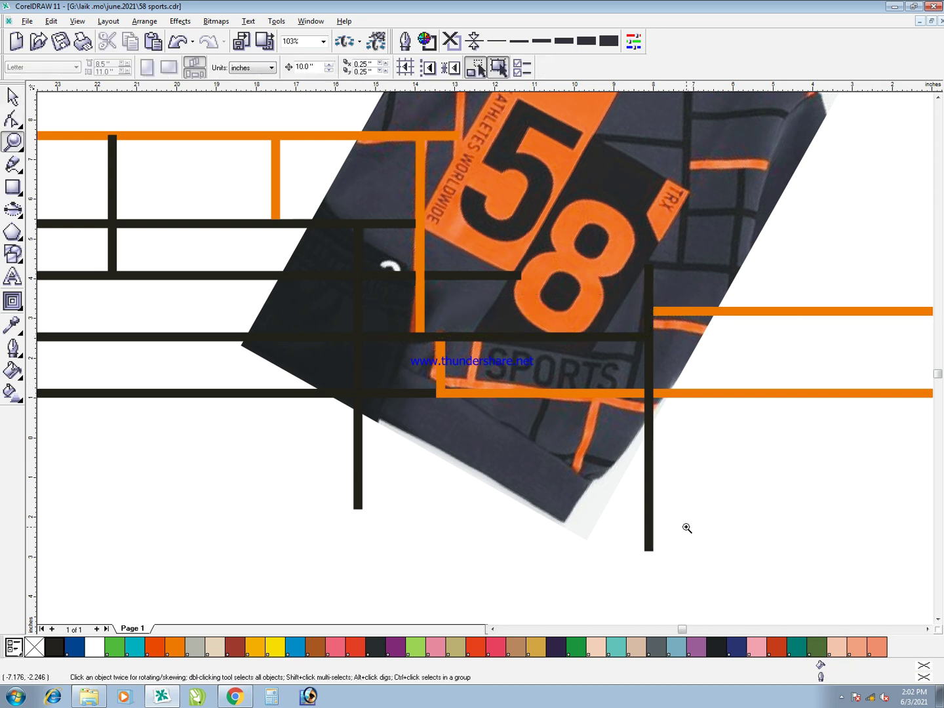
pyautogui.moveTo(686, 527); pyautogui.dragTo(389, 279)
pyautogui.click(346, 335)
pyautogui.moveTo(280, 279); pyautogui.dragTo(353, 293)
pyautogui.rightClick(352, 293)
# Trim the tops of both short vertical orange bars with the black bar above SPORTS
pyautogui.click(375, 228)
pyautogui.click(372, 221)
pyautogui.keyDown('shift'); pyautogui.click(342, 237); pyautogui.keyUp('shift')
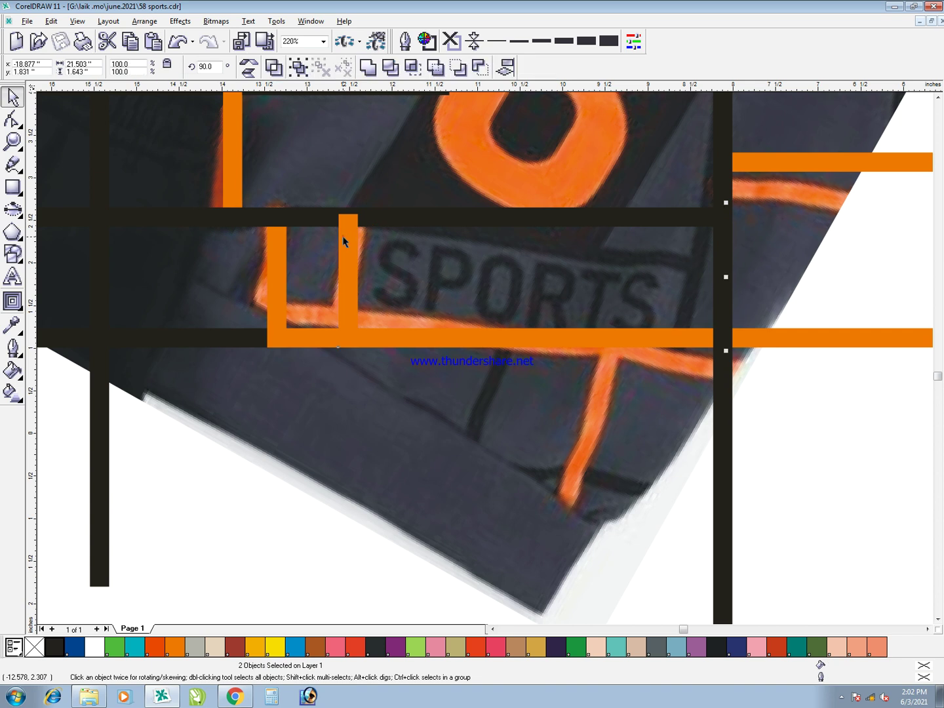
pyautogui.press('t')
pyautogui.moveTo(284, 231); pyautogui.dragTo(279, 255)
pyautogui.hotkey('ctrl', 'z')
pyautogui.click(299, 221)
pyautogui.keyDown('shift'); pyautogui.click(276, 240); pyautogui.keyUp('shift')
pyautogui.press('t')
pyautogui.click(295, 399)
# Combine the two short vertical orange bars into one curve
pyautogui.click(276, 311)
pyautogui.keyDown('shift'); pyautogui.click(346, 282); pyautogui.keyUp('shift')
pyautogui.hotkey('ctrl', 'l')
pyautogui.click(771, 465)
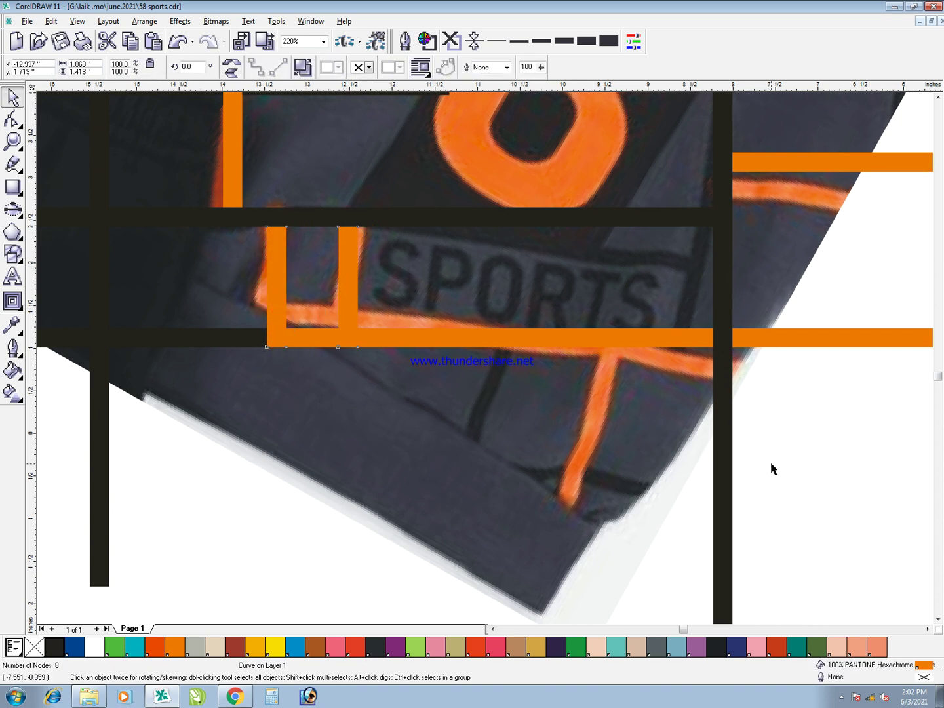
pyautogui.moveTo(743, 341); pyautogui.dragTo(763, 326)
pyautogui.hotkey('ctrl', 'z')
pyautogui.hotkey('ctrl', 'z')
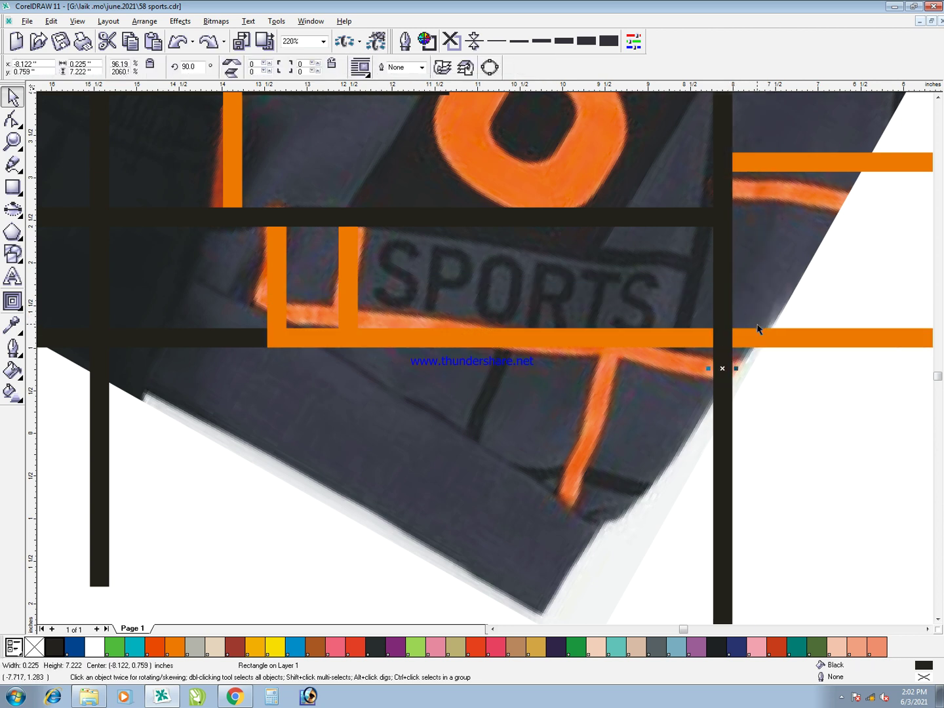
# Trim the vertical black bar right of SPORTS with the long orange bar and delete the piece below it
pyautogui.press('F3')
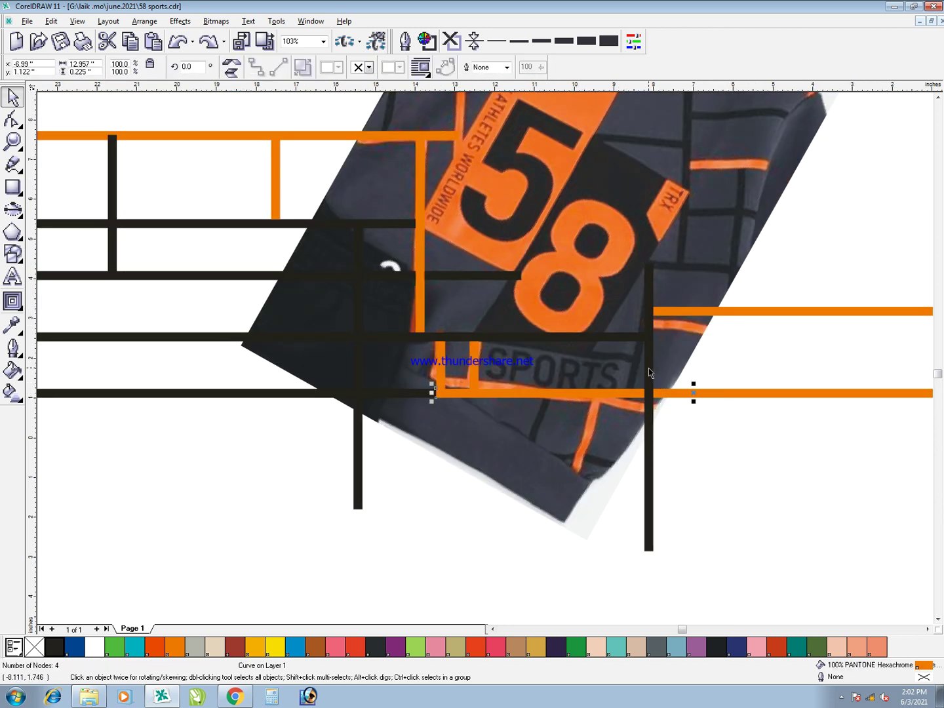
pyautogui.keyDown('shift'); pyautogui.click(648, 368); pyautogui.keyUp('shift')
pyautogui.hotkey('alt', 'a')
pyautogui.press('p')
pyautogui.press('t')
pyautogui.press('F10')
pyautogui.moveTo(663, 392); pyautogui.dragTo(599, 585)
pyautogui.press('Delete')
pyautogui.press('space')
pyautogui.click(652, 560)
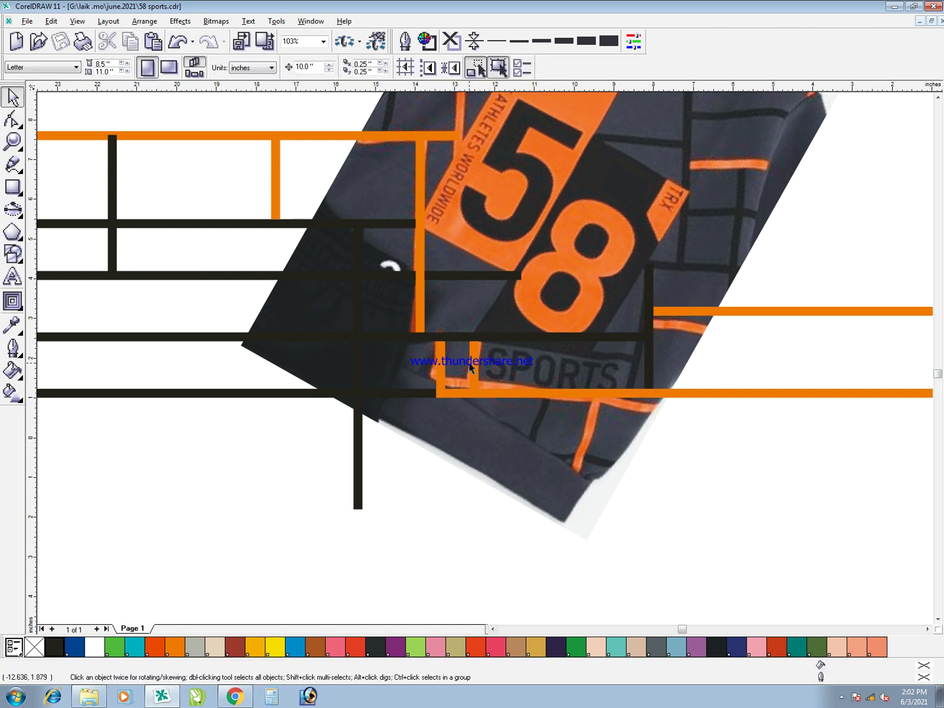
# Copy the combined short orange bars below the long orange bar and keep only one bar over the lower orange stripe
pyautogui.moveTo(474, 366); pyautogui.dragTo(597, 418)
pyautogui.rightClick(597, 418)
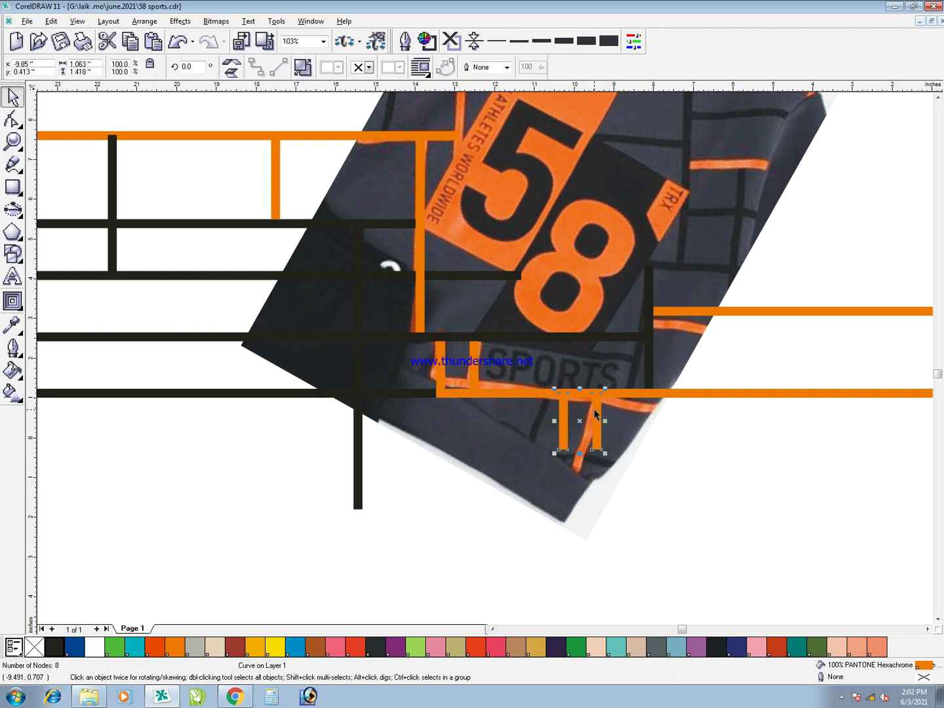
pyautogui.press('F10')
pyautogui.moveTo(575, 377); pyautogui.dragTo(523, 505)
pyautogui.press('space')
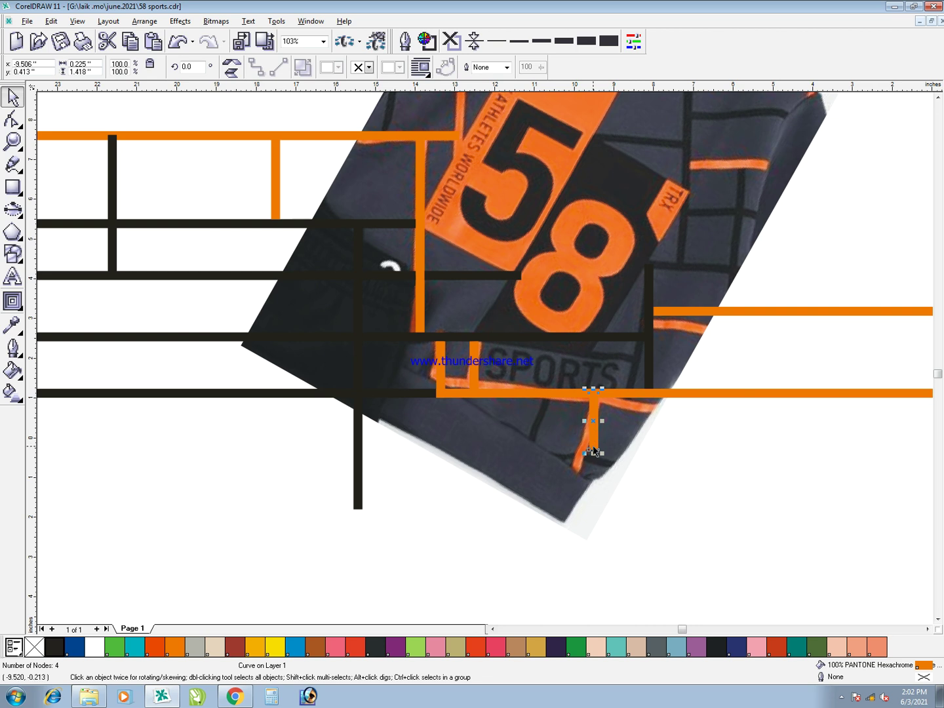
# Lengthen the lower vertical orange bar to about 4.87 inches and copy it onto the black stripe to its left
pyautogui.moveTo(592, 452); pyautogui.dragTo(612, 590)
pyautogui.moveTo(591, 457); pyautogui.dragTo(538, 466)
# Make a horizontal copy of the lower vertical bar, lengthen it to about 22.23 inches and fill it black
pyautogui.moveTo(556, 400); pyautogui.dragTo(772, 466)
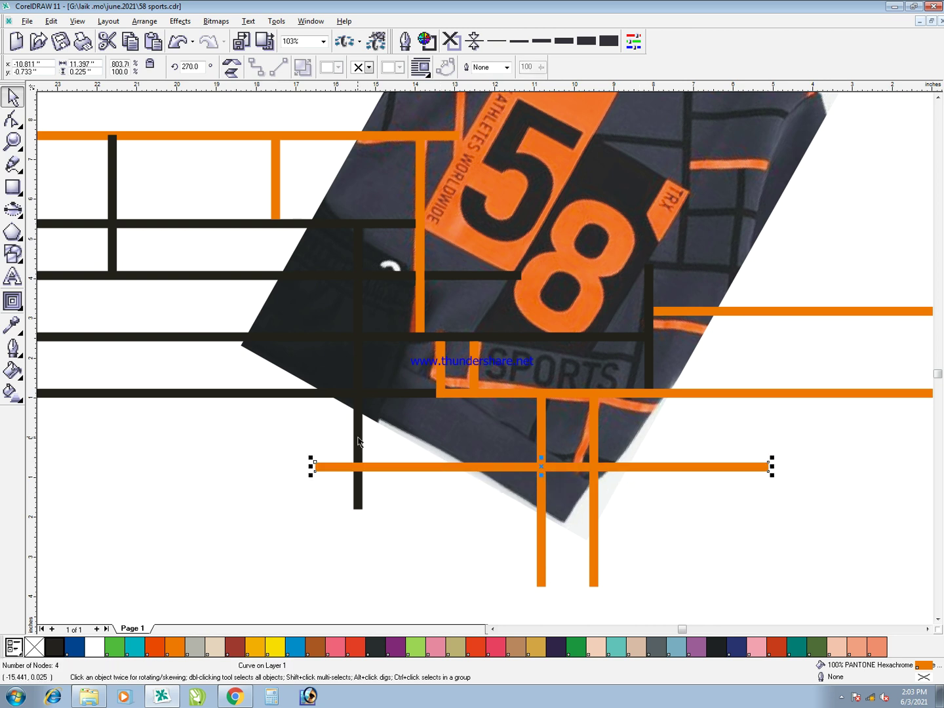
pyautogui.moveTo(312, 466); pyautogui.dragTo(97, 466)
pyautogui.click(593, 452)
pyautogui.click(607, 467)
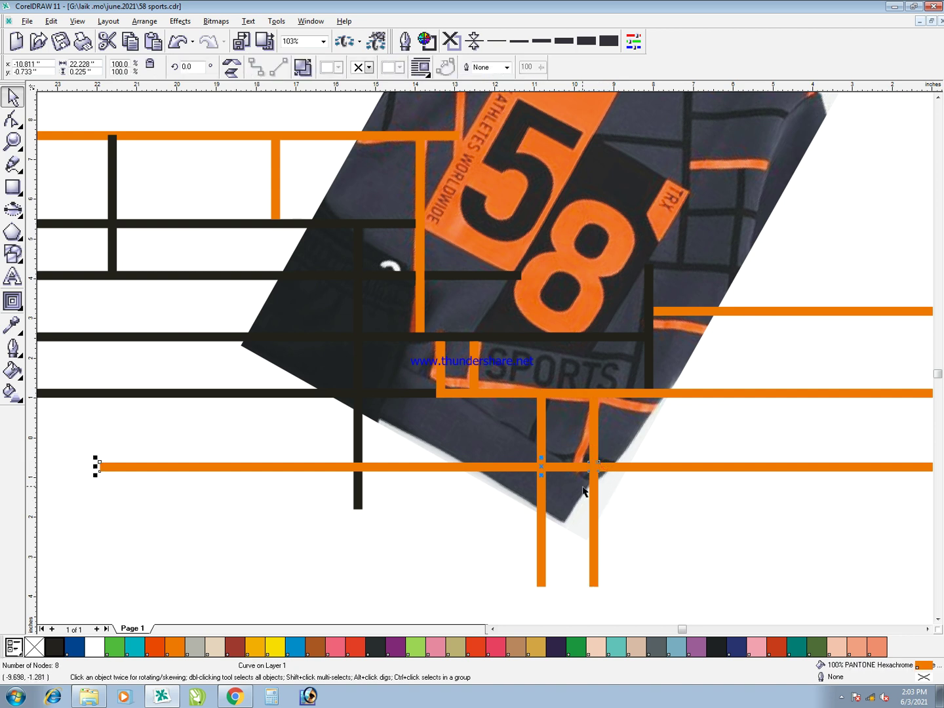
pyautogui.click(55, 648)
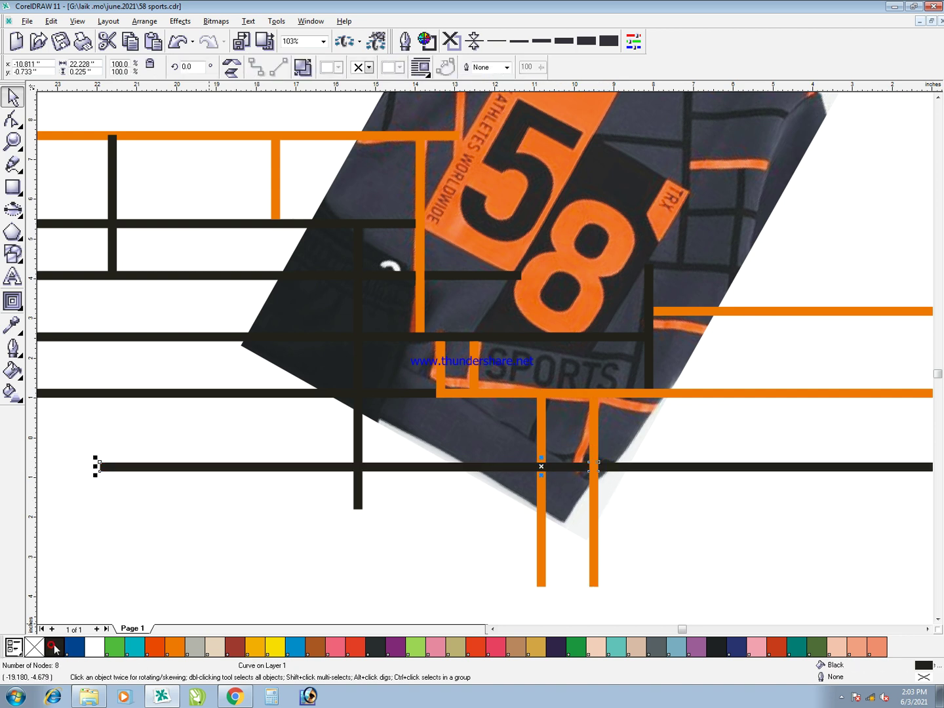
pyautogui.click(615, 547)
pyautogui.scroll(-1, 594, 552)
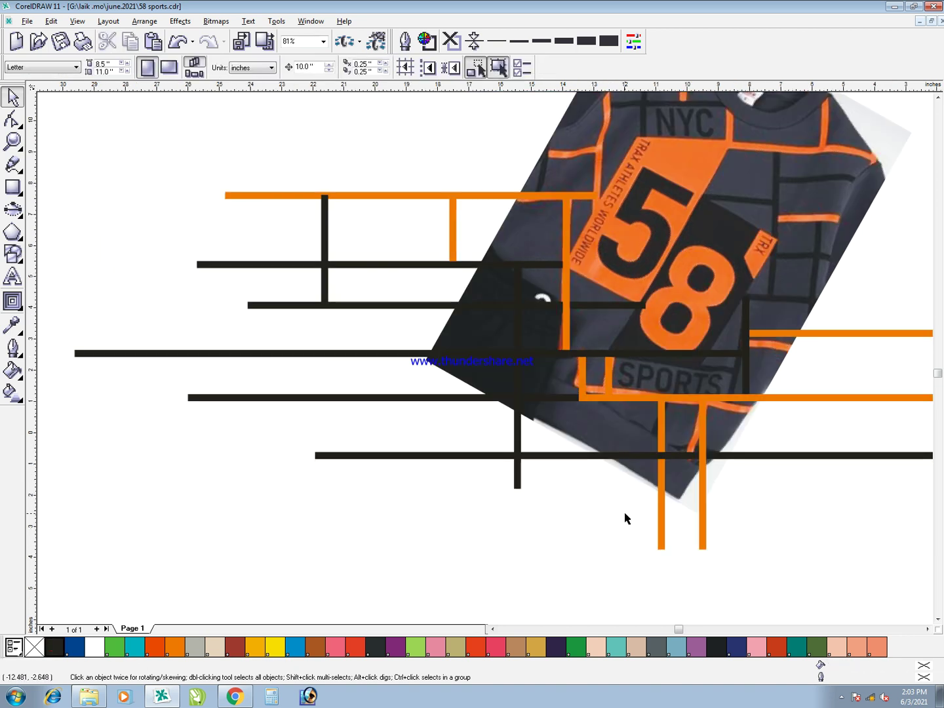
# Fill the left of the two lower vertical orange bars black, and make a long horizontal copy near its lower end, extended far left
pyautogui.click(660, 510)
pyautogui.click(55, 647)
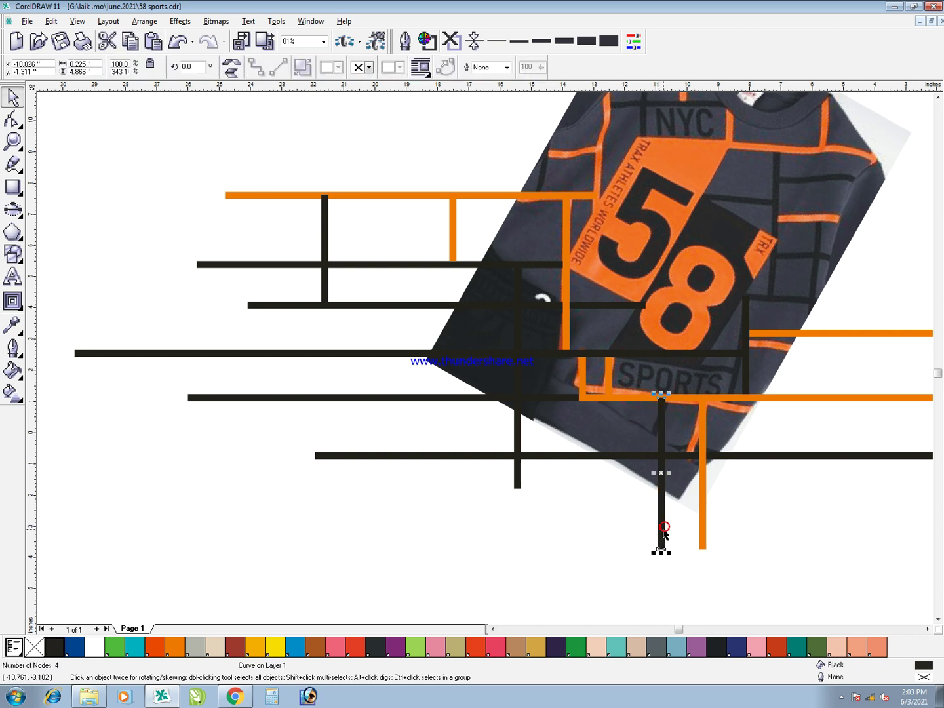
pyautogui.moveTo(666, 551); pyautogui.dragTo(932, 478)
pyautogui.rightClick(760, 464)
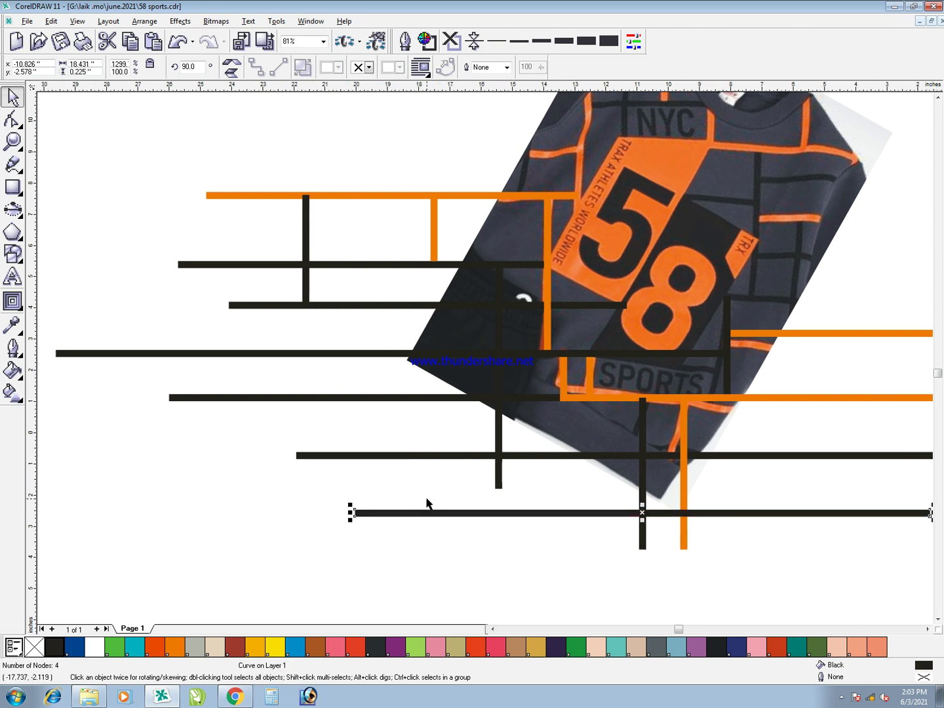
pyautogui.moveTo(349, 514); pyautogui.dragTo(90, 543)
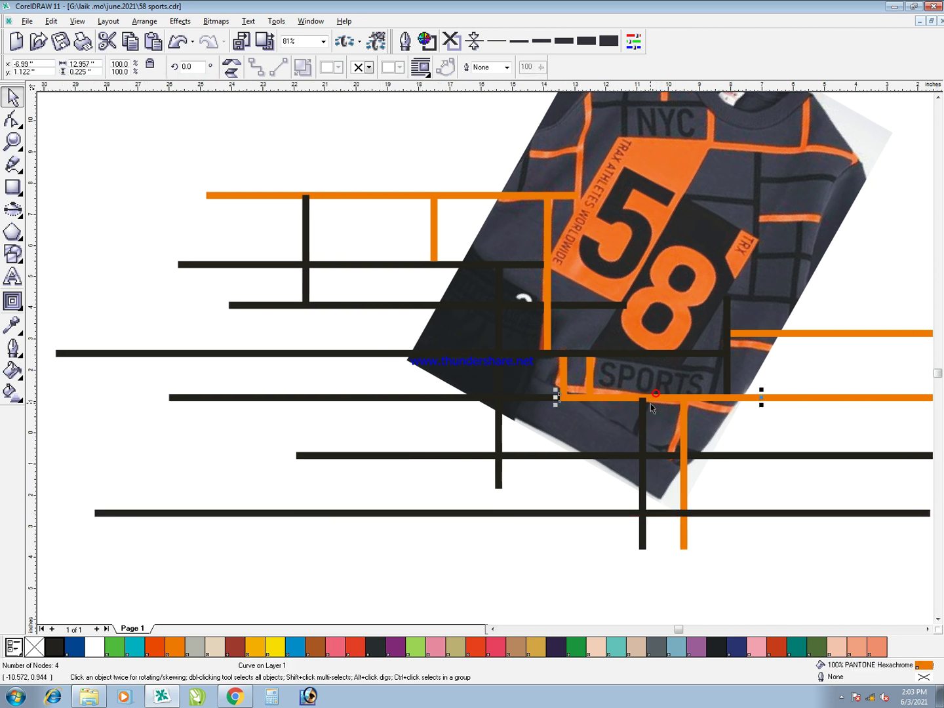
pyautogui.click(727, 568)
# Copy the lower black and orange vertical bars to the left and shift the orange copy about one inch further right
pyautogui.moveTo(711, 577); pyautogui.dragTo(624, 387)
pyautogui.moveTo(683, 542); pyautogui.dragTo(410, 550)
pyautogui.rightClick(410, 549)
pyautogui.click(462, 557)
pyautogui.moveTo(410, 440); pyautogui.dragTo(440, 438)
# Trim the upper end of the copied orange vertical bar with the horizontal black bar
pyautogui.click(466, 398)
pyautogui.keyDown('shift'); pyautogui.click(440, 413); pyautogui.keyUp('shift')
pyautogui.press('t')
# Lengthen the tall vertical black bar downward past the lowest horizontal black bar
pyautogui.click(495, 535)
pyautogui.click(500, 464)
pyautogui.moveTo(499, 491); pyautogui.dragTo(498, 602)
pyautogui.click(575, 583)
# Copy the short orange bar right of SPORTS up to the stripe above, at about y 4.35 inches
pyautogui.scroll(-1, 586, 597)
pyautogui.moveTo(354, 312); pyautogui.dragTo(590, 573)
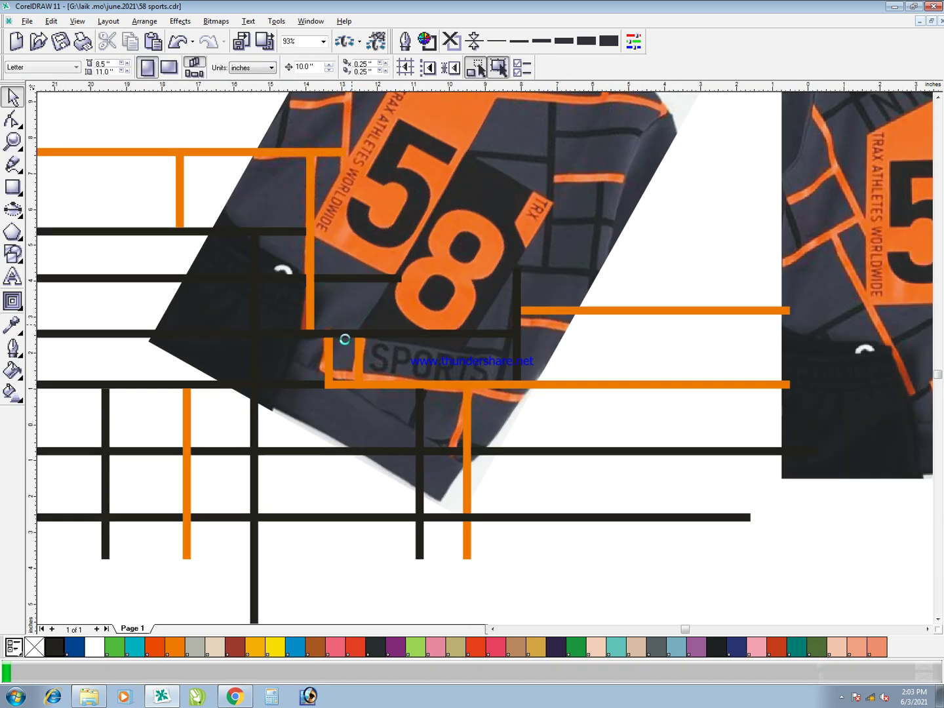
pyautogui.click(369, 278)
pyautogui.moveTo(560, 310); pyautogui.dragTo(484, 268)
pyautogui.rightClick(484, 268)
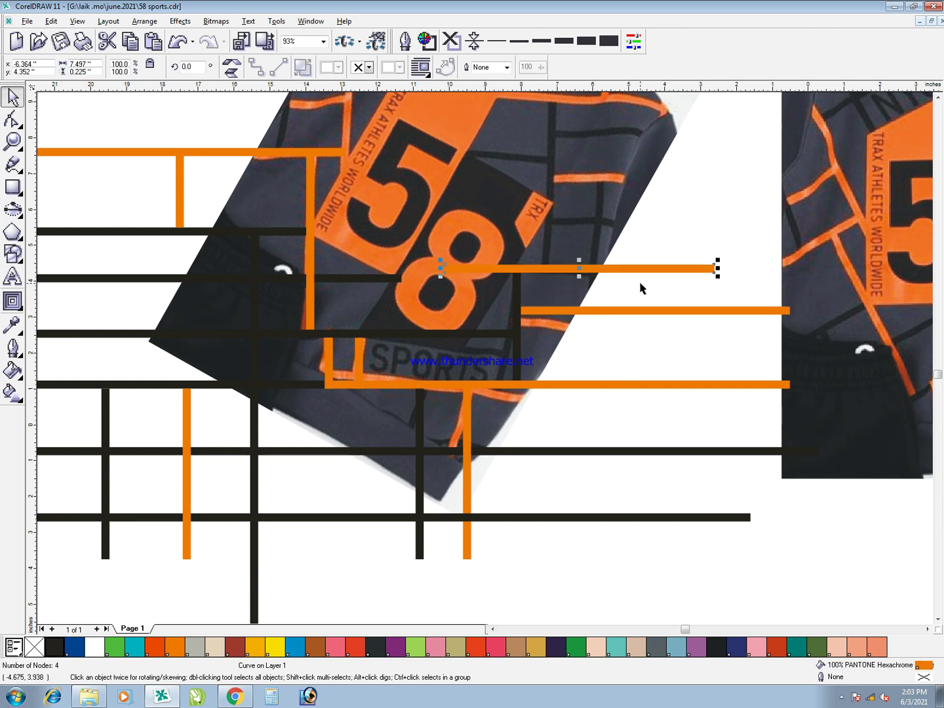
pyautogui.click(668, 283)
# Copy the vertical black bar beside SPORTS to about x -5.85 inches and fill the copied horizontal orange bar black
pyautogui.press('F2')
pyautogui.moveTo(667, 524); pyautogui.dragTo(454, 131)
pyautogui.moveTo(425, 327); pyautogui.dragTo(535, 212)
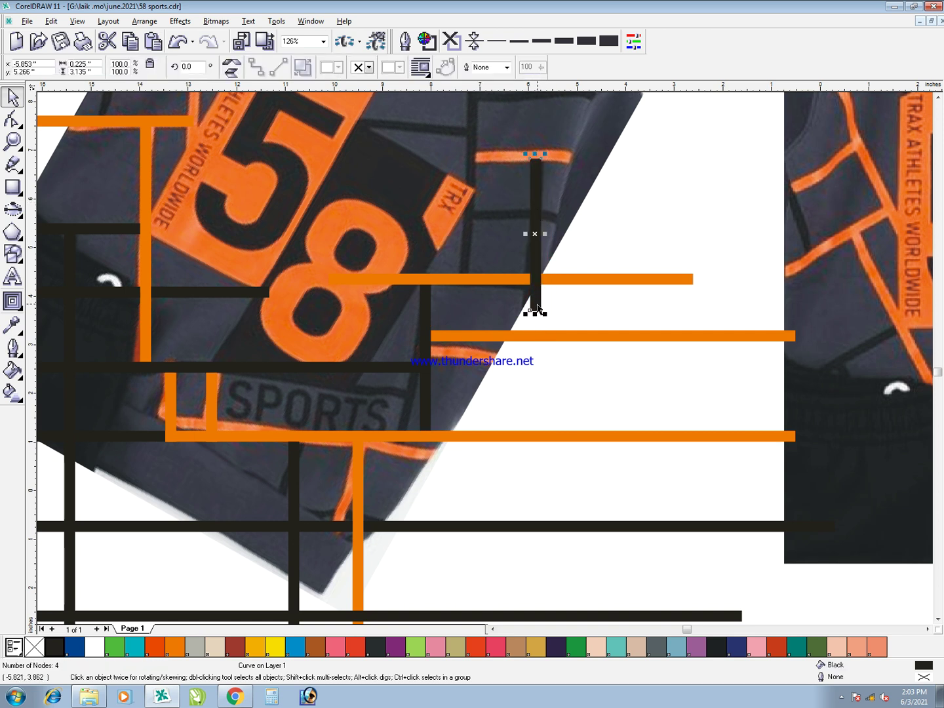
pyautogui.click(572, 282)
pyautogui.click(56, 647)
# Lengthen the copied vertical black bar downward to reach the horizontal black bar below the orange bars
pyautogui.click(540, 381)
pyautogui.moveTo(536, 306); pyautogui.dragTo(543, 528)
# Trim the upper-right orange bar where the new vertical black bar crosses it, using the black bar as the cutter
pyautogui.click(560, 338)
pyautogui.keyDown('shift'); pyautogui.click(531, 321); pyautogui.keyUp('shift')
pyautogui.hotkey('alt', 'a')
pyautogui.press('p')
pyautogui.press('t')
pyautogui.click(551, 376)
pyautogui.click(533, 322)
pyautogui.keyDown('shift'); pyautogui.click(550, 338); pyautogui.keyUp('shift')
pyautogui.hotkey('alt', 'a')
pyautogui.press('p')
pyautogui.press('t')
pyautogui.click(532, 382)
pyautogui.keyDown('shift'); pyautogui.click(555, 436); pyautogui.keyUp('shift')
pyautogui.click(585, 412)
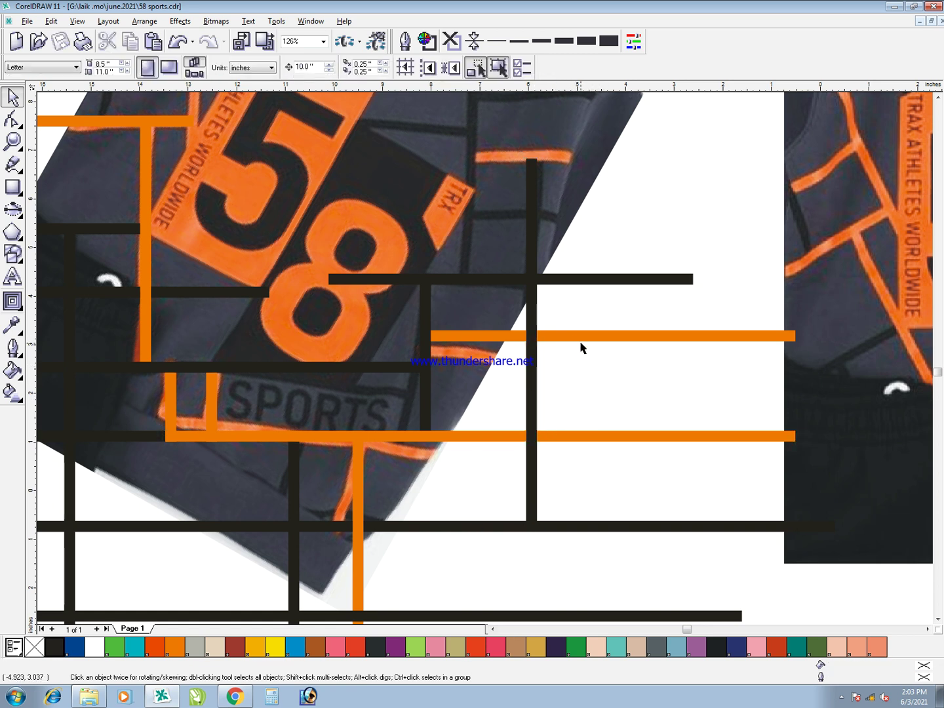
# Trim the vertical black bar at about x -5.85 inches where the two long orange bars cross it, using the orange bars as cutters
pyautogui.hotkey('ctrl', 'z')
pyautogui.hotkey('ctrl', 'shift', 'z')
pyautogui.click(565, 339)
pyautogui.keyDown('shift'); pyautogui.click(529, 322); pyautogui.keyUp('shift')
pyautogui.hotkey('alt', 'a')
pyautogui.press('p')
pyautogui.press('t')
pyautogui.click(583, 438)
pyautogui.keyDown('shift'); pyautogui.click(533, 391); pyautogui.keyUp('shift')
pyautogui.hotkey('alt', 'a')
pyautogui.press('p')
pyautogui.press('t')
# Copy the horizontal black bar beside the 8 up to about y 5.65 inches and shorten its left end to about x -7.2 inches
pyautogui.click(675, 263)
pyautogui.press('F2')
pyautogui.moveTo(708, 548); pyautogui.dragTo(363, 79)
pyautogui.moveTo(551, 369); pyautogui.dragTo(552, 310)
pyautogui.rightClick(552, 310)
pyautogui.moveTo(285, 310); pyautogui.dragTo(417, 330)
# Place a vertical black bar at about x -7.2 inches, running from the lower black bar up to the photo's orange chest stripe
pyautogui.moveTo(558, 311); pyautogui.dragTo(405, 274)
pyautogui.rightClick(406, 274)
pyautogui.moveTo(487, 262); pyautogui.dragTo(400, 407)
pyautogui.moveTo(378, 246); pyautogui.dragTo(423, 241)
pyautogui.moveTo(421, 155); pyautogui.dragTo(421, 148)
# Copy the short horizontal black bar up to about y 6.87 inches and fill the copy orange
pyautogui.moveTo(502, 309); pyautogui.dragTo(503, 252)
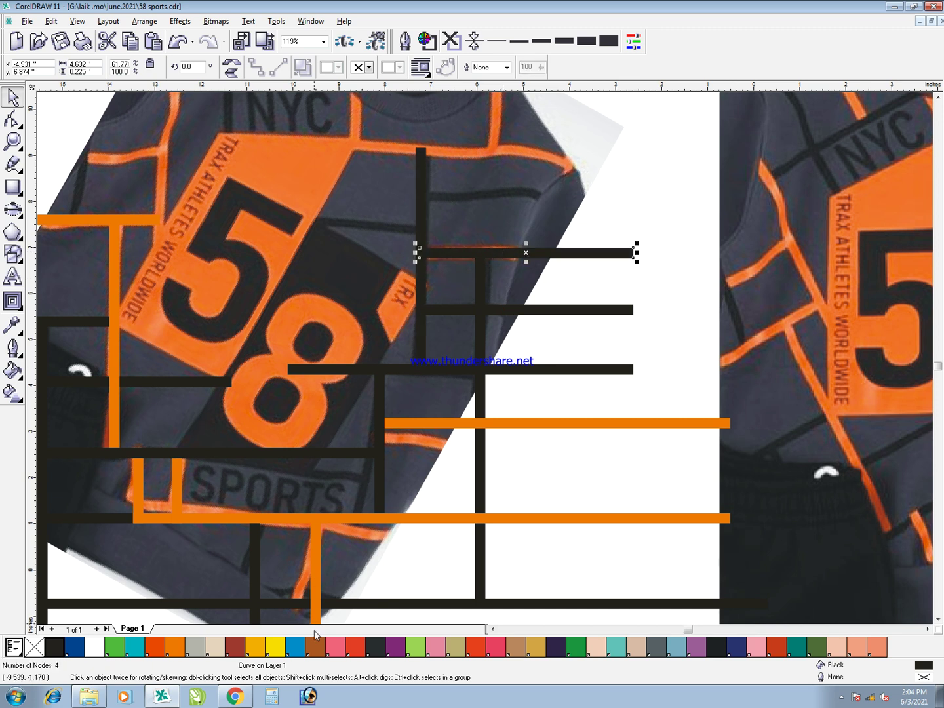
pyautogui.click(163, 648)
pyautogui.click(174, 648)
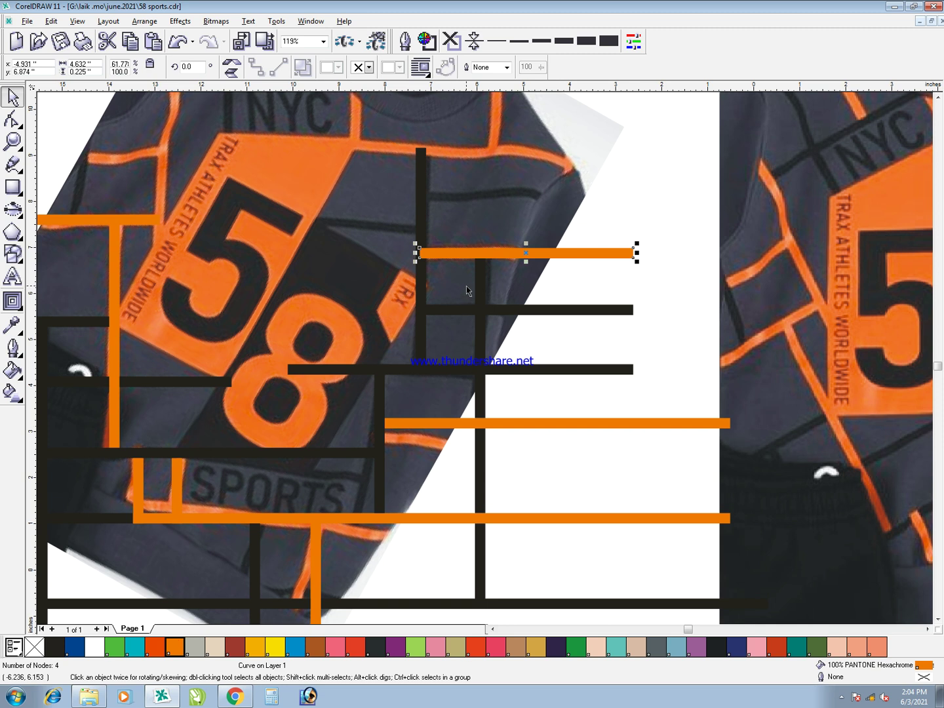
pyautogui.keyDown('shift'); pyautogui.click(488, 274); pyautogui.keyUp('shift')
pyautogui.click(550, 270)
# Trim the x -5.85 inch black bar with the new orange bar, and the orange bar's left end with the taller black bar
pyautogui.click(502, 256)
pyautogui.keyDown('shift'); pyautogui.click(480, 272); pyautogui.keyUp('shift')
pyautogui.hotkey('ctrl', 't')
pyautogui.moveTo(641, 396)
pyautogui.mouseDown()
pyautogui.moveTo(426, 161)
pyautogui.moveTo(642, 396)
pyautogui.mouseUp()
pyautogui.click(280, 261)
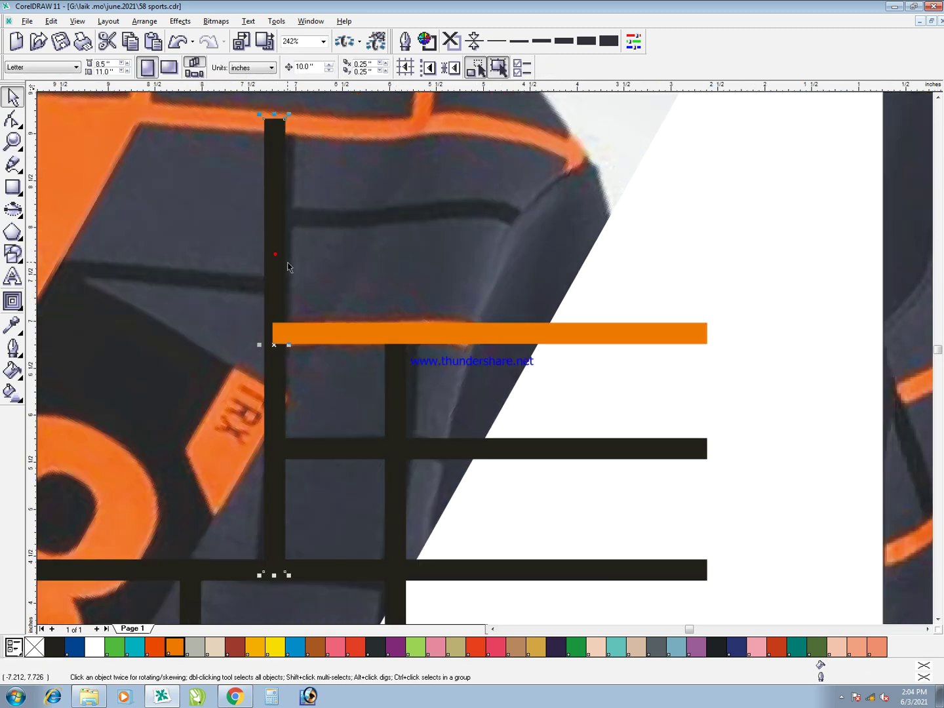
pyautogui.click(332, 340)
# Copy the new orange bar up to about y 8.15 inches and fill the copy black
pyautogui.moveTo(332, 340); pyautogui.dragTo(337, 218)
pyautogui.click(55, 646)
pyautogui.click(716, 327)
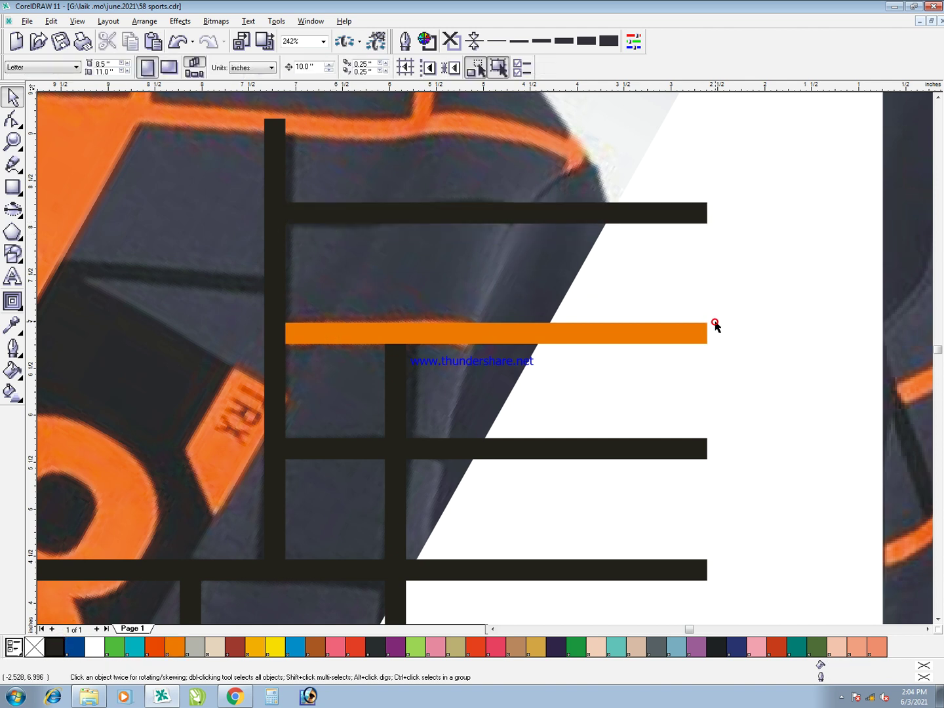
# Lengthen the upper black bar and the orange bar below it together to the right, to about 7.41 inches wide
pyautogui.scroll(-5, 660, 306)
pyautogui.scroll(-1, 658, 341)
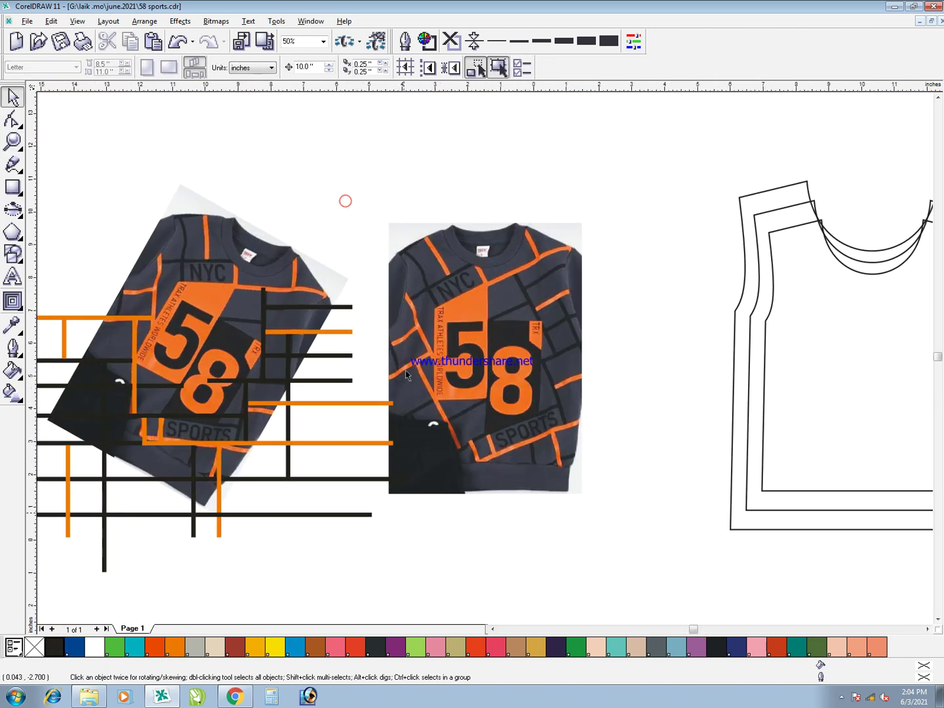
pyautogui.scroll(2, 344, 200)
pyautogui.moveTo(431, 404); pyautogui.dragTo(431, 369)
pyautogui.click(469, 300)
pyautogui.moveTo(452, 313); pyautogui.dragTo(587, 329)
pyautogui.hotkey('ctrl', 'z')
pyautogui.click(435, 232)
pyautogui.moveTo(455, 264); pyautogui.dragTo(547, 293)
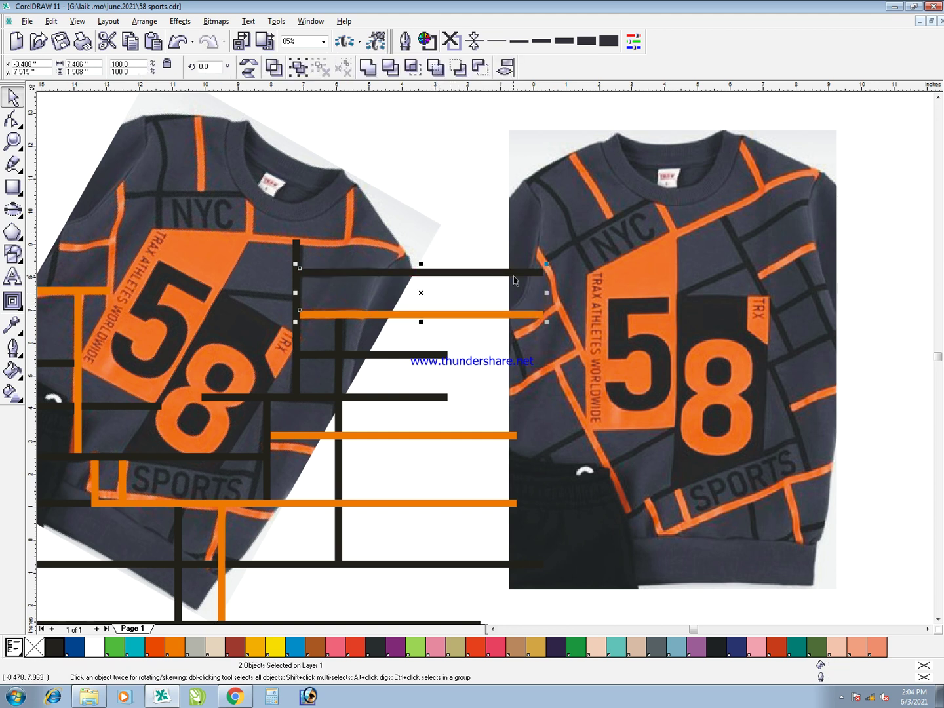
# Lengthen the two lower black bars to the right, to about 9.34 inches and about 12.6 inches wide
pyautogui.click(465, 231)
pyautogui.click(440, 355)
pyautogui.moveTo(452, 354); pyautogui.dragTo(606, 358)
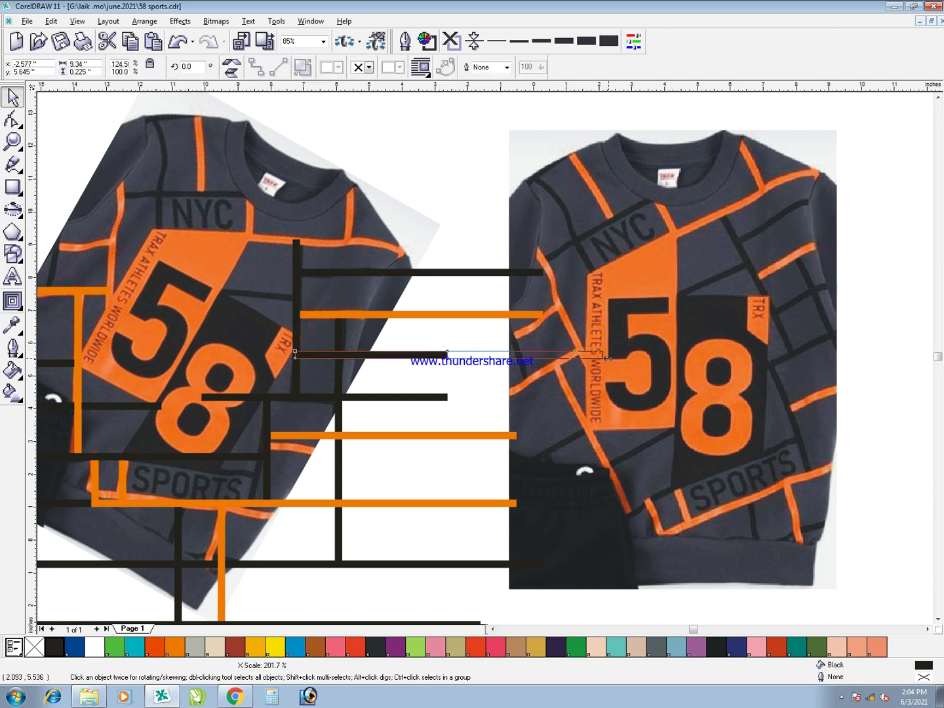
pyautogui.click(425, 397)
pyautogui.moveTo(451, 397); pyautogui.dragTo(618, 397)
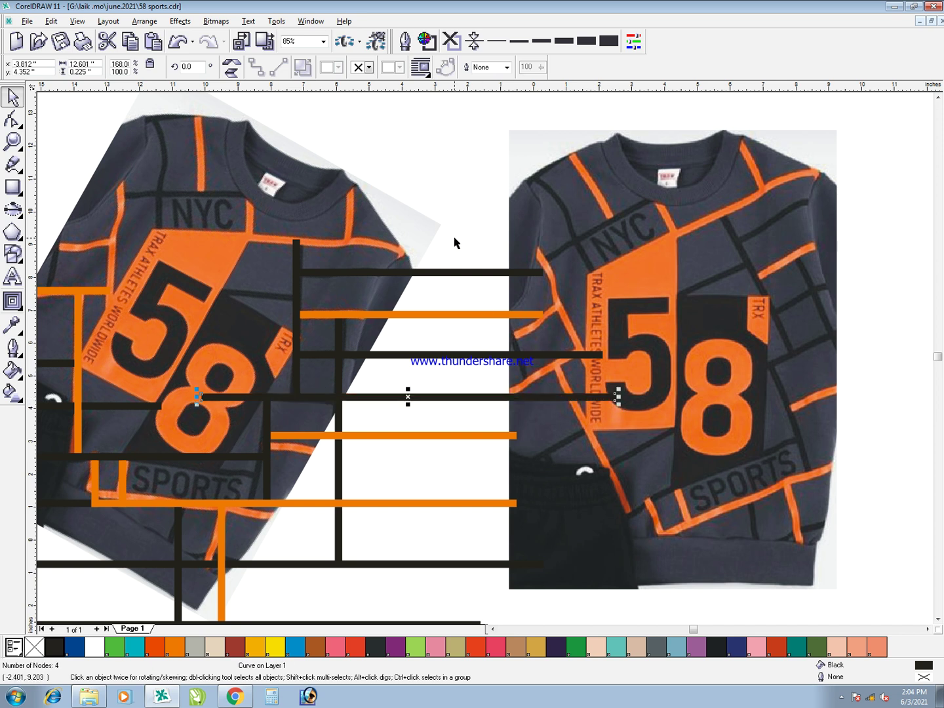
pyautogui.click(452, 230)
# Copy the orange bar up to the chest stripe at about y 9.13 inches and lengthen it rightward to about 14.91 inches wide
pyautogui.press('F2')
pyautogui.moveTo(522, 480); pyautogui.dragTo(68, 65)
pyautogui.moveTo(523, 425); pyautogui.dragTo(371, 337)
pyautogui.moveTo(628, 336); pyautogui.dragTo(895, 337)
pyautogui.click(585, 431)
pyautogui.click(586, 431)
pyautogui.click(842, 697)
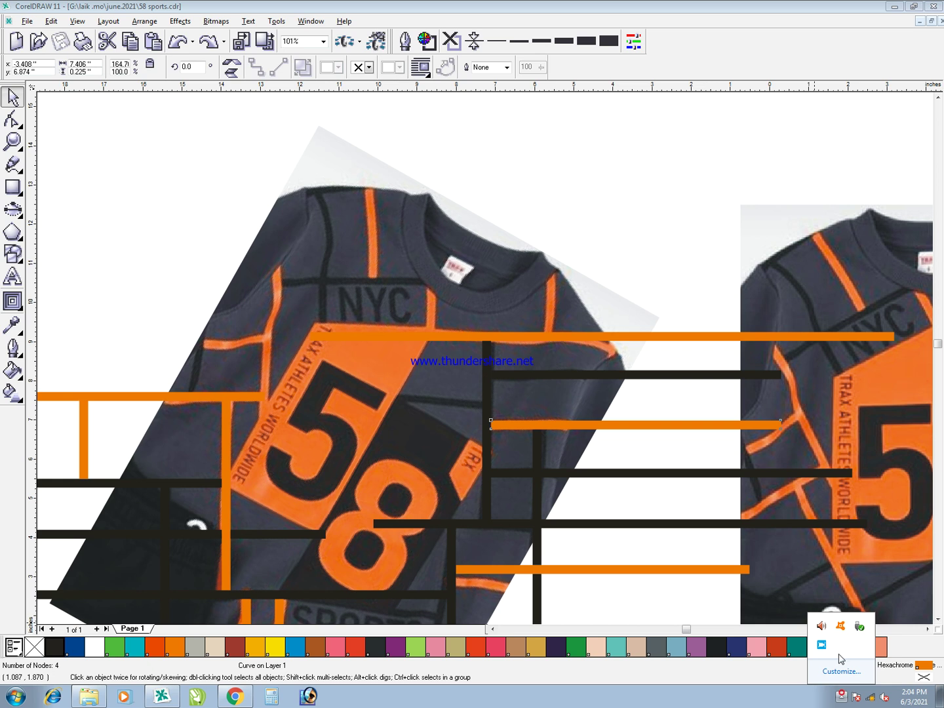
pyautogui.rightClick(823, 646)
pyautogui.click(849, 598)
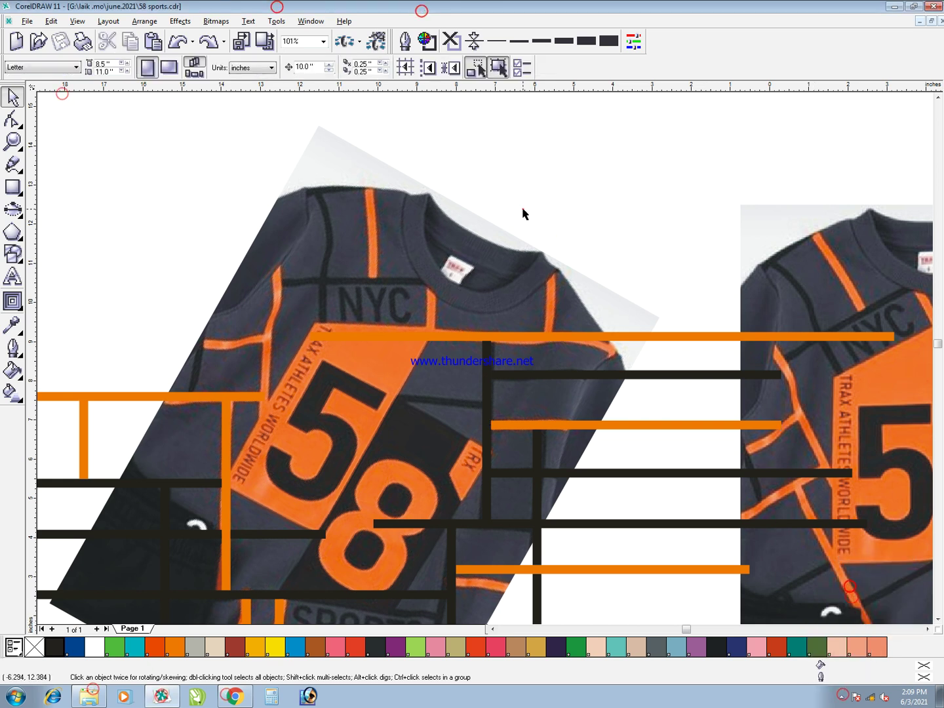
# Copy the upper black bar to about y 7.52 inches beside the 5 and shorten it to about 2.67 inches
pyautogui.moveTo(664, 375); pyautogui.dragTo(372, 402)
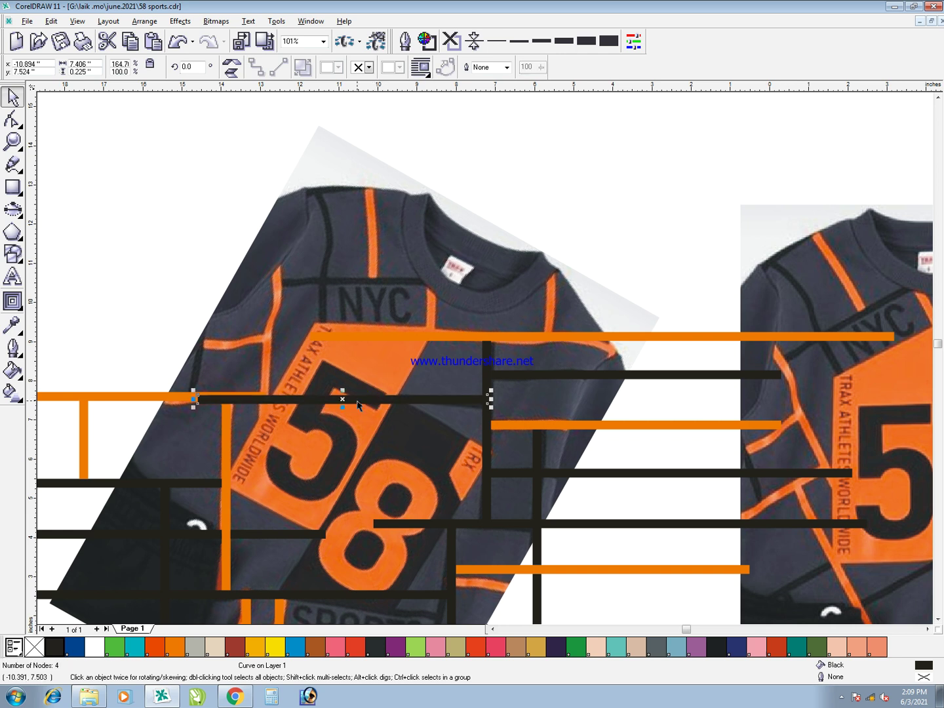
pyautogui.moveTo(195, 398); pyautogui.dragTo(379, 399)
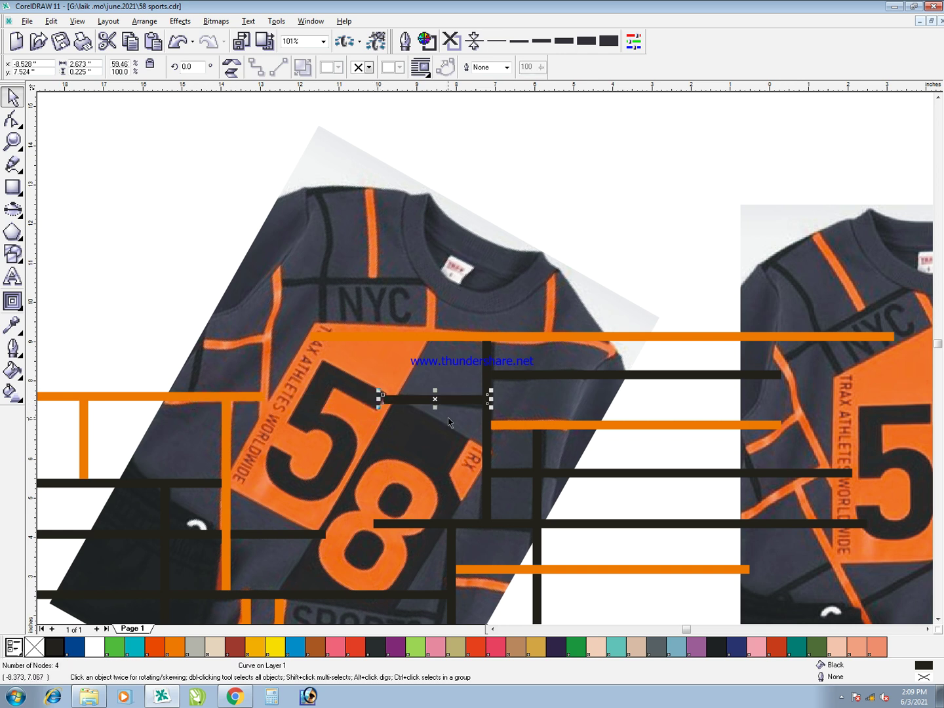
pyautogui.click(253, 398)
# Copy the vertical orange bar to about x -12.75 inches along the sleeve seam, lengthen it upward, and save the file
pyautogui.moveTo(226, 447); pyautogui.dragTo(264, 338)
pyautogui.rightClick(264, 338)
pyautogui.moveTo(264, 288); pyautogui.dragTo(263, 245)
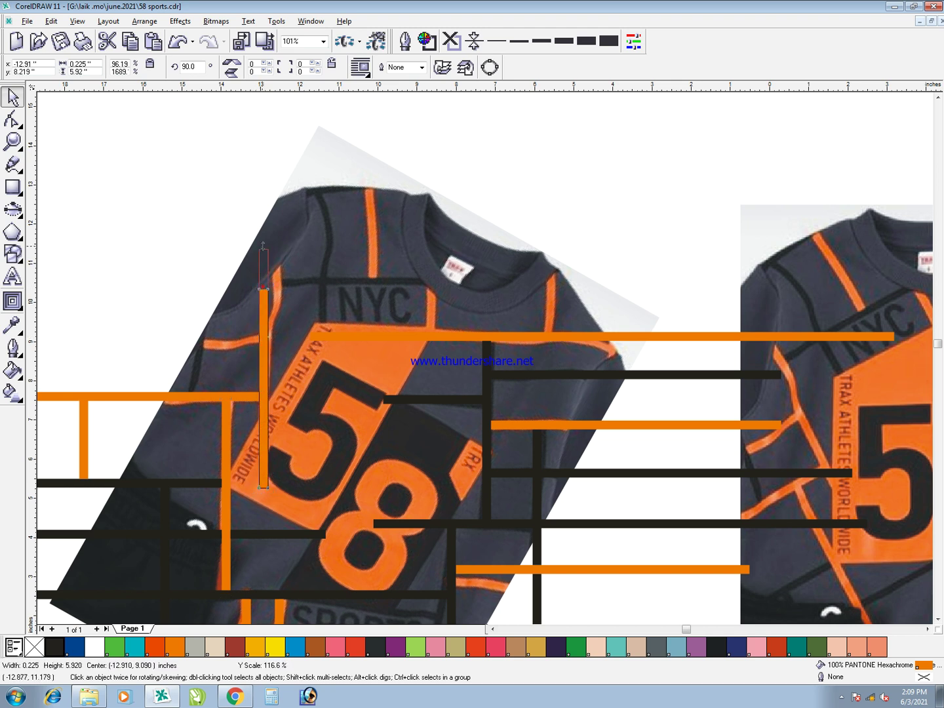
pyautogui.moveTo(243, 126); pyautogui.dragTo(244, 94)
pyautogui.moveTo(266, 297); pyautogui.dragTo(272, 297)
pyautogui.hotkey('ctrl', 's')
# Copy the horizontal orange bar up to the sleeve stripe at about y 9.1 inches and shorten its left end to the sleeve edge
pyautogui.press('F3')
pyautogui.press('F2')
pyautogui.moveTo(403, 483); pyautogui.dragTo(250, 276)
pyautogui.moveTo(477, 408); pyautogui.dragTo(480, 341)
pyautogui.moveTo(422, 342); pyautogui.dragTo(451, 350)
pyautogui.press('F3')
pyautogui.moveTo(74, 339); pyautogui.dragTo(518, 401)
# Copy the vertical orange bar to about x -14.62 inches and trim it with the lower horizontal orange bar
pyautogui.moveTo(549, 458); pyautogui.dragTo(516, 239)
pyautogui.rightClick(517, 239)
pyautogui.click(533, 404)
pyautogui.keyDown('shift'); pyautogui.click(518, 352); pyautogui.keyUp('shift')
pyautogui.hotkey('alt', 'a')
pyautogui.press('p')
pyautogui.press('t')
# Fill the vertical bar at the sleeve edge black
pyautogui.click(532, 338)
pyautogui.click(520, 330)
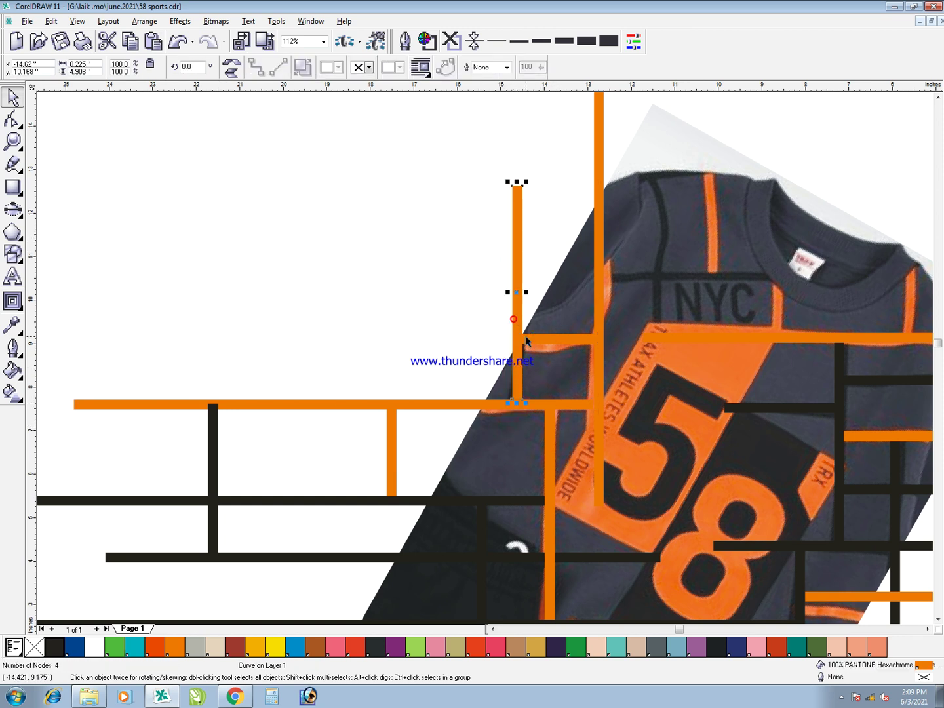
pyautogui.click(55, 647)
pyautogui.click(546, 272)
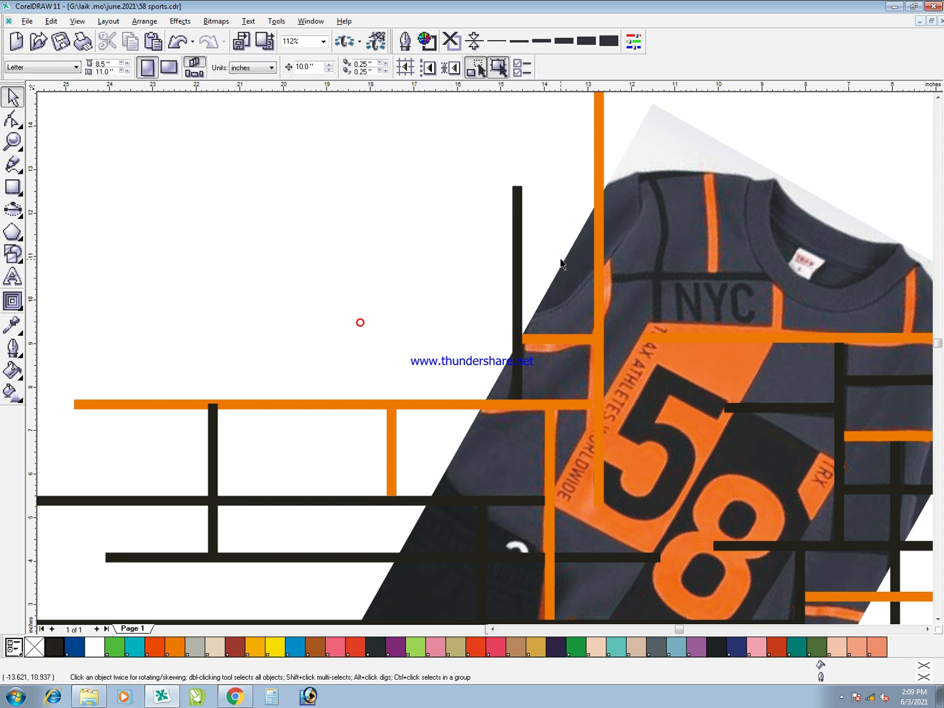
# Extend the sleeve's upper orange stripe leftward past the vertical black bar and trim it there, using the black bar as the cutter
pyautogui.click(555, 342)
pyautogui.moveTo(599, 338); pyautogui.dragTo(247, 338)
pyautogui.click(518, 312)
pyautogui.keyDown('shift'); pyautogui.click(496, 339); pyautogui.keyUp('shift')
pyautogui.hotkey('alt', 'a')
pyautogui.press('p')
pyautogui.press('t')
# Lengthen the vertical black bar at the sleeve edge upward to about 9.83 inches tall
pyautogui.click(497, 295)
pyautogui.click(517, 262)
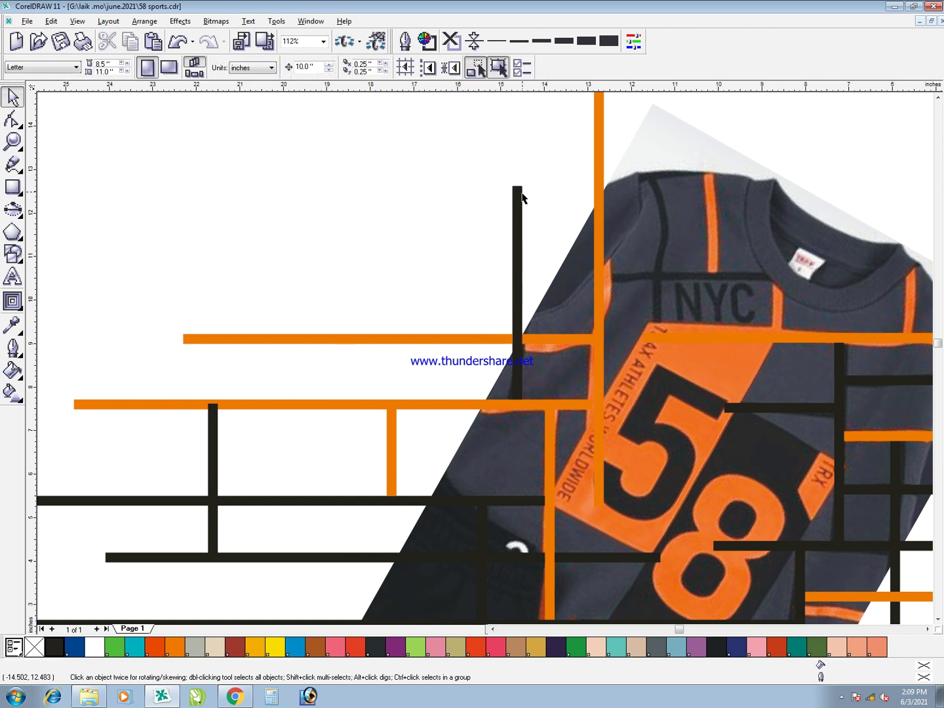
pyautogui.moveTo(517, 183); pyautogui.dragTo(516, 44)
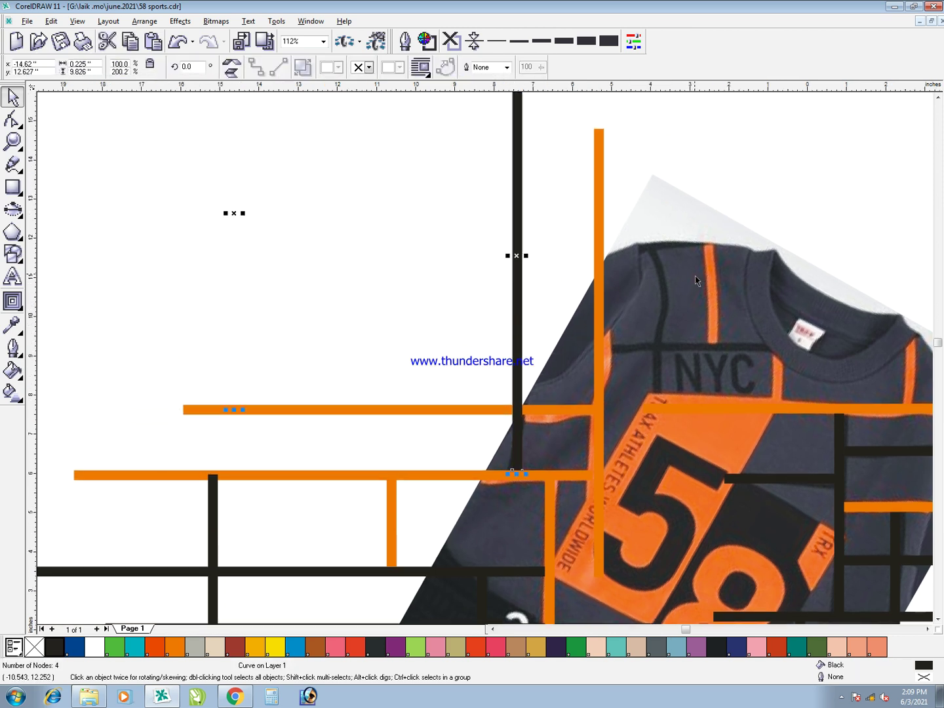
# Copy the short black bar beside the 5, rotate it to 270 degrees and stand it on the long orange bar near x -8.65 inches
pyautogui.press('F3')
pyautogui.press('F2')
pyautogui.moveTo(255, 162); pyautogui.dragTo(614, 499)
pyautogui.click(568, 392)
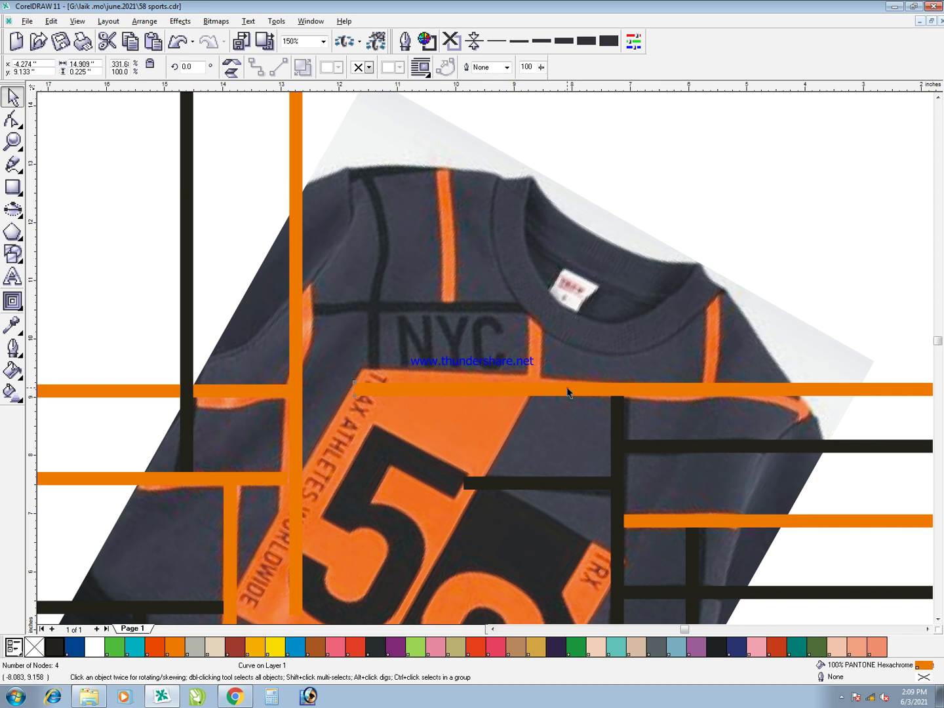
pyautogui.moveTo(588, 487); pyautogui.dragTo(574, 350)
pyautogui.rightClick(578, 281)
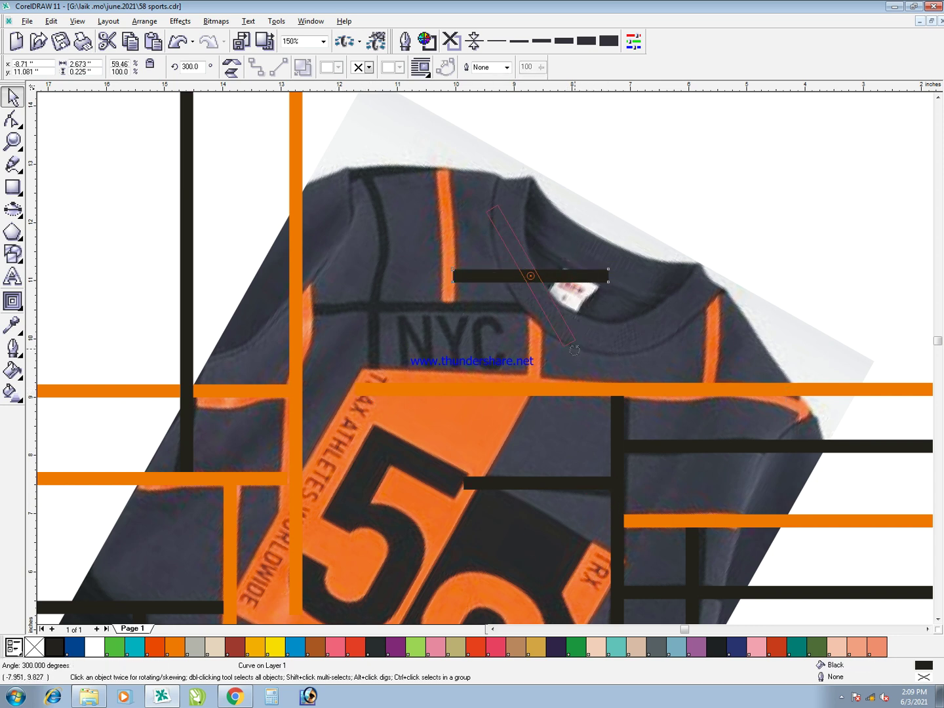
pyautogui.moveTo(532, 379); pyautogui.dragTo(533, 378)
pyautogui.moveTo(533, 321); pyautogui.dragTo(536, 353)
# Lengthen the vertical collar bar upward to about 7.49 inches and fill it orange
pyautogui.moveTo(532, 229); pyautogui.dragTo(539, 99)
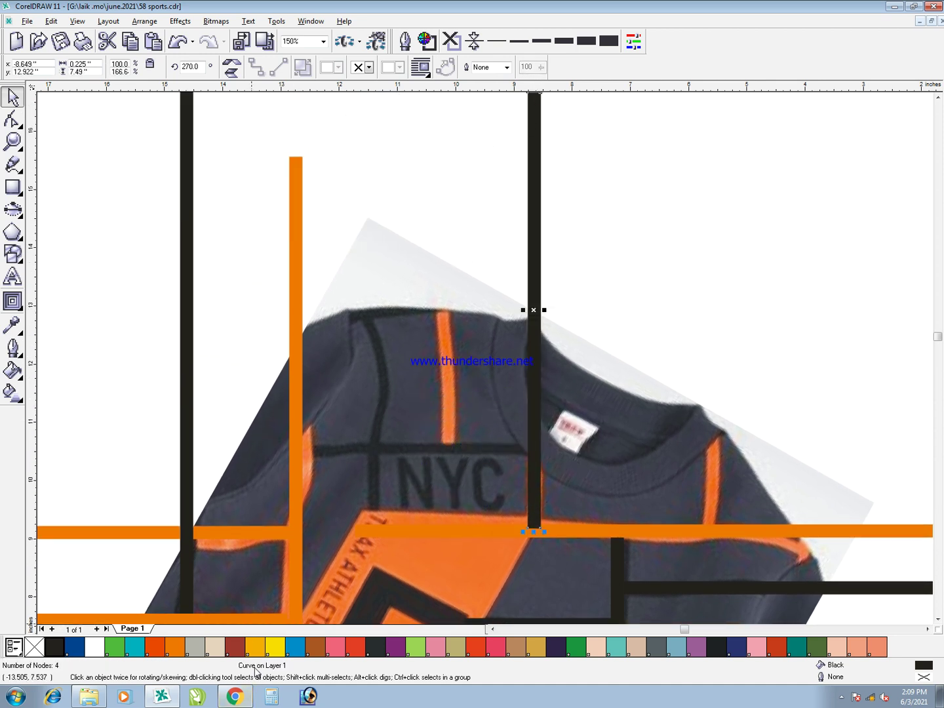
pyautogui.click(175, 649)
pyautogui.click(554, 452)
# Copy the upper black bar to about y 10.57 inches above NYC and trim it with the vertical orange bar at the sleeve seam
pyautogui.moveTo(670, 586); pyautogui.dragTo(349, 446)
pyautogui.rightClick(336, 448)
pyautogui.click(300, 429)
pyautogui.keyDown('shift'); pyautogui.click(307, 444); pyautogui.keyUp('shift')
pyautogui.hotkey('alt', 'a')
pyautogui.press('p')
pyautogui.press('t')
# Trim the black bar above NYC where the vertical orange collar bar crosses it, using the orange bar as the cutter
pyautogui.click(535, 409)
pyautogui.keyDown('shift'); pyautogui.click(548, 446); pyautogui.keyUp('shift')
pyautogui.hotkey('alt', 'a')
pyautogui.press('p')
pyautogui.press('t')
pyautogui.moveTo(532, 424); pyautogui.dragTo(532, 354)
pyautogui.moveTo(556, 443); pyautogui.dragTo(624, 441)
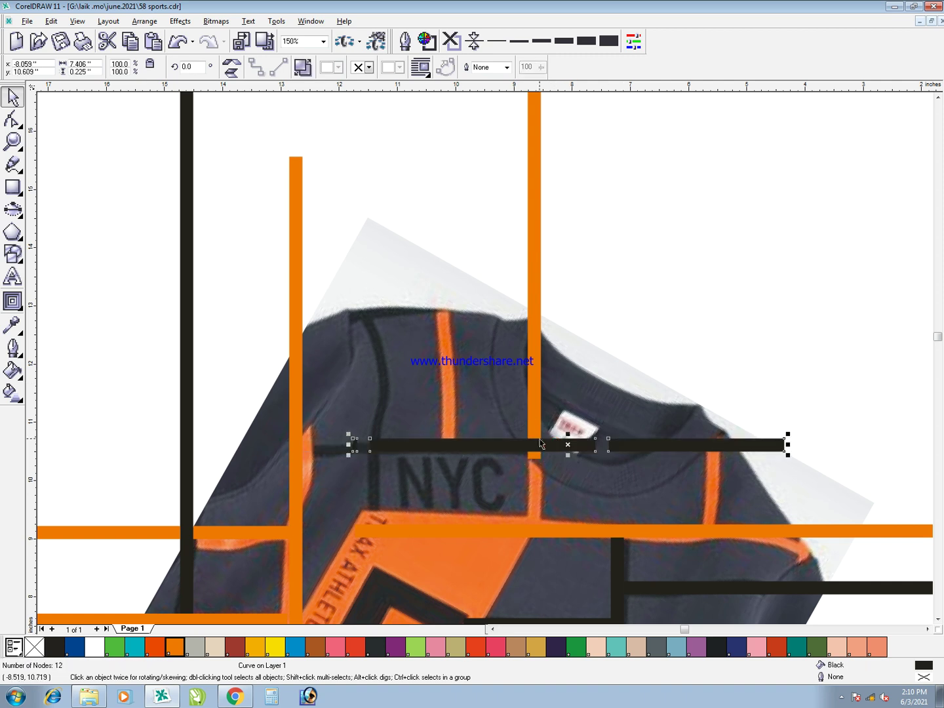
pyautogui.moveTo(528, 430); pyautogui.dragTo(556, 332)
pyautogui.hotkey('ctrl', 'z')
pyautogui.hotkey('ctrl', 'z')
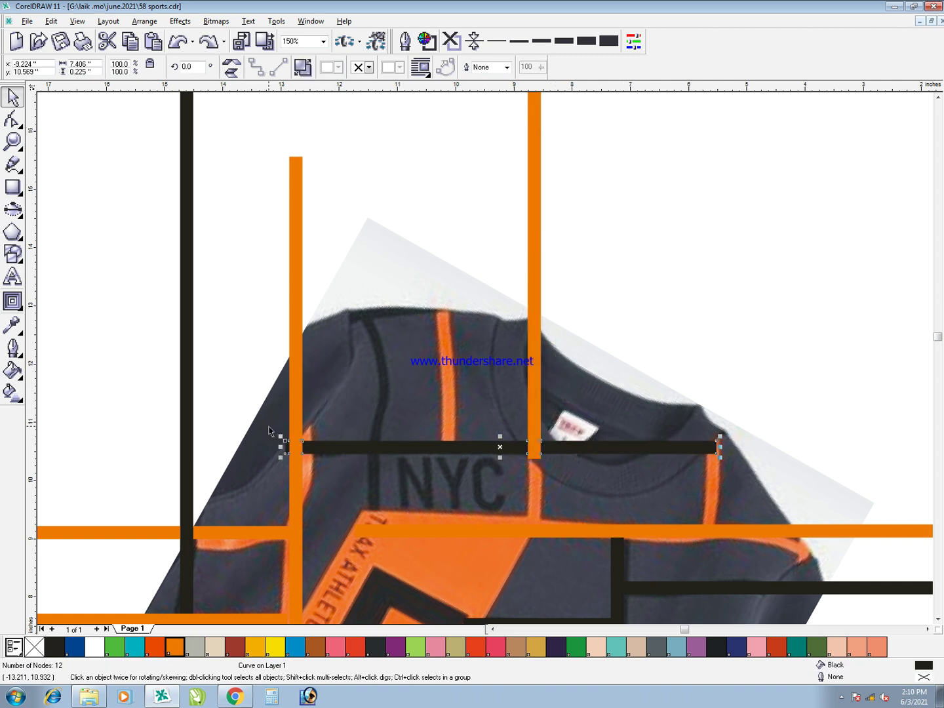
# Delete the leftover left end of the black bar above NYC and copy the sleeve-seam orange bar to about x -10.13 inches
pyautogui.press('F10')
pyautogui.moveTo(272, 434); pyautogui.dragTo(445, 325)
pyautogui.press('space')
pyautogui.rightClick(444, 326)
# Trim the copied orange bar with the black bar above NYC, break it apart and delete its lower piece
pyautogui.click(480, 448)
pyautogui.keyDown('shift'); pyautogui.click(449, 385); pyautogui.keyUp('shift')
pyautogui.hotkey('alt', 'a')
pyautogui.press('p')
pyautogui.press('t')
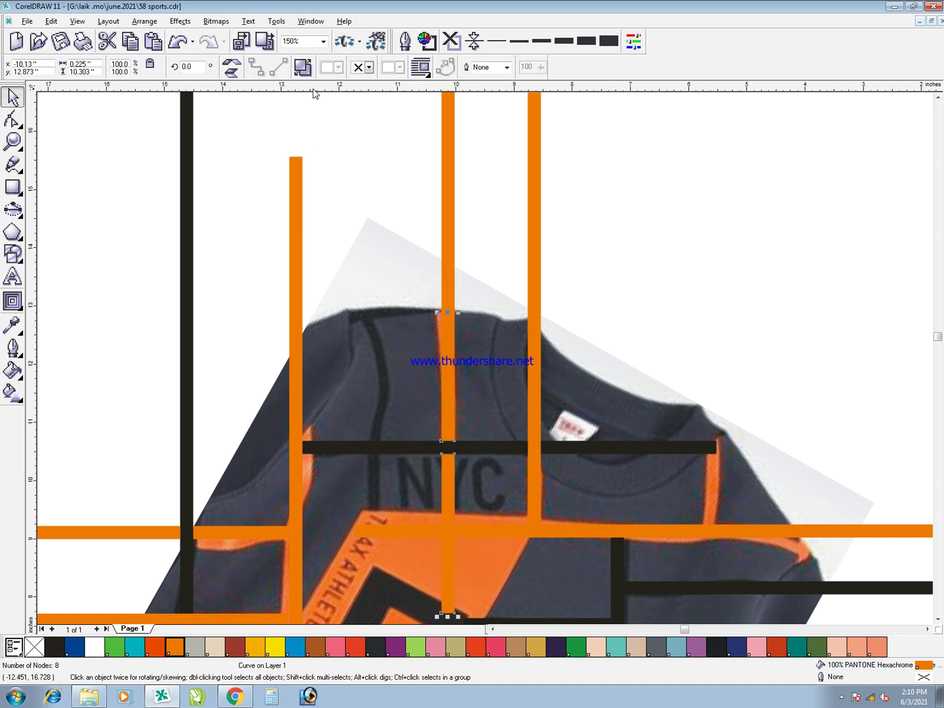
pyautogui.click(303, 67)
pyautogui.keyDown('shift'); pyautogui.click(449, 333); pyautogui.keyUp('shift')
pyautogui.press('Delete')
# Copy the vertical orange bar to about x -11.4 inches beside NYC, ending at the long orange bar, and fill the copy black
pyautogui.moveTo(450, 333); pyautogui.dragTo(374, 418)
pyautogui.click(58, 647)
pyautogui.click(693, 316)
# Copy the black bar above NYC up to the shoulder line at about y 12.99 inches
pyautogui.moveTo(486, 448); pyautogui.dragTo(787, 401)
pyautogui.press('F10')
pyautogui.press('space')
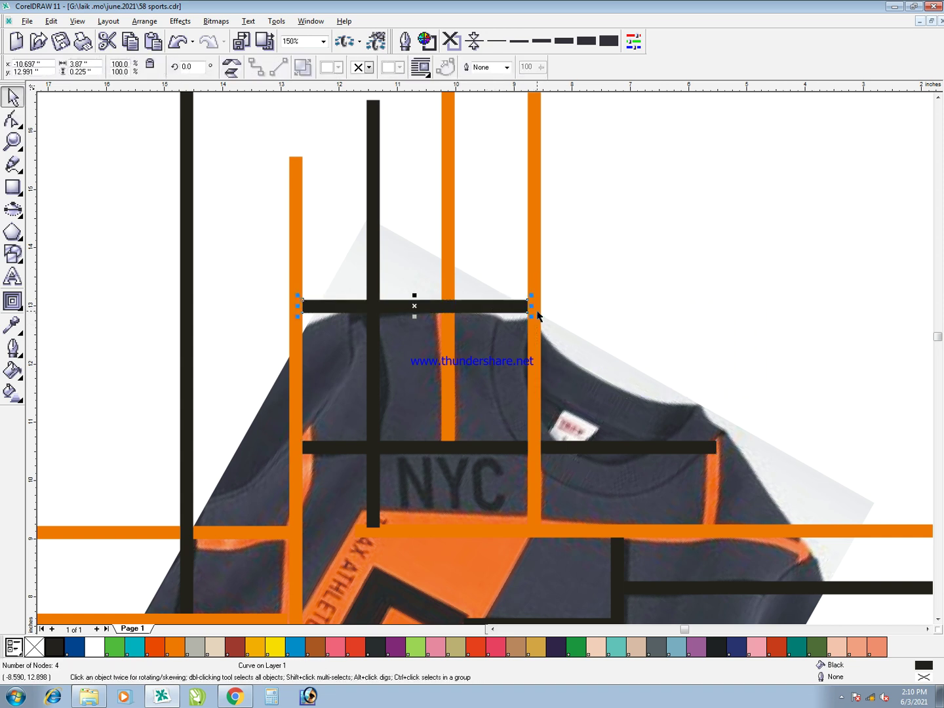
pyautogui.click(537, 315)
# Trim the shoulder-line black bar with the vertical orange bar at about x -10.13 inches
pyautogui.click(452, 287)
pyautogui.keyDown('shift'); pyautogui.click(460, 307); pyautogui.keyUp('shift')
pyautogui.press('t')
pyautogui.click(674, 376)
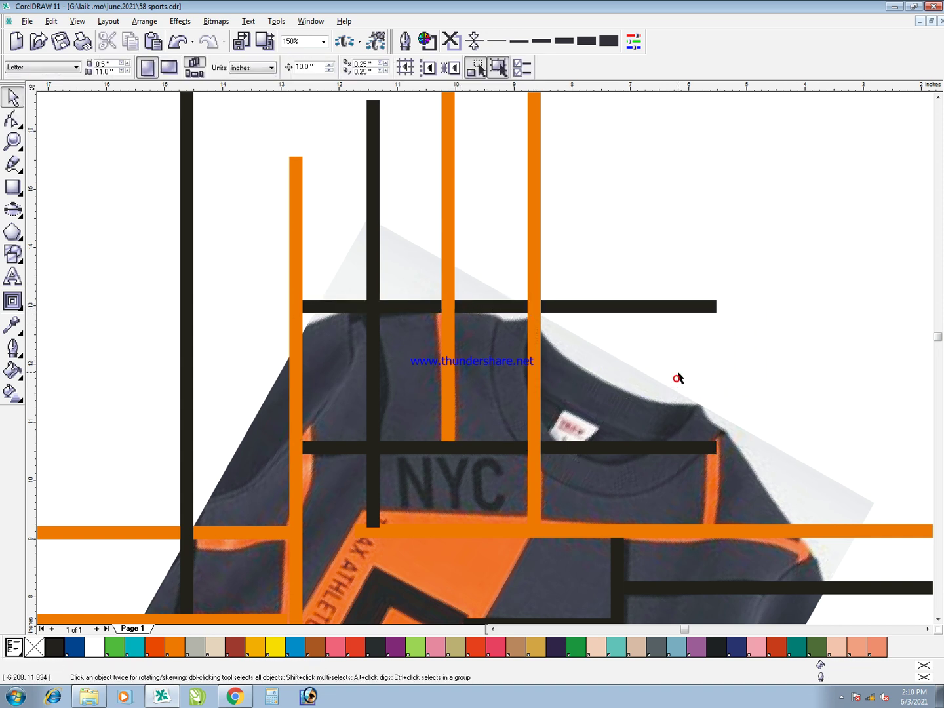
# Copy the vertical orange collar bar to the shoulder stripe at about x -5.6 inches
pyautogui.press('F3')
pyautogui.press('F3')
pyautogui.press('F2')
pyautogui.scroll(1, 443, 463)
pyautogui.moveTo(442, 464); pyautogui.dragTo(331, 333)
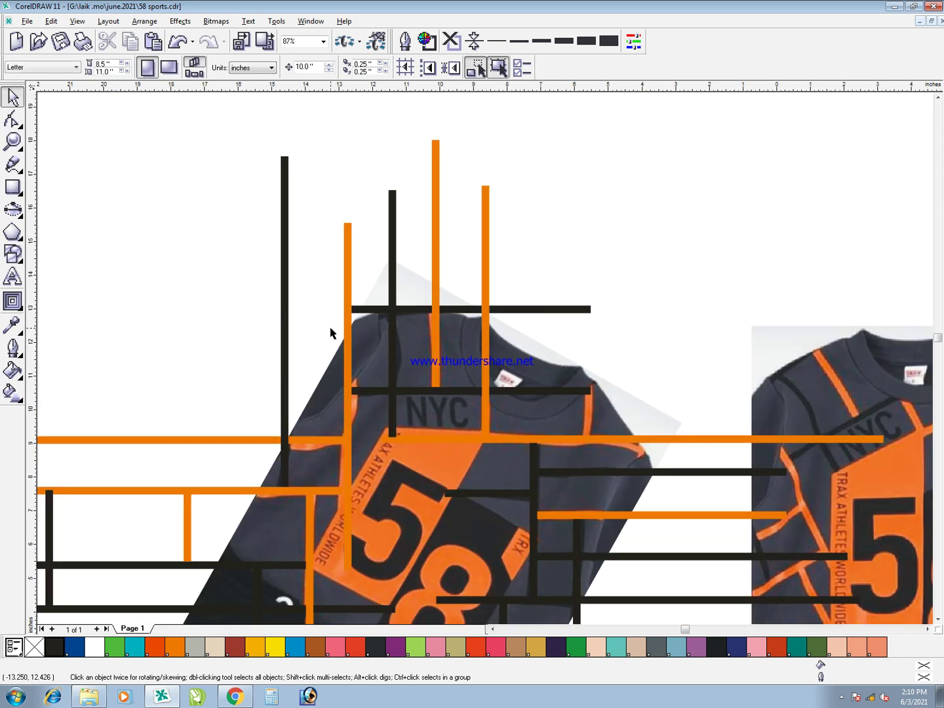
pyautogui.moveTo(483, 345); pyautogui.dragTo(579, 363)
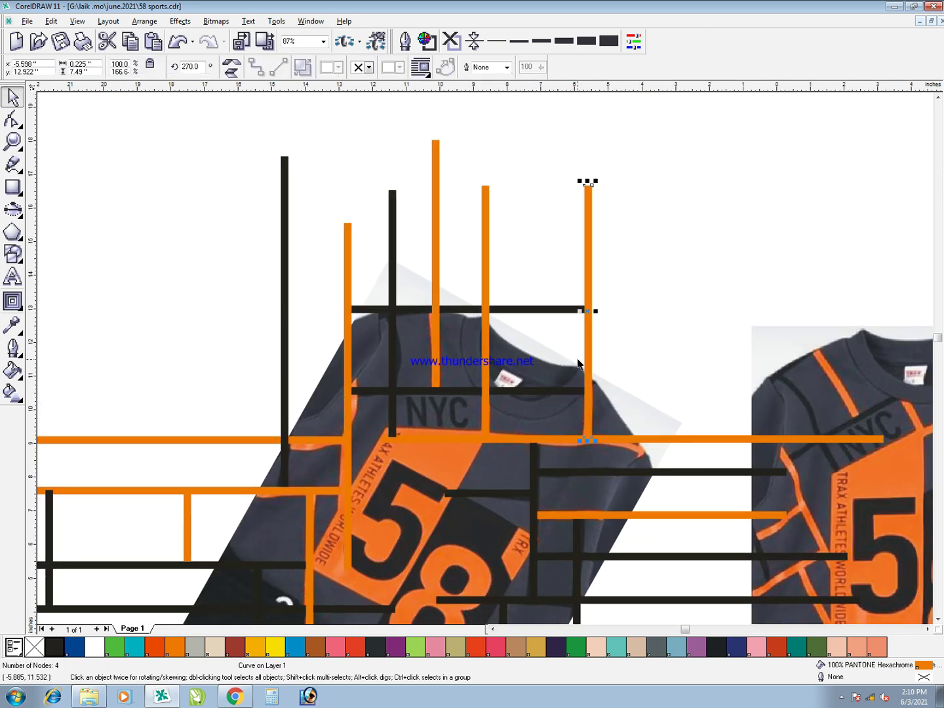
# Trim the black bars above NYC and at the shoulder line with the vertical orange bar at about x -5.6 inches
pyautogui.click(573, 392)
pyautogui.click(589, 314)
pyautogui.keyDown('shift'); pyautogui.click(564, 310); pyautogui.keyUp('shift')
pyautogui.press('t')
pyautogui.click(609, 318)
pyautogui.click(588, 353)
# Copy the vertical orange bar to about x -3.9 inches and lengthen the copy down to about y 8.2 inches
pyautogui.moveTo(582, 376); pyautogui.dragTo(632, 375)
pyautogui.hotkey('ctrl', 'z')
pyautogui.moveTo(589, 304); pyautogui.dragTo(643, 309)
pyautogui.rightClick(644, 308)
pyautogui.moveTo(646, 442); pyautogui.dragTo(646, 466)
pyautogui.click(678, 394)
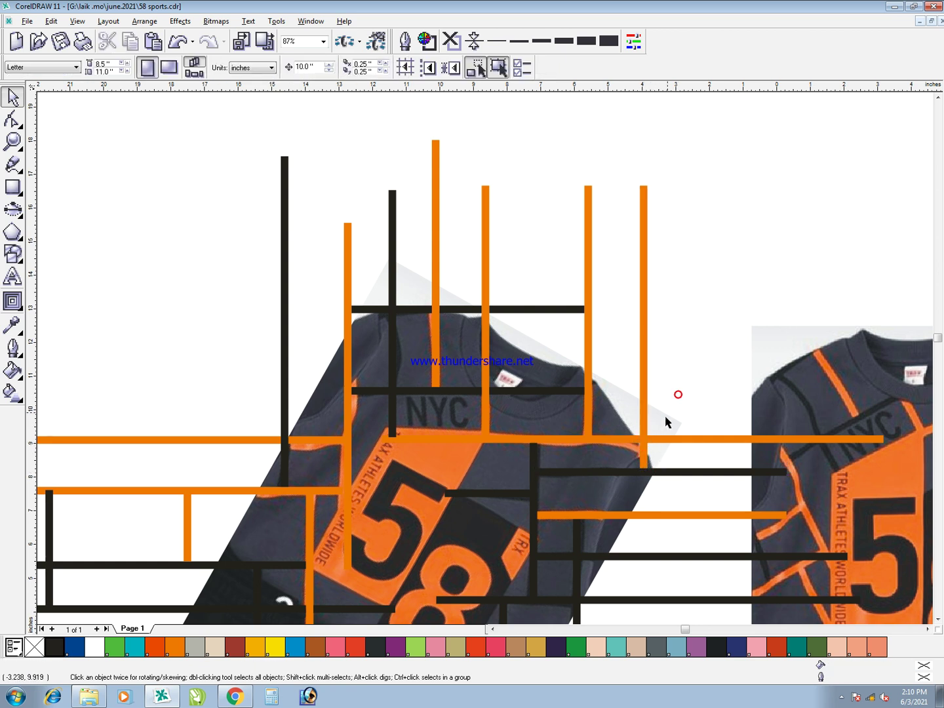
# Copy the vertical orange bar to about x -16.6 inches, with its lower end on the horizontal orange bar at about y 7.6 inches
pyautogui.scroll(-3, 635, 486)
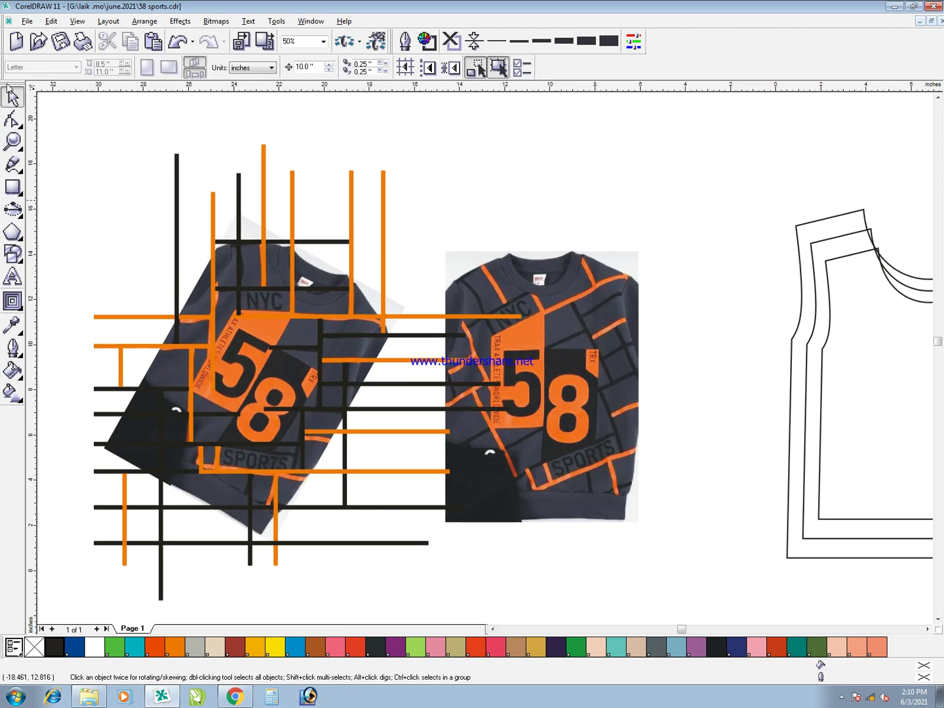
pyautogui.scroll(1, 256, 263)
pyautogui.moveTo(687, 274); pyautogui.dragTo(400, 292)
pyautogui.moveTo(402, 391); pyautogui.dragTo(405, 400)
# Copy the black NYC bar to the outer side of the long black bar, extend it to about x -23.4 inches and trim it with the orange bar
pyautogui.moveTo(534, 333); pyautogui.dragTo(330, 333)
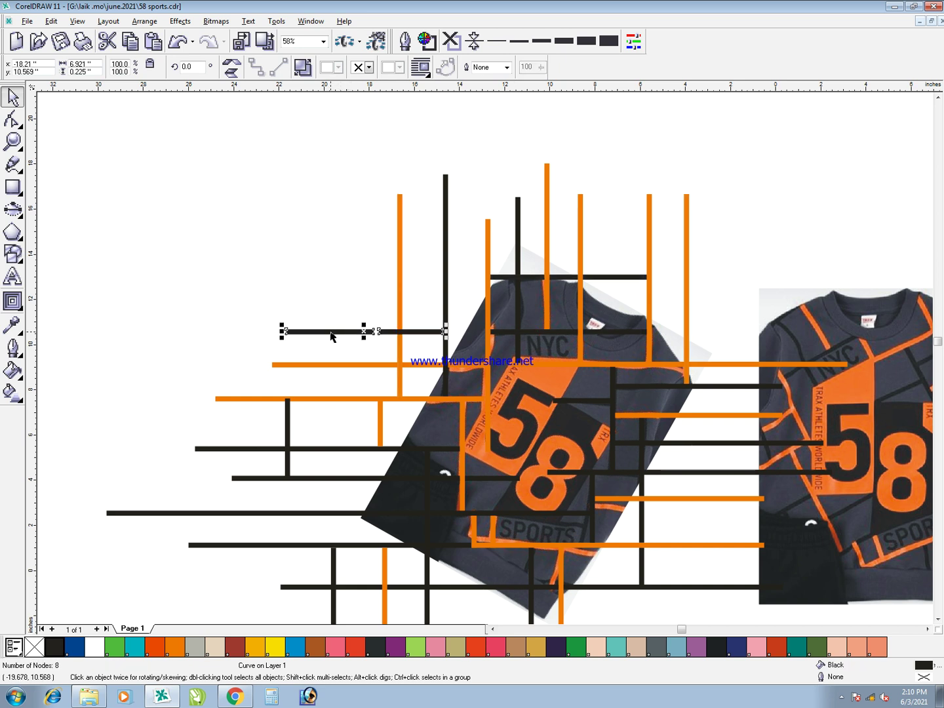
pyautogui.click(207, 293)
pyautogui.click(354, 332)
pyautogui.press('Delete')
pyautogui.click(396, 332)
pyautogui.moveTo(379, 332); pyautogui.dragTo(244, 335)
pyautogui.click(400, 310)
pyautogui.keyDown('shift'); pyautogui.click(415, 333); pyautogui.keyUp('shift')
pyautogui.click(350, 316)
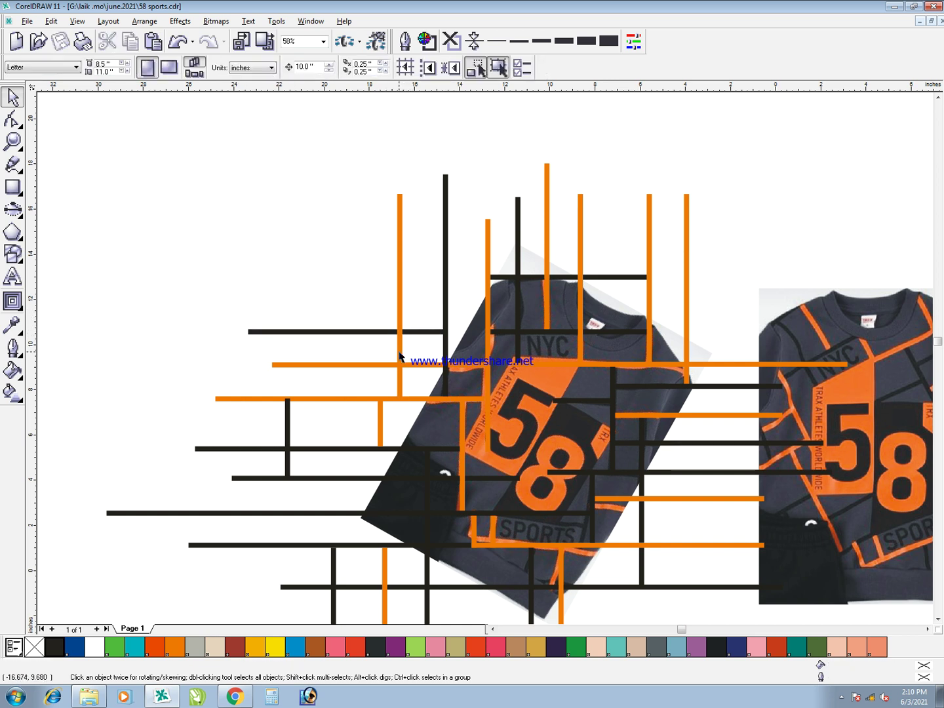
# Copy the vertical orange bar to about x -20.1 inches and the horizontal orange bar to about y 12.48 and 15.2 inches, filling the uppermost copy black
pyautogui.moveTo(400, 357); pyautogui.dragTo(323, 357)
pyautogui.click(272, 310)
pyautogui.moveTo(390, 369); pyautogui.dragTo(390, 232)
pyautogui.click(400, 215)
pyautogui.keyDown('shift'); pyautogui.click(319, 214); pyautogui.keyUp('shift')
pyautogui.click(330, 229)
pyautogui.click(56, 647)
pyautogui.click(102, 453)
# Extend the orange stripe at about y 12.48 inches with a copy trimmed between the black and orange vertical bars, and save the drawing
pyautogui.press('F2')
pyautogui.moveTo(415, 186); pyautogui.dragTo(475, 280)
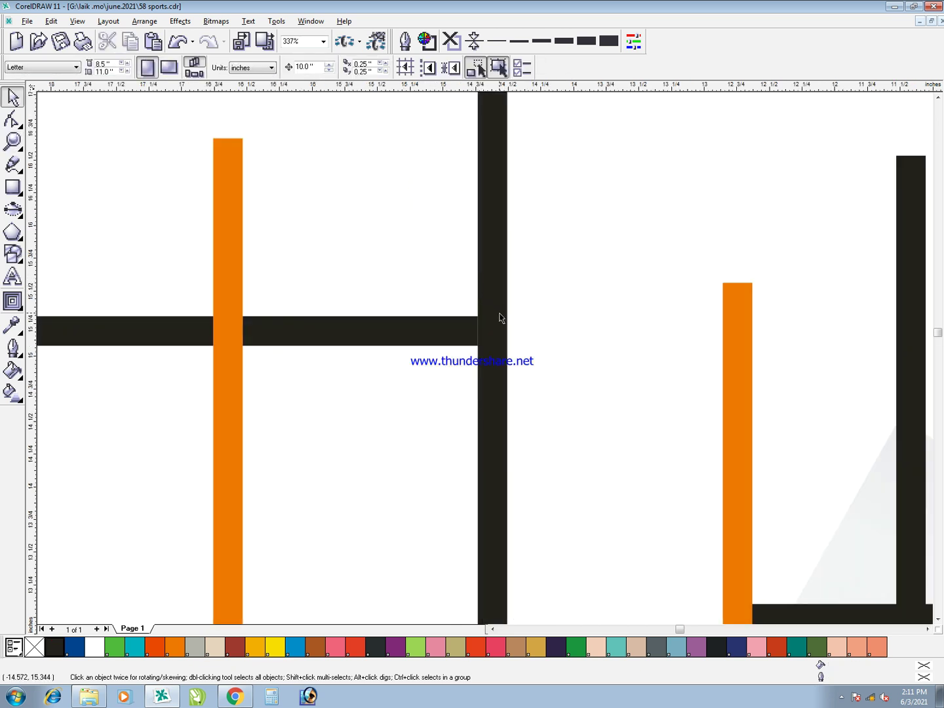
pyautogui.press('F3')
pyautogui.press('F3')
pyautogui.press('F2')
pyautogui.moveTo(370, 530)
pyautogui.mouseDown()
pyautogui.moveTo(305, 462)
pyautogui.moveTo(40, 74)
pyautogui.mouseUp()
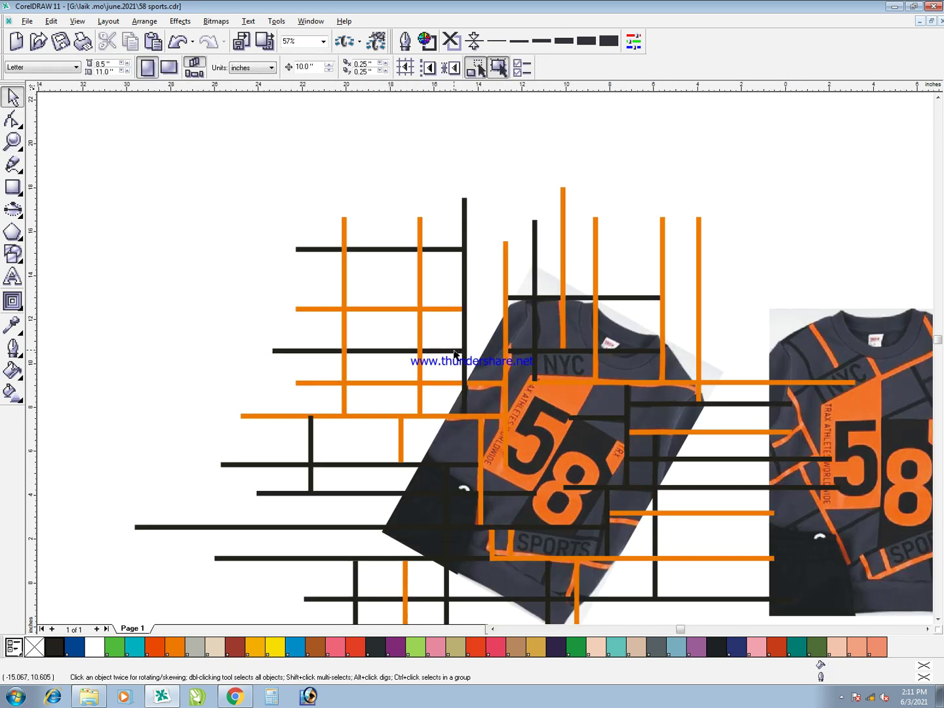
pyautogui.click(460, 309)
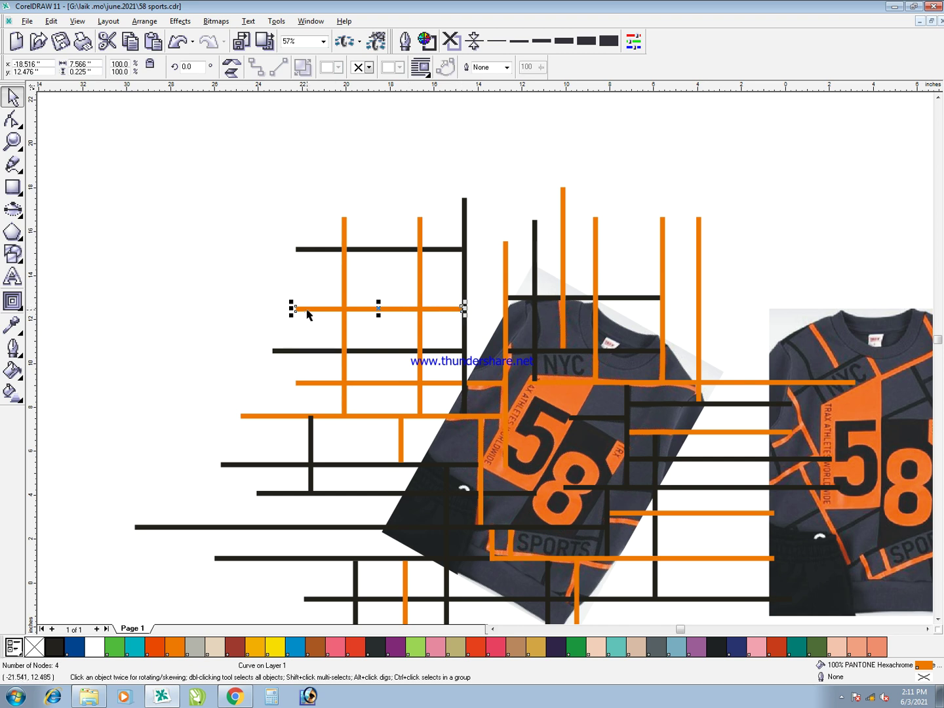
pyautogui.moveTo(293, 309); pyautogui.dragTo(501, 340)
pyautogui.rightClick(501, 339)
pyautogui.click(466, 282)
pyautogui.keyDown('shift'); pyautogui.click(479, 308); pyautogui.keyUp('shift')
pyautogui.hotkey('alt', 't')
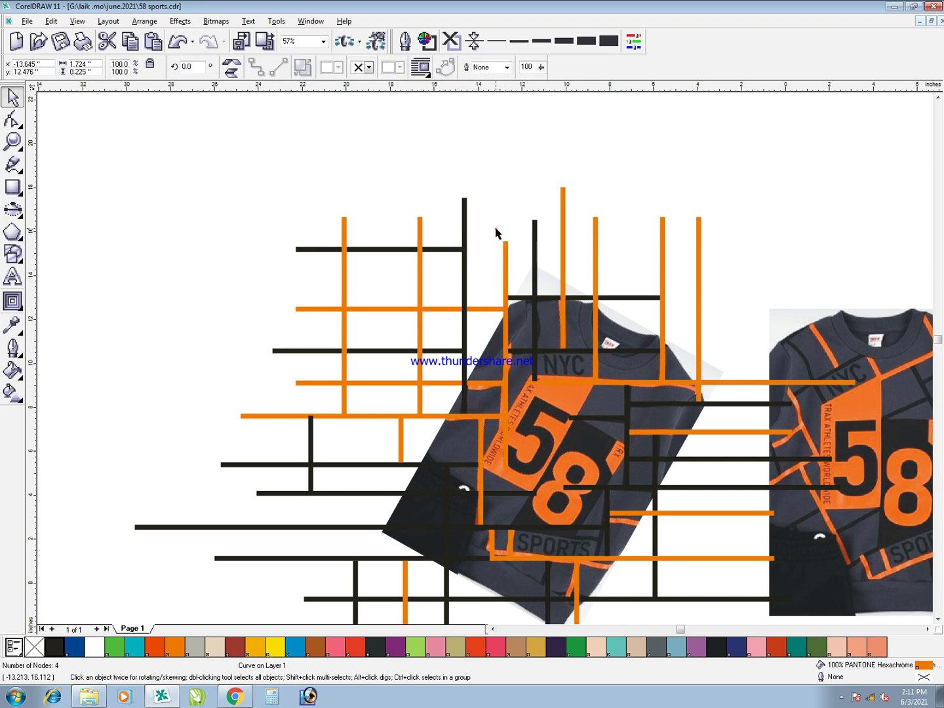
pyautogui.click(495, 229)
pyautogui.hotkey('ctrl', 's')
# Copy the group of upper horizontal bars about 5.8 inches higher
pyautogui.press('F2')
pyautogui.moveTo(246, 220); pyautogui.dragTo(658, 620)
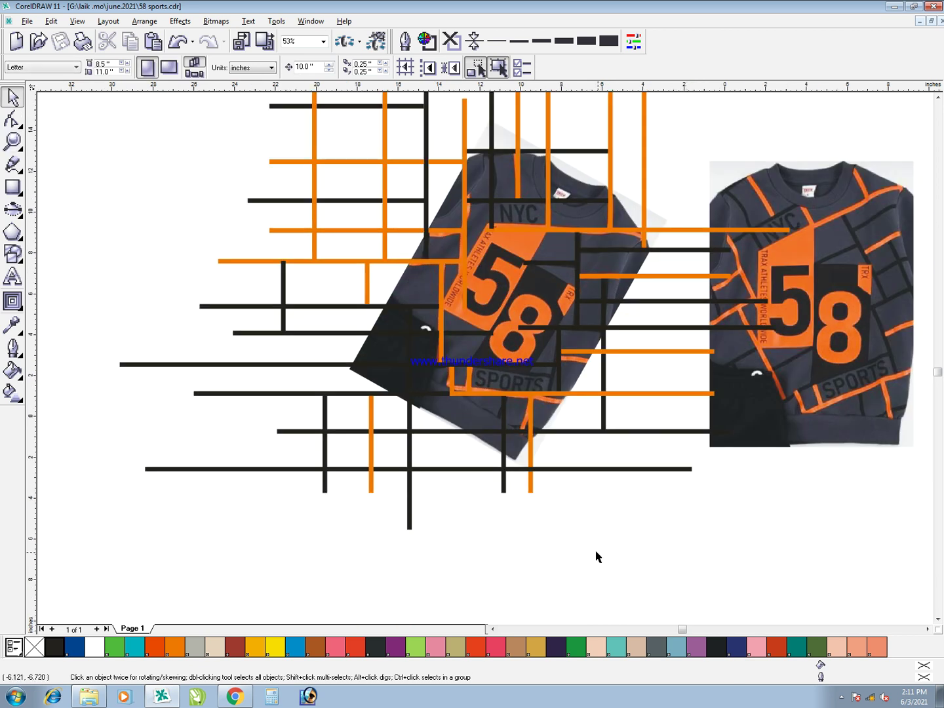
pyautogui.scroll(-1, 675, 530)
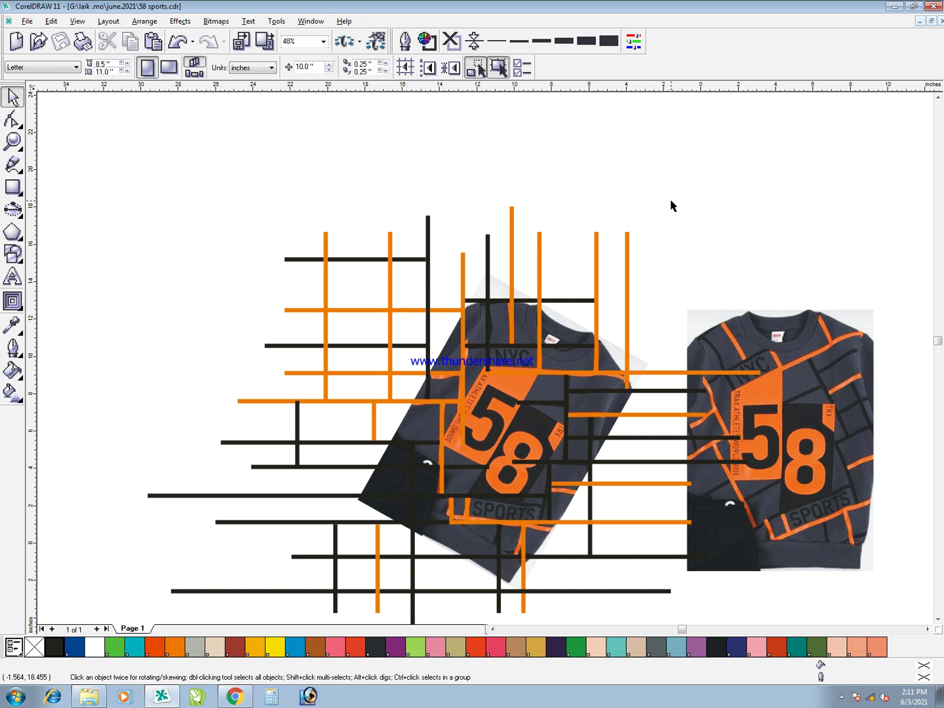
pyautogui.moveTo(615, 232); pyautogui.dragTo(255, 358)
pyautogui.moveTo(512, 352); pyautogui.dragTo(506, 240)
pyautogui.click(592, 198)
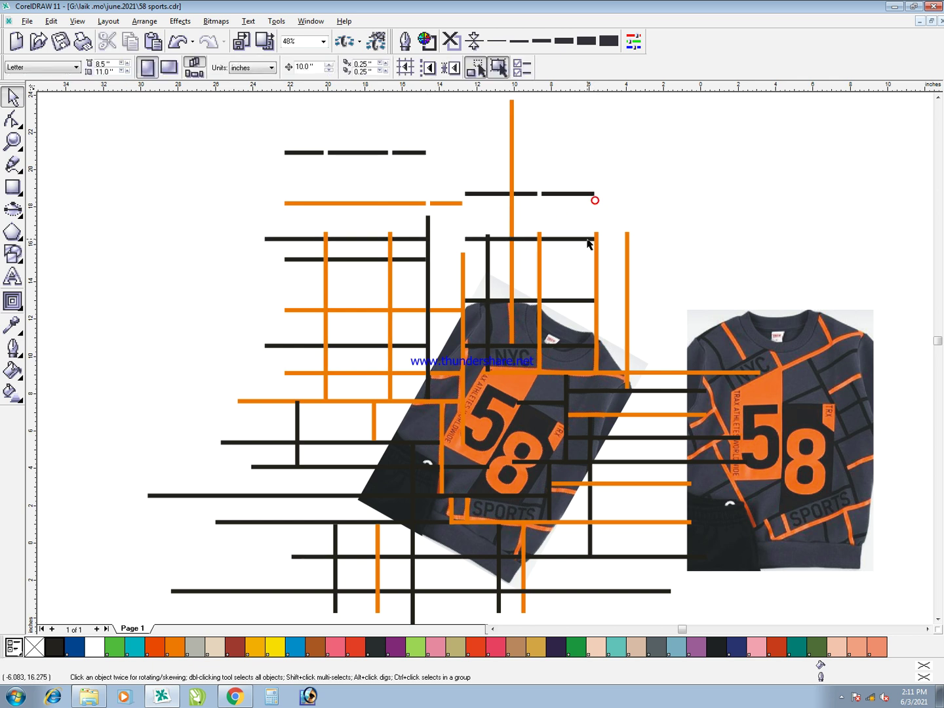
# Lengthen the vertical bars at about x -14.6, -12.8, -10.1 and -8.6 inches upward across the copied horizontal bars
pyautogui.moveTo(283, 63); pyautogui.dragTo(280, 35)
pyautogui.click(480, 382)
pyautogui.moveTo(478, 356); pyautogui.dragTo(480, 198)
pyautogui.click(644, 391)
pyautogui.moveTo(644, 378); pyautogui.dragTo(643, 240)
pyautogui.click(531, 423)
pyautogui.moveTo(531, 414); pyautogui.dragTo(530, 157)
pyautogui.click(568, 297)
# Place a horizontal copy of the orange bar at about y 14.79 inches, starting from the vertical orange bar at about x -5.6 inches
pyautogui.scroll(-2, 631, 383)
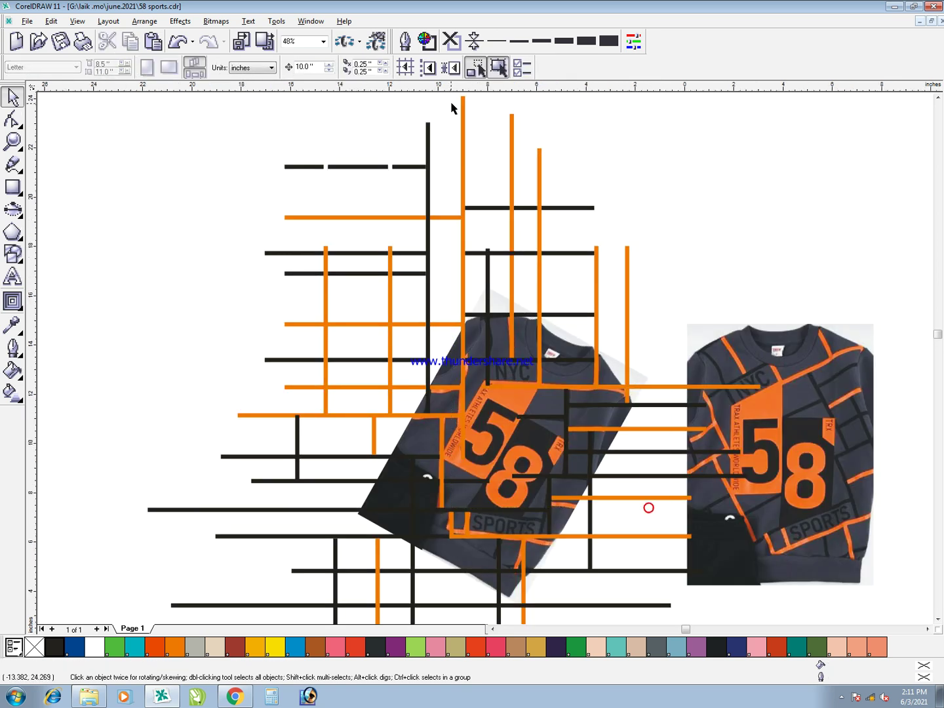
pyautogui.scroll(1, 554, 314)
pyautogui.click(548, 351)
pyautogui.moveTo(554, 276); pyautogui.dragTo(716, 327)
pyautogui.rightClick(626, 386)
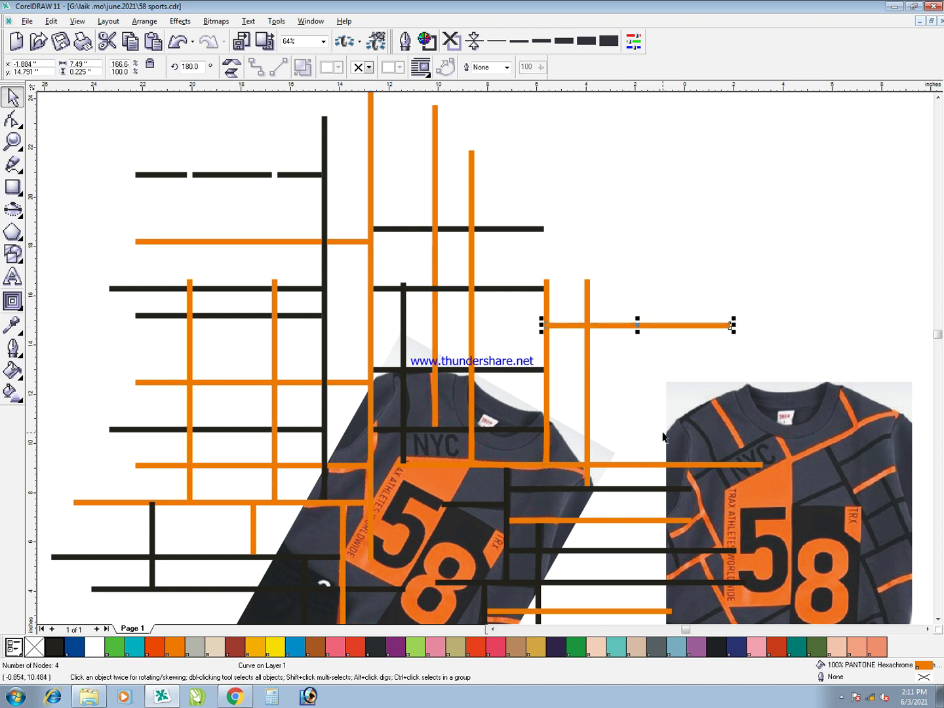
# Place a vertical black bar at about x -1.5 inches, rising from the black sleeve stripe to about y 19.3 inches
pyautogui.moveTo(636, 488); pyautogui.dragTo(662, 343)
pyautogui.rightClick(661, 344)
pyautogui.click(661, 344)
pyautogui.moveTo(722, 337); pyautogui.dragTo(628, 522)
pyautogui.moveTo(627, 324); pyautogui.dragTo(648, 379)
pyautogui.moveTo(648, 305); pyautogui.dragTo(648, 210)
# Trim the horizontal orange bars at about y 14.79 and 9.13 inches with the new vertical black bar
pyautogui.keyDown('shift'); pyautogui.click(662, 325); pyautogui.keyUp('shift')
pyautogui.click(649, 348)
pyautogui.keyDown('shift'); pyautogui.click(669, 466); pyautogui.keyUp('shift')
pyautogui.hotkey('alt', 'a')
pyautogui.press('p')
pyautogui.press('t')
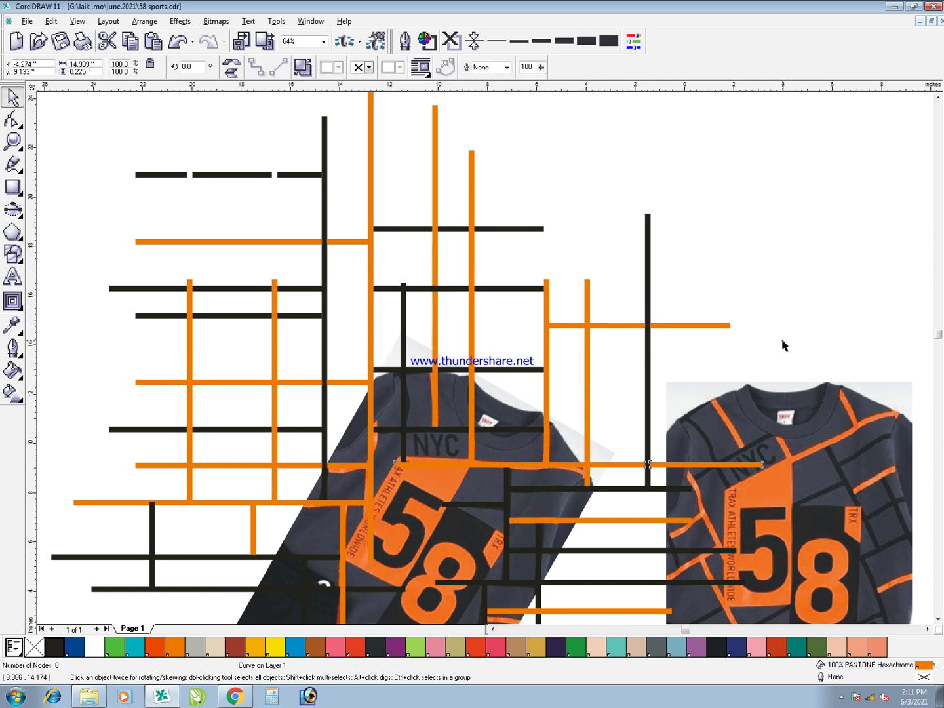
pyautogui.click(782, 341)
# Copy two vertical orange bars into the gap between the photos, at about x -4.3 and -0.8 inches
pyautogui.press('F3')
pyautogui.press('F3')
pyautogui.press('F3')
pyautogui.press('F2')
pyautogui.moveTo(238, 152); pyautogui.dragTo(531, 607)
pyautogui.moveTo(647, 502); pyautogui.dragTo(463, 154)
pyautogui.moveTo(259, 333); pyautogui.dragTo(518, 492)
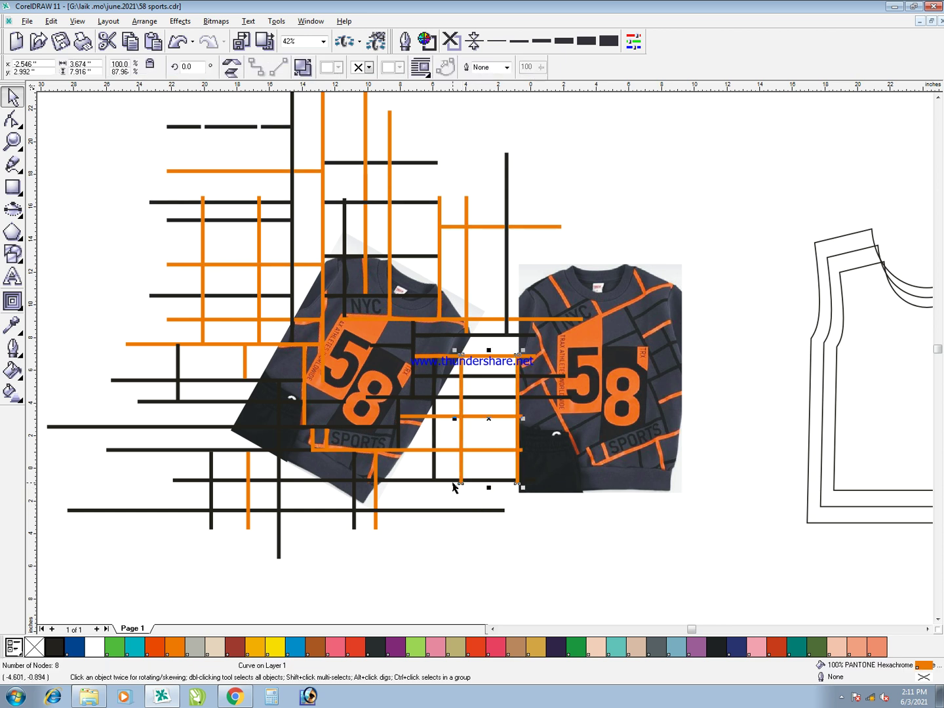
# Trim the two orange bars with the black bar at about y -0.7 inches and delete the leftover nodes below it
pyautogui.click(506, 480)
pyautogui.keyDown('shift'); pyautogui.click(517, 468); pyautogui.keyUp('shift')
pyautogui.hotkey('alt', 'a')
pyautogui.press('p')
pyautogui.press('t')
pyautogui.press('F2')
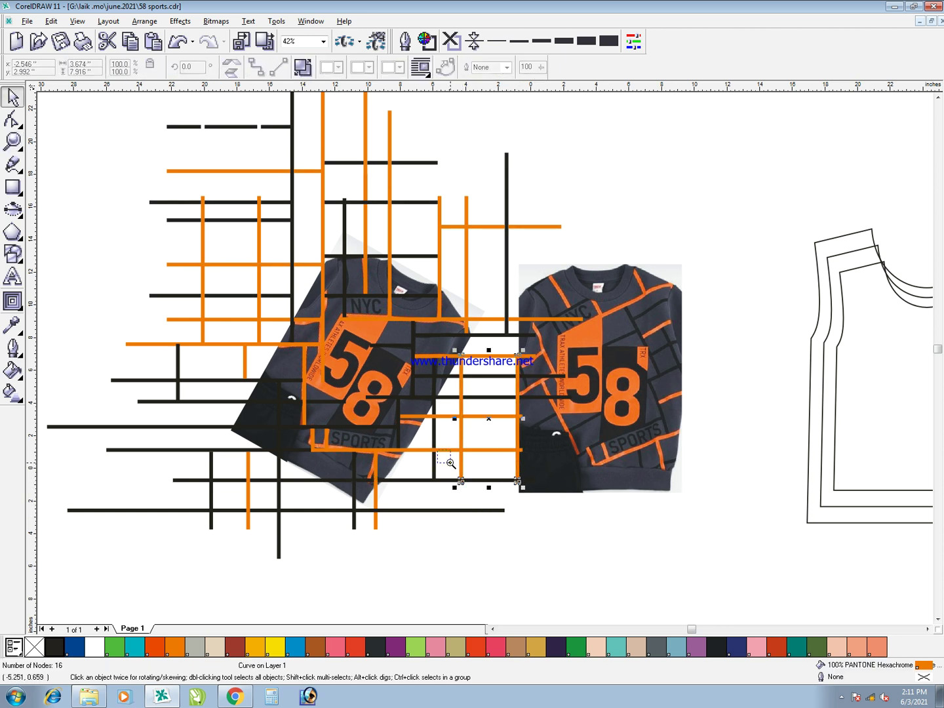
pyautogui.moveTo(446, 453); pyautogui.dragTo(585, 556)
pyautogui.press('F10')
pyautogui.moveTo(196, 242); pyautogui.dragTo(595, 341)
pyautogui.press('Delete')
pyautogui.press('space')
# Trim the black bar at about y 4.3 inches with the two vertical orange bars
pyautogui.press('F3')
pyautogui.press('F2')
pyautogui.moveTo(396, 330); pyautogui.dragTo(592, 567)
pyautogui.press('Escape')
pyautogui.click(542, 270)
pyautogui.keyDown('shift'); pyautogui.click(563, 250); pyautogui.keyUp('shift')
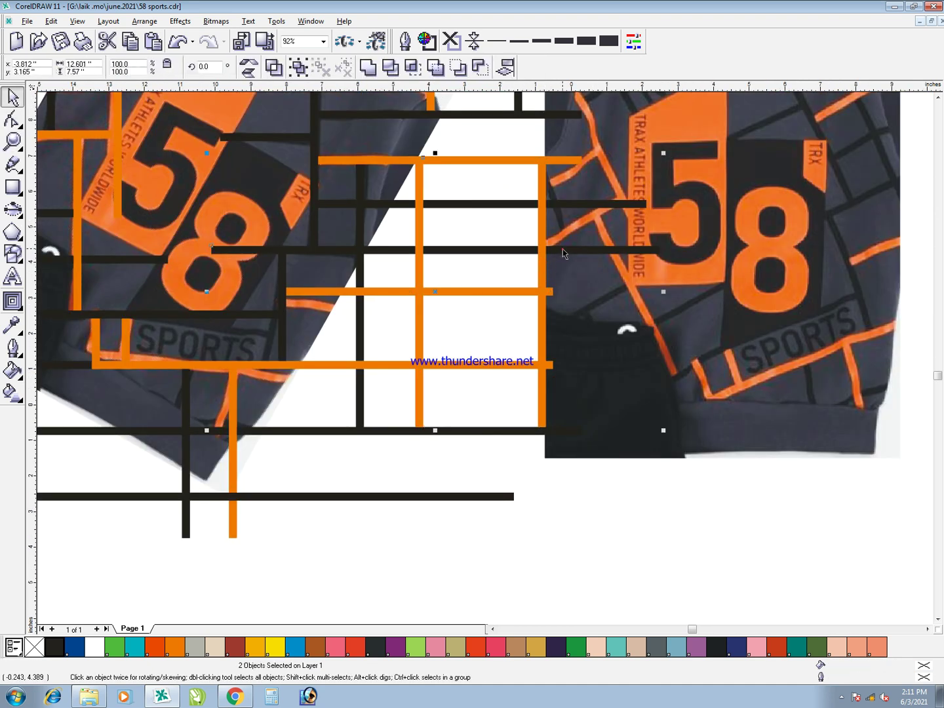
pyautogui.hotkey('alt', 'a')
pyautogui.press('p')
pyautogui.press('t')
# Trim the black bar at about y 5.6 inches with the two vertical orange bars
pyautogui.click(542, 199)
pyautogui.keyDown('shift'); pyautogui.click(552, 204); pyautogui.keyUp('shift')
pyautogui.hotkey('alt', 'a')
pyautogui.press('p')
pyautogui.press('t')
# Lengthen the horizontal orange bars at about y 3.2 and 1.1 inches to about x 2.4 and 3.2 inches
pyautogui.click(633, 470)
pyautogui.click(550, 288)
pyautogui.keyDown('shift'); pyautogui.click(556, 366); pyautogui.keyUp('shift')
pyautogui.click(545, 479)
pyautogui.click(500, 294)
pyautogui.moveTo(555, 291); pyautogui.dragTo(659, 291)
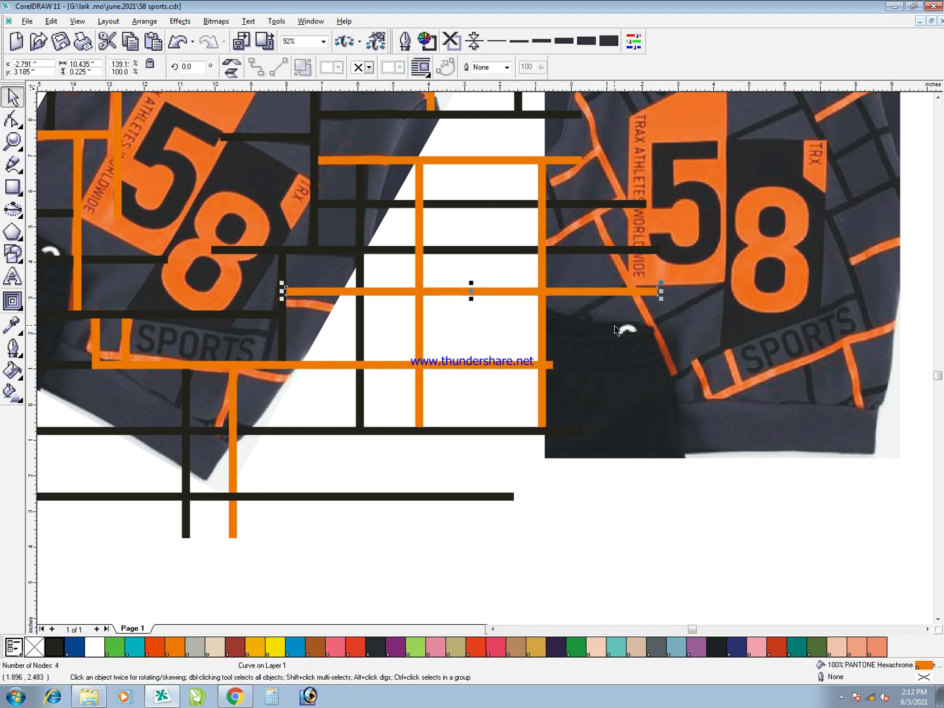
pyautogui.click(504, 365)
pyautogui.moveTo(556, 364); pyautogui.dragTo(675, 383)
# Copy the vertical black bar to about x 0.43 inches and trim it with the two lengthened orange bars
pyautogui.moveTo(360, 304); pyautogui.dragTo(586, 433)
pyautogui.rightClick(586, 434)
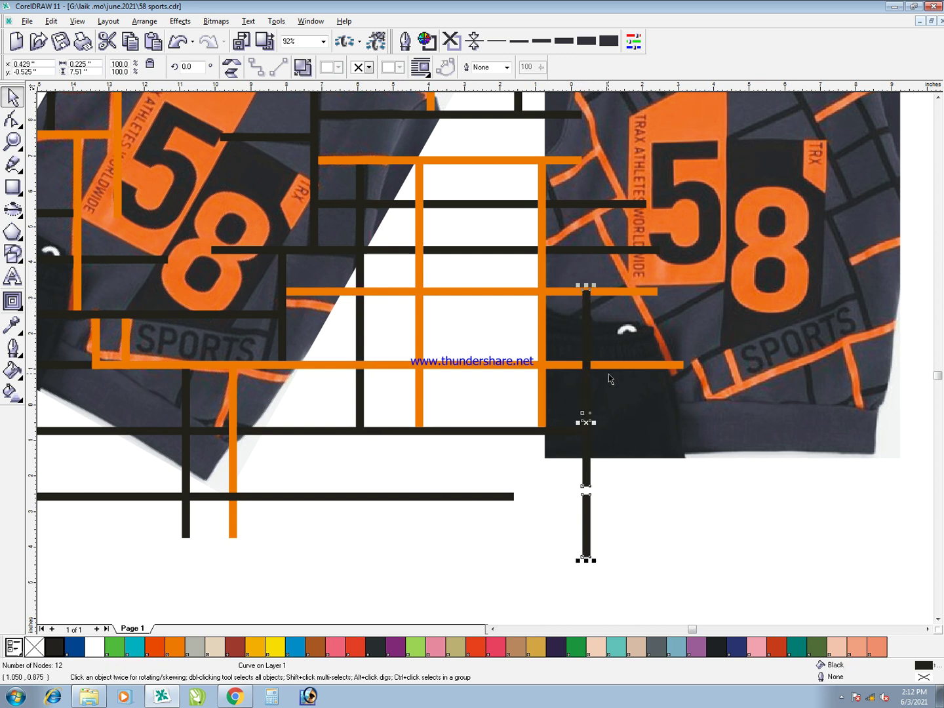
pyautogui.click(600, 294)
pyautogui.keyDown('shift'); pyautogui.click(589, 307); pyautogui.keyUp('shift')
pyautogui.hotkey('alt', 'a')
pyautogui.press('p')
pyautogui.press('t')
pyautogui.click(608, 362)
pyautogui.keyDown('shift'); pyautogui.click(588, 340); pyautogui.keyUp('shift')
pyautogui.hotkey('alt', 'a')
pyautogui.press('p')
pyautogui.press('t')
# Delete the copied black bar's broken lower segments and stretch its lower end to about y -5 inches
pyautogui.press('F10')
pyautogui.moveTo(606, 418); pyautogui.dragTo(535, 607)
pyautogui.press('Delete')
pyautogui.press('space')
pyautogui.moveTo(585, 418); pyautogui.dragTo(592, 575)
pyautogui.hotkey('ctrl', 'z')
pyautogui.press('F10')
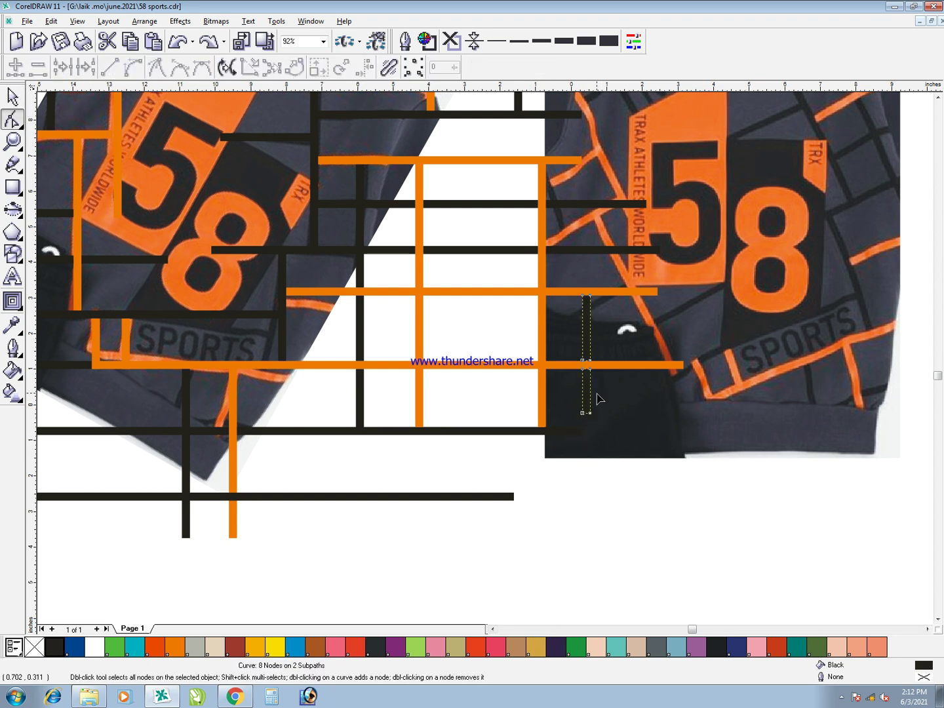
pyautogui.moveTo(583, 413); pyautogui.dragTo(587, 580)
pyautogui.press('space')
# Extend the lowest horizontal black bar to about x 3 inches, past the vertical black bar
pyautogui.click(510, 498)
pyautogui.press('F10')
pyautogui.moveTo(530, 483); pyautogui.dragTo(679, 527)
pyautogui.press('space')
# Copy the vertical black bar to about x -2.75 inches and keep only the short piece between the two lowest black bars
pyautogui.click(464, 432)
pyautogui.moveTo(359, 396); pyautogui.dragTo(472, 541)
pyautogui.click(305, 74)
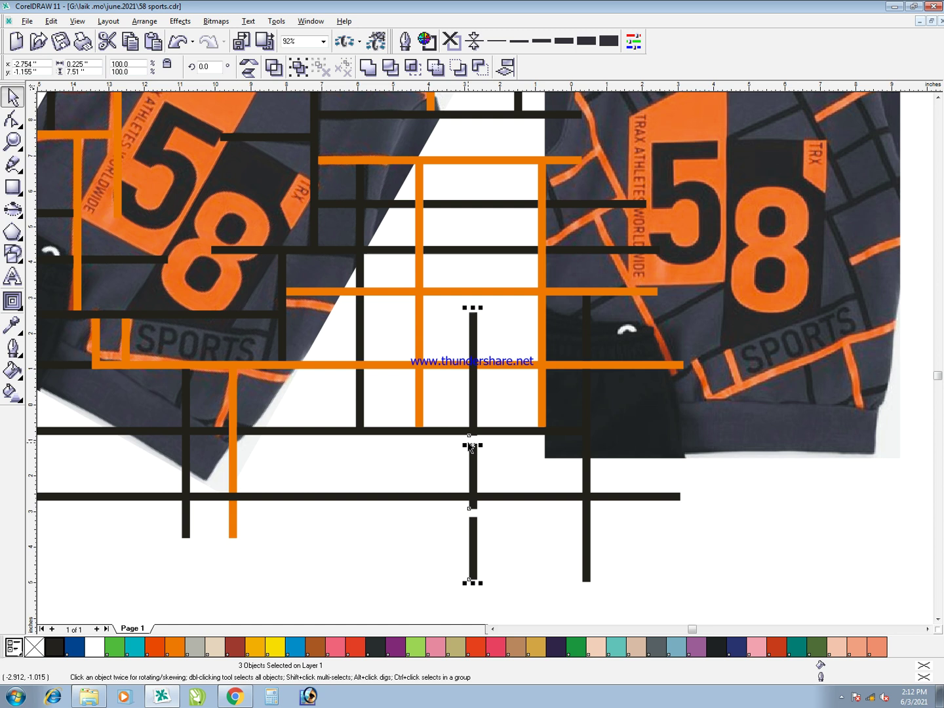
pyautogui.press('Delete')
# Copy the short black piece to about x -5.25 inches between the same two bars and fill the copy orange
pyautogui.moveTo(475, 460); pyautogui.dragTo(383, 480)
pyautogui.click(500, 554)
pyautogui.click(474, 463)
pyautogui.click(176, 654)
pyautogui.click(390, 497)
pyautogui.keyDown('shift'); pyautogui.click(387, 465); pyautogui.keyUp('shift')
pyautogui.click(396, 433)
pyautogui.keyDown('shift'); pyautogui.click(386, 462); pyautogui.keyUp('shift')
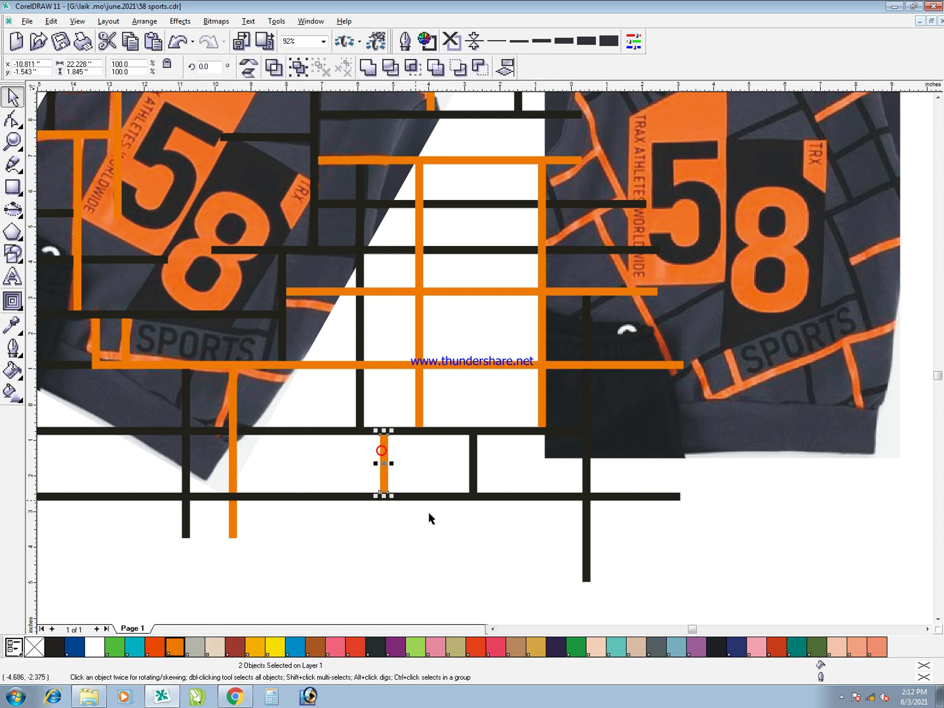
pyautogui.click(440, 522)
# Group all the grid bars and rotate them together with the tilted reference photo by 30 degrees
pyautogui.press('F3')
pyautogui.scroll(-1, 469, 539)
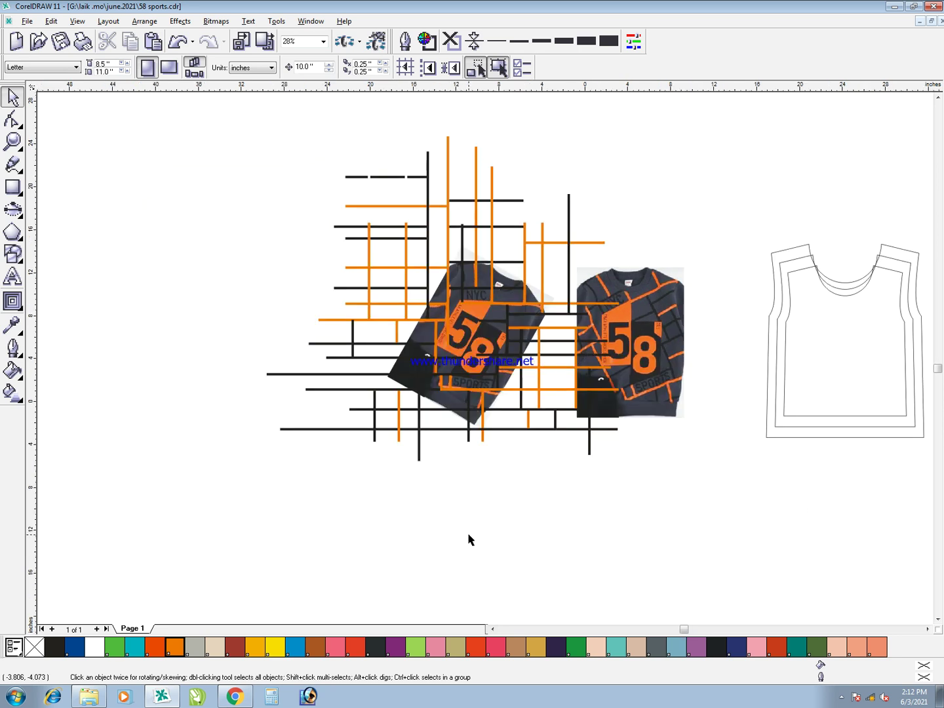
pyautogui.moveTo(165, 120)
pyautogui.mouseDown()
pyautogui.moveTo(502, 446)
pyautogui.moveTo(651, 531)
pyautogui.mouseUp()
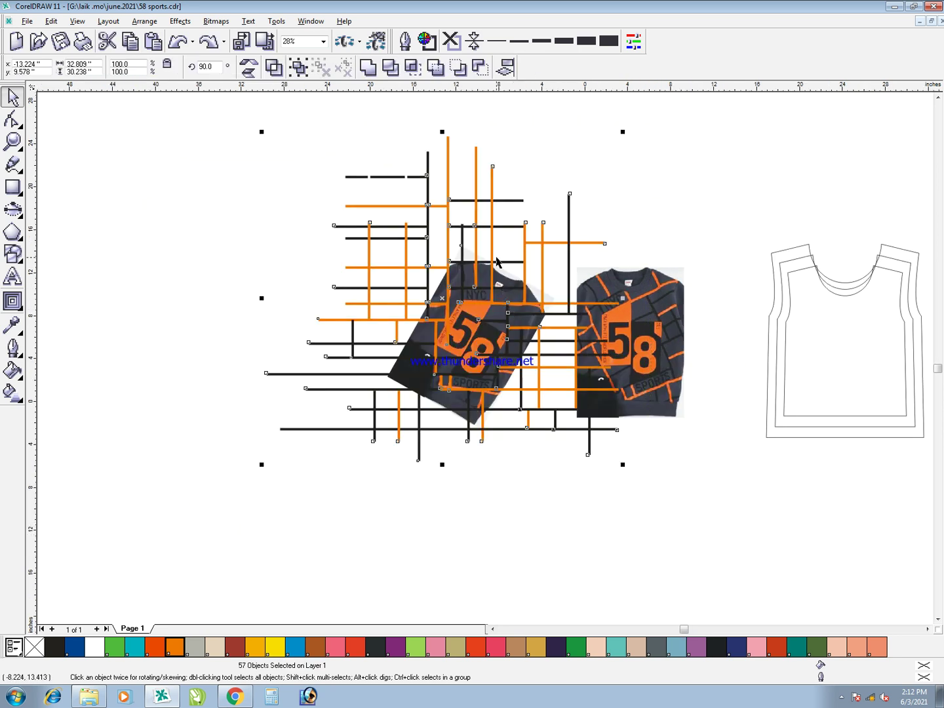
pyautogui.hotkey('ctrl', 'g')
pyautogui.press('Delete')
pyautogui.hotkey('ctrl', 'z')
pyautogui.moveTo(447, 362); pyautogui.dragTo(518, 480)
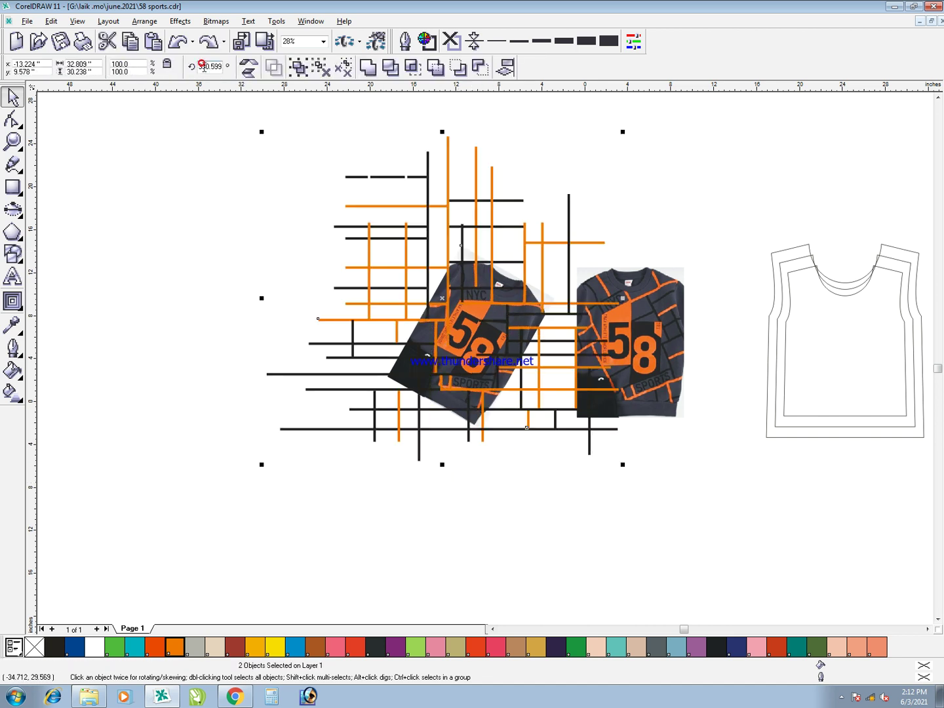
pyautogui.press('BackSpace')
pyautogui.write('30')
pyautogui.press('Return')
pyautogui.click(230, 355)
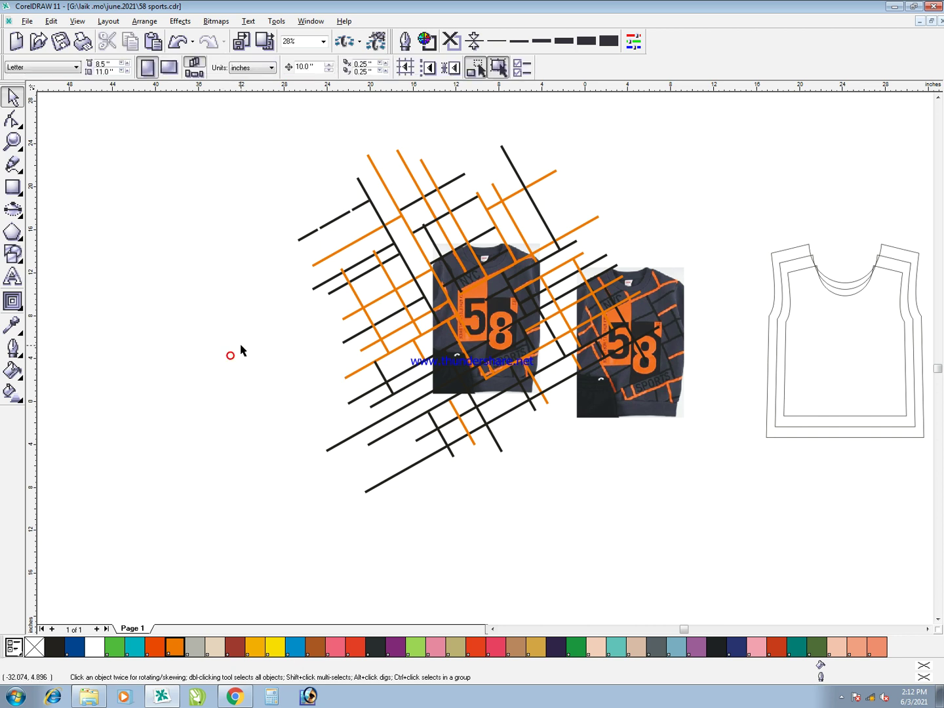
# Draw a rectangle beside the grid and set its size to 16 by 21 inches
pyautogui.press('F6')
pyautogui.moveTo(214, 263); pyautogui.dragTo(288, 367)
pyautogui.press('space')
pyautogui.write('16')
pyautogui.press('Tab')
pyautogui.write('21')
pyautogui.press('Return')
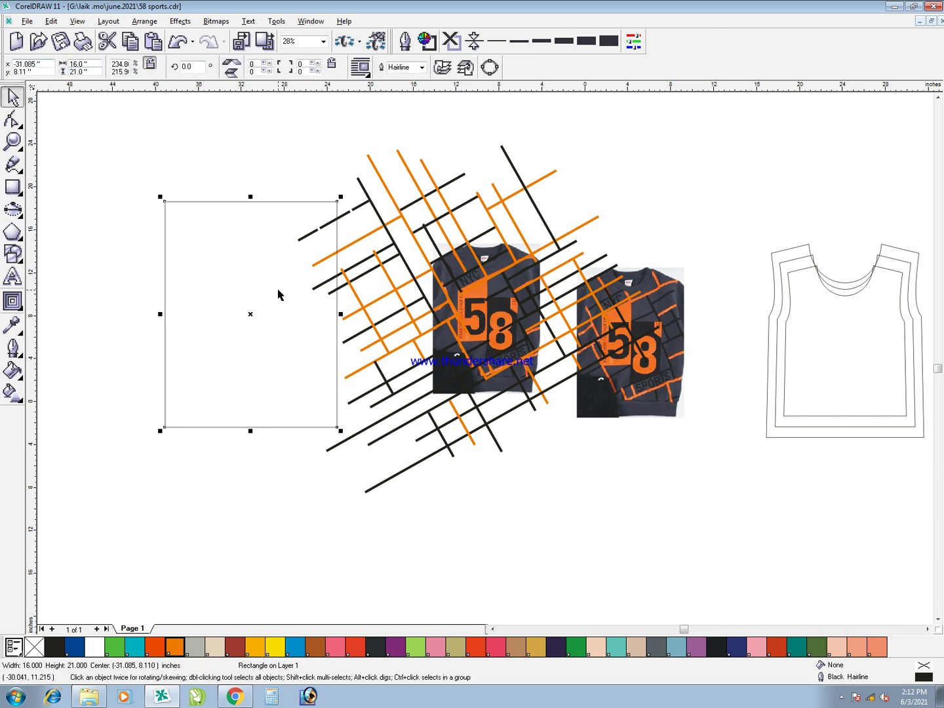
# Move the rectangle over the straightened reference photo and centre the two on each other
pyautogui.press('p')
pyautogui.click(563, 569)
pyautogui.moveTo(643, 453); pyautogui.dragTo(489, 433)
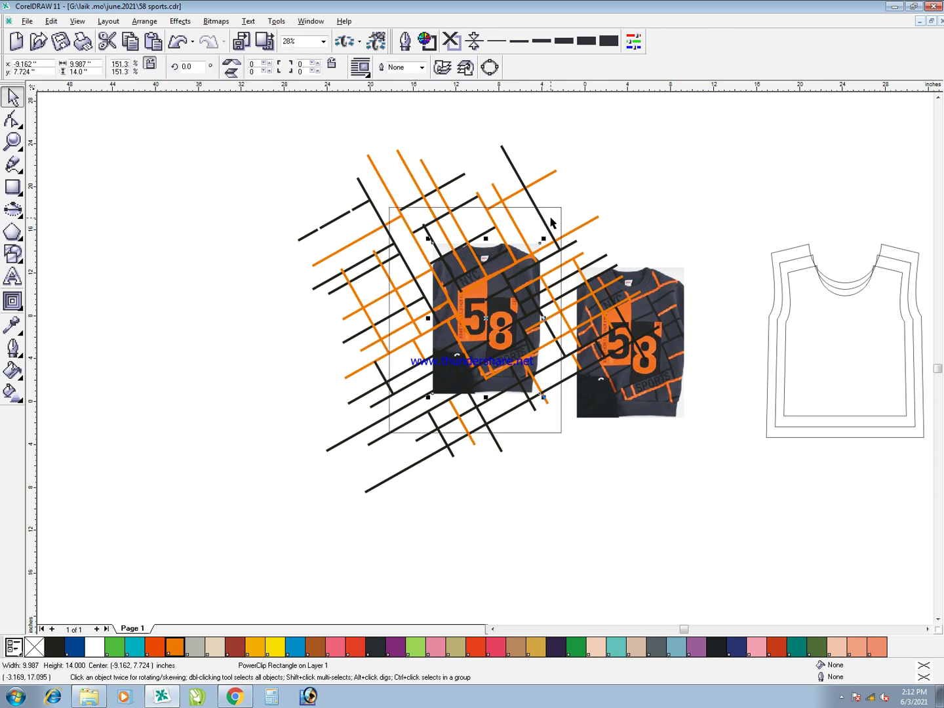
pyautogui.keyDown('shift'); pyautogui.click(533, 246); pyautogui.keyUp('shift')
pyautogui.press('e')
pyautogui.press('c')
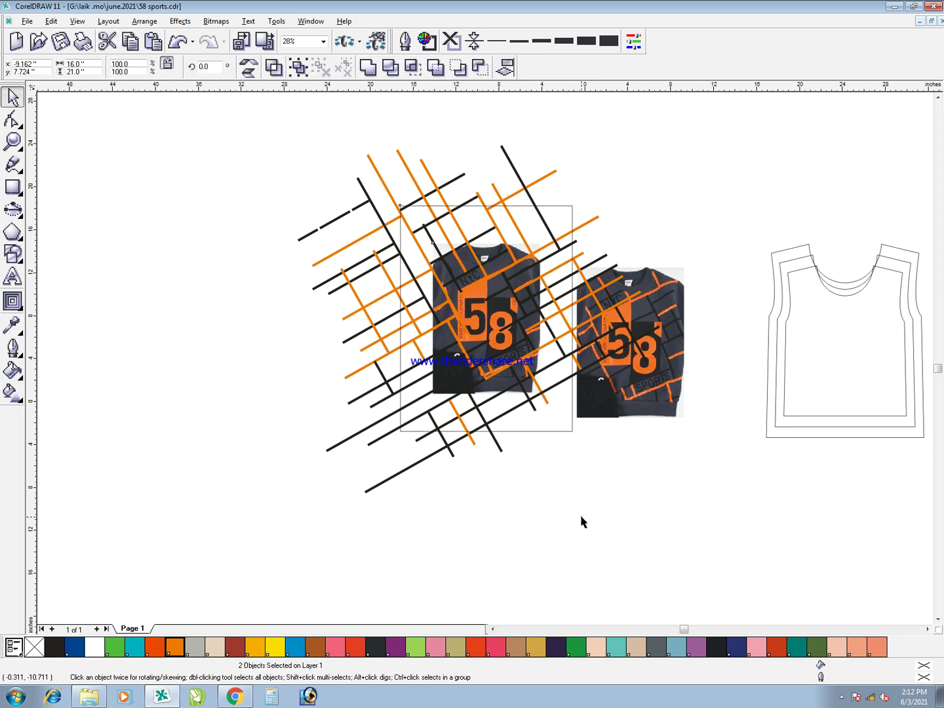
pyautogui.click(582, 522)
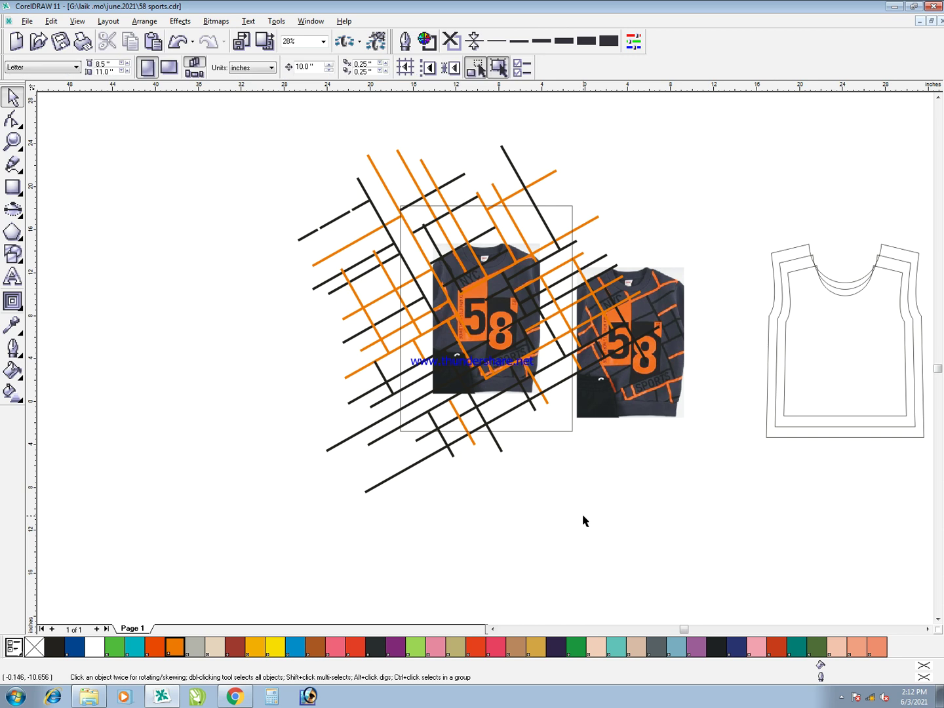
# Undo the rectangle's placement and creation as well as the 30 degree rotation of the bars and photo
pyautogui.hotkey('ctrl', 'z')
pyautogui.hotkey('ctrl', 'z')
pyautogui.hotkey('ctrl', 'z')
pyautogui.hotkey('ctrl', 'z')
pyautogui.hotkey('ctrl', 'z')
pyautogui.hotkey('ctrl', 'z')
pyautogui.hotkey('ctrl', 'z')
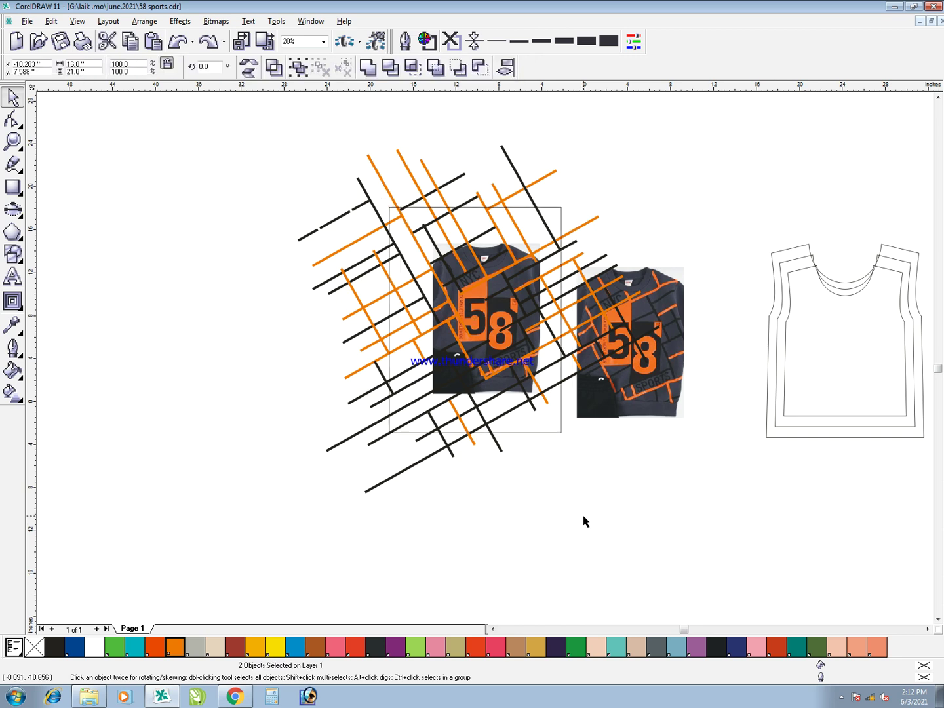
pyautogui.click(531, 530)
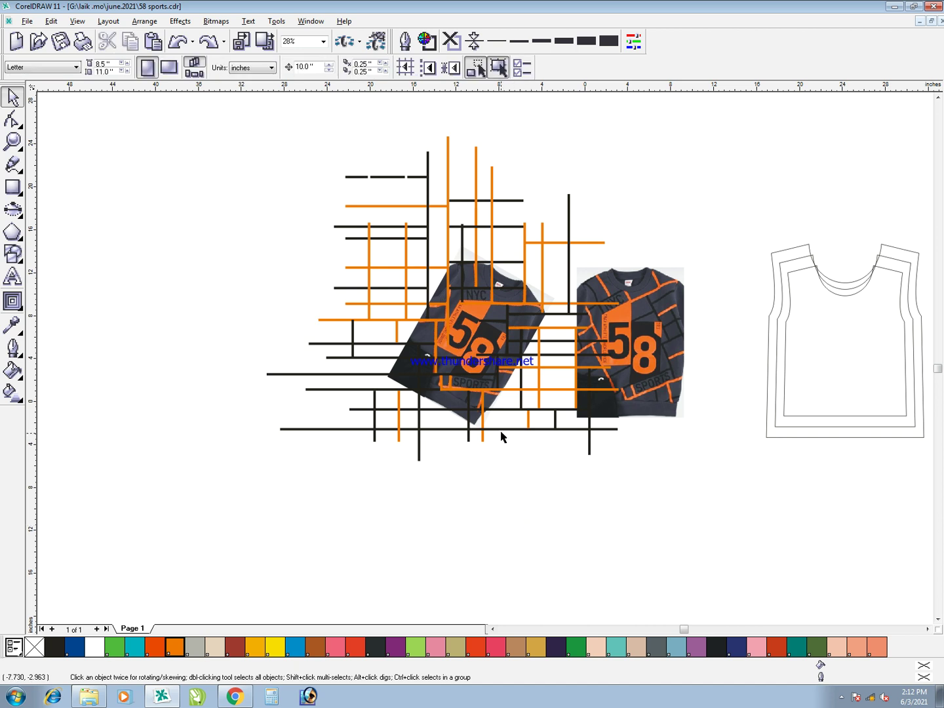
# Ungroup the grid bars and copy the lowest section of the grid about 8 inches straight down
pyautogui.click(500, 428)
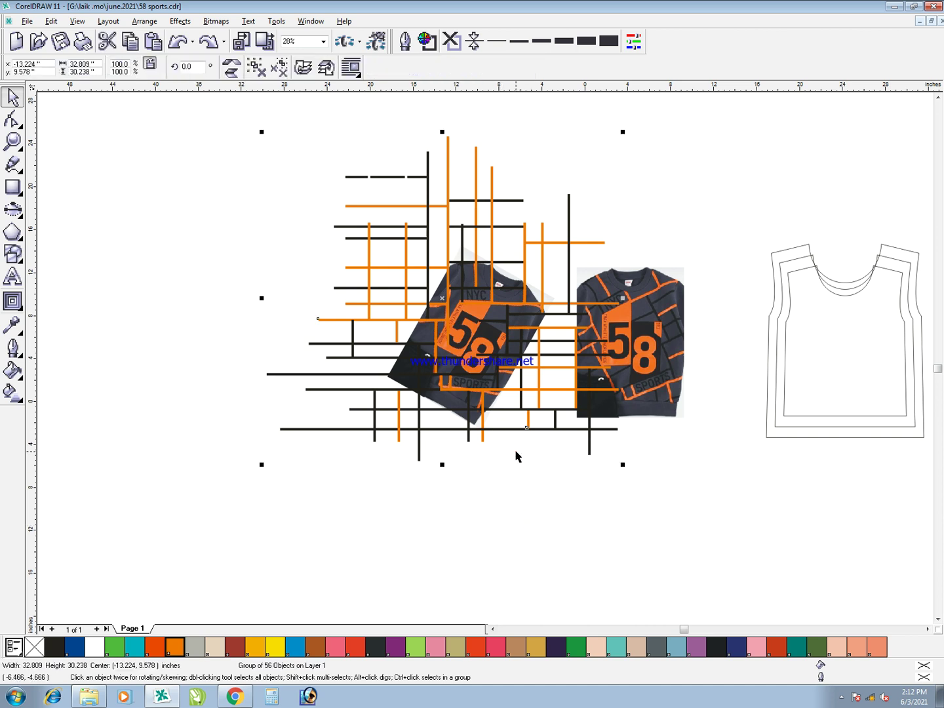
pyautogui.click(262, 68)
pyautogui.moveTo(701, 510); pyautogui.dragTo(167, 352)
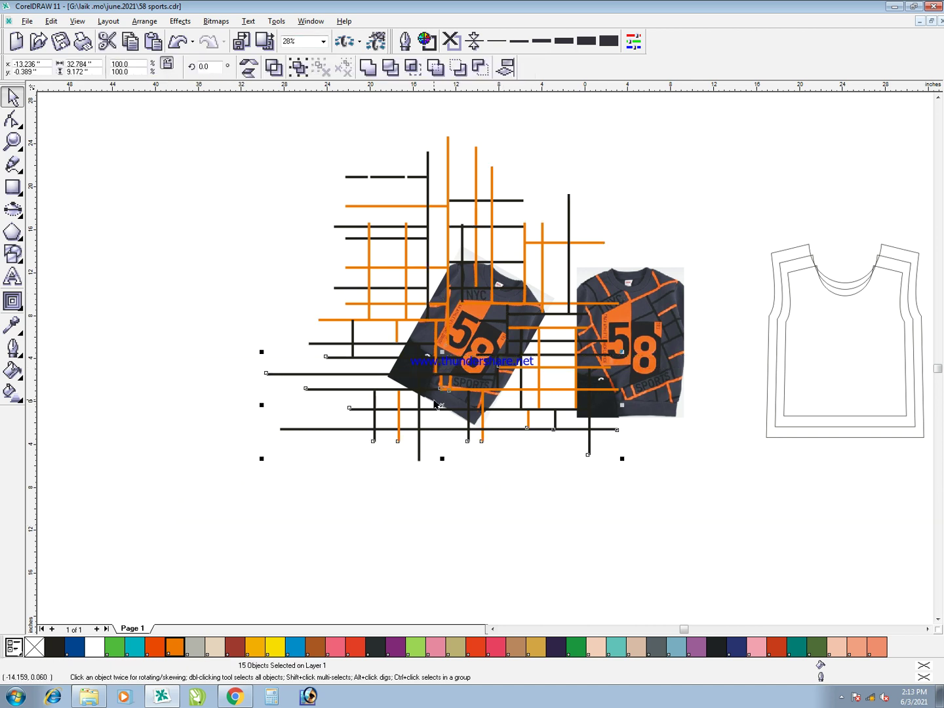
pyautogui.moveTo(502, 394); pyautogui.dragTo(507, 474)
pyautogui.click(524, 537)
# Delete the broken right-hand segments of the copied horizontal black bar at about y -4 inches
pyautogui.press('F2')
pyautogui.moveTo(348, 373); pyautogui.dragTo(601, 564)
pyautogui.click(398, 290)
pyautogui.press('F10')
pyautogui.moveTo(489, 340); pyautogui.dragTo(490, 340)
pyautogui.press('Delete')
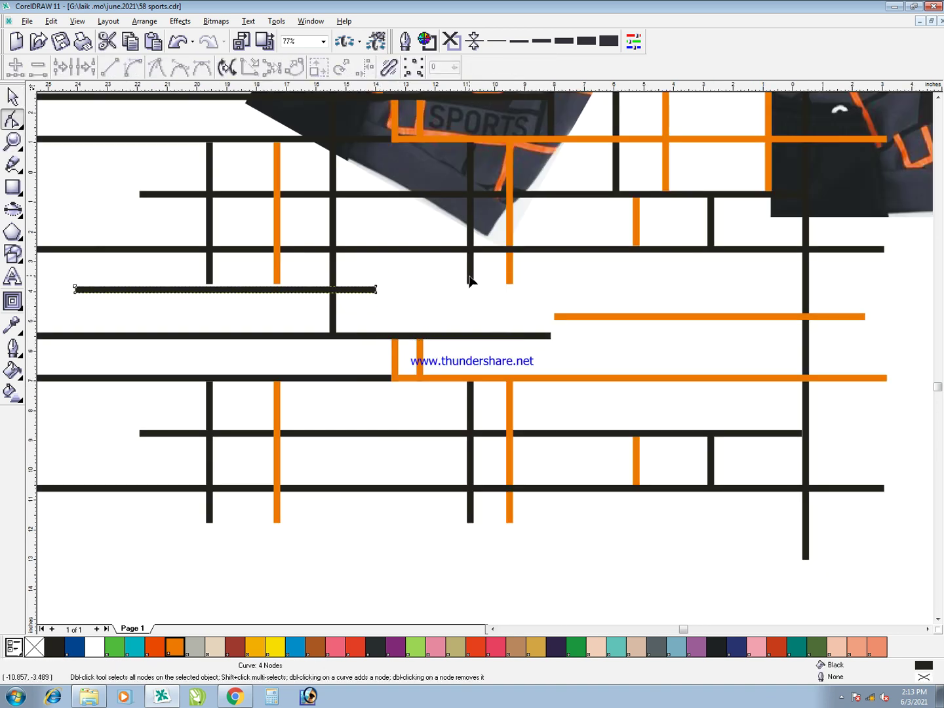
# Extend the vertical black bar at about x -10.9 inches down to y -5.5 inches and stretch the shorter horizontal black bar to meet it
pyautogui.press('space')
pyautogui.moveTo(470, 288); pyautogui.dragTo(474, 336)
pyautogui.click(374, 290)
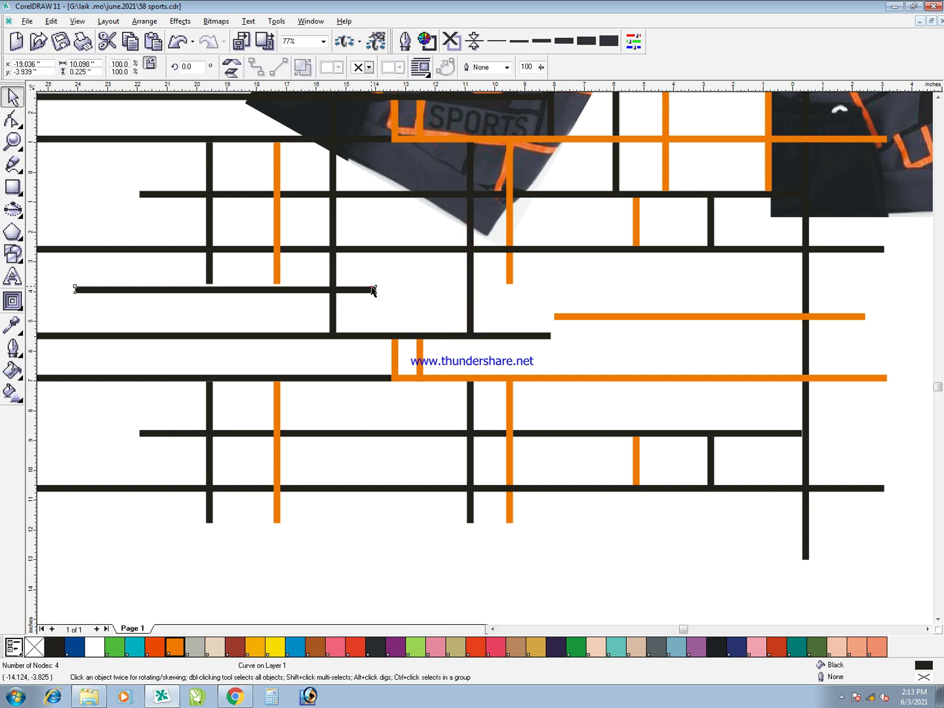
pyautogui.moveTo(379, 290); pyautogui.dragTo(518, 341)
# Extend the vertical orange bar at about x -9.5 inches down to the black bar and stretch the nearby horizontal orange bar left to meet it
pyautogui.click(510, 279)
pyautogui.click(521, 249)
pyautogui.click(871, 337)
pyautogui.click(515, 337)
pyautogui.keyDown('shift'); pyautogui.click(510, 315); pyautogui.keyUp('shift')
pyautogui.hotkey('alt', 't')
pyautogui.click(644, 572)
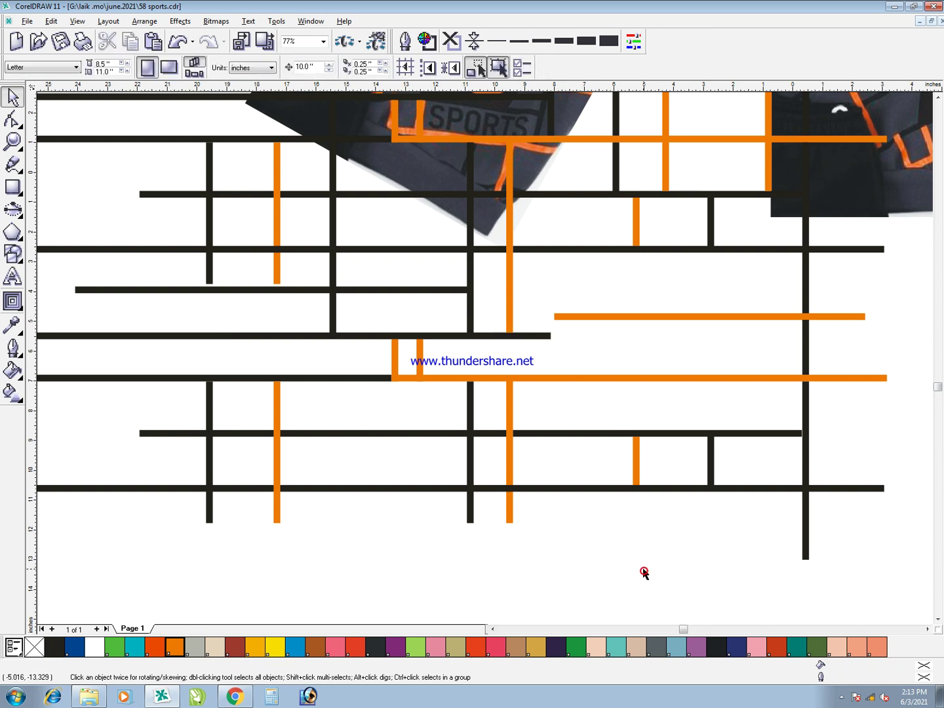
pyautogui.click(554, 317)
pyautogui.moveTo(551, 317); pyautogui.dragTo(509, 324)
# Make a vertical copy of the black bar at about y -5.5 inches, shorten it to about 2.4 inches and align it with the bar's right end
pyautogui.click(528, 337)
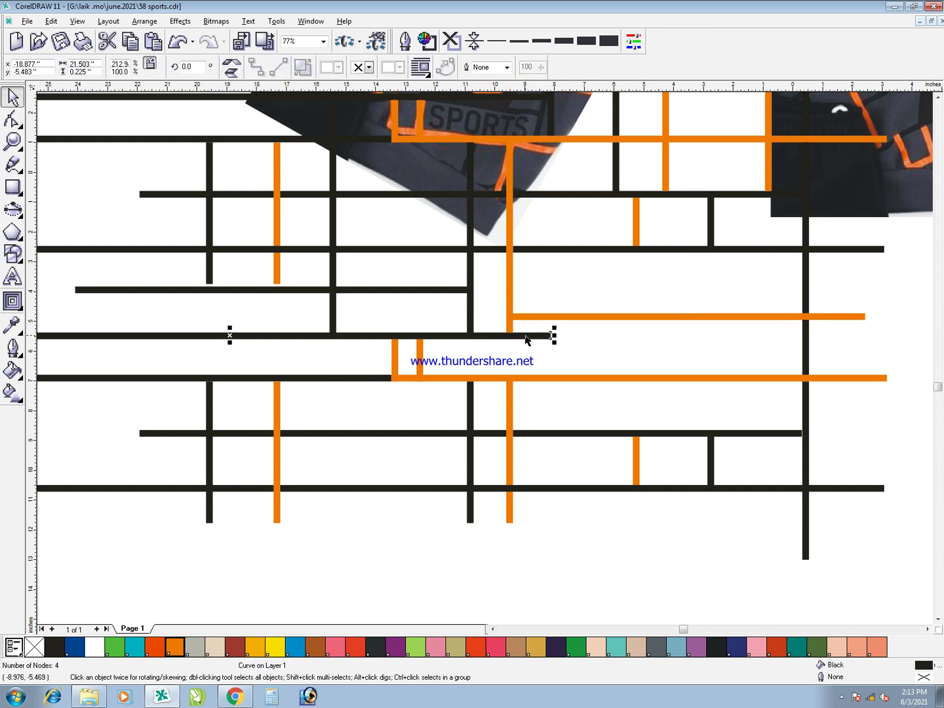
pyautogui.moveTo(550, 334); pyautogui.dragTo(546, 417)
pyautogui.press('F3')
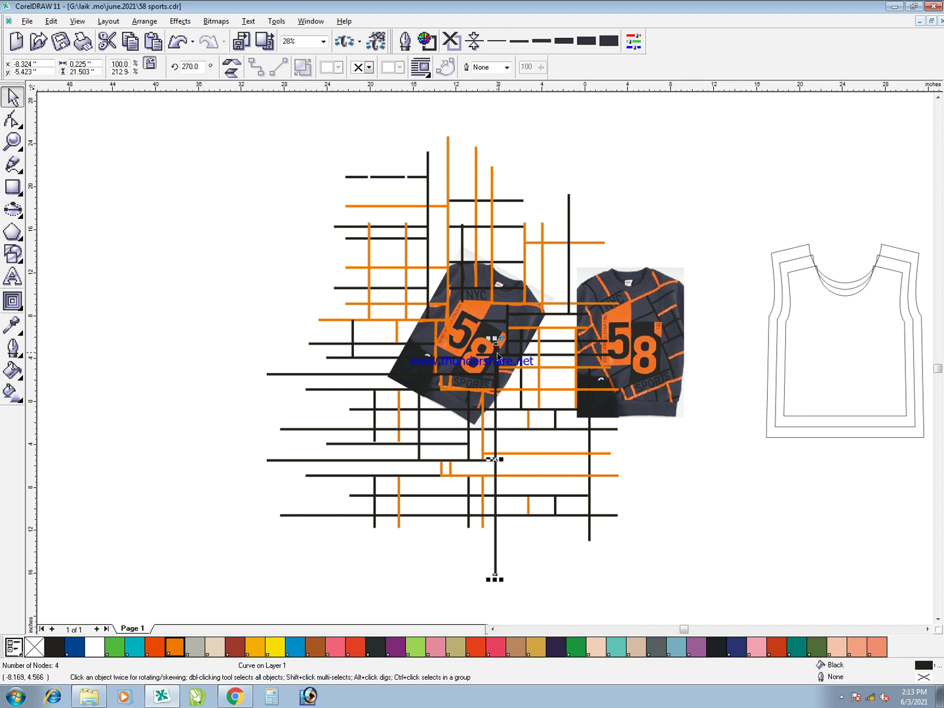
pyautogui.moveTo(495, 339); pyautogui.dragTo(505, 442)
pyautogui.press('F2')
pyautogui.moveTo(463, 413); pyautogui.dragTo(523, 518)
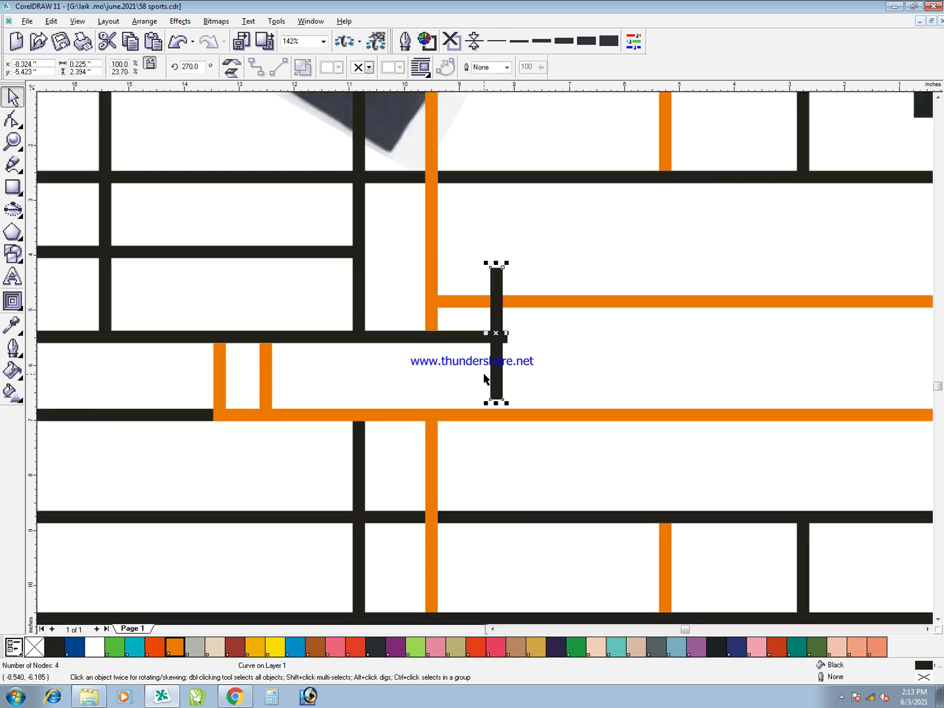
pyautogui.keyDown('shift'); pyautogui.click(470, 334); pyautogui.keyUp('shift')
pyautogui.click(501, 348)
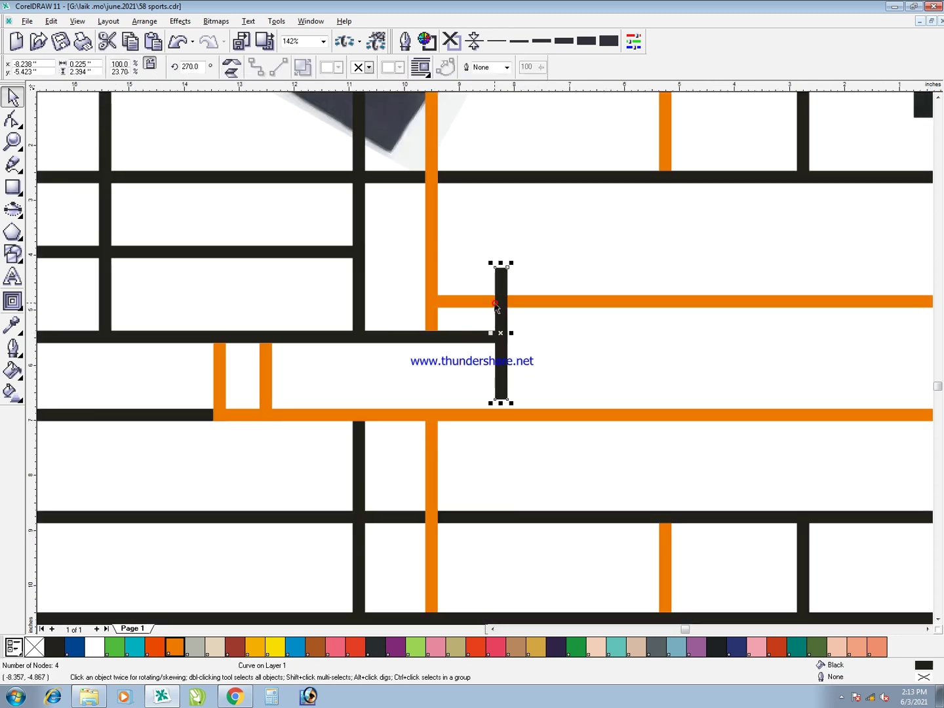
# Move the short vertical black piece down and trim it to fit between the two horizontal orange bars
pyautogui.moveTo(501, 291); pyautogui.dragTo(503, 317)
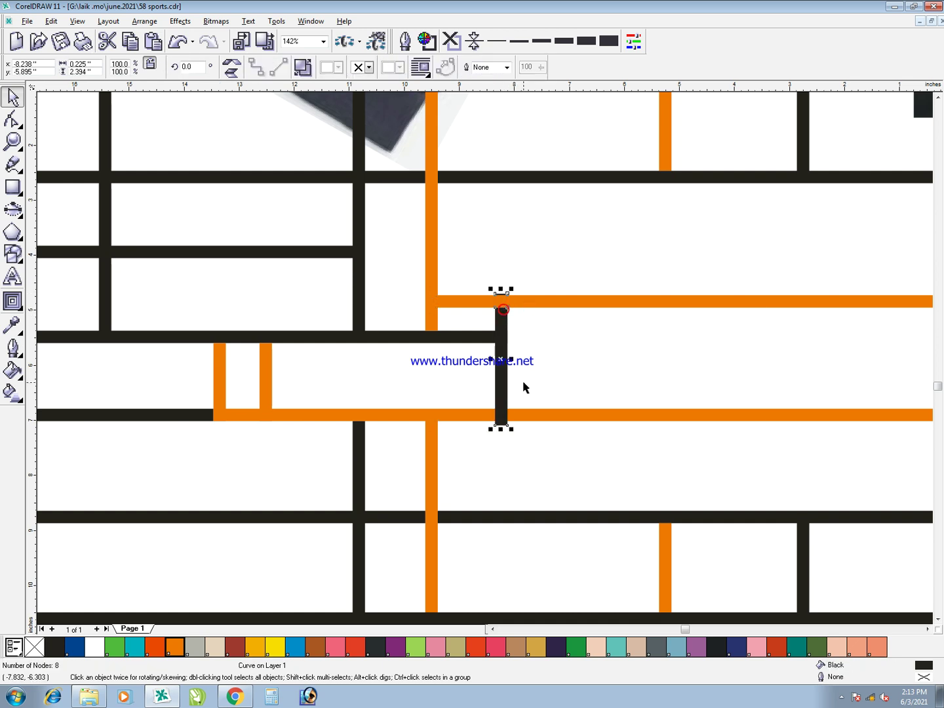
pyautogui.press('F10')
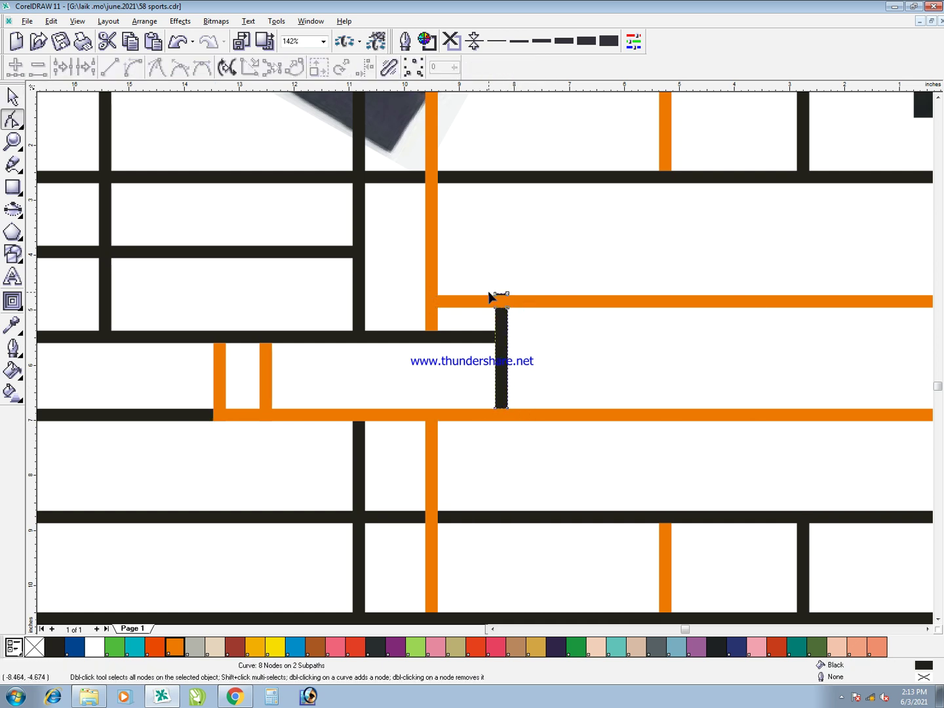
pyautogui.moveTo(464, 278); pyautogui.dragTo(529, 305)
pyautogui.press('Delete')
pyautogui.press('space')
pyautogui.press('F4')
pyautogui.click(518, 581)
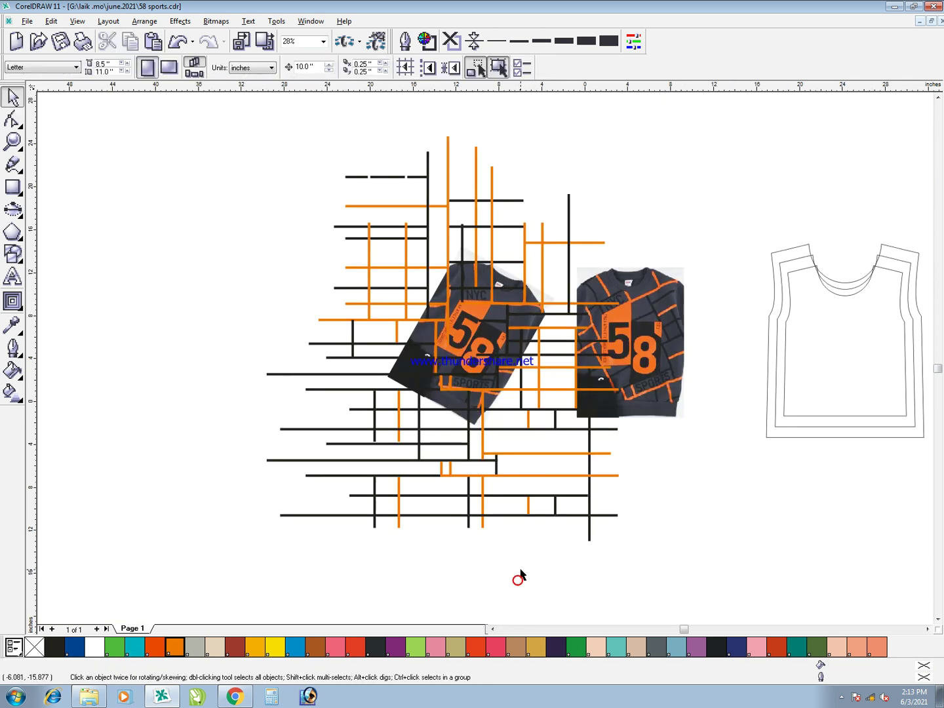
# Extend the upper short orange piece down to the orange bar at about y -7 inches and the short black piece to about y -4.8 inches
pyautogui.moveTo(436, 362); pyautogui.dragTo(595, 552)
pyautogui.moveTo(521, 247); pyautogui.dragTo(537, 413)
pyautogui.click(538, 279)
pyautogui.click(522, 302)
pyautogui.click(748, 375)
pyautogui.click(596, 257)
pyautogui.moveTo(597, 285); pyautogui.dragTo(610, 345)
pyautogui.click(791, 360)
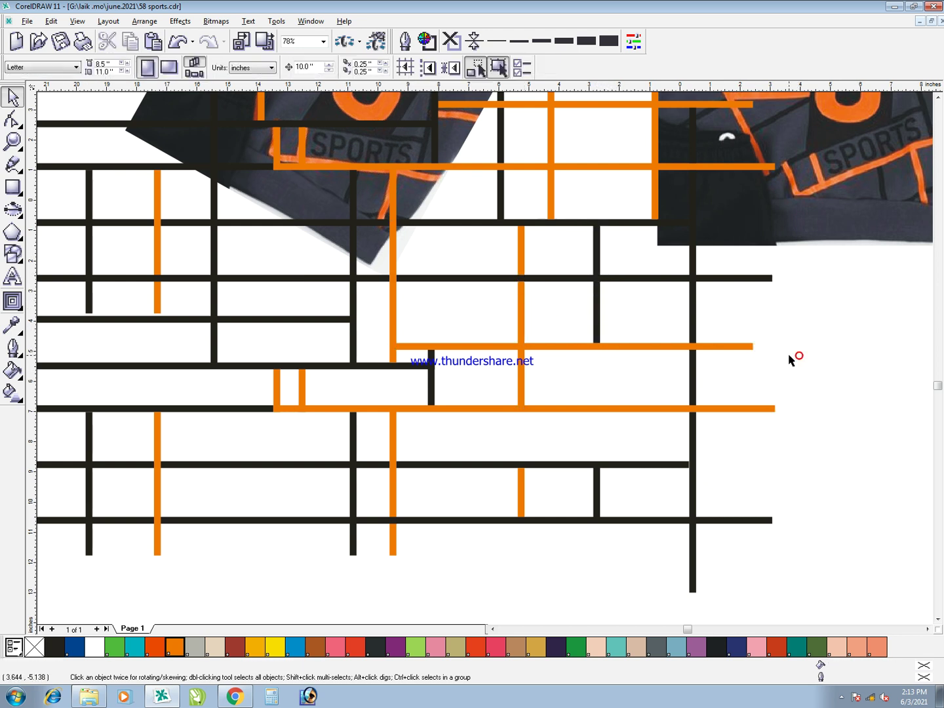
# Extend the horizontal orange bar at about y 14.8 inches right to about x 7 inches as one unbroken bar
pyautogui.press('F4')
pyautogui.press('F2')
pyautogui.moveTo(607, 404); pyautogui.dragTo(495, 149)
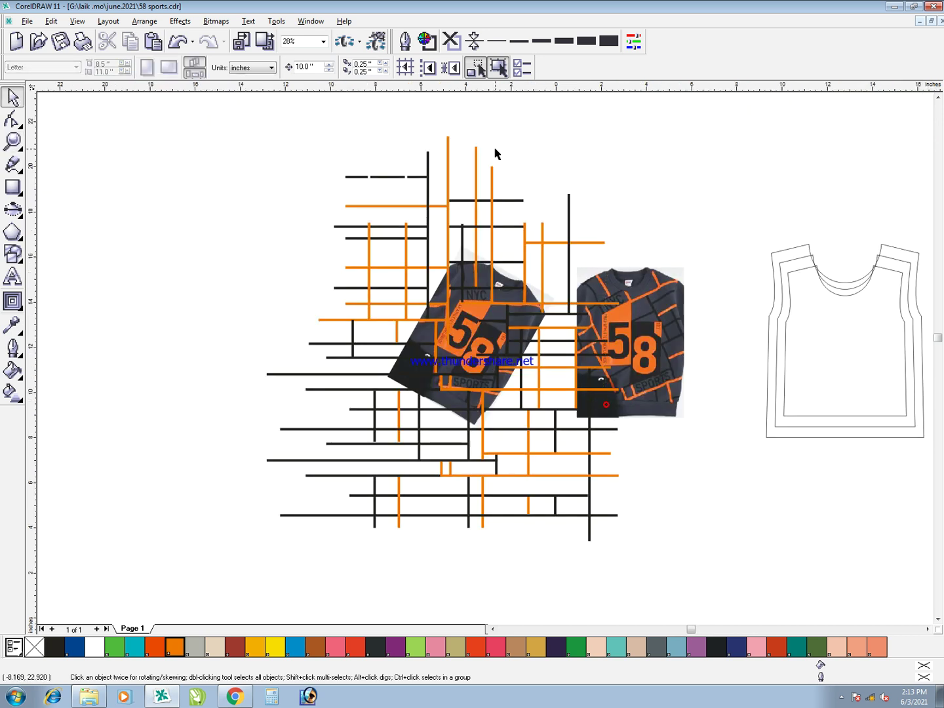
pyautogui.click(491, 286)
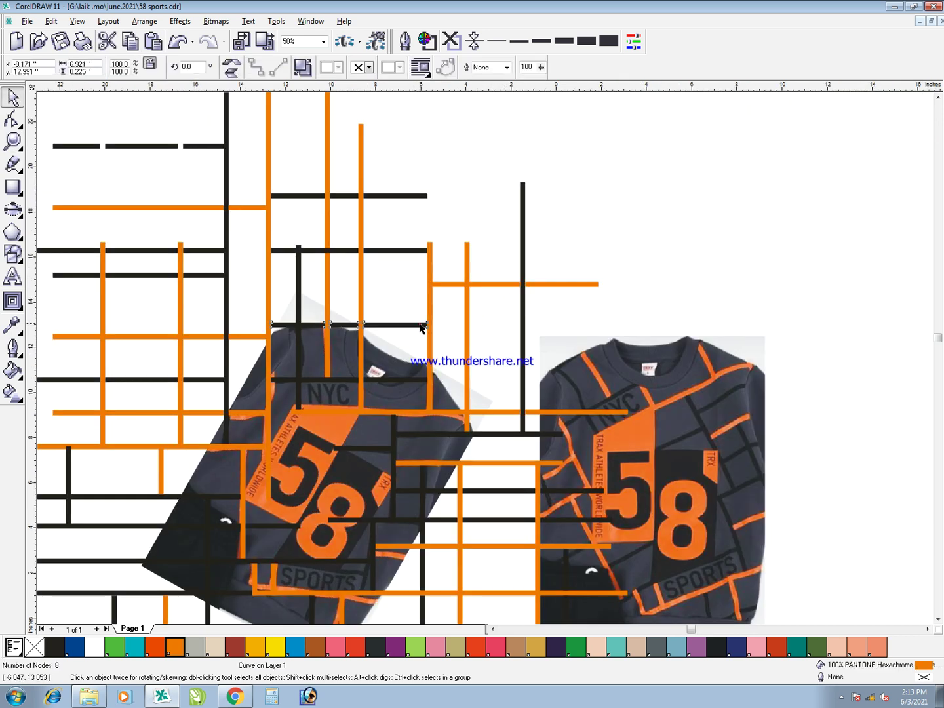
pyautogui.moveTo(602, 284); pyautogui.dragTo(737, 288)
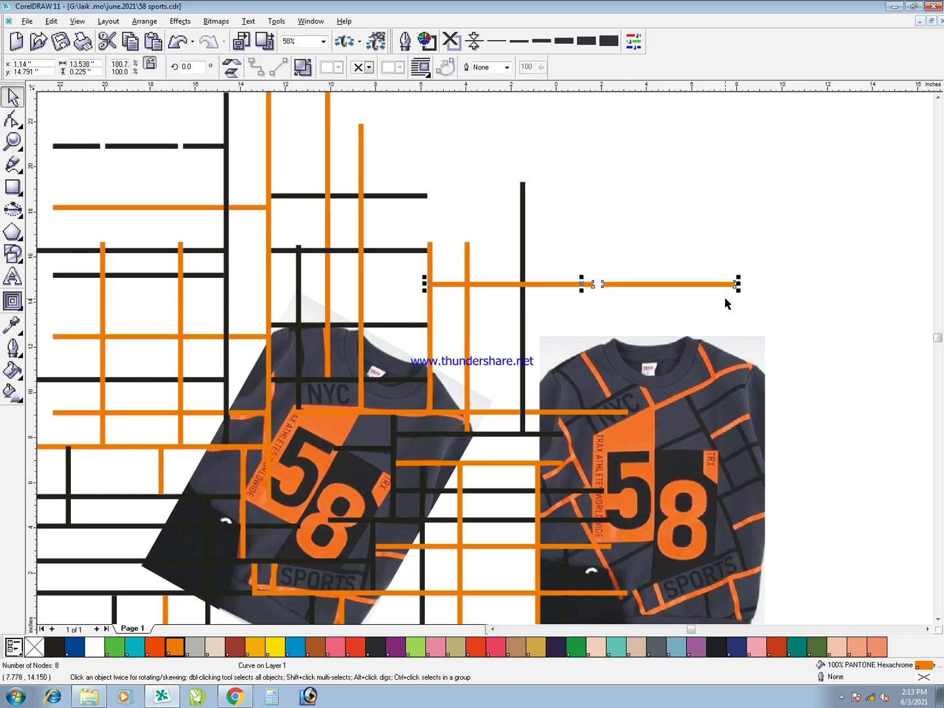
pyautogui.press('F10')
pyautogui.moveTo(599, 286); pyautogui.dragTo(716, 302)
pyautogui.press('space')
# Copy the vertical black bar to about x 0.2 inches, flush with the horizontal black bar's right end, and trim it with the crossing orange bar
pyautogui.moveTo(522, 338); pyautogui.dragTo(556, 341)
pyautogui.keyDown('shift'); pyautogui.click(539, 434); pyautogui.keyUp('shift')
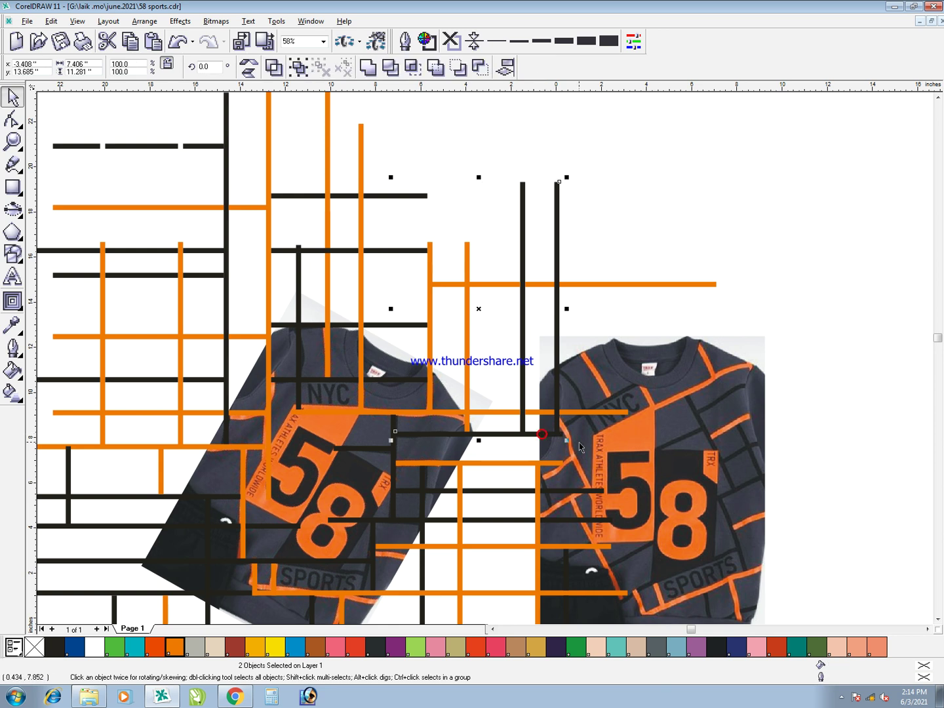
pyautogui.press('r')
pyautogui.click(729, 389)
pyautogui.click(561, 295)
pyautogui.click(570, 286)
pyautogui.click(561, 275)
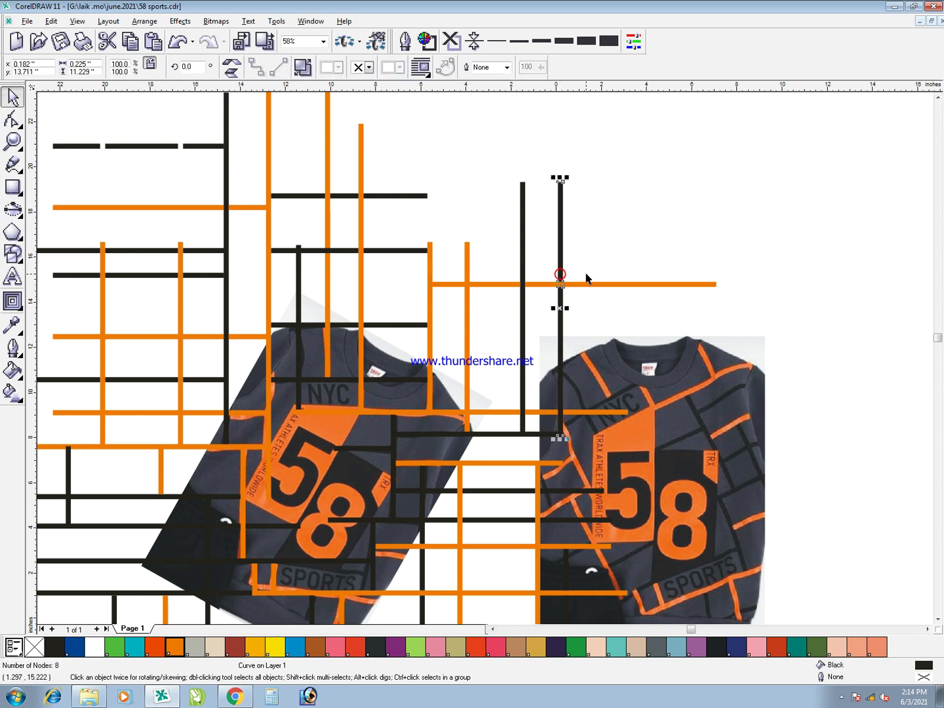
pyautogui.click(586, 269)
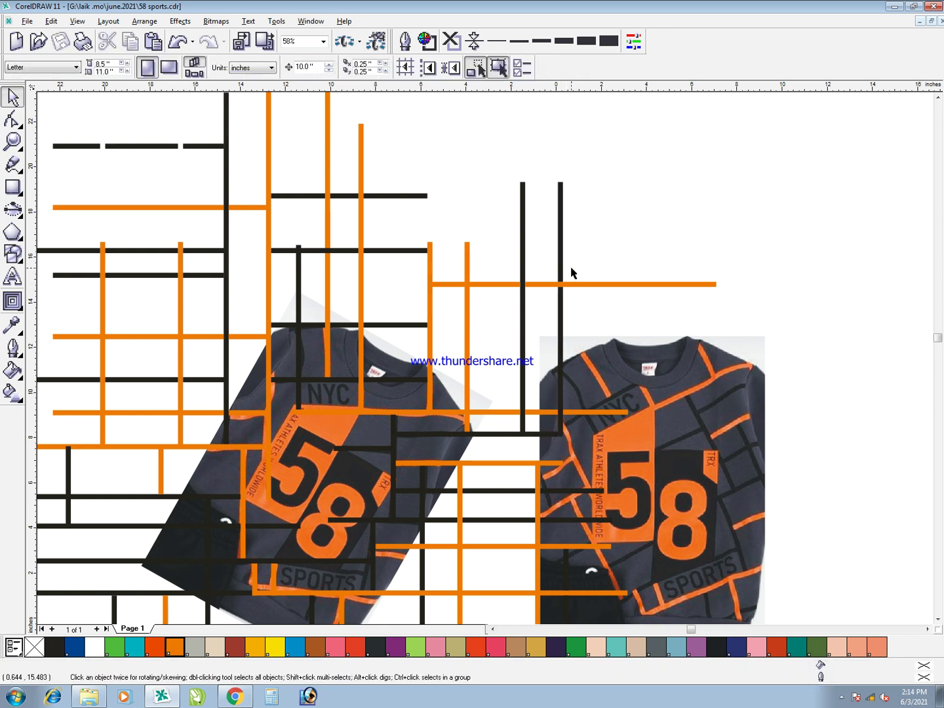
pyautogui.scroll(-3, 571, 272)
pyautogui.moveTo(194, 229); pyautogui.dragTo(449, 584)
pyautogui.press('Delete')
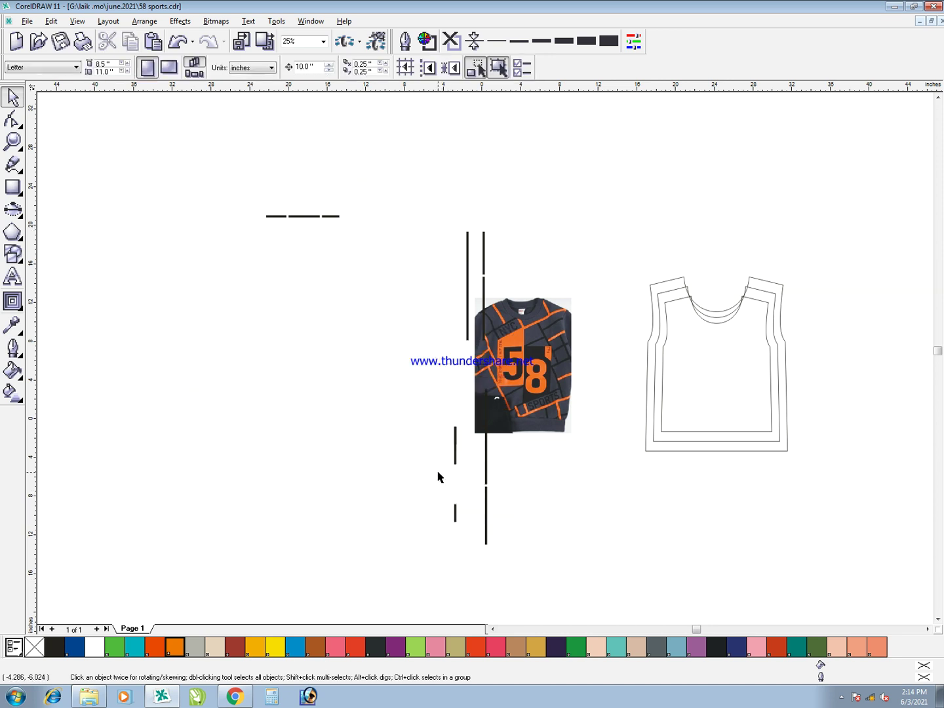
pyautogui.hotkey('ctrl', 'z')
# Try rotating the whole grid with the tilted reference photo by 270 degrees, and undo the rotation
pyautogui.moveTo(564, 584); pyautogui.dragTo(121, 175)
pyautogui.press('Delete')
pyautogui.hotkey('ctrl', 'z')
pyautogui.press('BackSpace')
pyautogui.write('270')
pyautogui.press('Return')
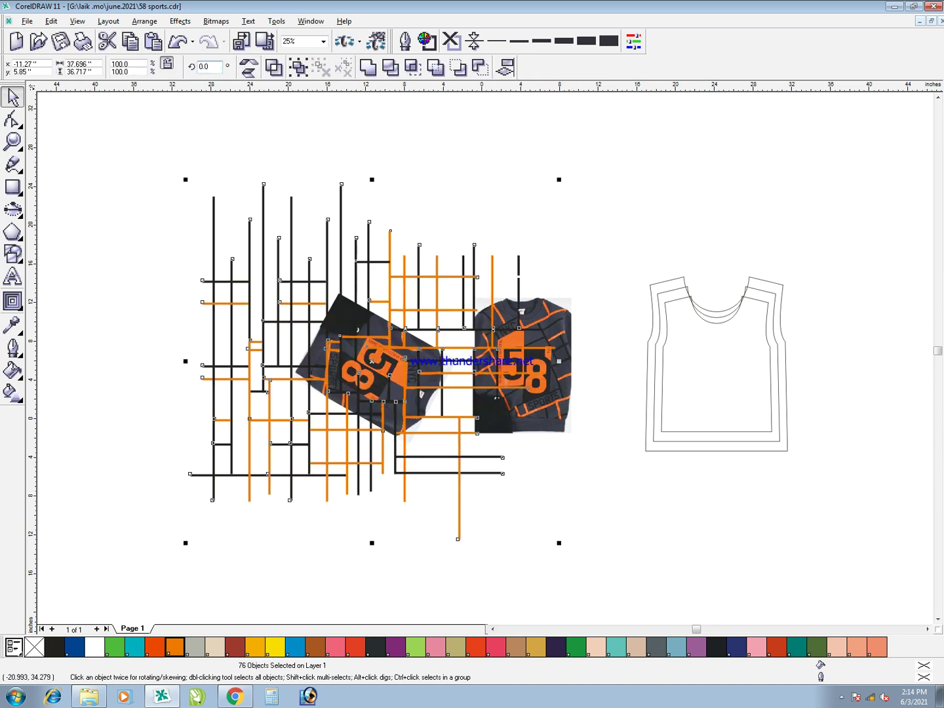
pyautogui.hotkey('ctrl', 'z')
pyautogui.click(451, 213)
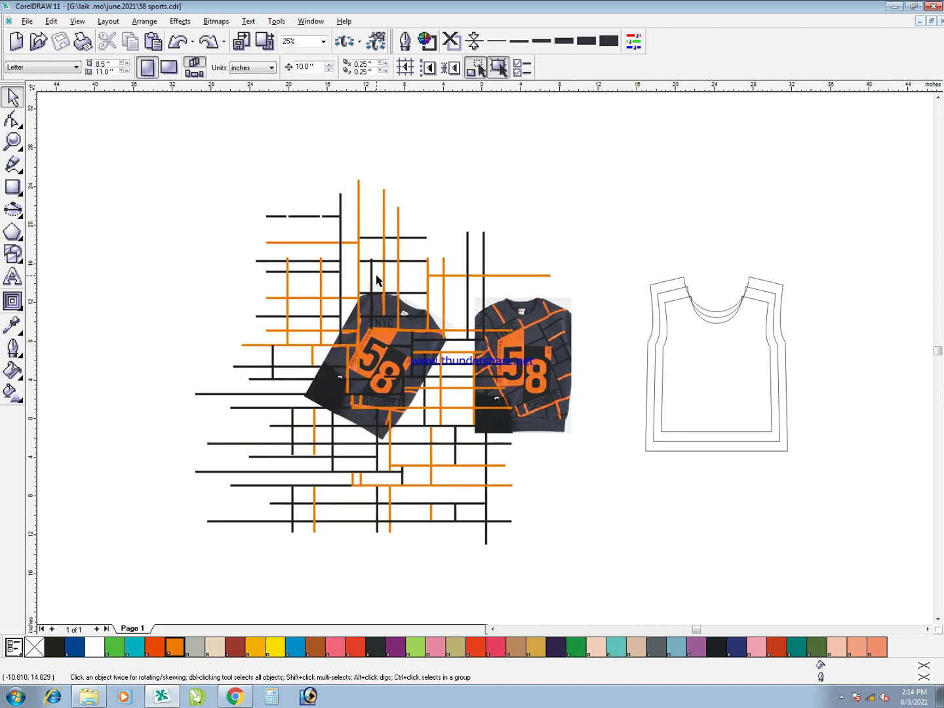
# Set the tilted reference photo's rotation to 0 degrees and repeat the same rotation on the grid bars
pyautogui.click(377, 283)
pyautogui.write('0')
pyautogui.press('Return')
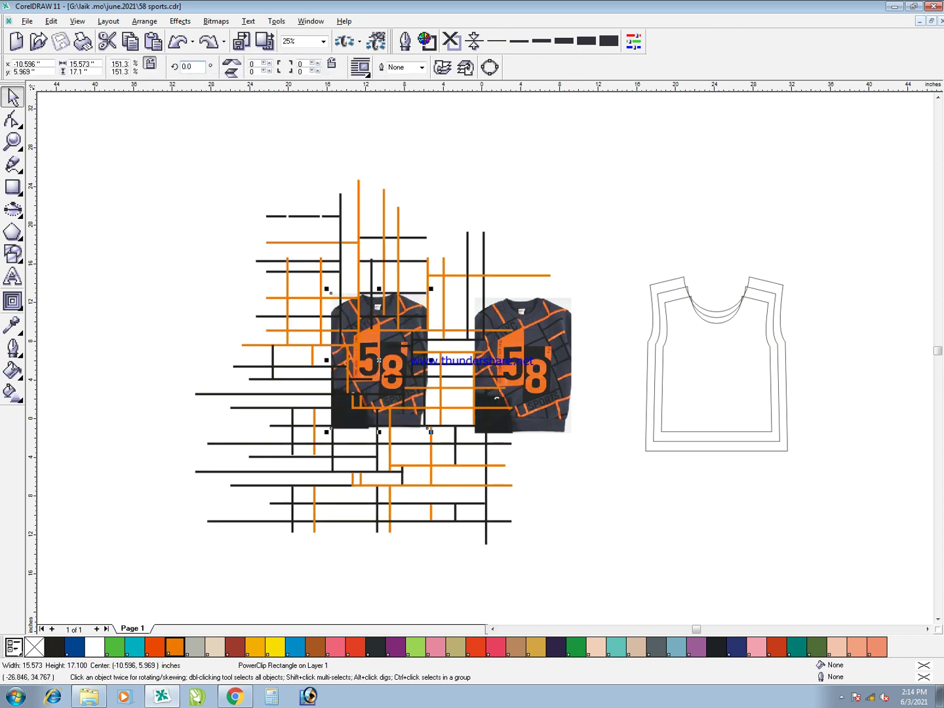
pyautogui.moveTo(110, 125); pyautogui.dragTo(593, 582)
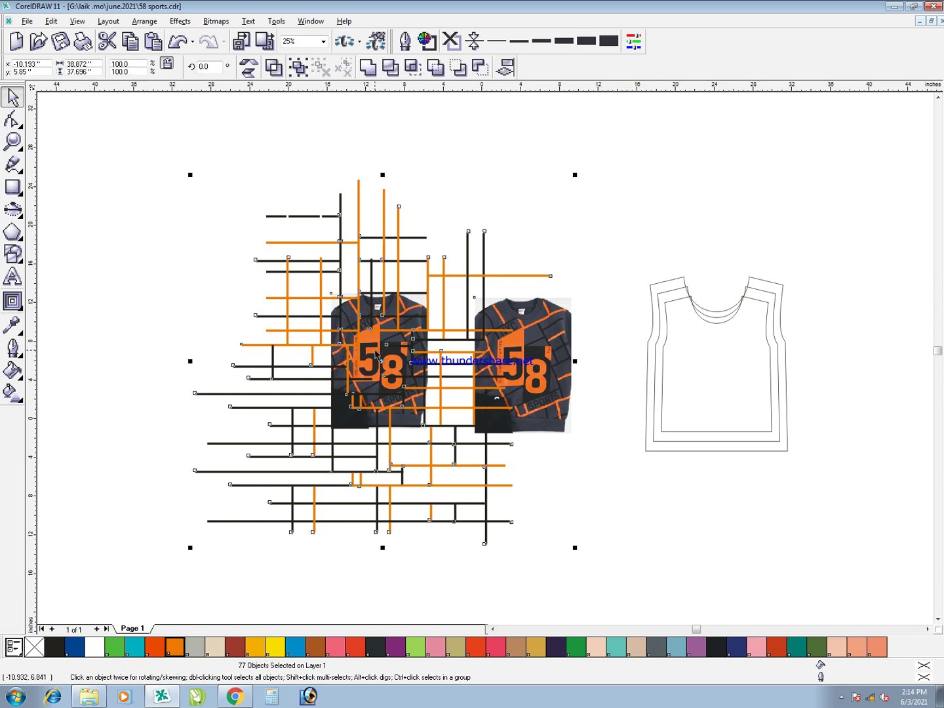
pyautogui.hotkey('ctrl', 'r')
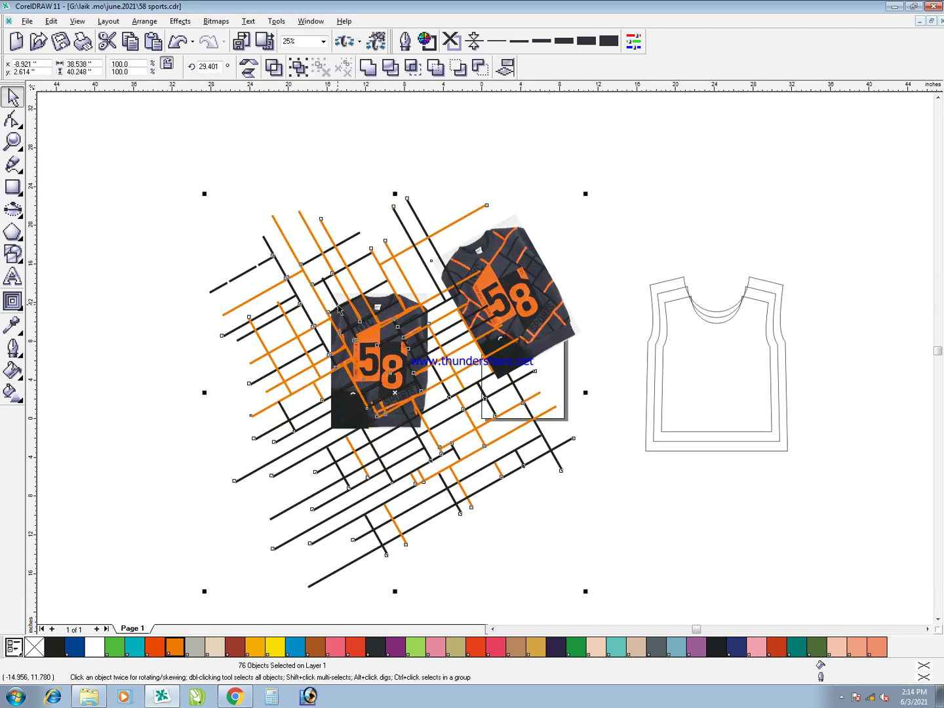
# Undo the last rotation, reapply the 29.401-degree rotation to the grid bars without the reference photo, and group the bars
pyautogui.hotkey('ctrl', 'z')
pyautogui.keyDown('shift'); pyautogui.click(555, 363); pyautogui.keyUp('shift')
pyautogui.hotkey('ctrl', 'shift', 'z')
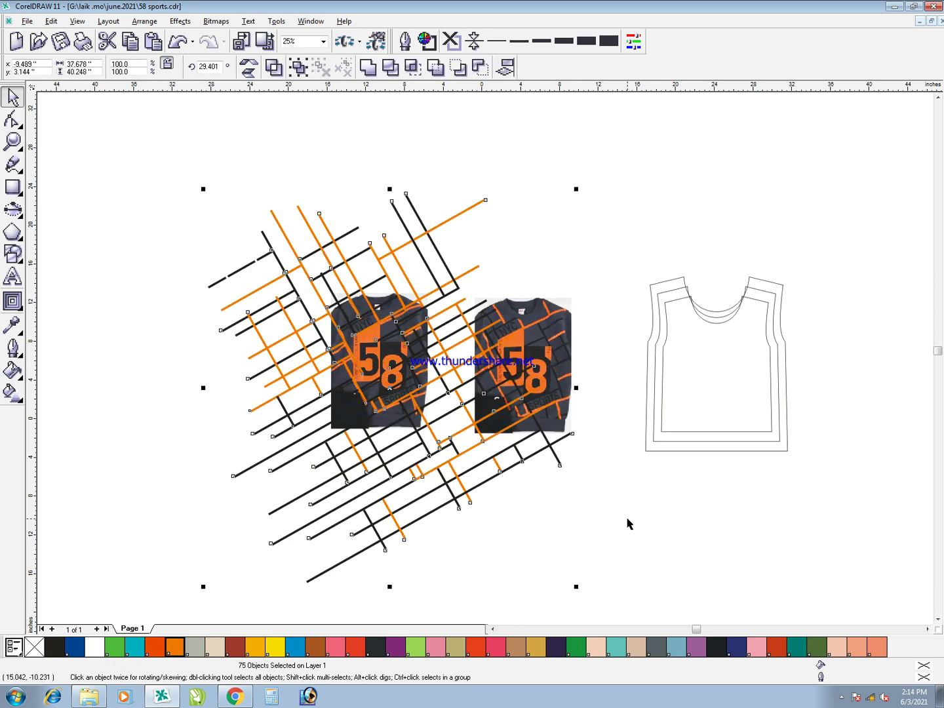
pyautogui.hotkey('ctrl', 'g')
# Shift the grouped grid slightly so its bars line up with the stripes on the left sweatshirt photo
pyautogui.press('F2')
pyautogui.moveTo(239, 270); pyautogui.dragTo(477, 491)
pyautogui.click(154, 405)
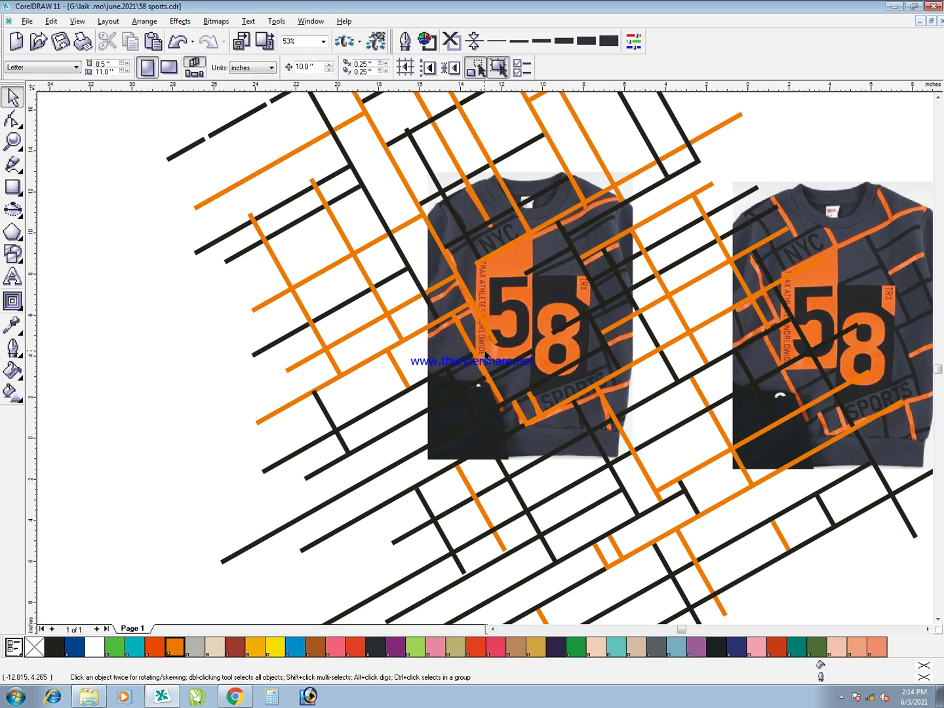
pyautogui.moveTo(473, 320); pyautogui.dragTo(482, 324)
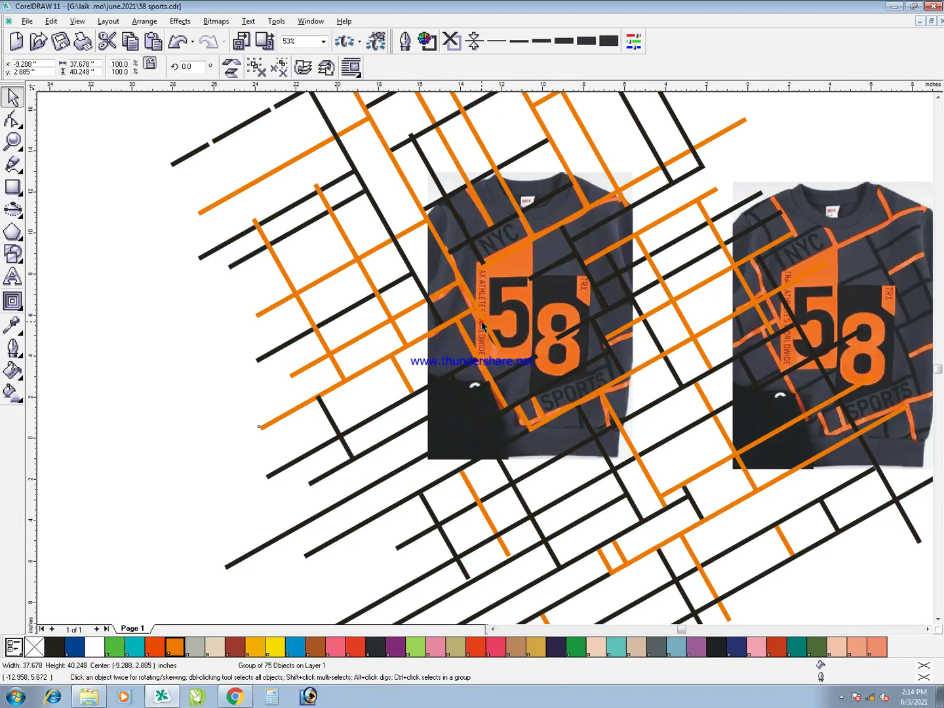
pyautogui.press('F3')
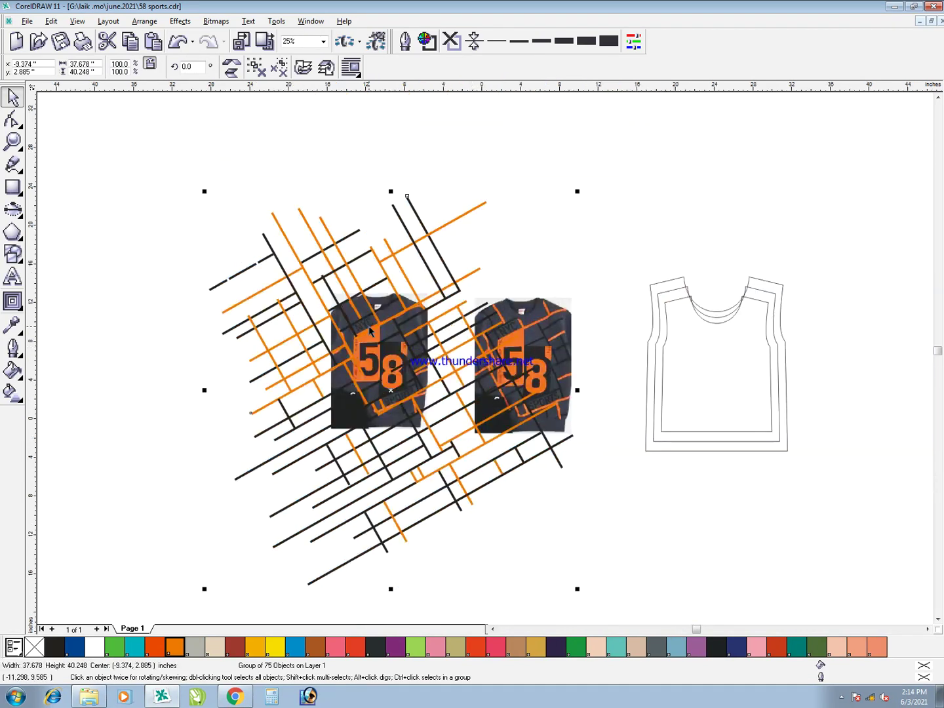
# Draw a rectangle over the grid and set its size to 16 by 21 inches
pyautogui.press('F6')
pyautogui.moveTo(226, 310); pyautogui.dragTo(303, 407)
pyautogui.press('space')
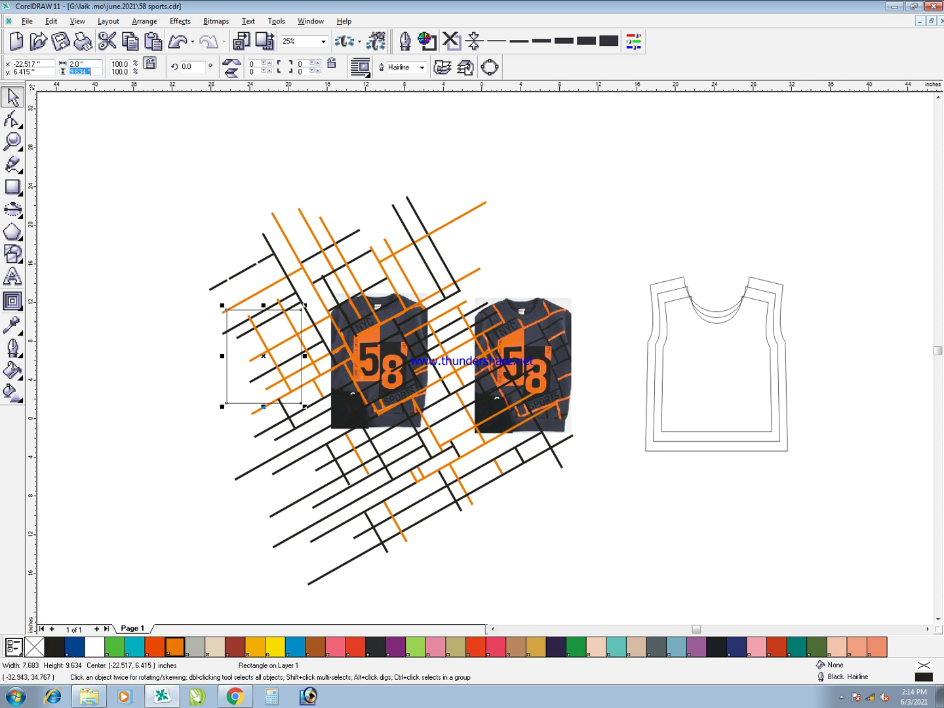
pyautogui.press('Return')
pyautogui.click(98, 64)
pyautogui.write('10.526')
pyautogui.press('Return')
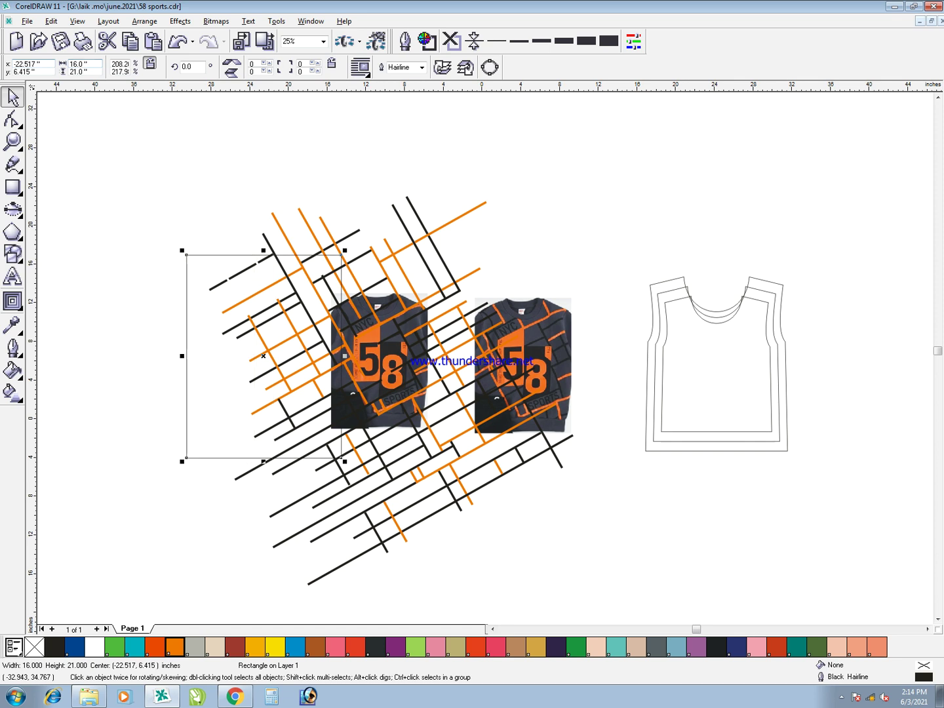
# Centre the 16 by 21 inch rectangle on the grouped stripe grid
pyautogui.keyDown('shift'); pyautogui.click(439, 297); pyautogui.keyUp('shift')
pyautogui.press('e')
pyautogui.press('c')
pyautogui.click(547, 284)
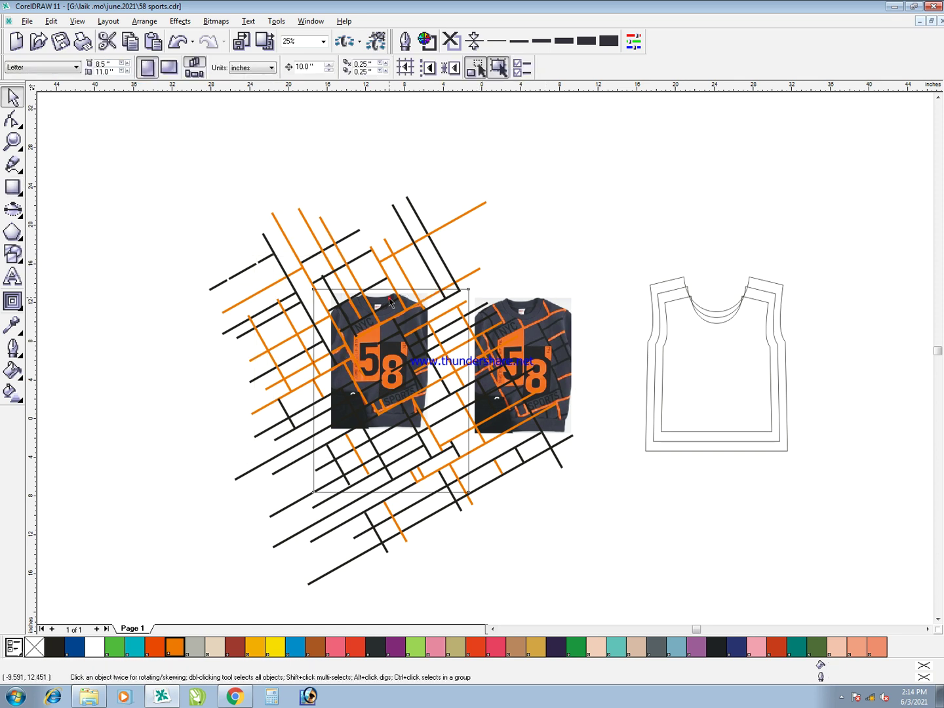
# Centre the rectangle on the left sweatshirt photo and PowerClip the grouped stripe grid inside it
pyautogui.click(388, 295)
pyautogui.click(388, 297)
pyautogui.click(444, 297)
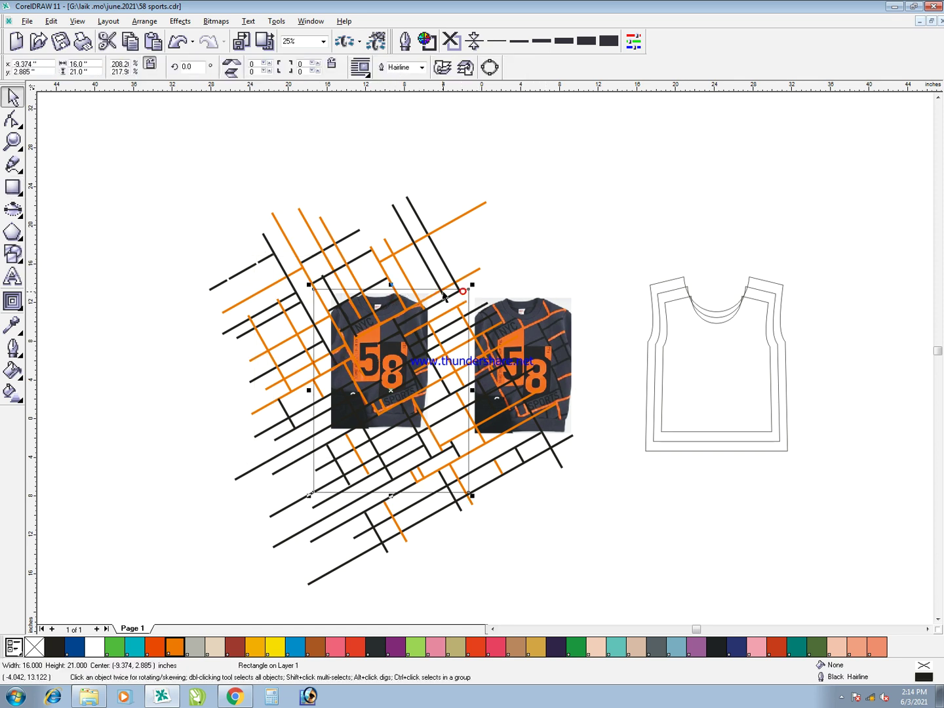
pyautogui.keyDown('shift'); pyautogui.click(387, 297); pyautogui.keyUp('shift')
pyautogui.press('c')
pyautogui.press('e')
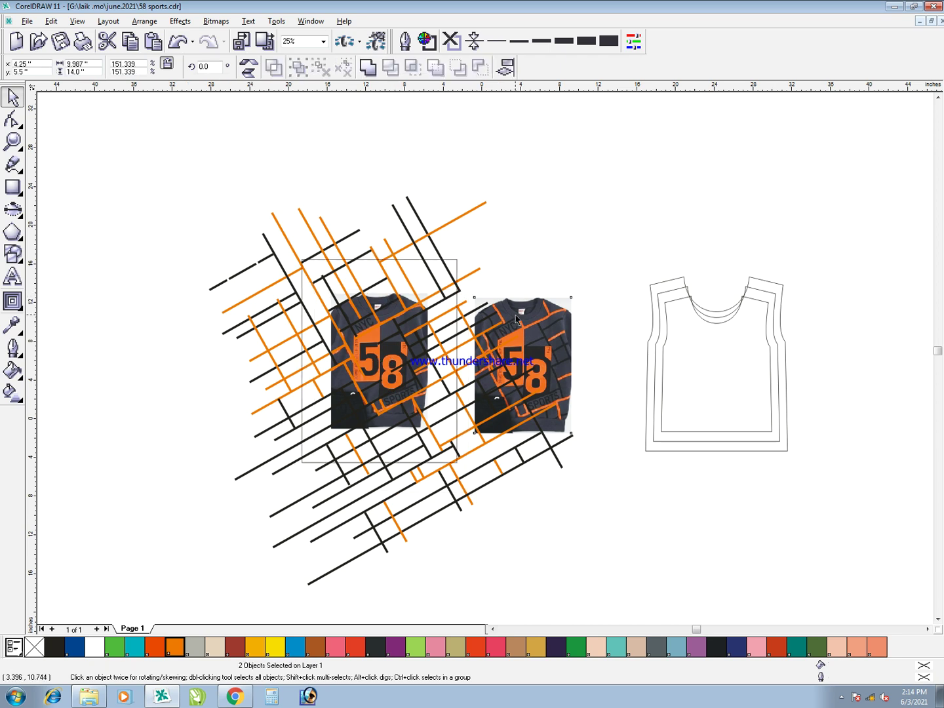
pyautogui.click(464, 280)
pyautogui.click(430, 280)
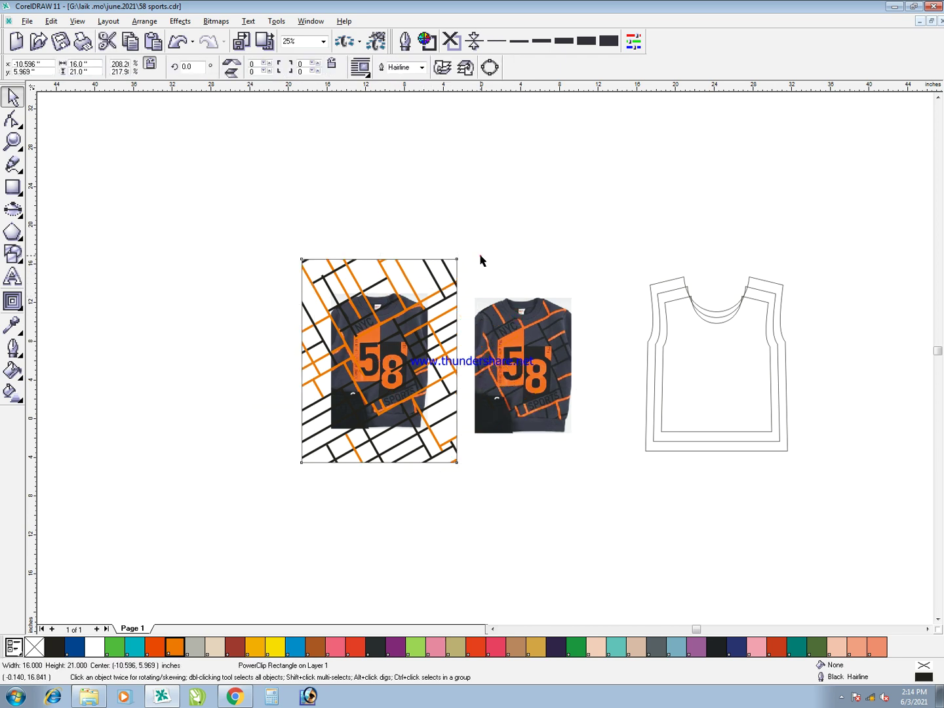
# Remove the clipped grid's outline and move it 20 inches to the left, clear of the sweatshirt photos
pyautogui.rightClick(34, 647)
pyautogui.click(411, 479)
pyautogui.click(426, 431)
pyautogui.press('Right')
pyautogui.press('Right')
pyautogui.press('Left')
pyautogui.press('Left')
pyautogui.press('Left')
pyautogui.press('Left')
pyautogui.click(452, 485)
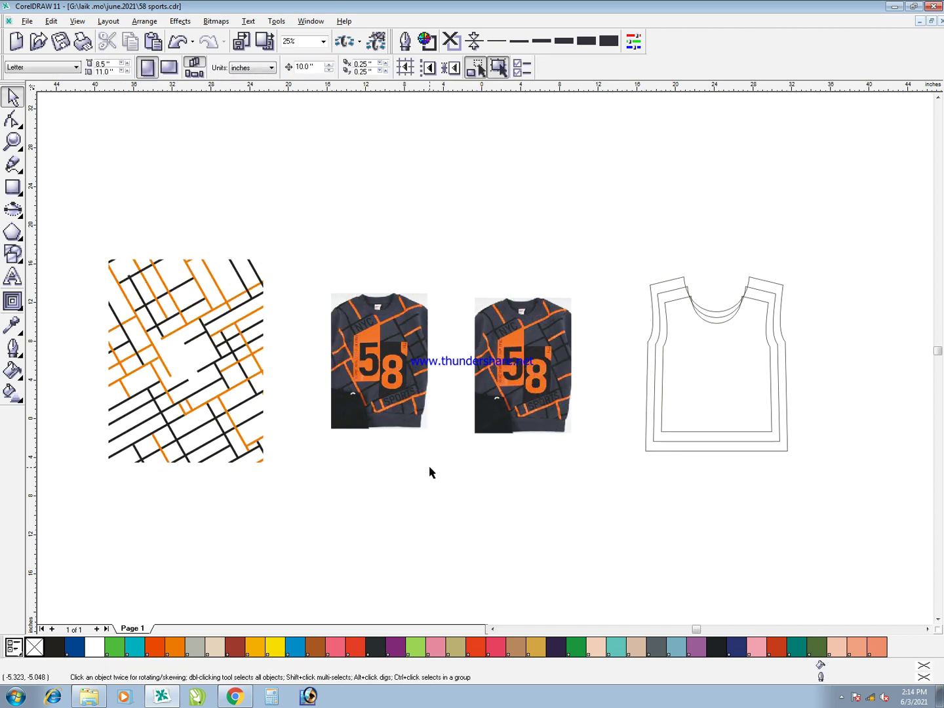
pyautogui.press('z')
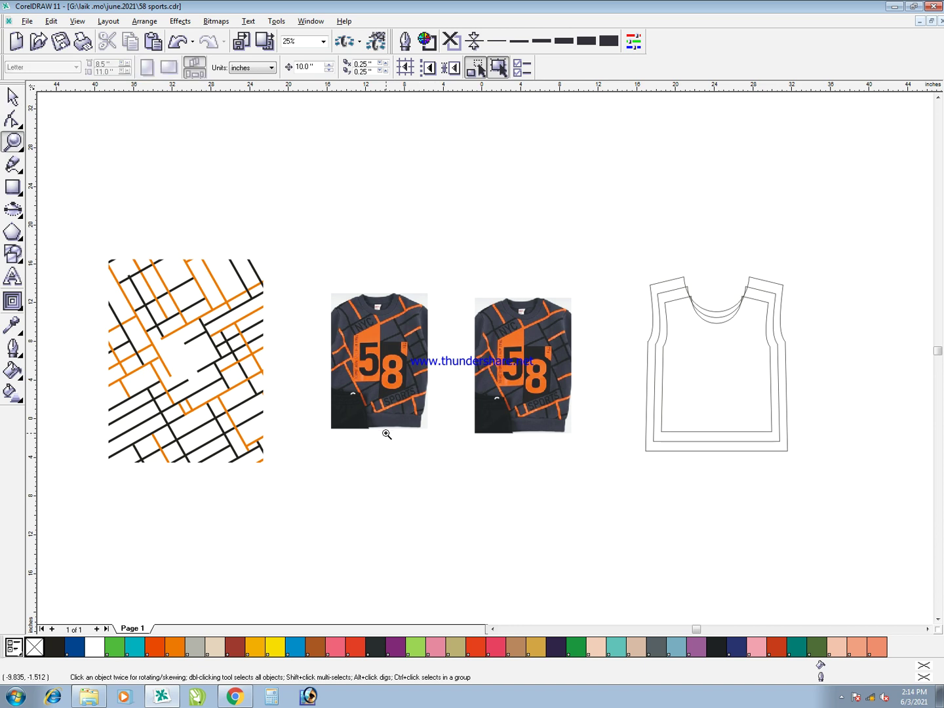
pyautogui.moveTo(160, 226); pyautogui.dragTo(498, 512)
pyautogui.press('F2')
pyautogui.moveTo(558, 344); pyautogui.dragTo(700, 533)
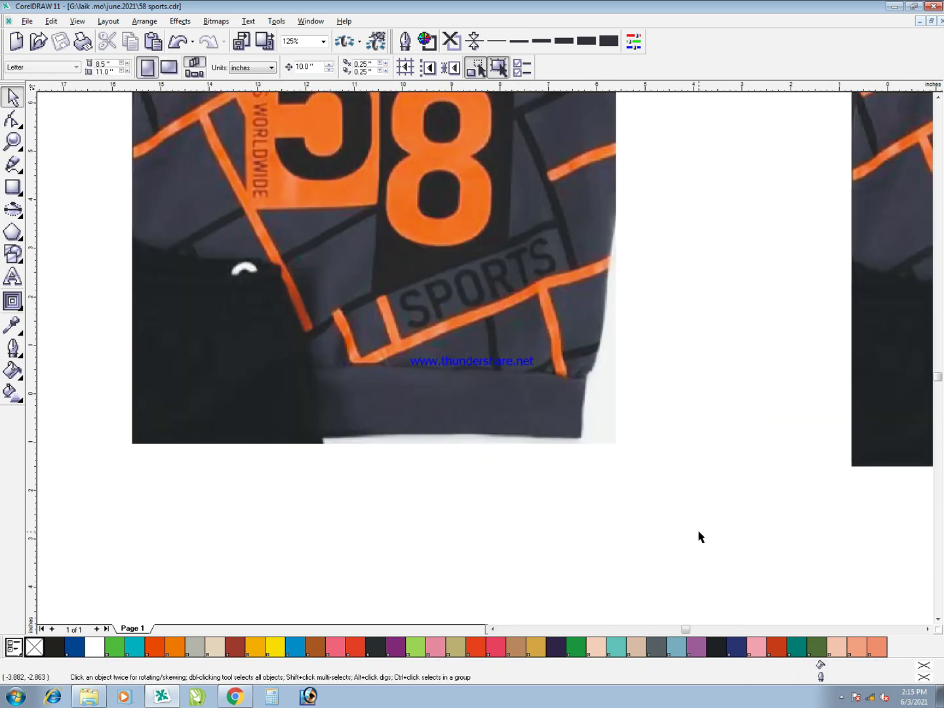
pyautogui.press('F3')
pyautogui.press('F3')
# Open the PowerClip contents, try ungrouping the grid bars, restore the group and finish editing the contents
pyautogui.keyDown('ctrl'); pyautogui.click(213, 373); pyautogui.keyUp('ctrl')
pyautogui.click(248, 338)
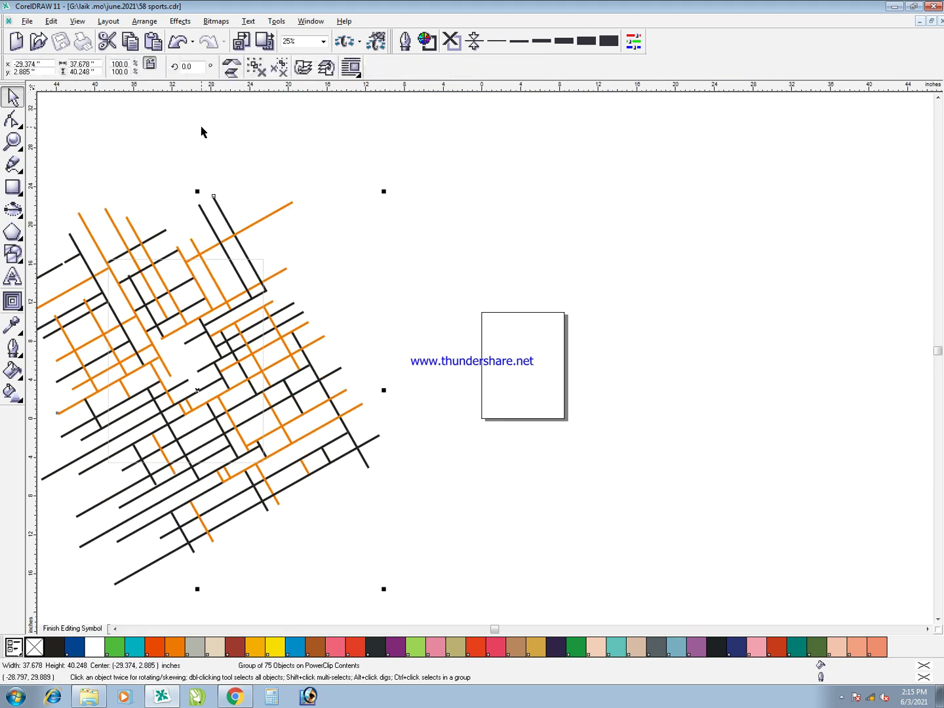
pyautogui.click(254, 68)
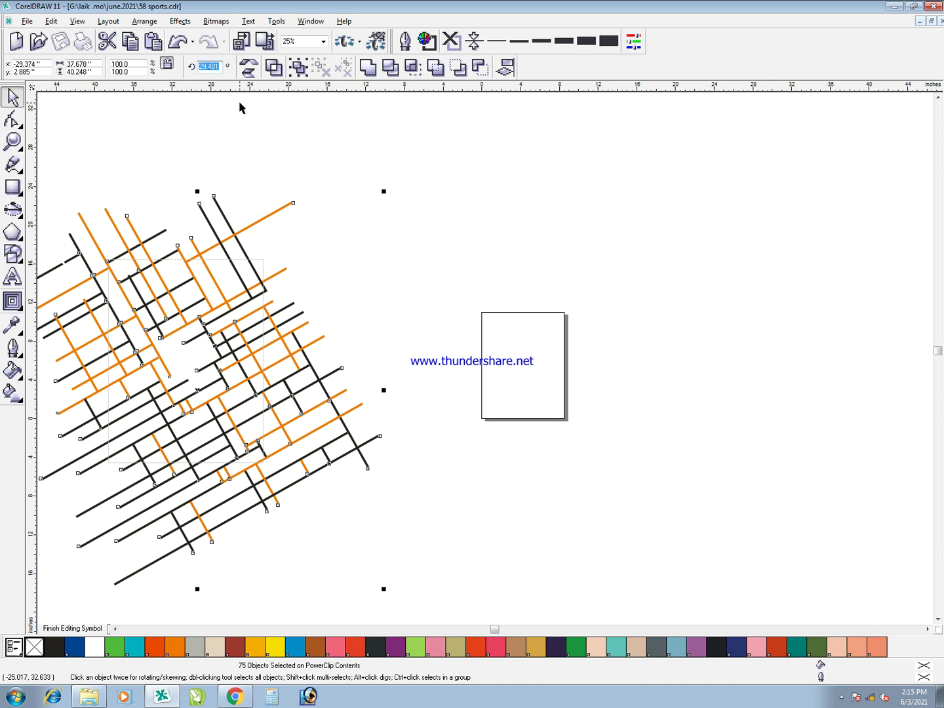
pyautogui.hotkey('ctrl', 'g')
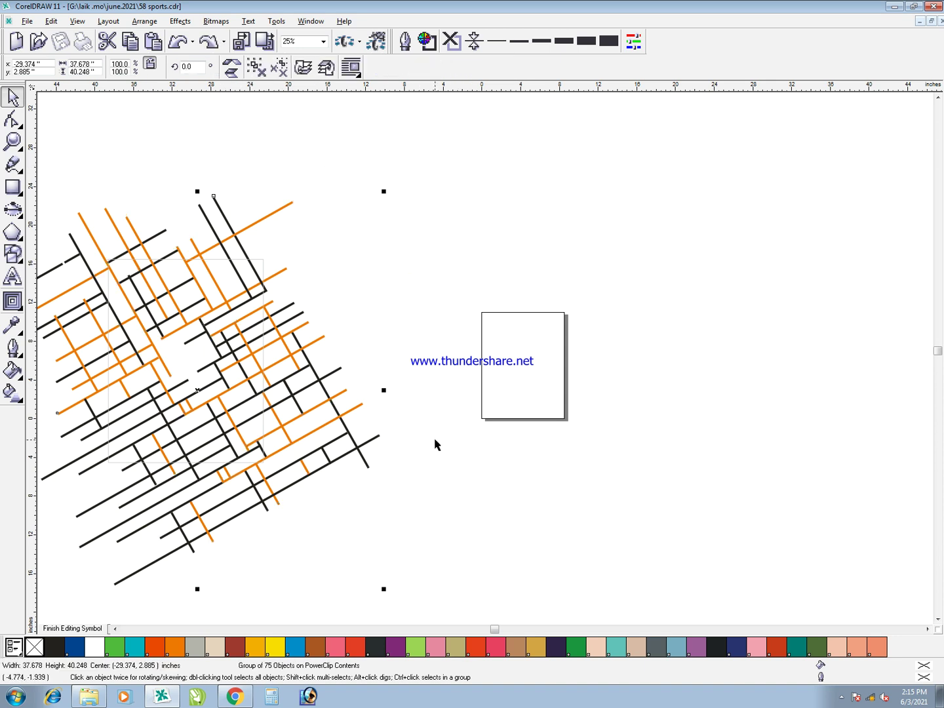
pyautogui.keyDown('ctrl'); pyautogui.click(440, 466); pyautogui.keyUp('ctrl')
pyautogui.click(440, 465)
# Add the artistic text "Sports" below the left sweatshirt photo
pyautogui.press('F2')
pyautogui.moveTo(382, 369); pyautogui.dragTo(461, 505)
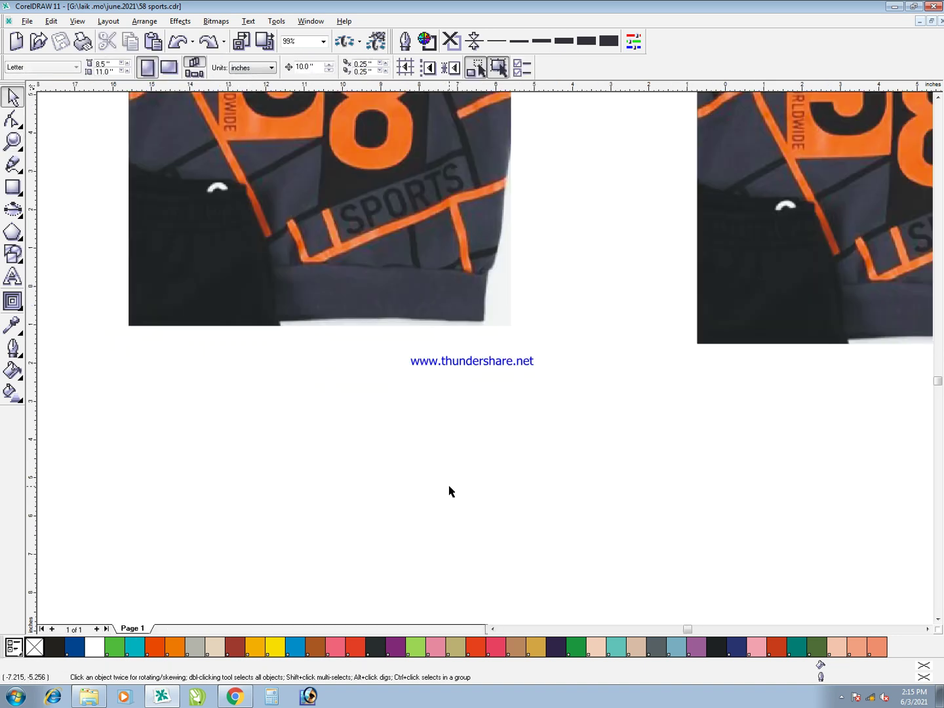
pyautogui.click(391, 436)
pyautogui.write('sportal')
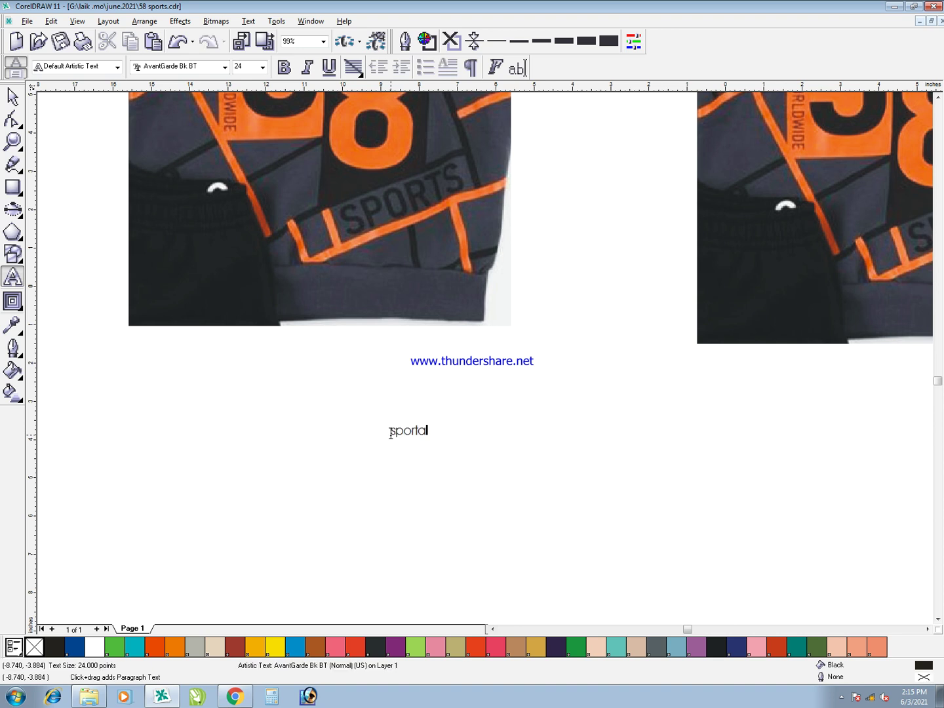
pyautogui.hotkey('ctrl', 'space')
pyautogui.press('F3')
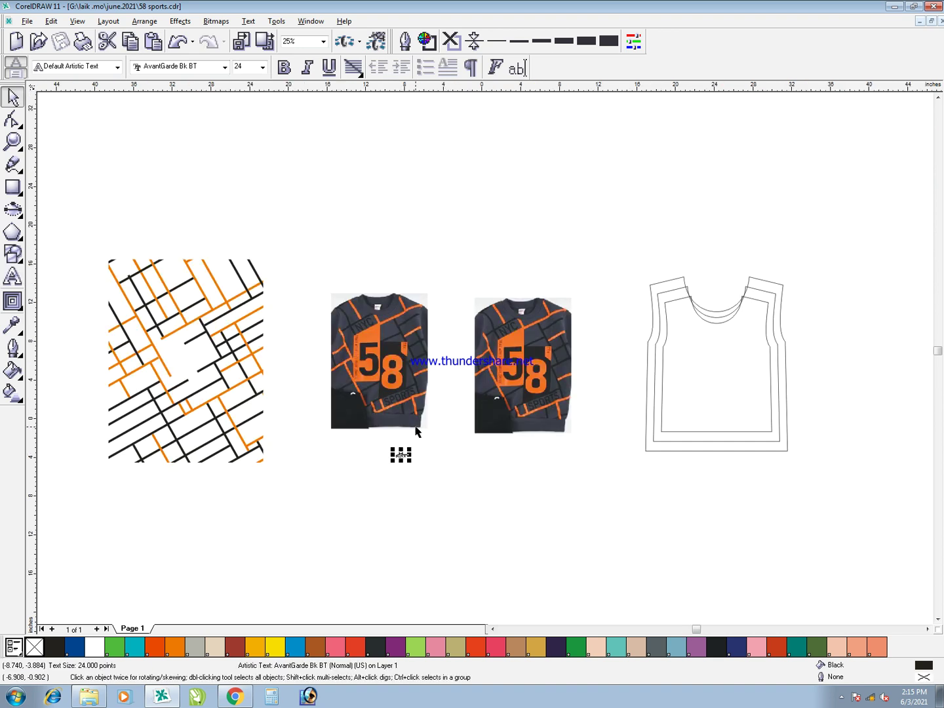
# Add a second line reading "nyc" to the Sports text
pyautogui.press('F2')
pyautogui.moveTo(302, 307); pyautogui.dragTo(522, 528)
pyautogui.press('F2')
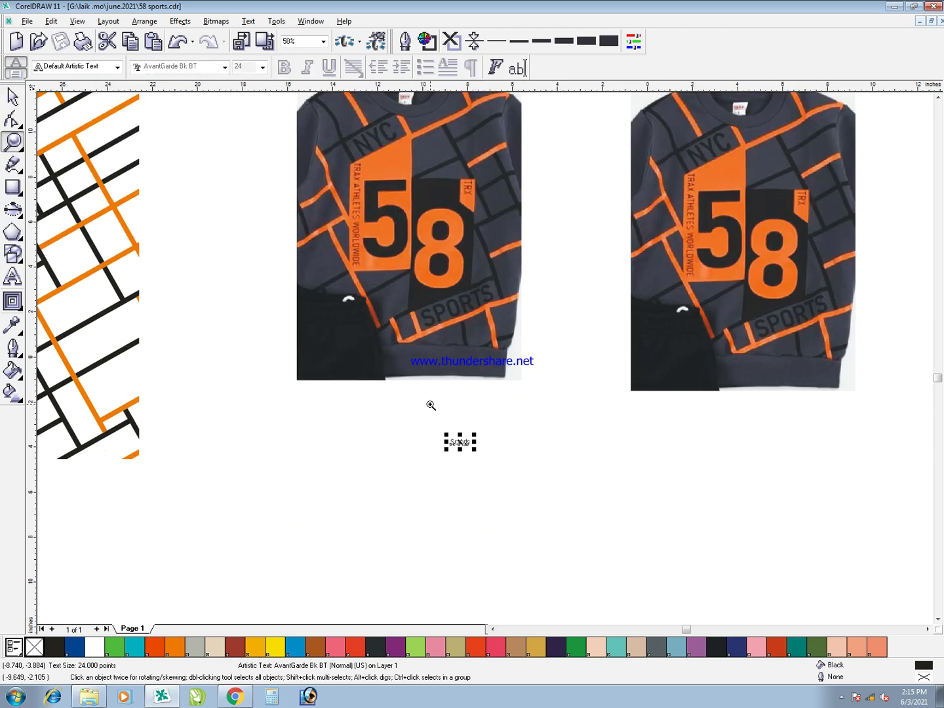
pyautogui.moveTo(431, 404); pyautogui.dragTo(501, 497)
pyautogui.press('F8')
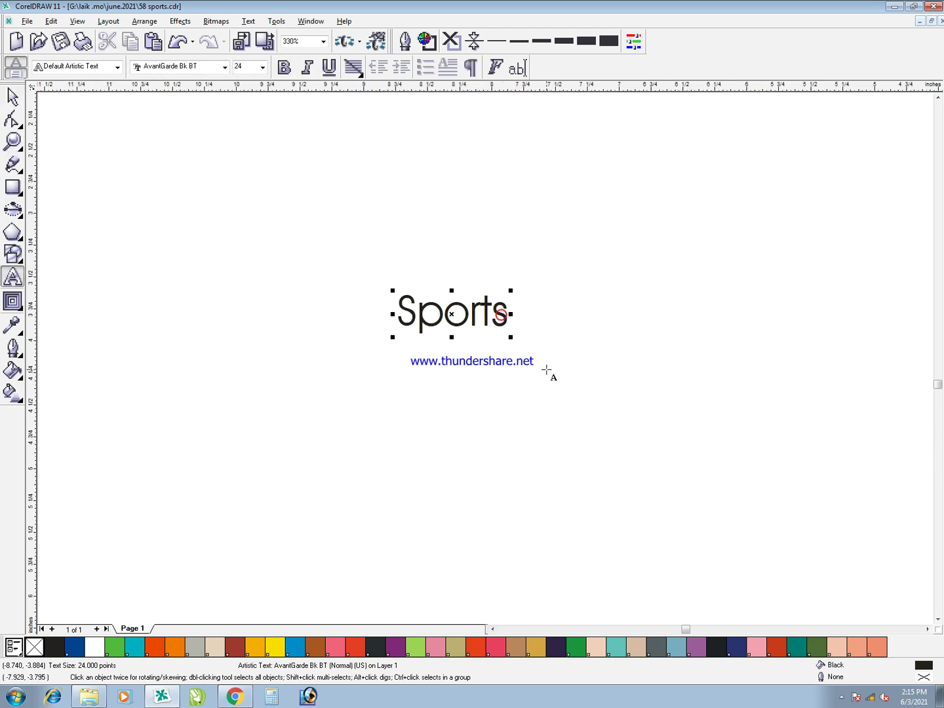
pyautogui.press('Return')
pyautogui.write('nyc')
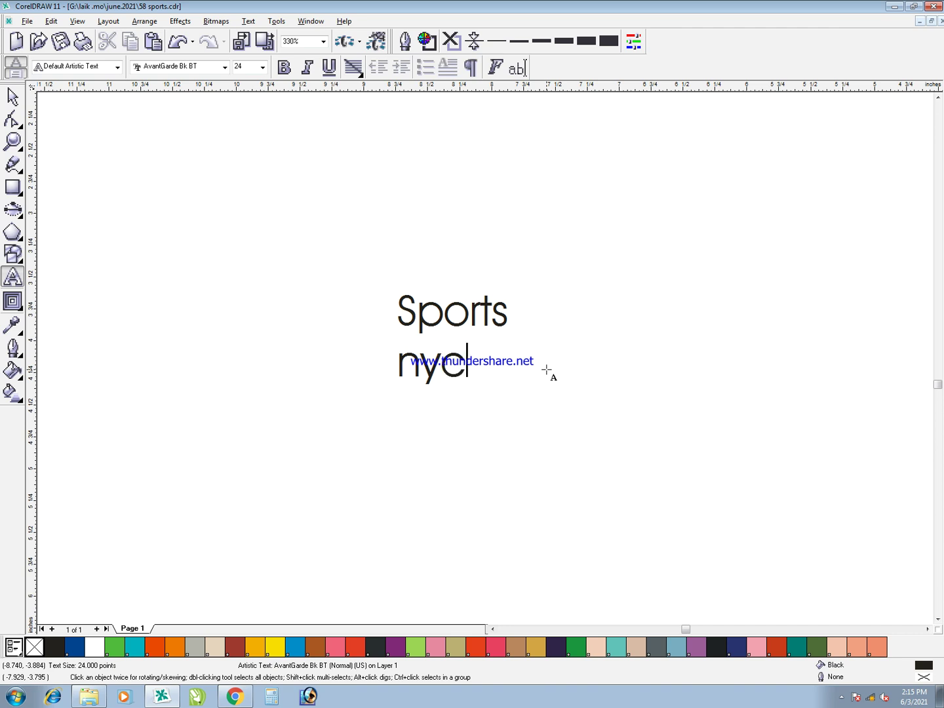
# Set the font of the two-line text to Bebas
pyautogui.click(12, 97)
pyautogui.click(225, 66)
pyautogui.press('Down')
pyautogui.press('Down')
pyautogui.press('Down')
pyautogui.press('Down')
pyautogui.press('Down')
pyautogui.press('Down')
pyautogui.press('Down')
pyautogui.press('Down')
pyautogui.press('Down')
pyautogui.press('Down')
pyautogui.press('Down')
pyautogui.press('Down')
pyautogui.press('Down')
pyautogui.press('Down')
pyautogui.press('Down')
pyautogui.press('Down')
pyautogui.press('Down')
pyautogui.press('Down')
pyautogui.press('Down')
pyautogui.press('Down')
pyautogui.press('Down')
pyautogui.press('Down')
pyautogui.press('Down')
pyautogui.press('Down')
pyautogui.press('Down')
pyautogui.press('Down')
pyautogui.press('Down')
pyautogui.press('Up')
pyautogui.press('Return')
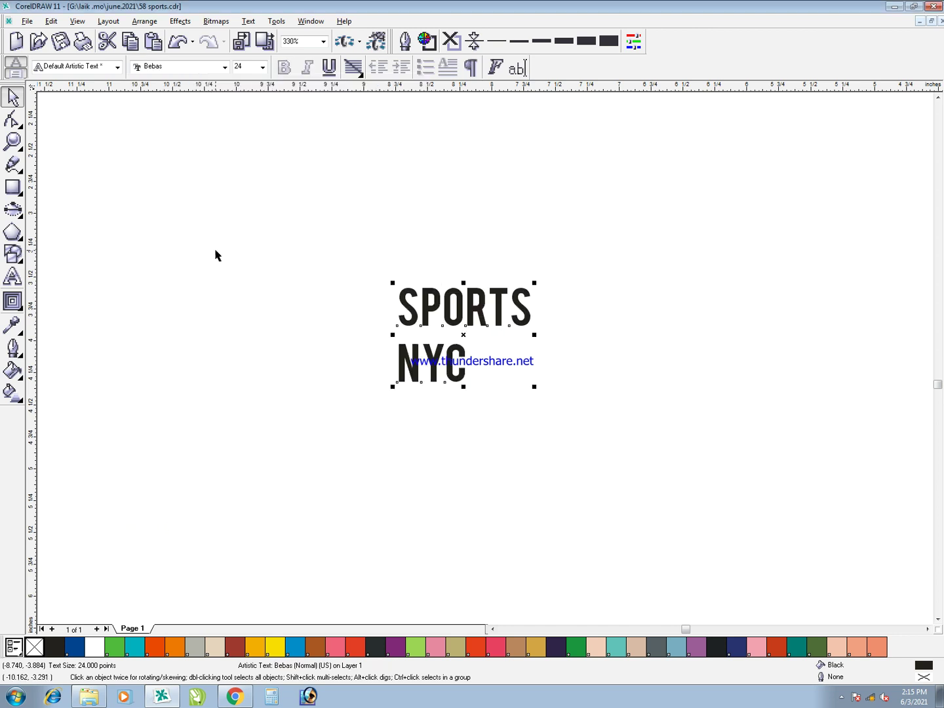
# Copy the left sweatshirt photo about 3.6 inches left and 7.9 inches down
pyautogui.press('F3')
pyautogui.rightClick(434, 319)
pyautogui.moveTo(421, 327); pyautogui.dragTo(340, 505)
pyautogui.rightClick(340, 505)
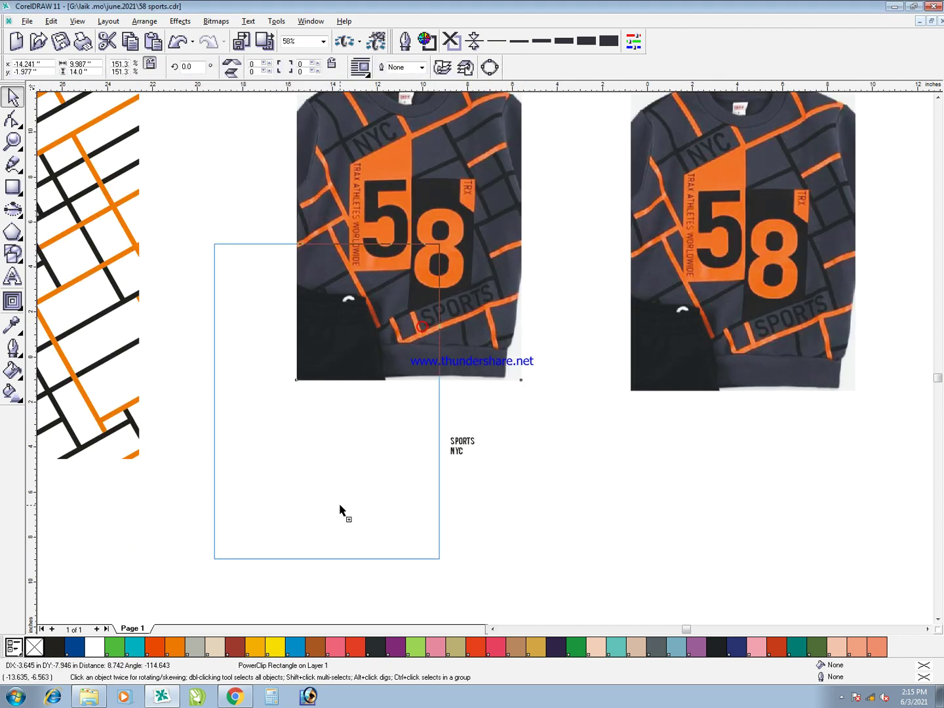
# PowerClip the photo copy into a rectangle about 5.7 by 3.4 inches around the SPORTS lettering and move it beside the text
pyautogui.press('F6')
pyautogui.moveTo(308, 448); pyautogui.dragTo(436, 524)
pyautogui.press('space')
pyautogui.click(390, 532)
pyautogui.hotkey('alt', 'c')
pyautogui.press('w')
pyautogui.press('p')
pyautogui.moveTo(369, 491); pyautogui.dragTo(377, 449)
# Draw a 3-point rectangle along the slanted SPORTS lettering, about 5.3 by 0.8 inches, and set its rotation to 0 degrees
pyautogui.press('F2')
pyautogui.moveTo(308, 353); pyautogui.dragTo(498, 545)
pyautogui.press('F6')
pyautogui.moveTo(347, 397)
pyautogui.mouseDown()
pyautogui.moveTo(649, 291)
pyautogui.moveTo(650, 274)
pyautogui.mouseUp()
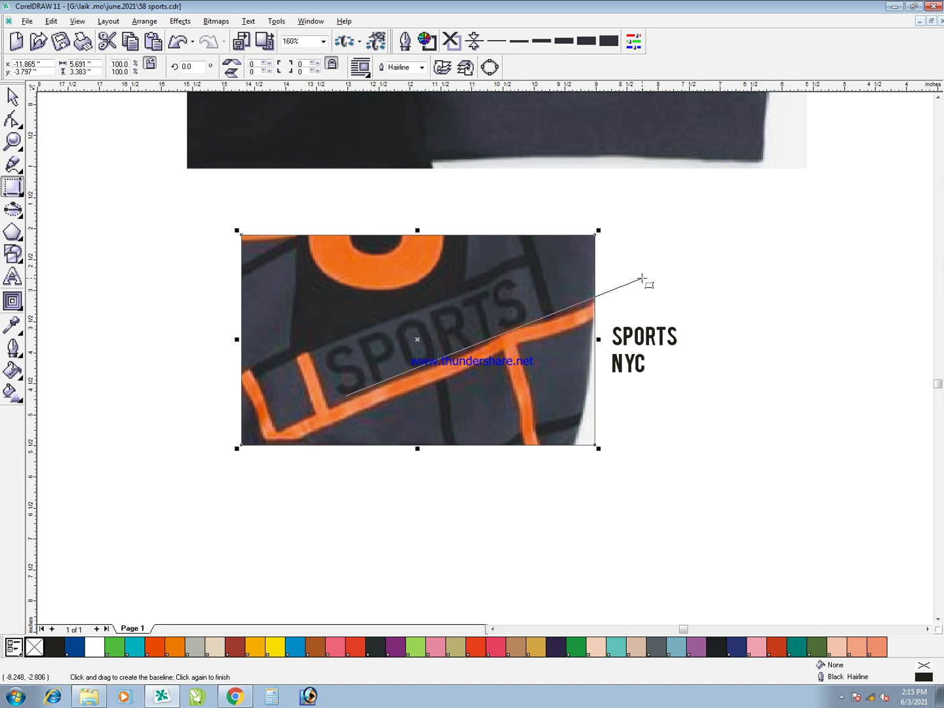
pyautogui.click(669, 323)
pyautogui.press('space')
pyautogui.write('0')
pyautogui.press('Return')
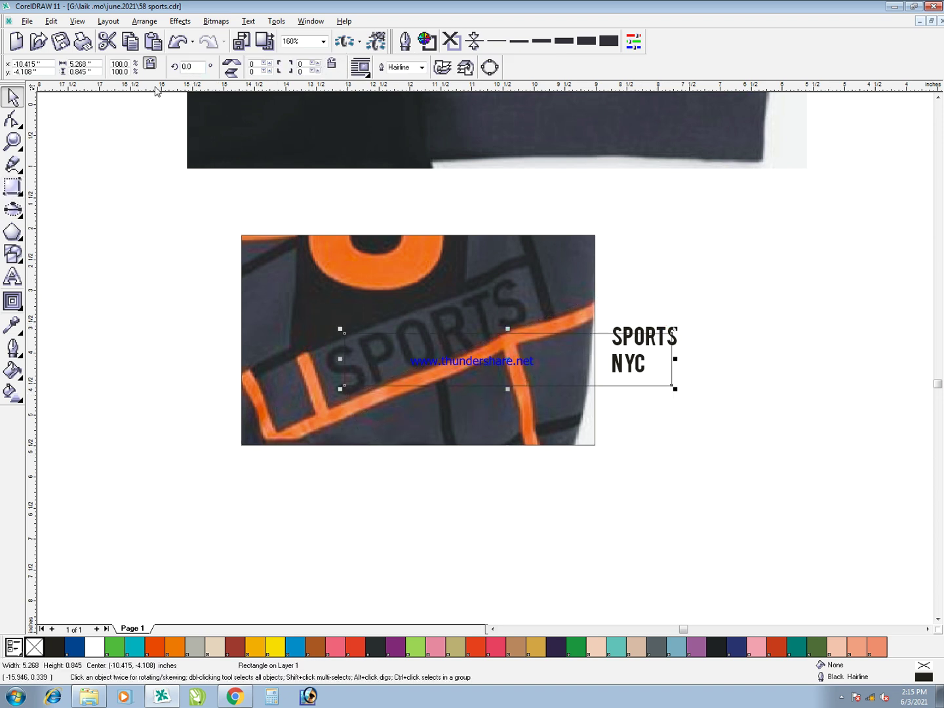
# Repeat the same rotation on the cropped photo to level the SPORTS lettering, and delete the guide rectangle
pyautogui.click(462, 230)
pyautogui.click(481, 279)
pyautogui.hotkey('ctrl', 'r')
pyautogui.click(610, 371)
pyautogui.press('Delete')
# Move the text onto the cropped photo and fill it red, undoing the accidental shift of the crop
pyautogui.moveTo(652, 340); pyautogui.dragTo(466, 317)
pyautogui.click(363, 645)
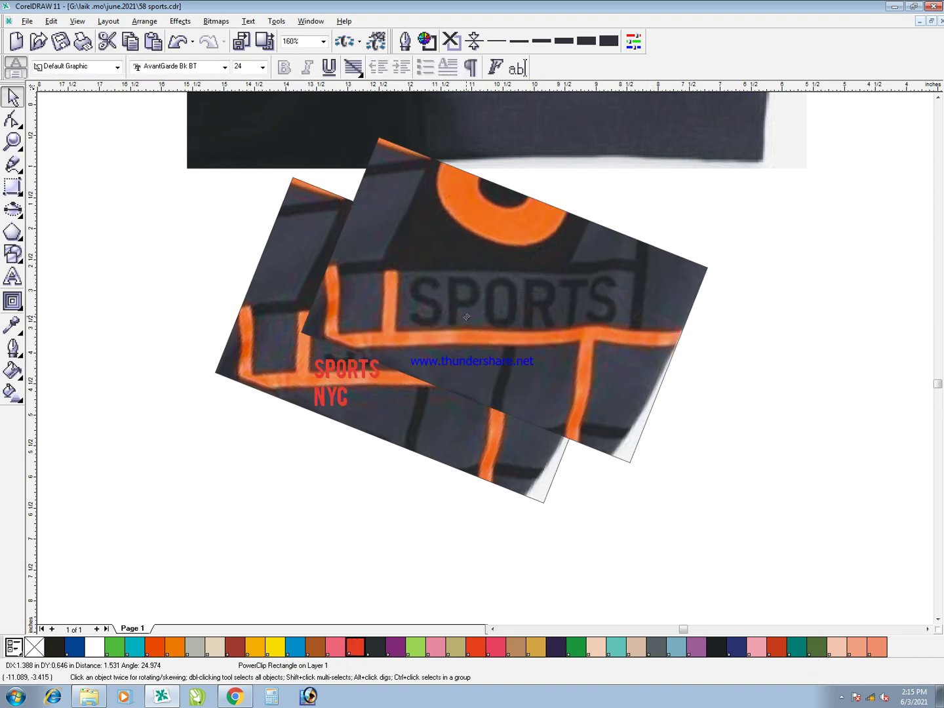
pyautogui.hotkey('ctrl', 'z')
# Enlarge the text to about 64.6 points and place it over the photo's SPORTS lettering
pyautogui.click(368, 368)
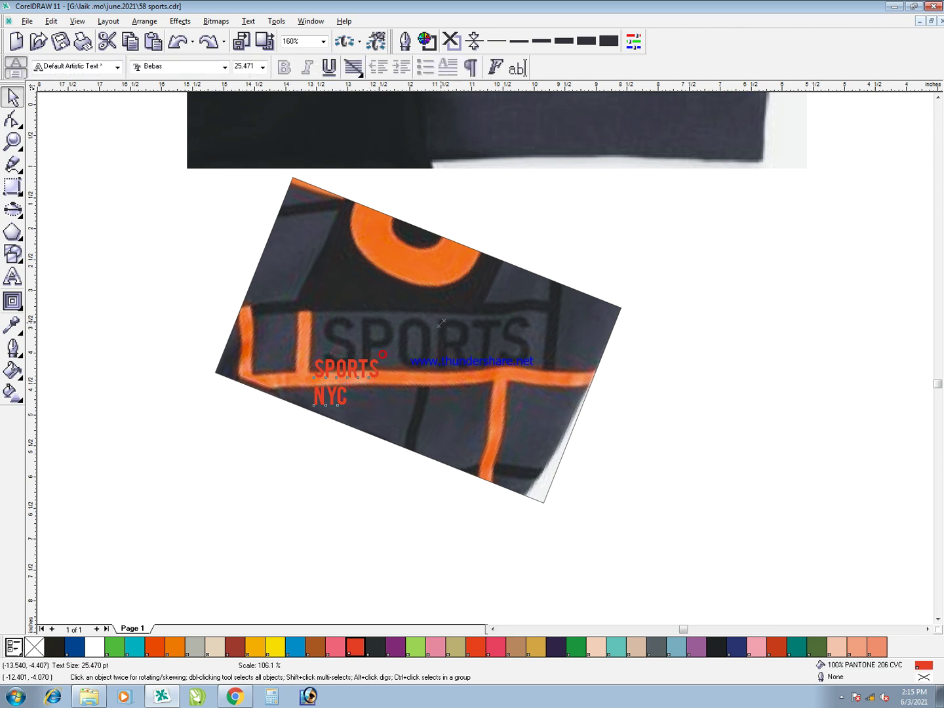
pyautogui.moveTo(382, 356); pyautogui.dragTo(475, 299)
pyautogui.moveTo(397, 322); pyautogui.dragTo(405, 359)
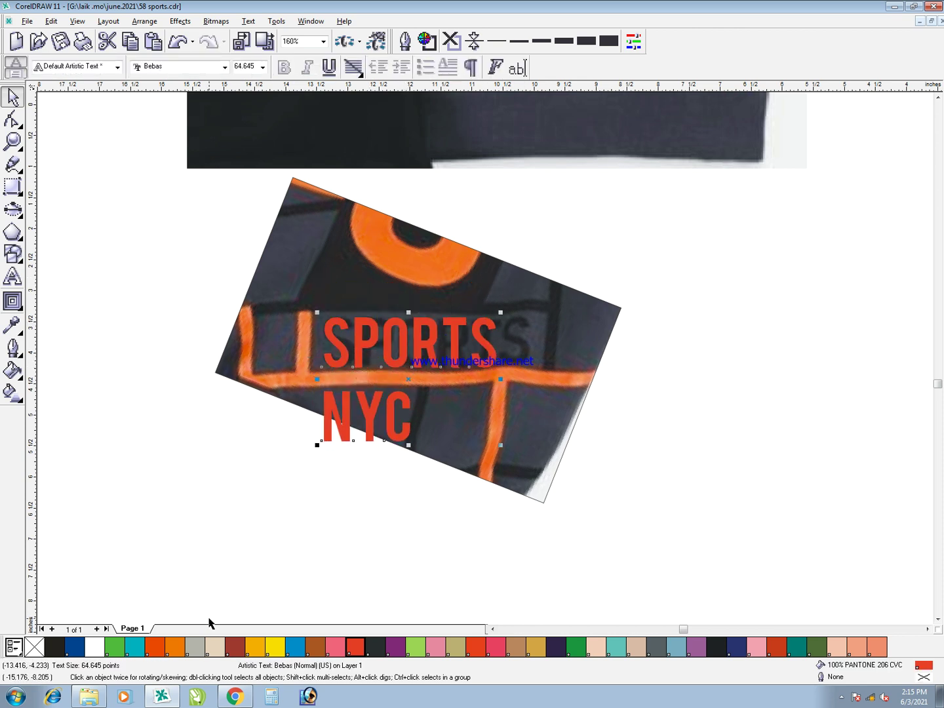
# Widen the text's character spacing to match the photo's SPORTS lettering and fill the text black
pyautogui.scroll(2, 578, 369)
pyautogui.moveTo(591, 335); pyautogui.dragTo(639, 335)
pyautogui.press('F10')
pyautogui.moveTo(641, 454); pyautogui.dragTo(656, 456)
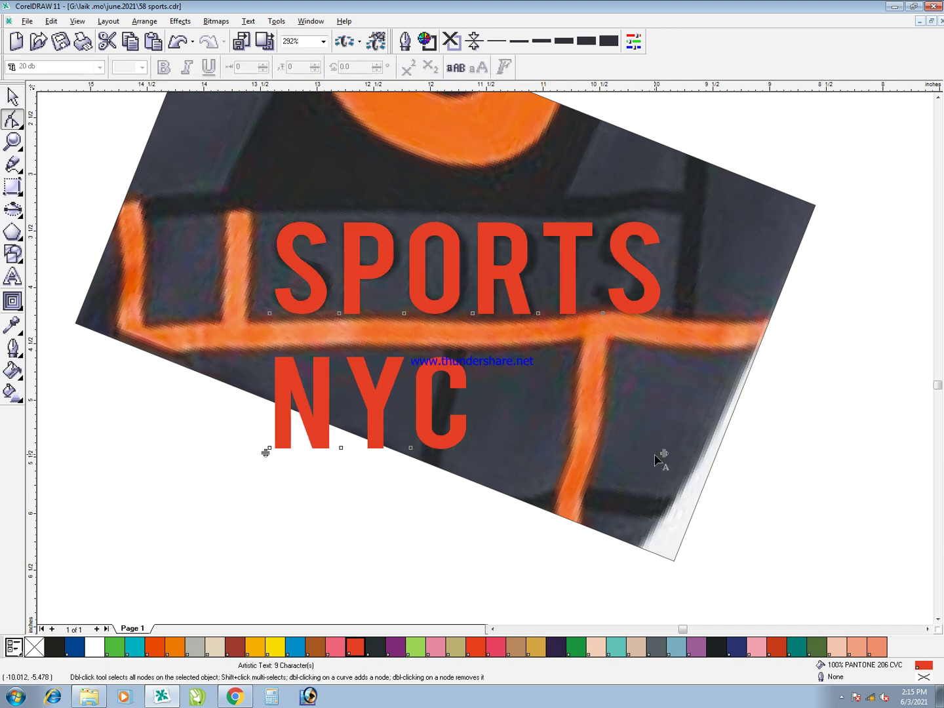
pyautogui.press('space')
pyautogui.click(55, 648)
pyautogui.press('F3')
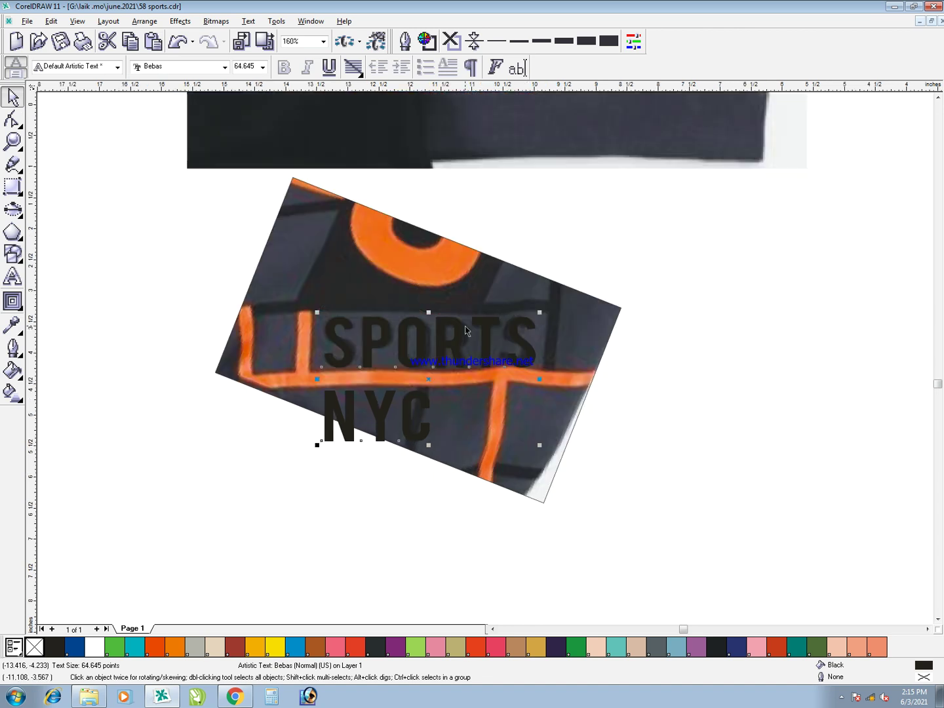
# Rotate the SPORTS NYC text by 29.401 degrees
pyautogui.press('F5')
pyautogui.press('space')
pyautogui.moveTo(613, 516); pyautogui.dragTo(176, 262)
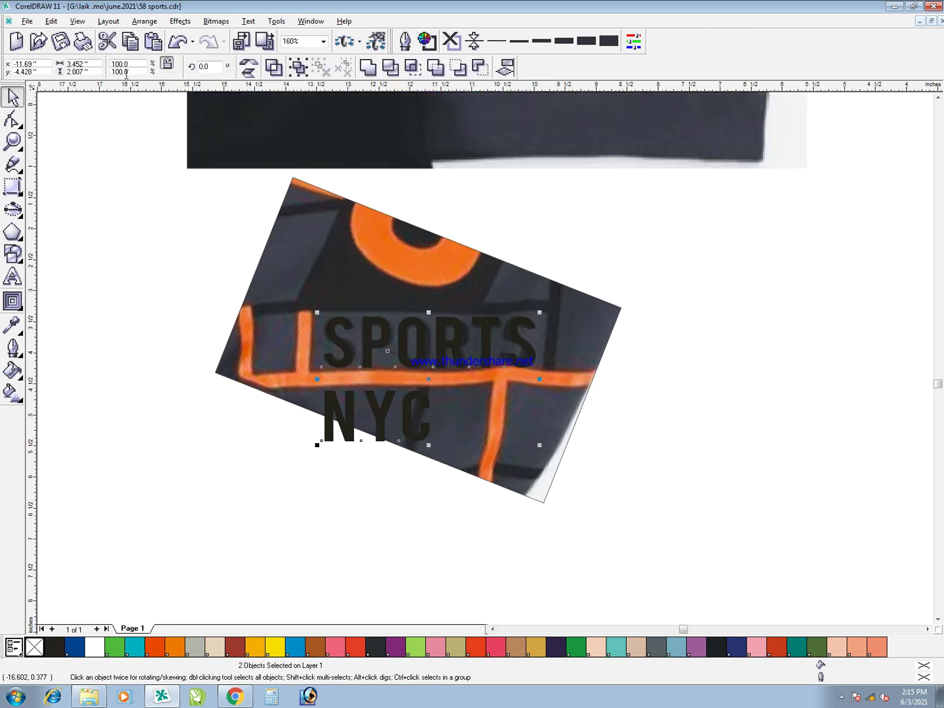
pyautogui.press('Return')
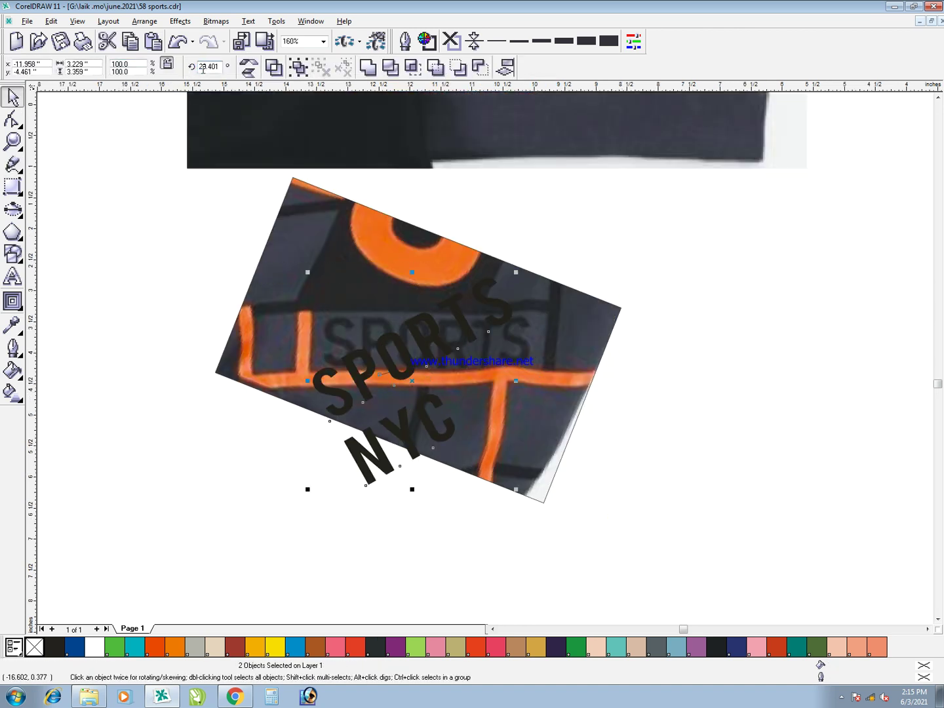
# Move the rotated text onto the clipped grid, fitting SPORTS between the black bar and the orange bar below it
pyautogui.moveTo(656, 511); pyautogui.dragTo(325, 322)
pyautogui.press('F3')
pyautogui.moveTo(389, 442); pyautogui.dragTo(222, 409)
pyautogui.click(397, 439)
pyautogui.press('F3')
pyautogui.moveTo(365, 455); pyautogui.dragTo(202, 392)
pyautogui.press('F2')
pyautogui.moveTo(177, 372); pyautogui.dragTo(275, 435)
pyautogui.moveTo(387, 242); pyautogui.dragTo(419, 242)
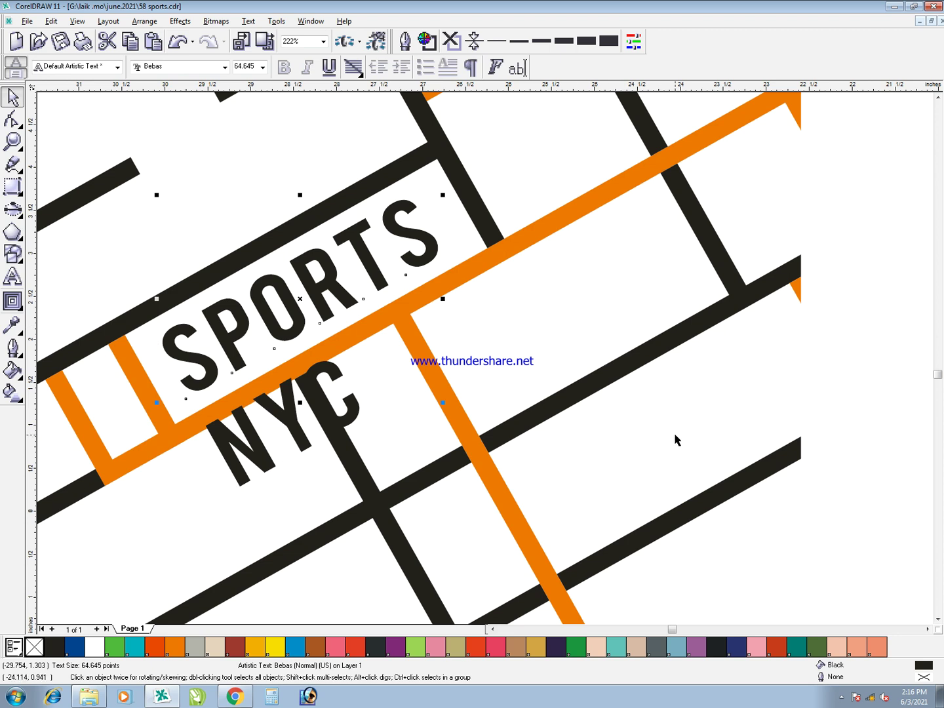
# Separate NYC from the SPORTS text and move it onto the NYC lettering of the sweatshirt photo
pyautogui.press('F4')
pyautogui.click(331, 455)
pyautogui.press('F2')
pyautogui.moveTo(418, 535); pyautogui.dragTo(640, 521)
pyautogui.press('space')
pyautogui.moveTo(363, 461); pyautogui.dragTo(733, 269)
# Scale the NYC text to about 73 points to match the photo's NYC lettering
pyautogui.press('F2')
pyautogui.moveTo(781, 310); pyautogui.dragTo(682, 241)
pyautogui.moveTo(556, 227); pyautogui.dragTo(598, 192)
pyautogui.press('F3')
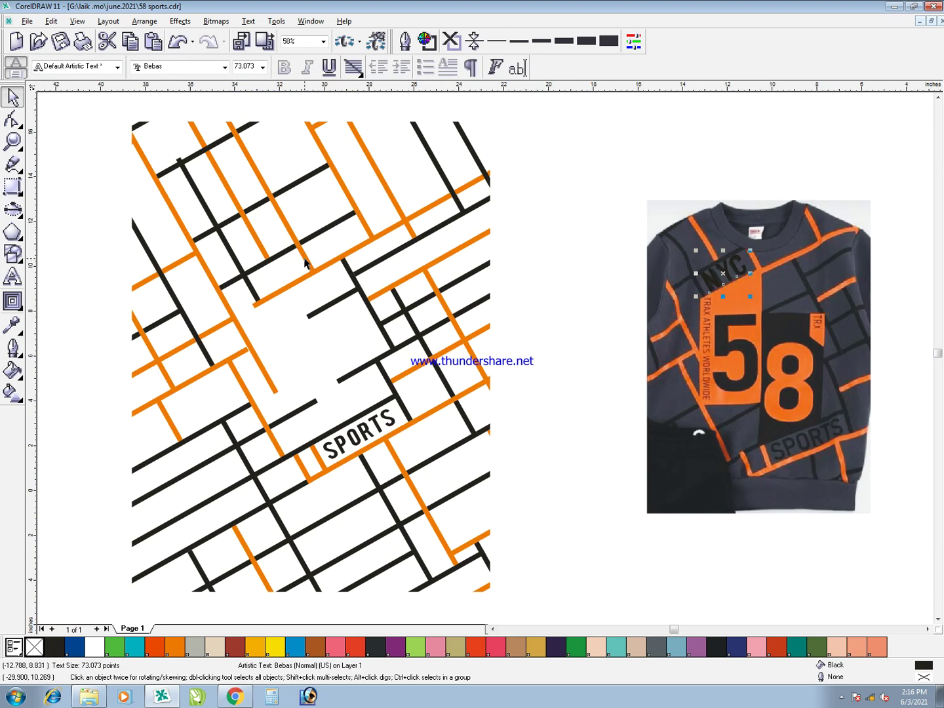
# Move the NYC text into the grid cell above the orange bar and enlarge it to about 79 points
pyautogui.scroll(3, 353, 264)
pyautogui.press('Left')
pyautogui.press('F2')
pyautogui.moveTo(285, 204); pyautogui.dragTo(524, 392)
pyautogui.moveTo(499, 336); pyautogui.dragTo(508, 339)
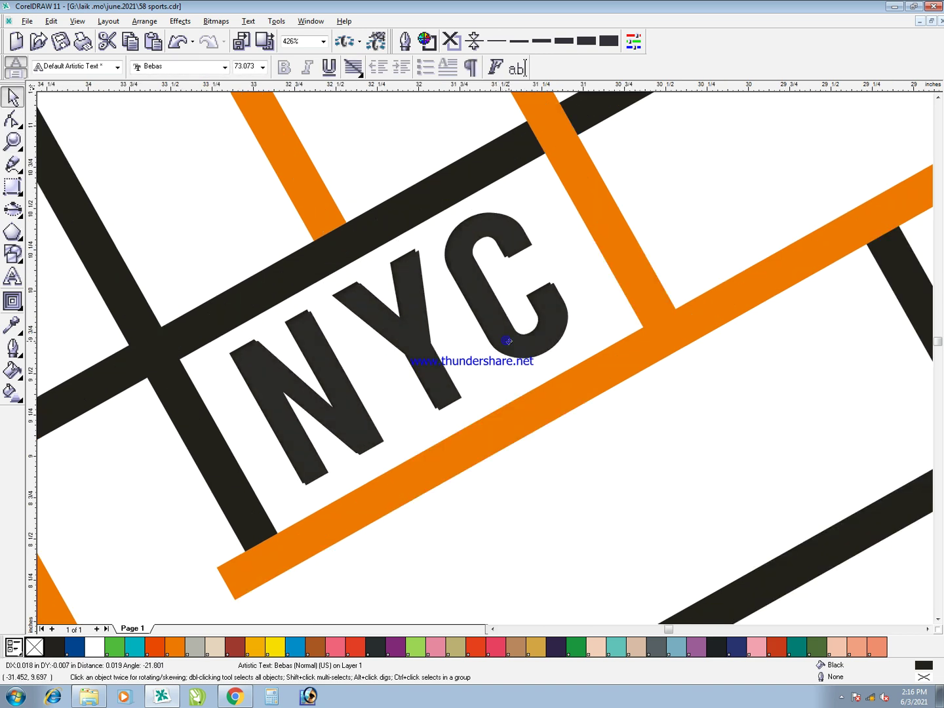
pyautogui.moveTo(574, 209); pyautogui.dragTo(588, 196)
pyautogui.moveTo(470, 243); pyautogui.dragTo(470, 242)
pyautogui.press('F4')
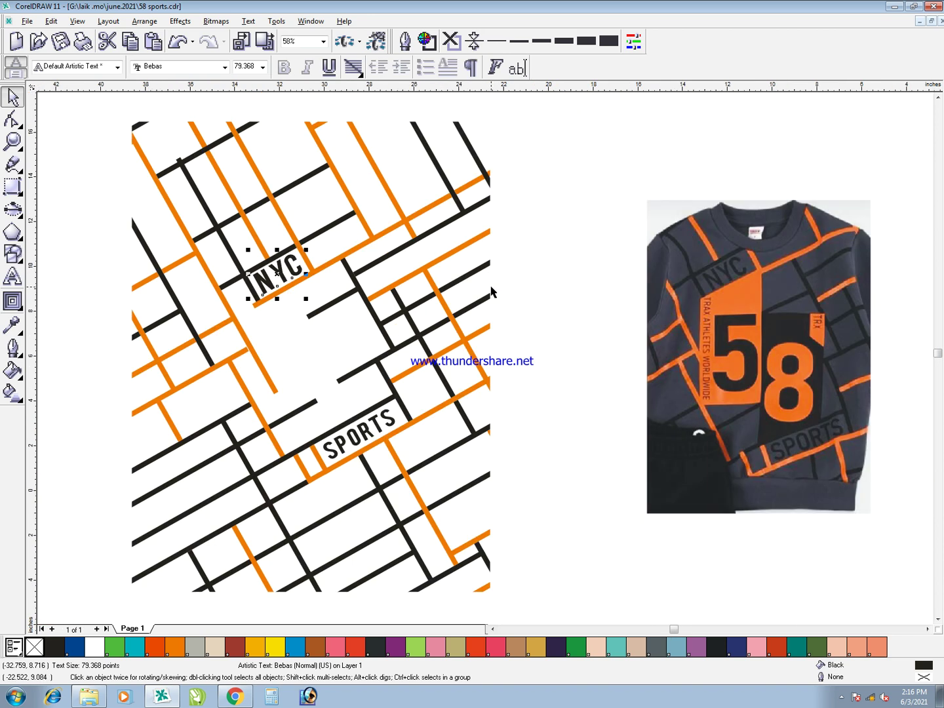
# Enlarge the SPORTS text slightly so it fills more of the gap between the black bar and the orange bar
pyautogui.click(575, 525)
pyautogui.press('F2')
pyautogui.moveTo(266, 345); pyautogui.dragTo(503, 517)
pyautogui.click(506, 321)
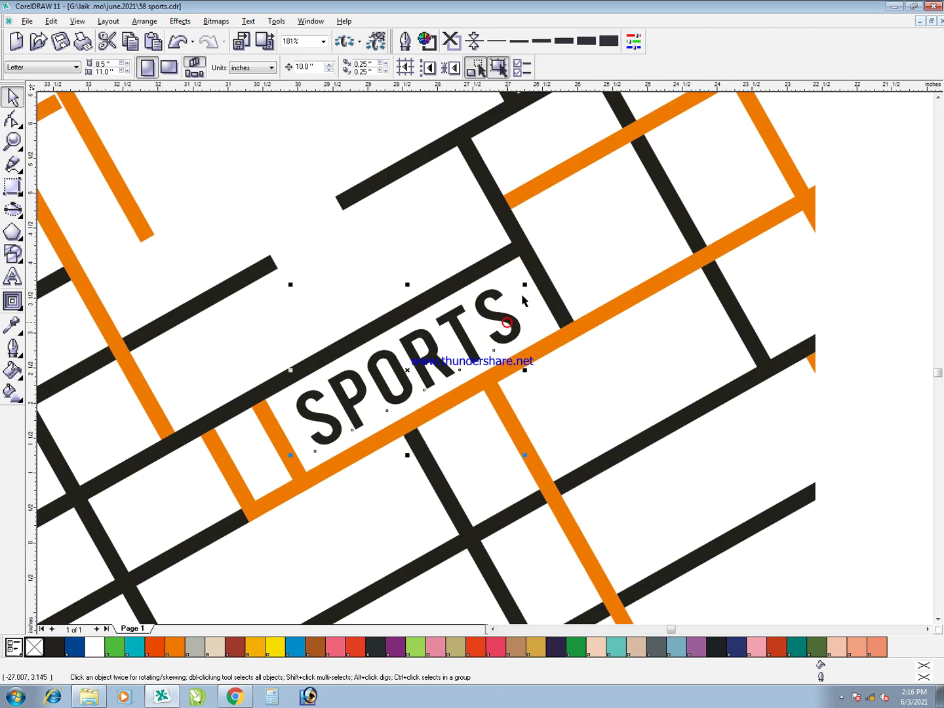
pyautogui.moveTo(528, 284); pyautogui.dragTo(528, 284)
pyautogui.press('F4')
pyautogui.click(533, 526)
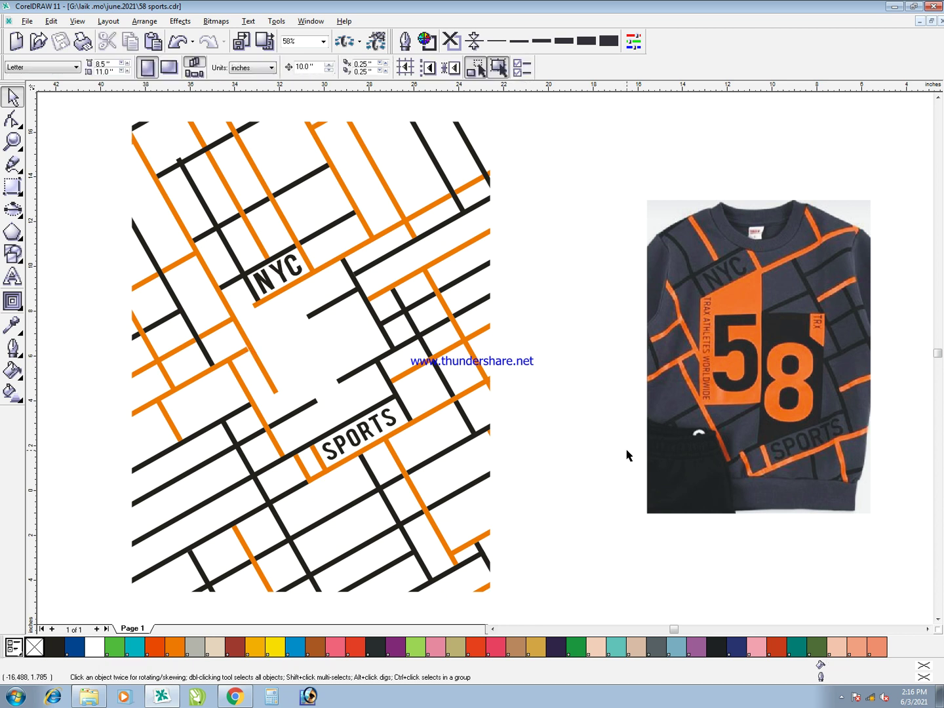
# Draw a rectangle around the photo's orange 5 panel, mirror a copy over the black 8 panel and resize the copy to about 2.785 by 6.613 inches
pyautogui.press('F2')
pyautogui.moveTo(599, 195); pyautogui.dragTo(827, 483)
pyautogui.press('F6')
pyautogui.moveTo(460, 478); pyautogui.dragTo(574, 181)
pyautogui.press('space')
pyautogui.moveTo(454, 328); pyautogui.dragTo(663, 328)
pyautogui.moveTo(638, 180); pyautogui.dragTo(639, 311)
pyautogui.moveTo(632, 481); pyautogui.dragTo(634, 585)
pyautogui.press('F6')
pyautogui.moveTo(656, 282); pyautogui.dragTo(739, 382)
pyautogui.press('space')
pyautogui.hotkey('ctrl', 'z')
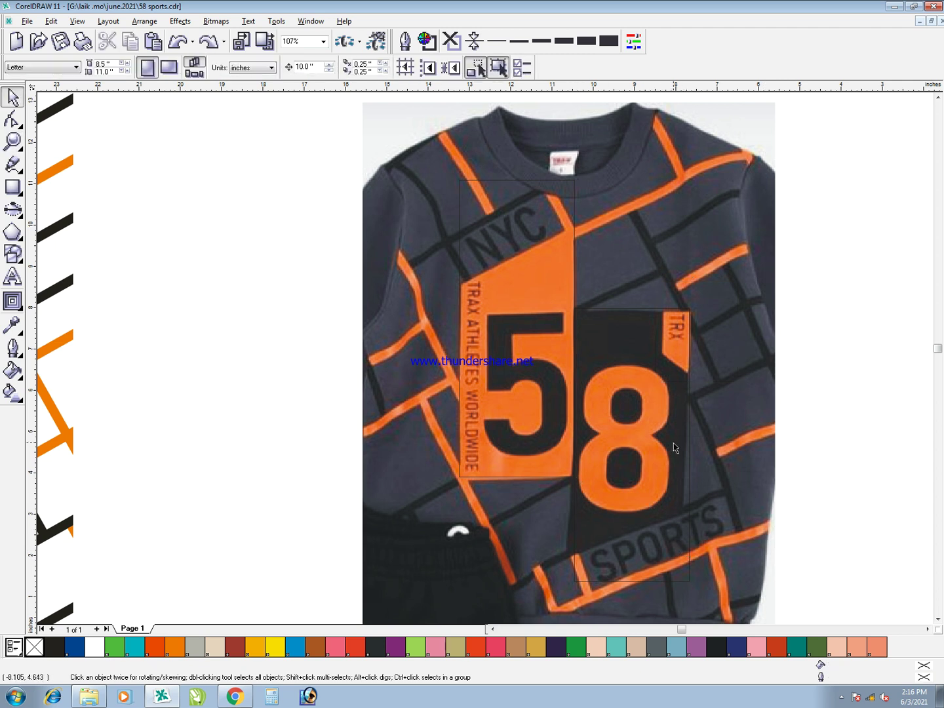
# Draw a rectangle about 1.6 by 2.7 inches over the photo's TRX tag and reshape it with a slanted lower edge and a 2-point outline
pyautogui.press('F2')
pyautogui.moveTo(639, 261); pyautogui.dragTo(699, 433)
pyautogui.press('F6')
pyautogui.moveTo(460, 192)
pyautogui.mouseDown()
pyautogui.moveTo(594, 442)
pyautogui.moveTo(654, 518)
pyautogui.mouseUp()
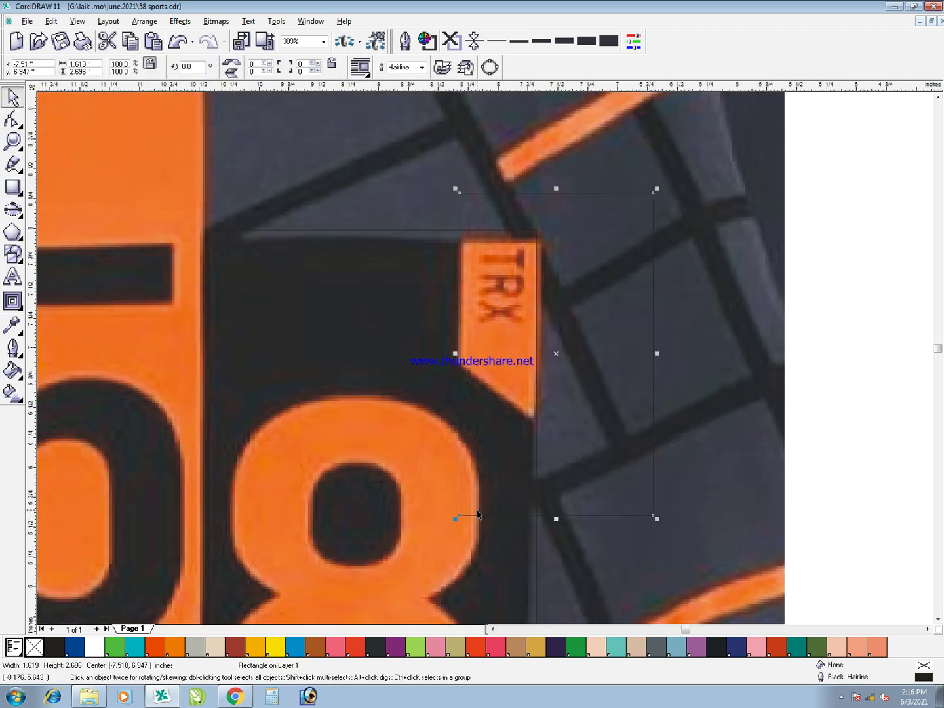
pyautogui.press('space')
pyautogui.moveTo(458, 518); pyautogui.dragTo(458, 367)
pyautogui.hotkey('ctrl', 'r')
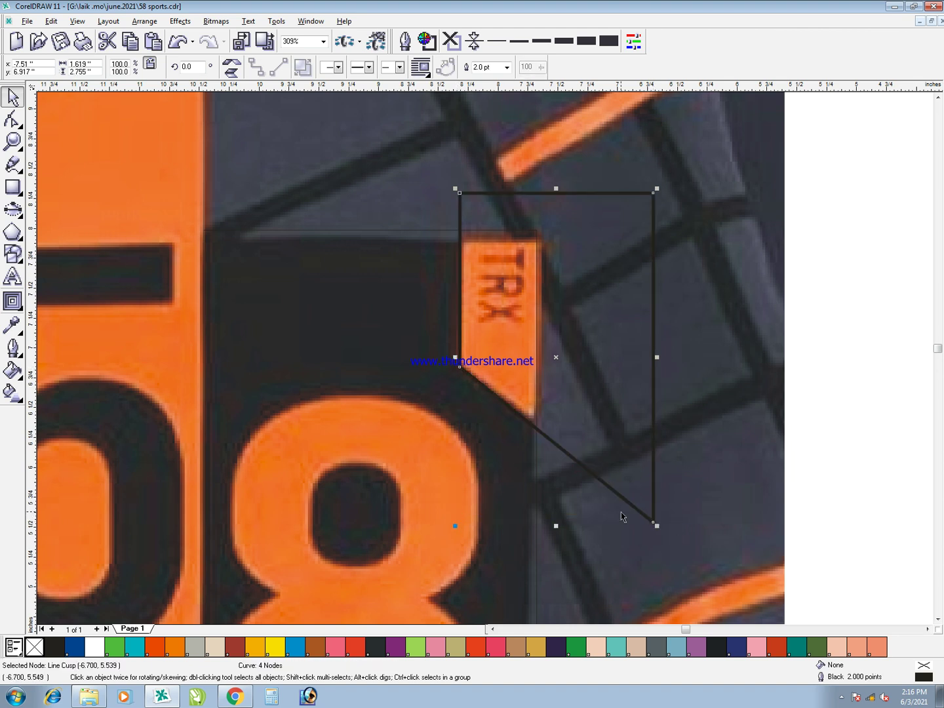
pyautogui.keyDown('shift'); pyautogui.click(495, 463); pyautogui.keyUp('shift')
pyautogui.click(795, 401)
pyautogui.click(508, 330)
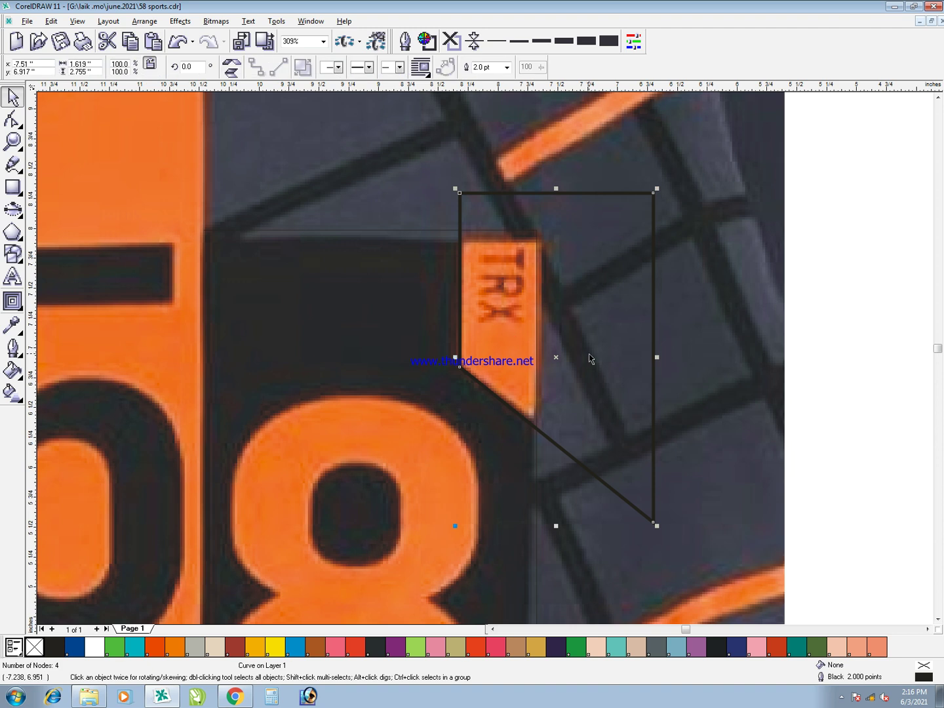
pyautogui.click(590, 355)
pyautogui.click(785, 385)
pyautogui.click(582, 342)
pyautogui.hotkey('alt', 'c')
pyautogui.press('w')
pyautogui.press('p')
pyautogui.click(427, 335)
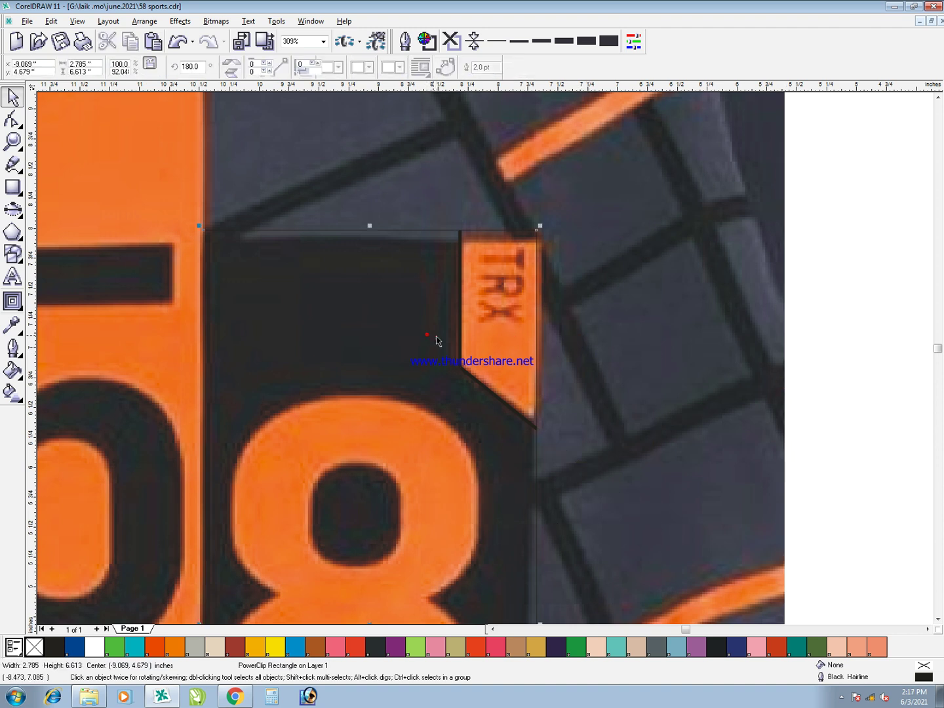
pyautogui.hotkey('ctrl', 'shift', 'z')
pyautogui.hotkey('ctrl', 'shift', 'z')
pyautogui.hotkey('ctrl', 'shift', 'z')
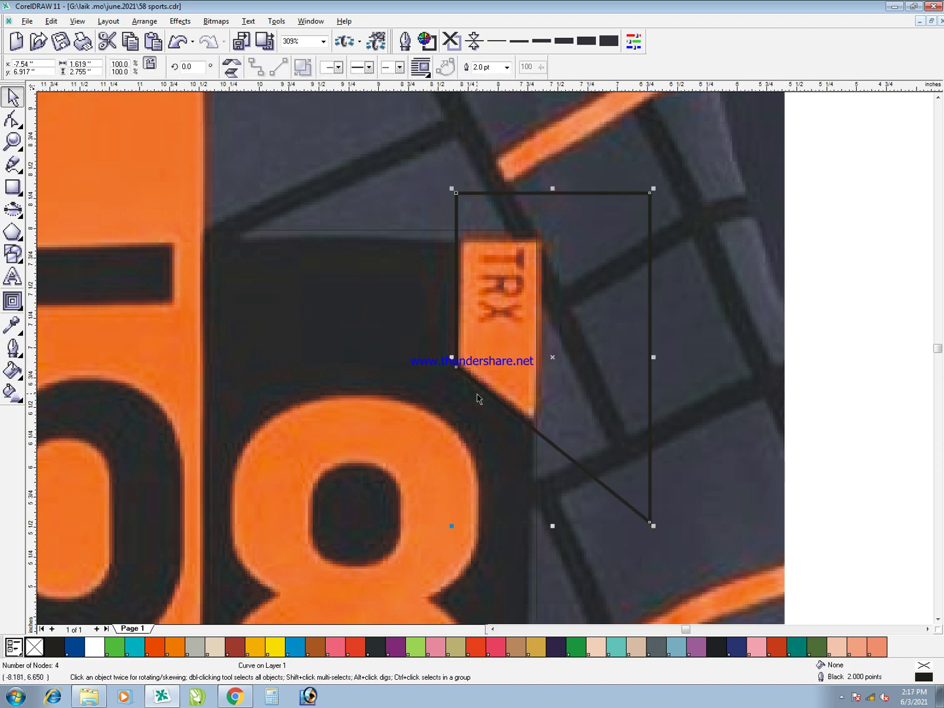
# Raise the tag shape's lowest corner to match the photo's slant and PowerClip the shape inside the 8 panel rectangle
pyautogui.click(649, 522)
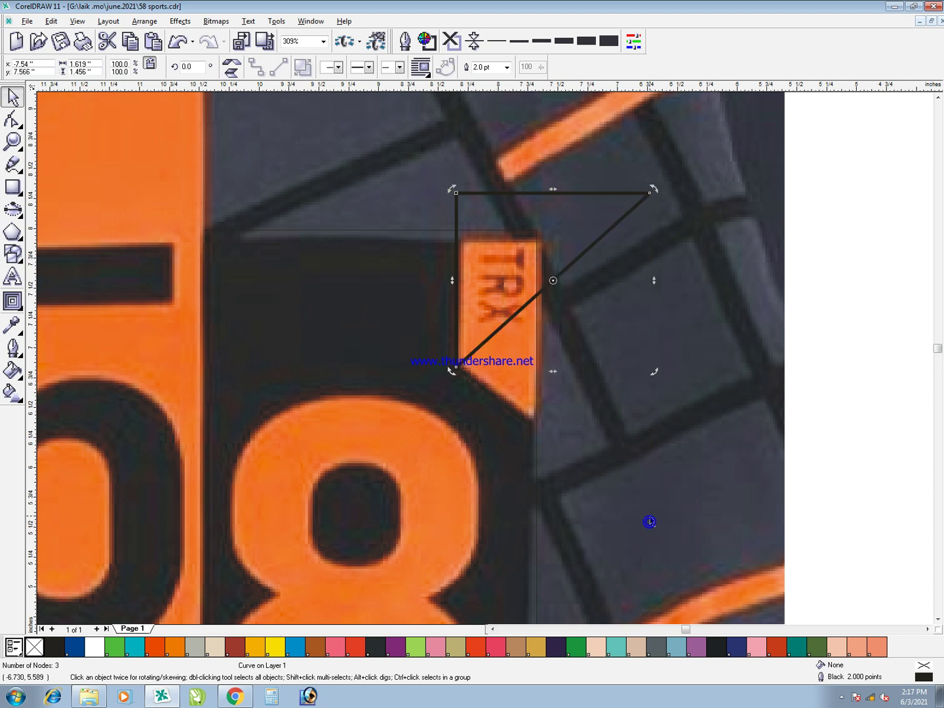
pyautogui.moveTo(650, 523); pyautogui.dragTo(649, 513)
pyautogui.hotkey('alt', 'c')
pyautogui.press('w')
pyautogui.press('p')
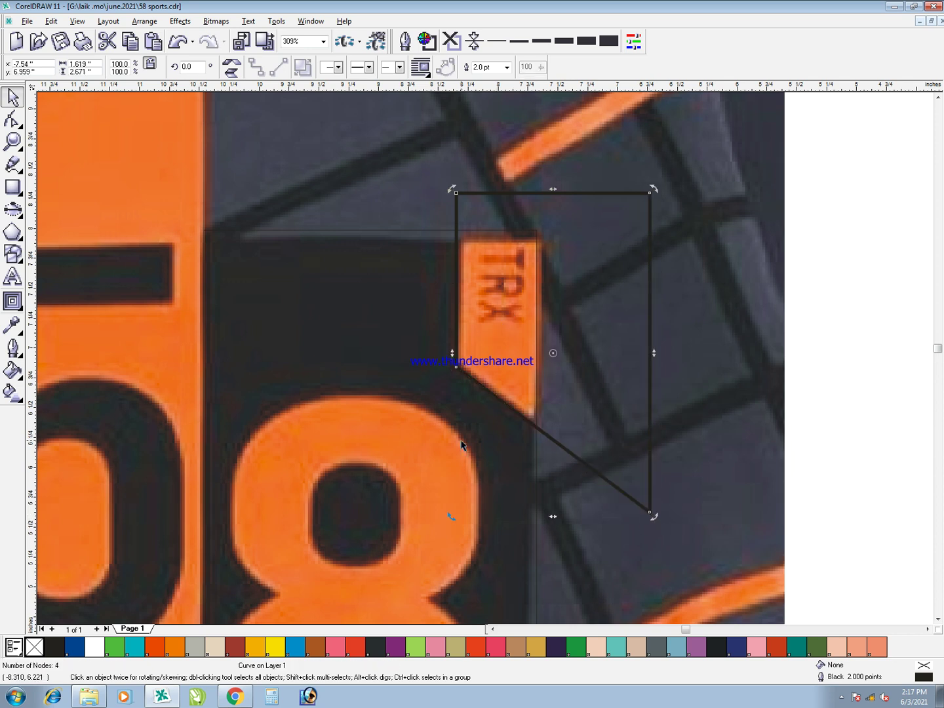
pyautogui.click(461, 440)
# Add the text TRX beside the tag and set its font to Bebas
pyautogui.click(608, 252)
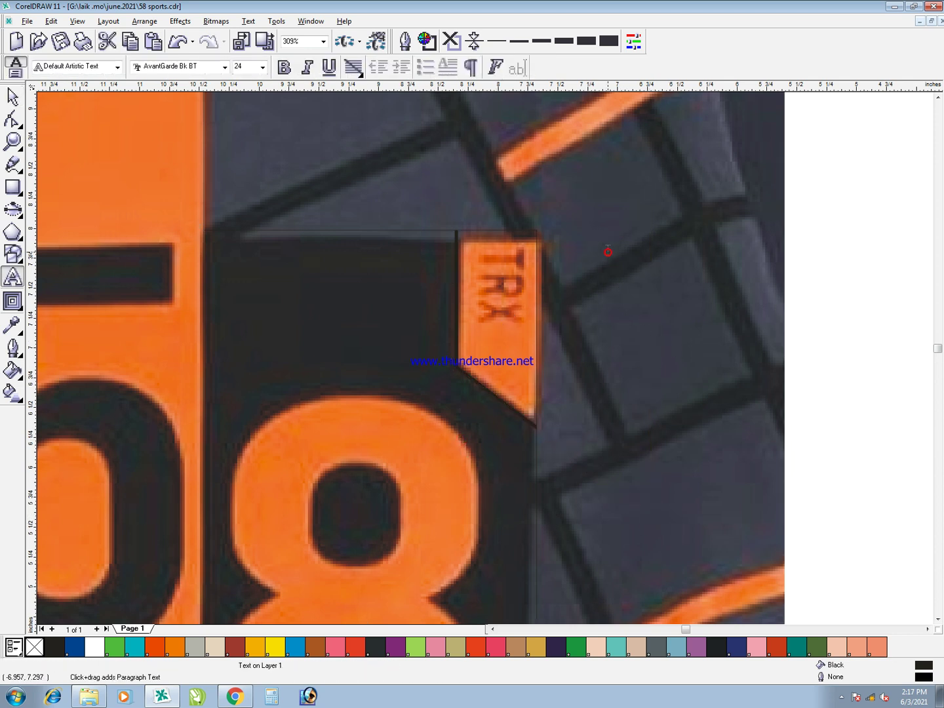
pyautogui.write('tr')
pyautogui.hotkey('ctrl', 'space')
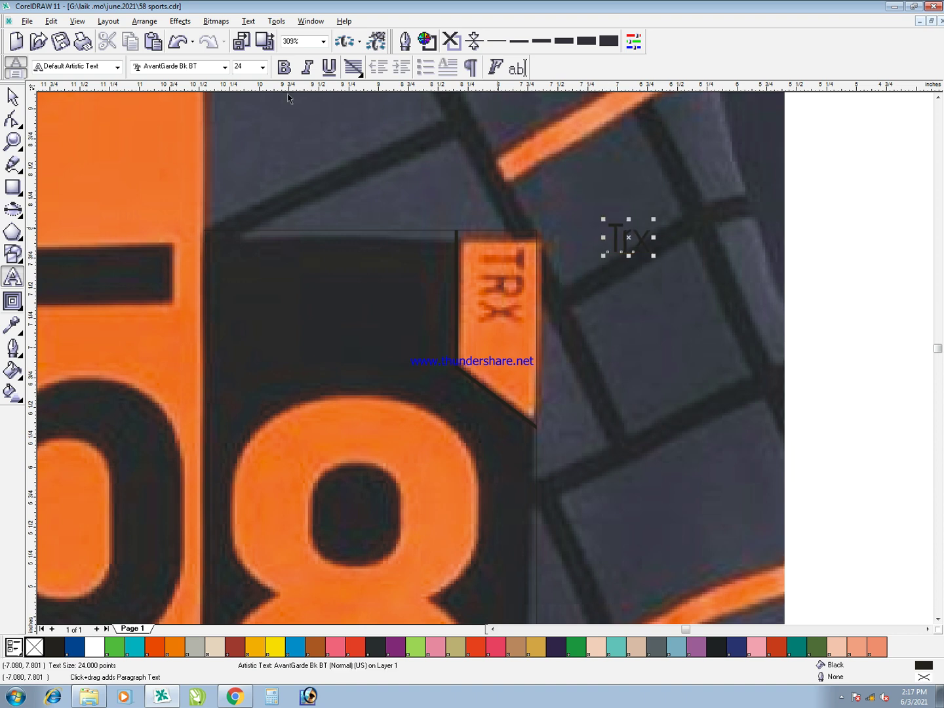
pyautogui.click(225, 66)
pyautogui.press('u')
pyautogui.press('u')
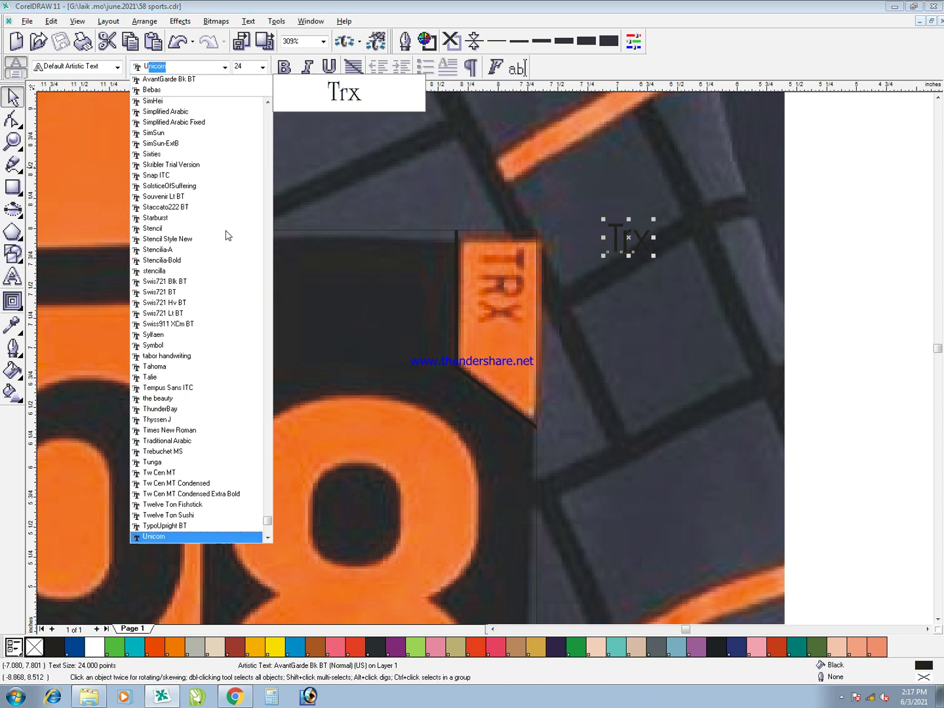
pyautogui.click(152, 90)
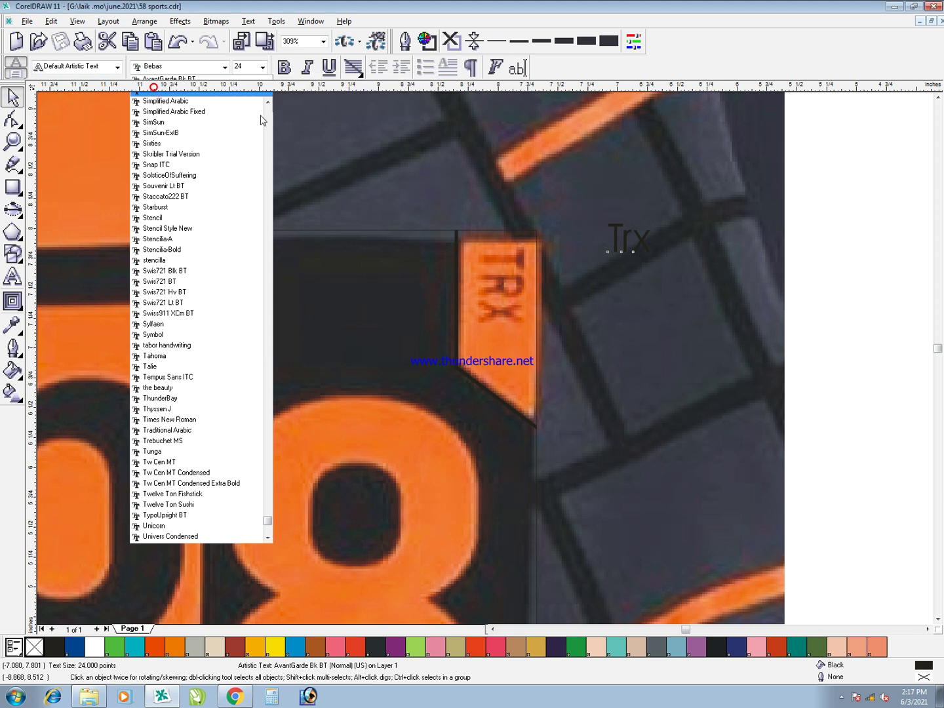
# Turn the TRX text vertical, enlarge it to about 31 points and place it over the photo's TRX lettering
pyautogui.click(638, 235)
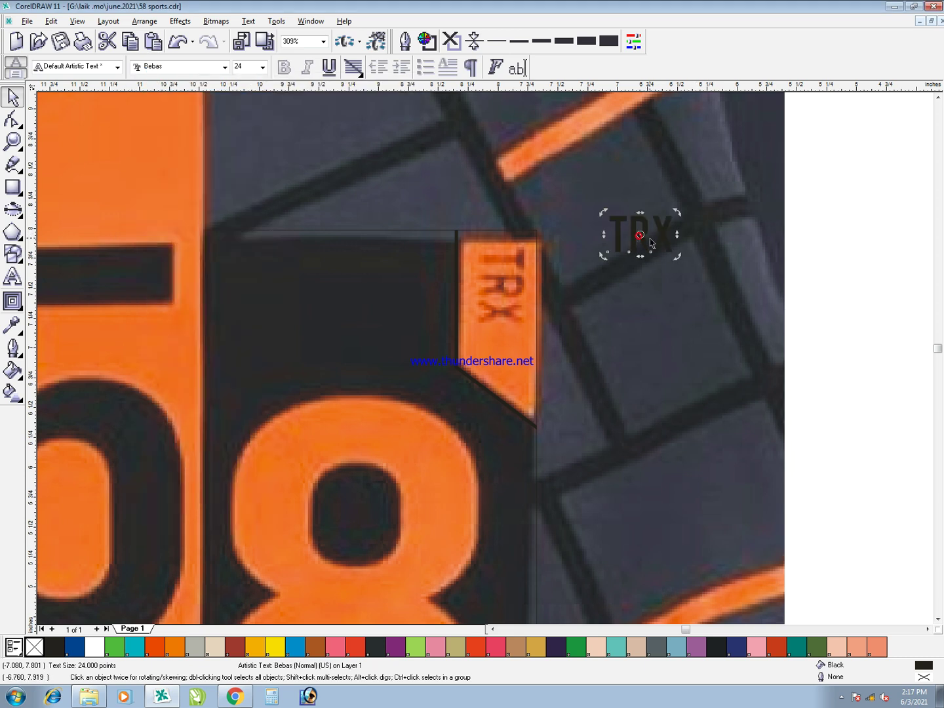
pyautogui.moveTo(680, 223); pyautogui.dragTo(672, 288)
pyautogui.moveTo(656, 236); pyautogui.dragTo(527, 335)
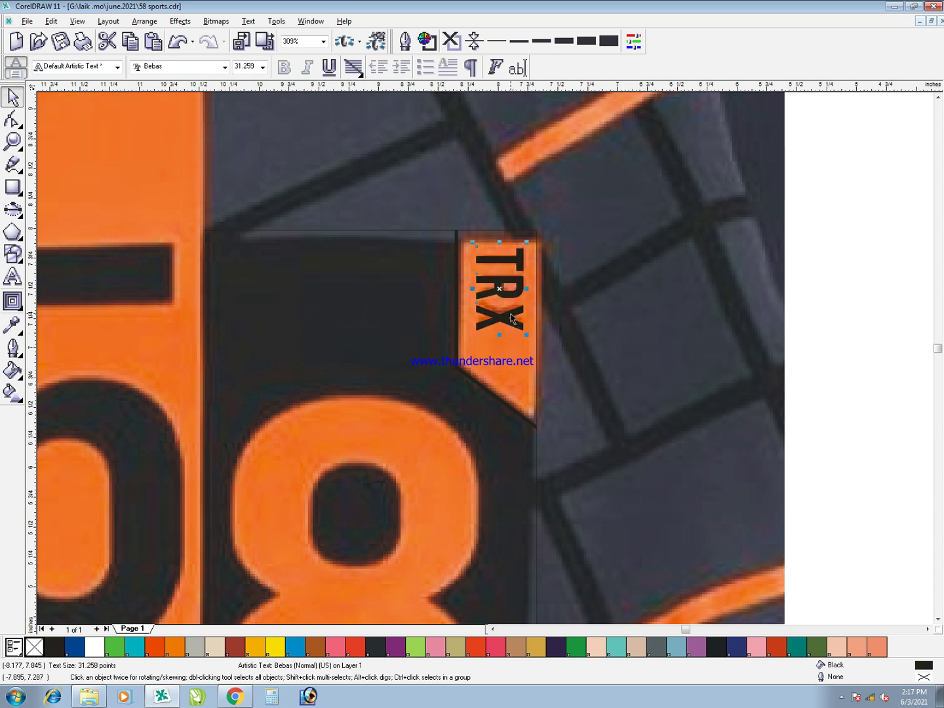
# Edit the contents of the 8 panel's PowerClip and fill the slanted tag shape with orange
pyautogui.keyDown('ctrl'); pyautogui.click(496, 369); pyautogui.keyUp('ctrl')
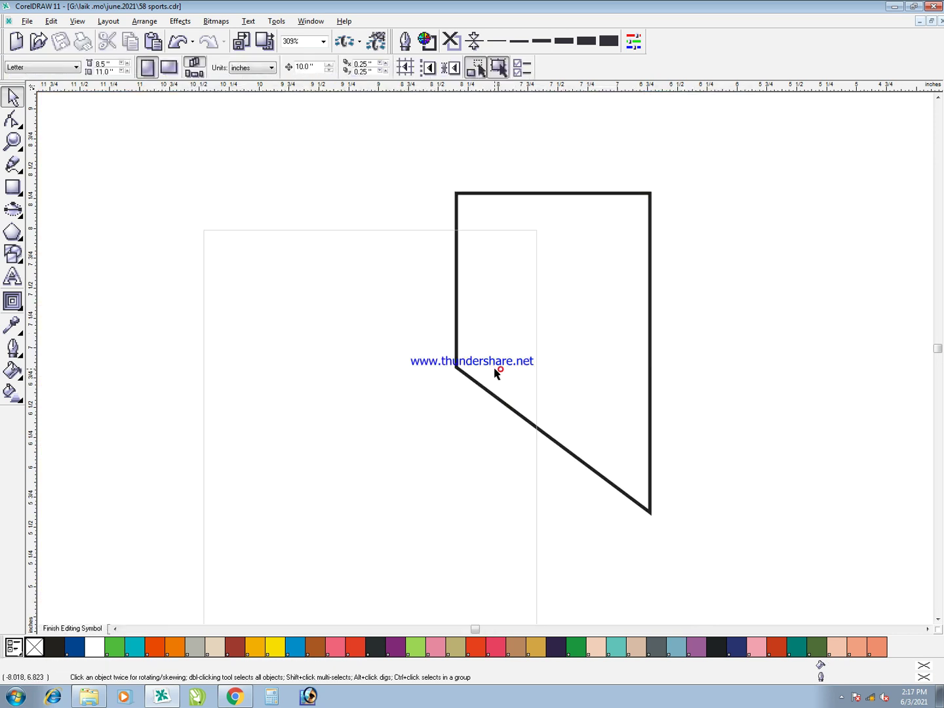
pyautogui.click(494, 369)
pyautogui.click(175, 646)
pyautogui.click(72, 628)
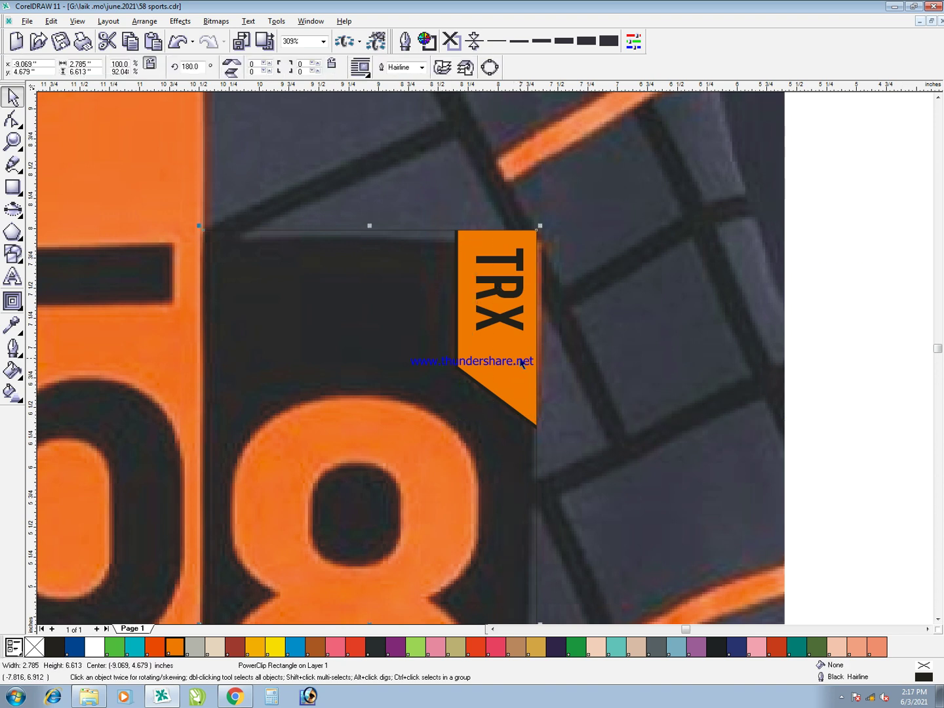
pyautogui.press('F3')
pyautogui.click(776, 416)
# Add the number 58 as artistic text beside the black panel and set its font to Bebas
pyautogui.press('F2')
pyautogui.moveTo(508, 259); pyautogui.dragTo(794, 611)
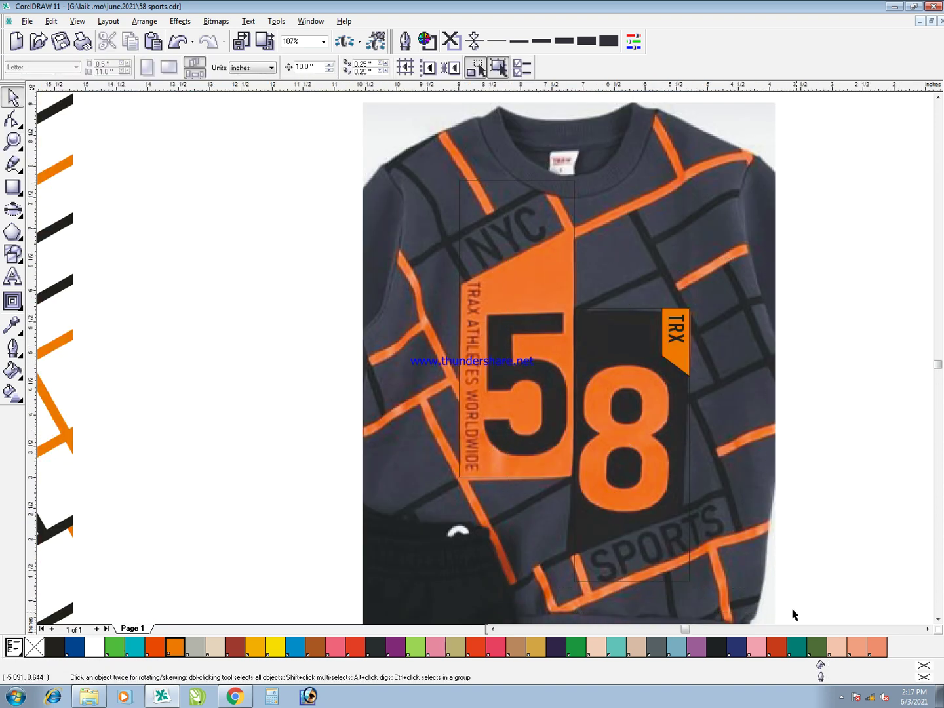
pyautogui.click(581, 328)
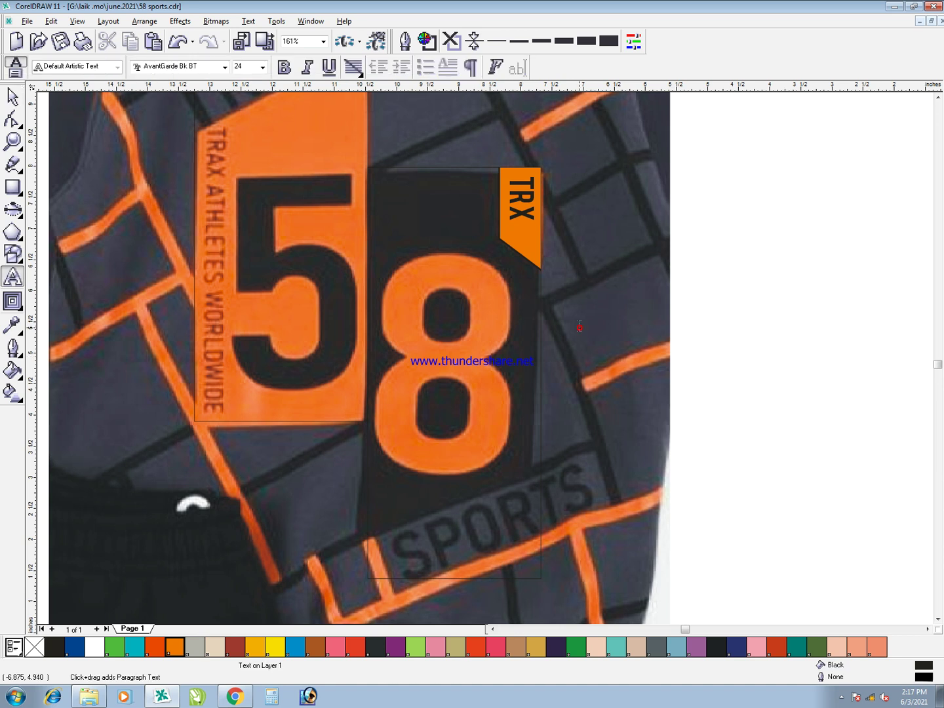
pyautogui.write('5')
pyautogui.click(12, 98)
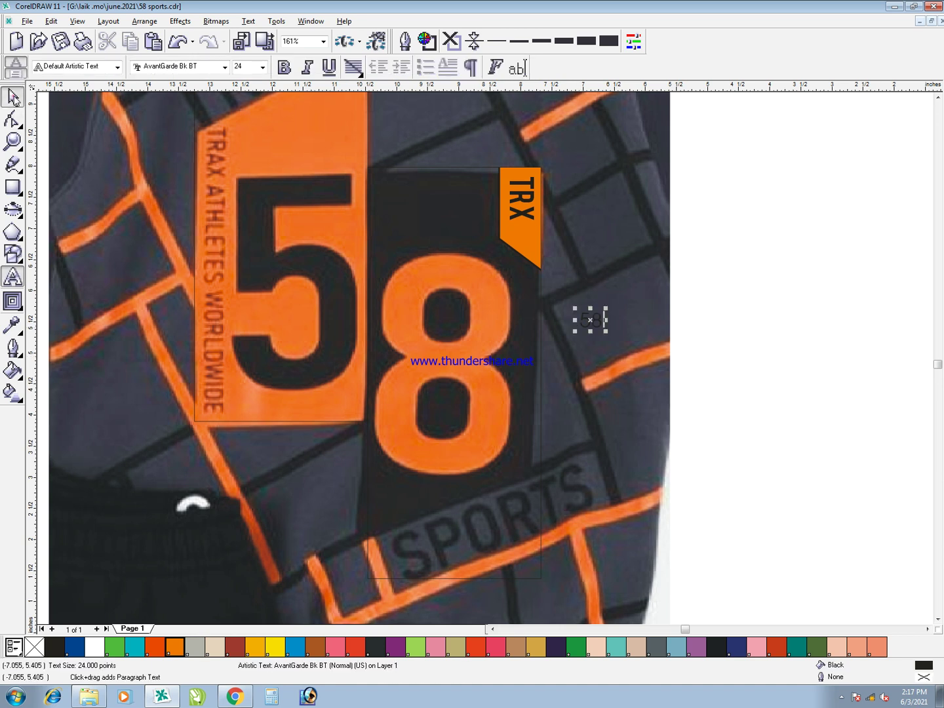
pyautogui.click(225, 67)
pyautogui.click(174, 92)
# Enlarge the 58 text over the photo's numerals, stretch it to about 147% width and fill it with red
pyautogui.moveTo(605, 332); pyautogui.dragTo(696, 415)
pyautogui.moveTo(658, 325); pyautogui.dragTo(423, 381)
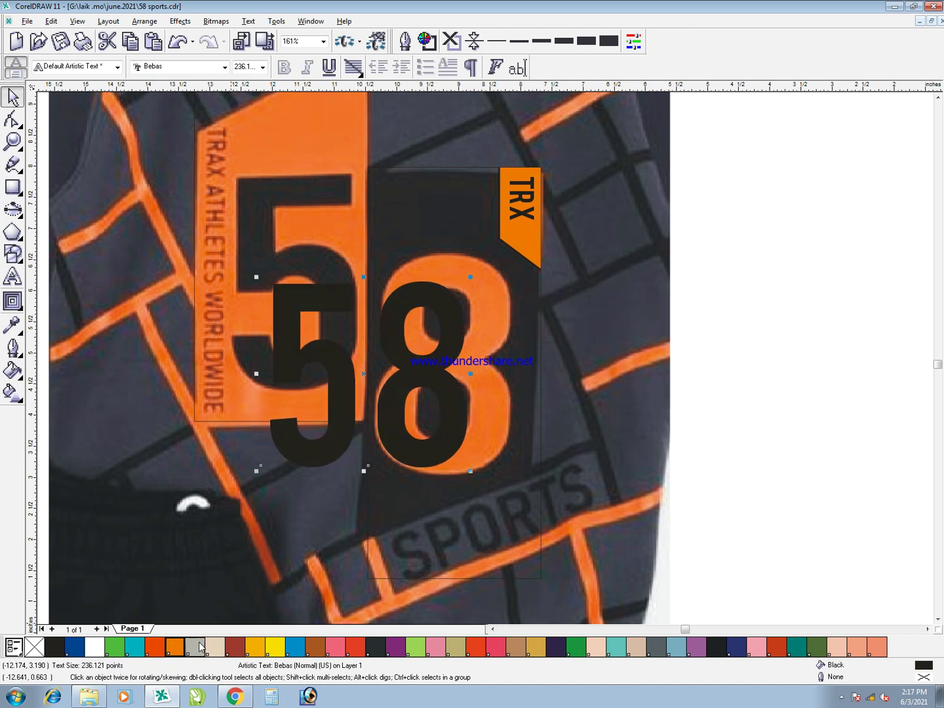
pyautogui.click(174, 647)
pyautogui.moveTo(470, 374); pyautogui.dragTo(518, 373)
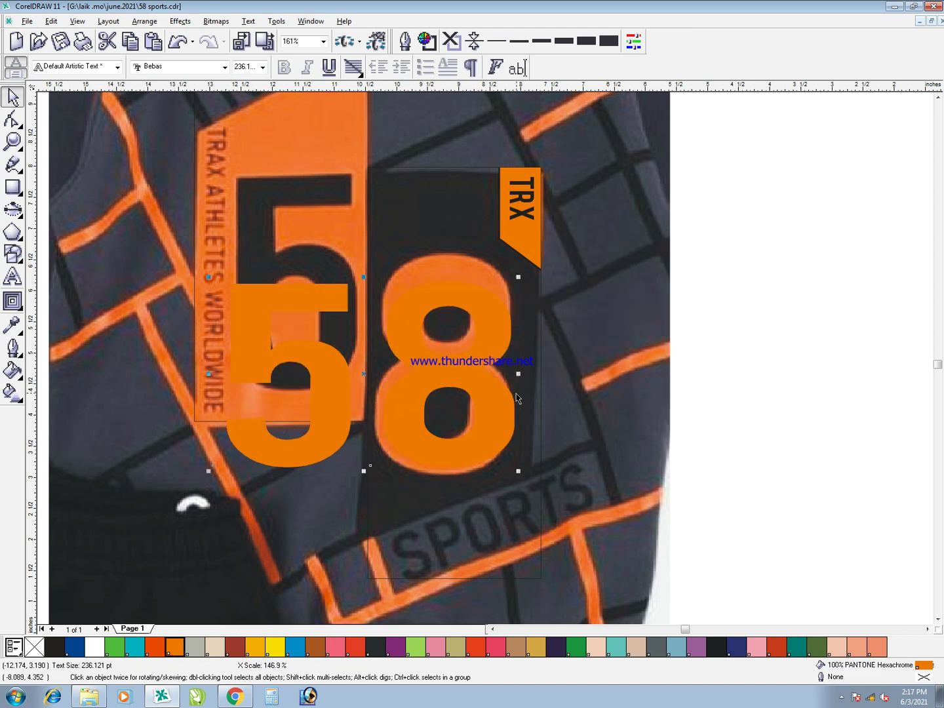
pyautogui.click(355, 646)
# Resize and reposition the red 58 text to about 284.5 points so its 8 matches the photo's 8
pyautogui.moveTo(363, 470); pyautogui.dragTo(365, 493)
pyautogui.moveTo(477, 385); pyautogui.dragTo(469, 373)
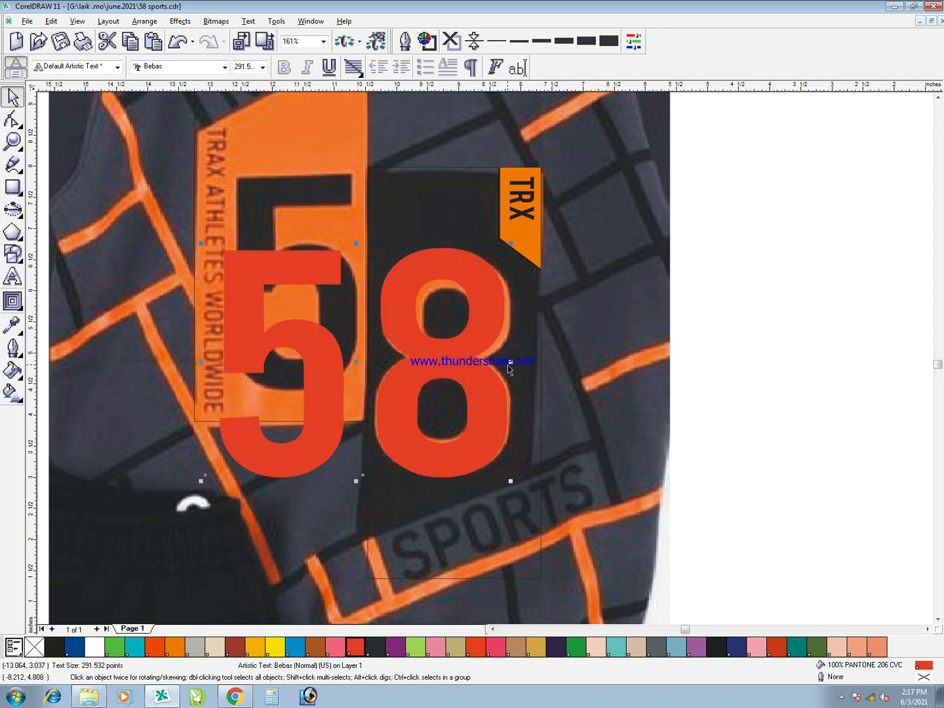
pyautogui.keyDown('shift'); pyautogui.click(508, 365); pyautogui.keyUp('shift')
pyautogui.click(524, 373)
pyautogui.click(476, 373)
pyautogui.moveTo(510, 363); pyautogui.dragTo(518, 363)
pyautogui.moveTo(359, 249); pyautogui.dragTo(360, 258)
pyautogui.moveTo(468, 291); pyautogui.dragTo(468, 287)
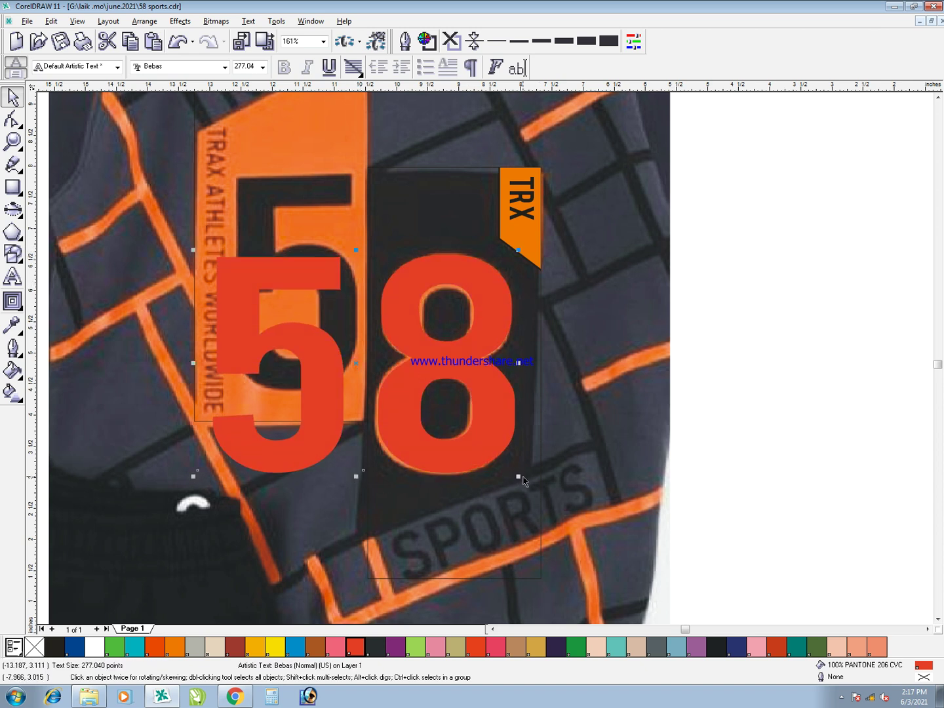
pyautogui.moveTo(519, 478); pyautogui.dragTo(523, 480)
# Break the 58 text into separate numerals as curves and centre the 8 horizontally on its panel rectangle
pyautogui.hotkey('ctrl', 'k')
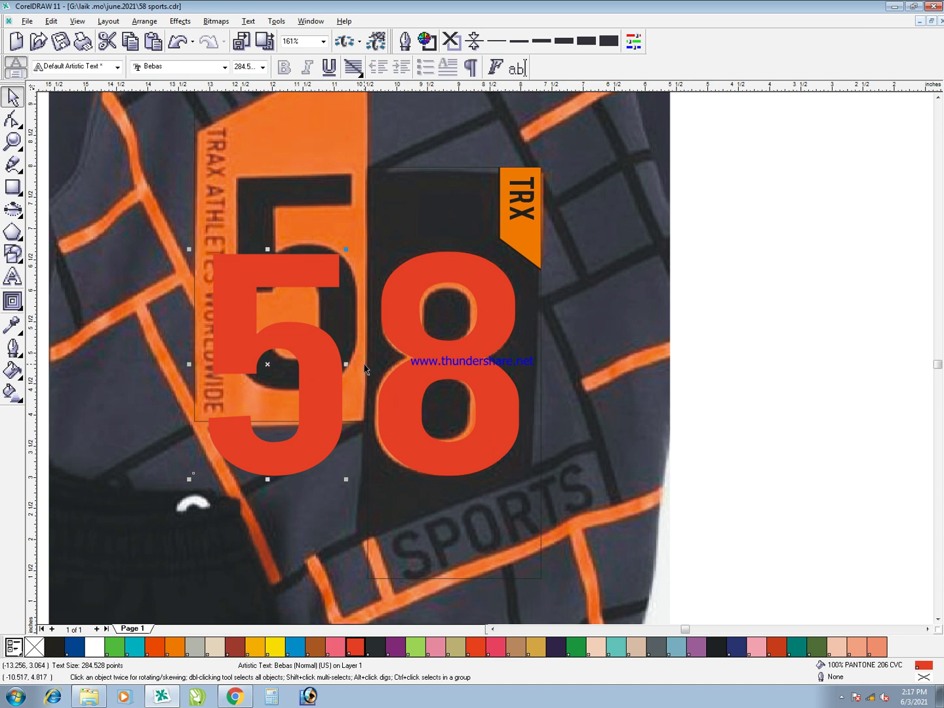
pyautogui.click(489, 350)
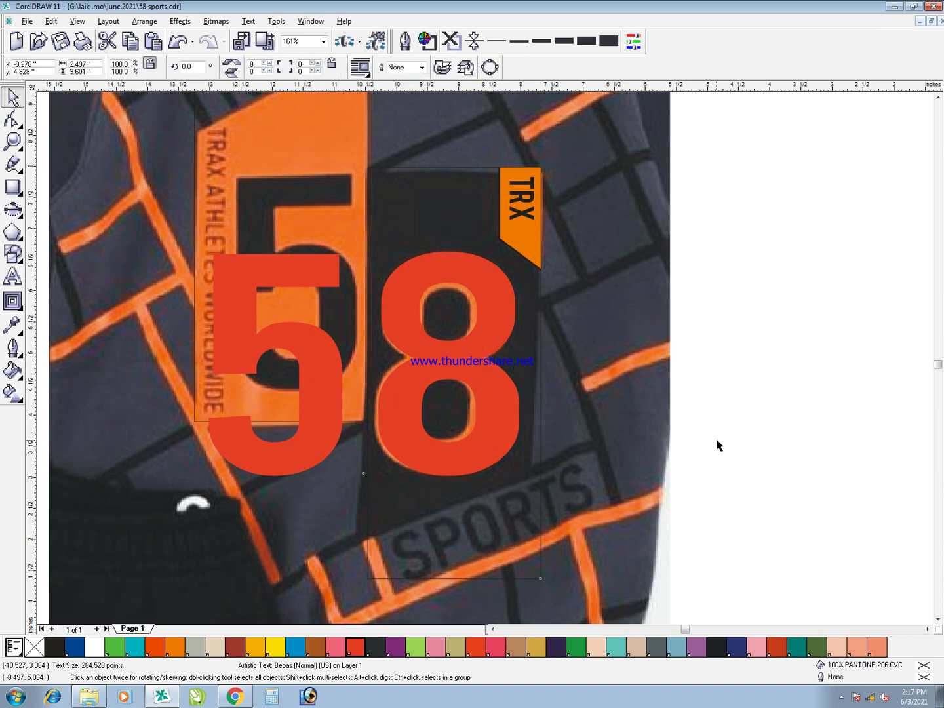
pyautogui.click(531, 368)
pyautogui.keyDown('shift'); pyautogui.click(530, 365); pyautogui.keyUp('shift')
pyautogui.press('c')
pyautogui.click(748, 501)
# Move the 5 onto the photo's 5, narrow it to about 1.967 inches wide and fill it with black
pyautogui.click(310, 268)
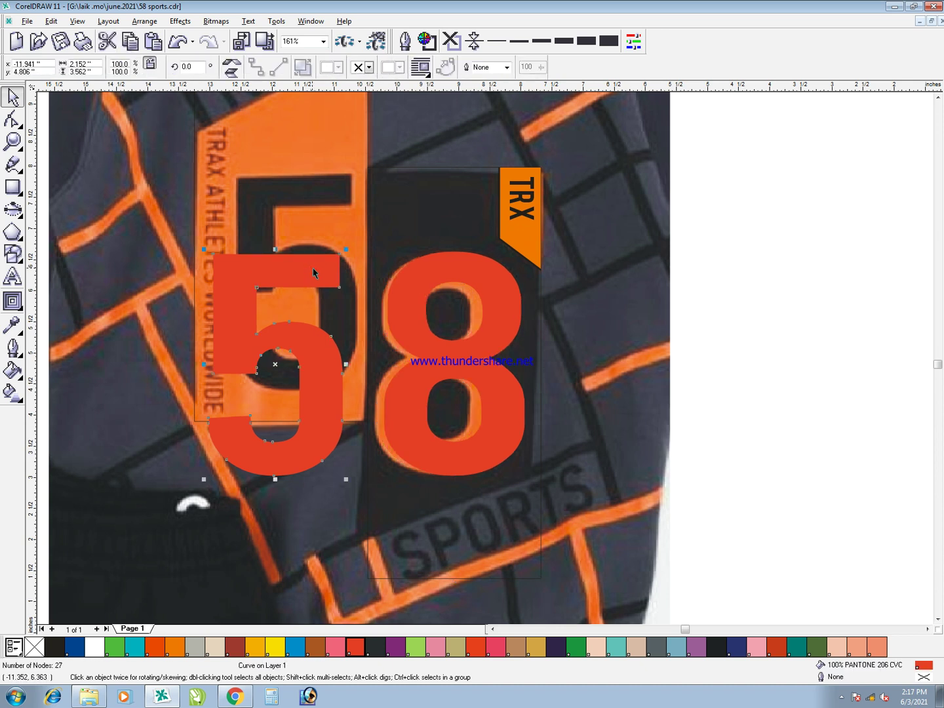
pyautogui.click(767, 439)
pyautogui.moveTo(297, 345); pyautogui.dragTo(298, 268)
pyautogui.moveTo(217, 286); pyautogui.dragTo(229, 286)
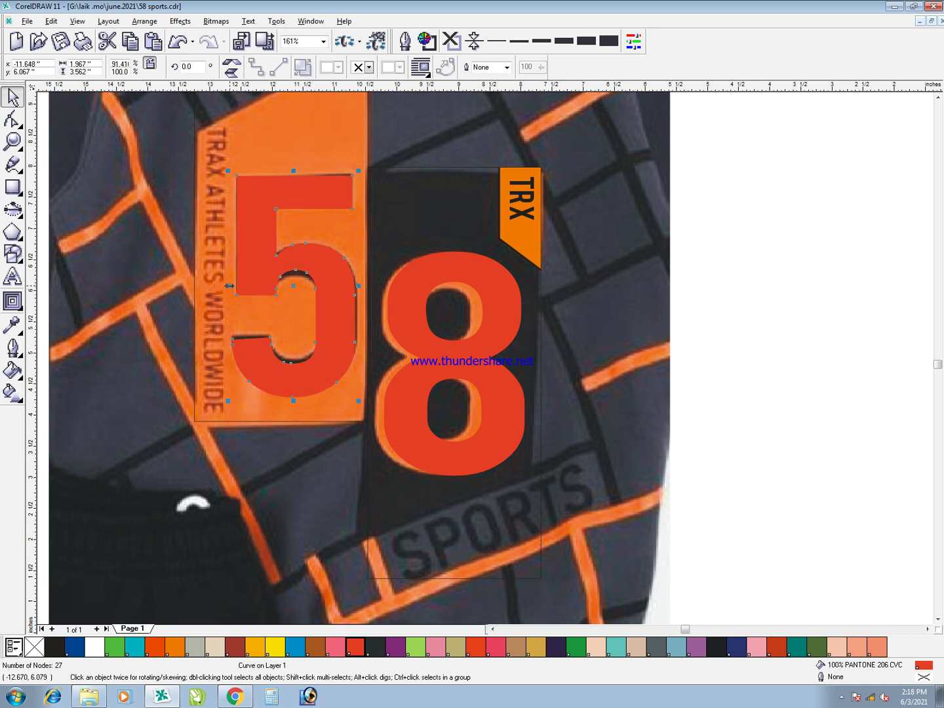
pyautogui.click(57, 652)
# Shift the 8 onto the photo's numeral in orange and fill the panel rectangle behind it with black
pyautogui.moveTo(461, 355); pyautogui.dragTo(453, 357)
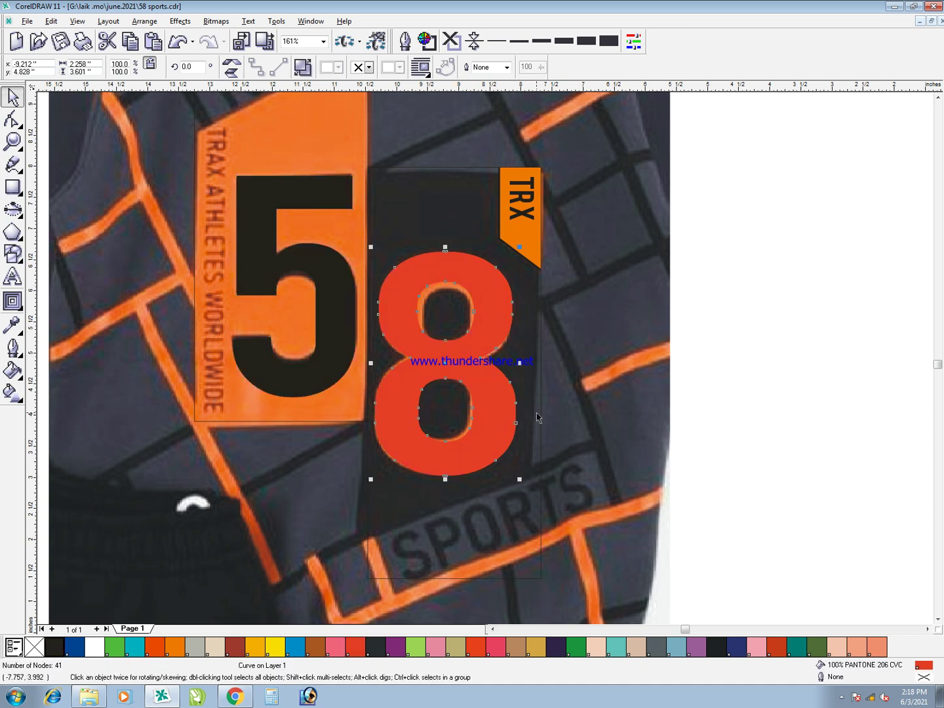
pyautogui.click(174, 650)
pyautogui.click(687, 477)
pyautogui.click(533, 371)
pyautogui.click(55, 652)
# Place a copy of the vertical TRX text beside the orange 5 panel and delete the panel pieces copied with it
pyautogui.press('F2')
pyautogui.moveTo(530, 518); pyautogui.dragTo(237, 67)
pyautogui.moveTo(633, 265); pyautogui.dragTo(225, 247)
pyautogui.rightClick(225, 248)
pyautogui.click(244, 254)
pyautogui.keyDown('shift'); pyautogui.click(213, 223); pyautogui.keyUp('shift')
pyautogui.click(125, 252)
pyautogui.press('Delete')
pyautogui.click(245, 221)
pyautogui.press('Delete')
# Replace the TRX copy beside the orange 5 panel with the text TRAX ATHLETES WORLSWIDE
pyautogui.click(229, 242)
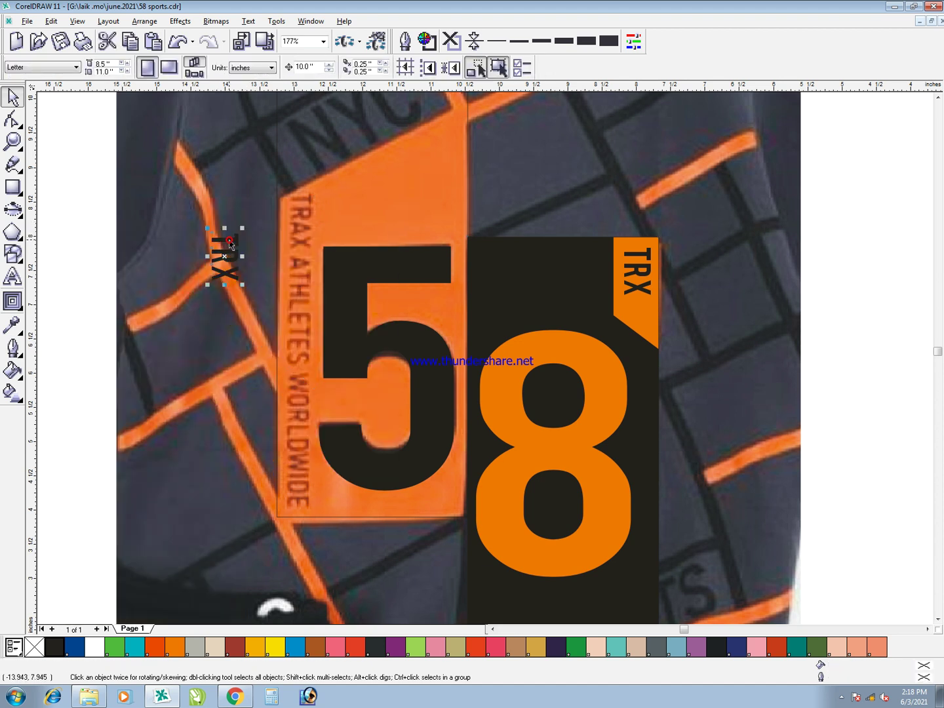
pyautogui.doubleClick(229, 244)
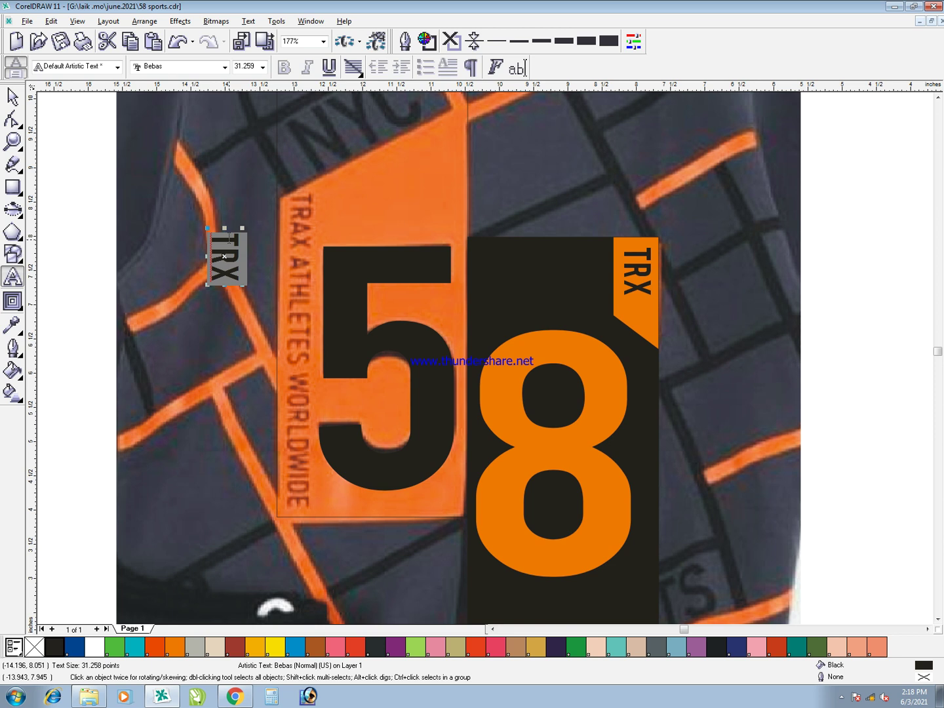
pyautogui.write('TRAX ')
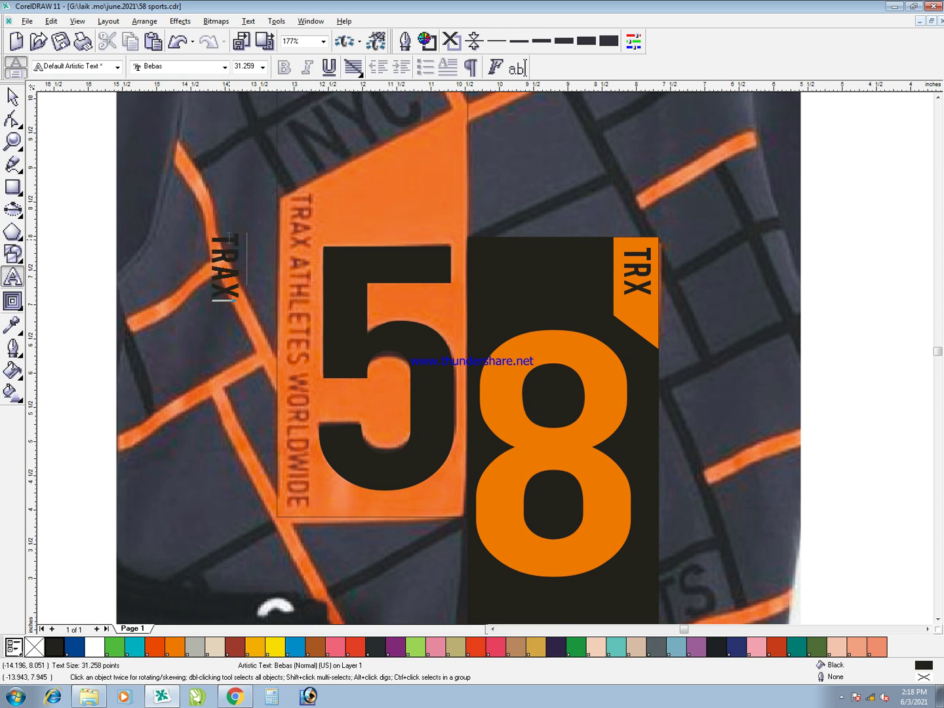
pyautogui.write('ATHLE')
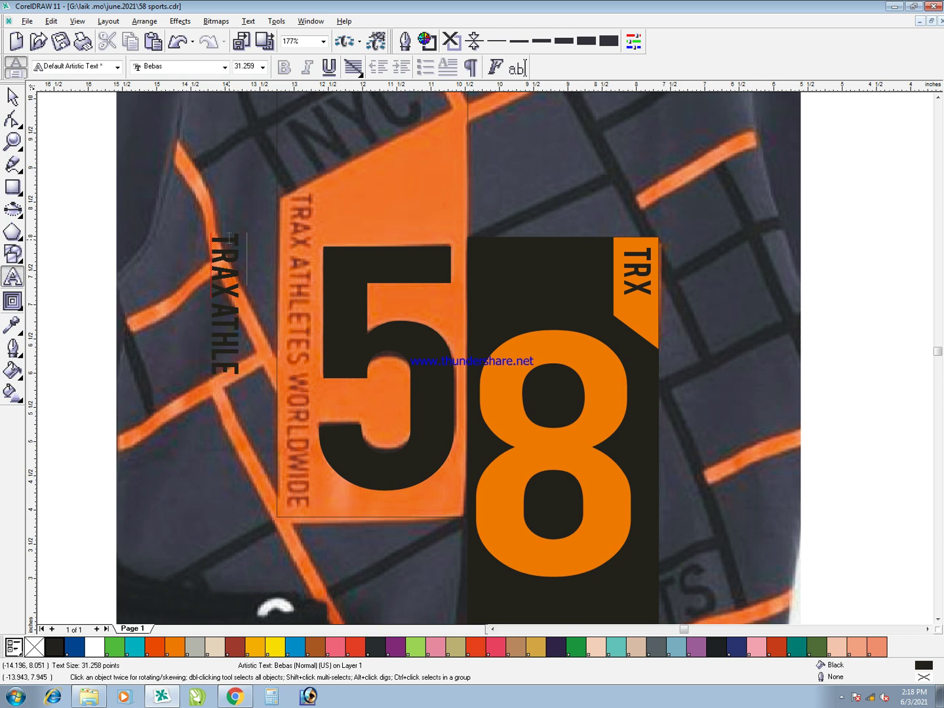
pyautogui.write('TES W')
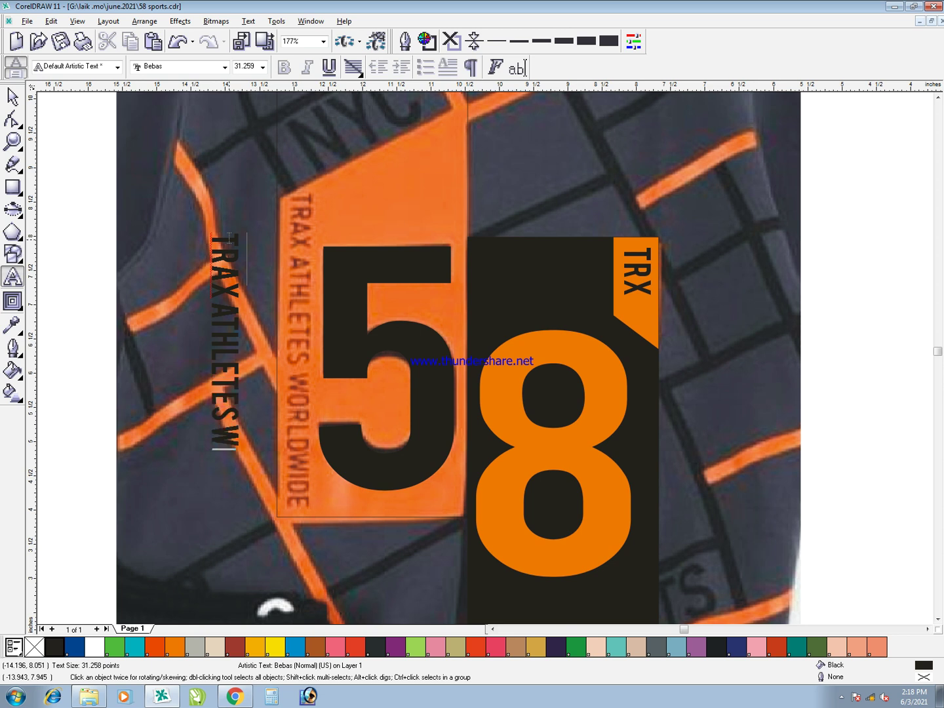
pyautogui.write('ORLSWIDE')
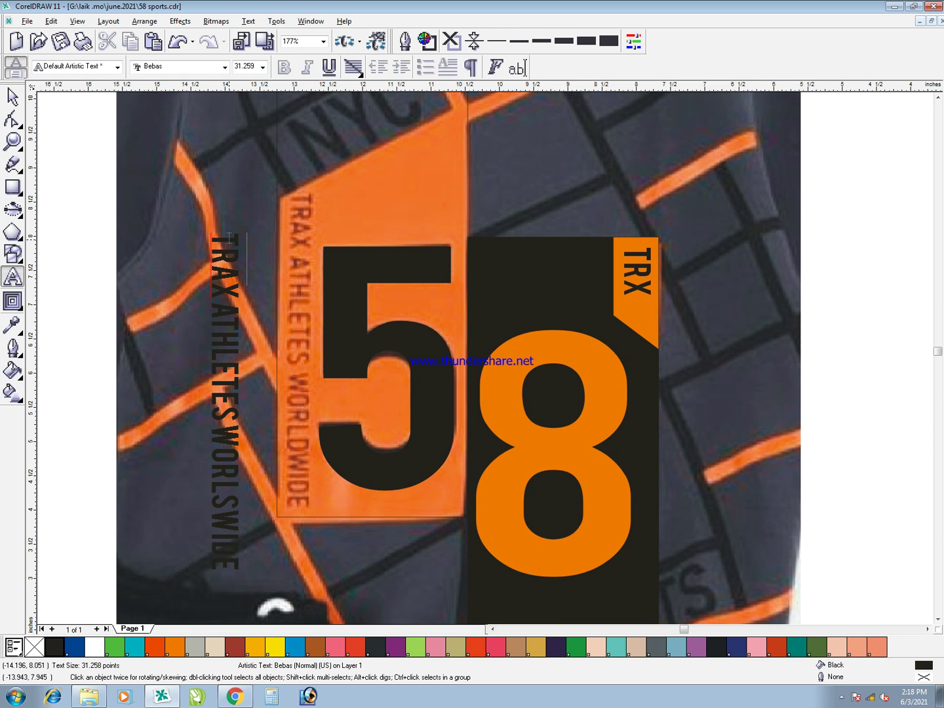
# Move the vertical lettering onto the photo's matching text and scale it to about 4.58 inches long
pyautogui.click(13, 97)
pyautogui.moveTo(241, 255); pyautogui.dragTo(310, 221)
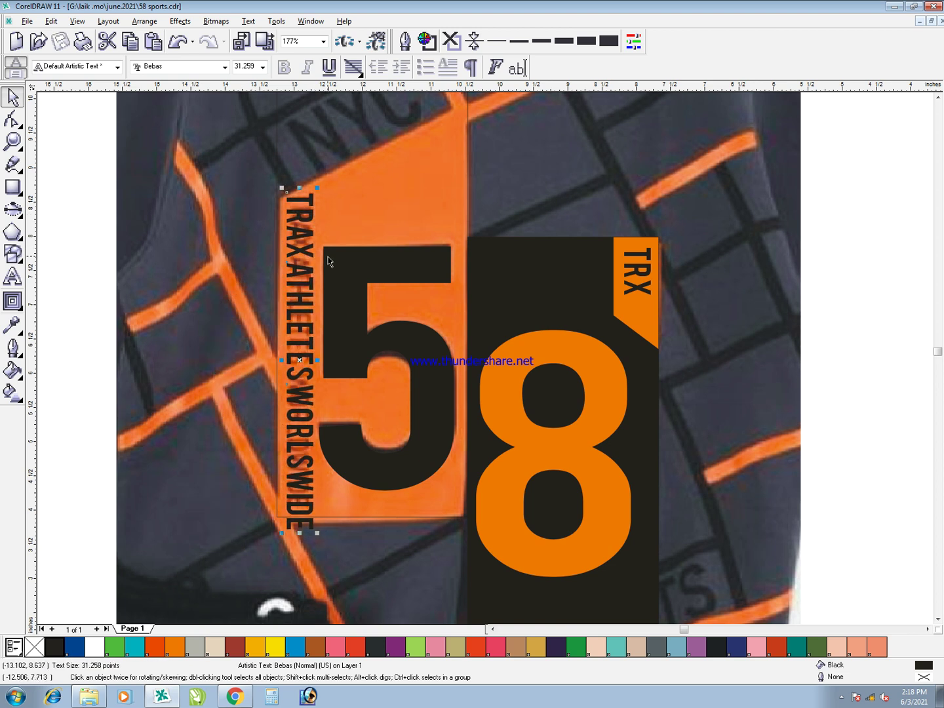
pyautogui.moveTo(299, 534); pyautogui.dragTo(305, 515)
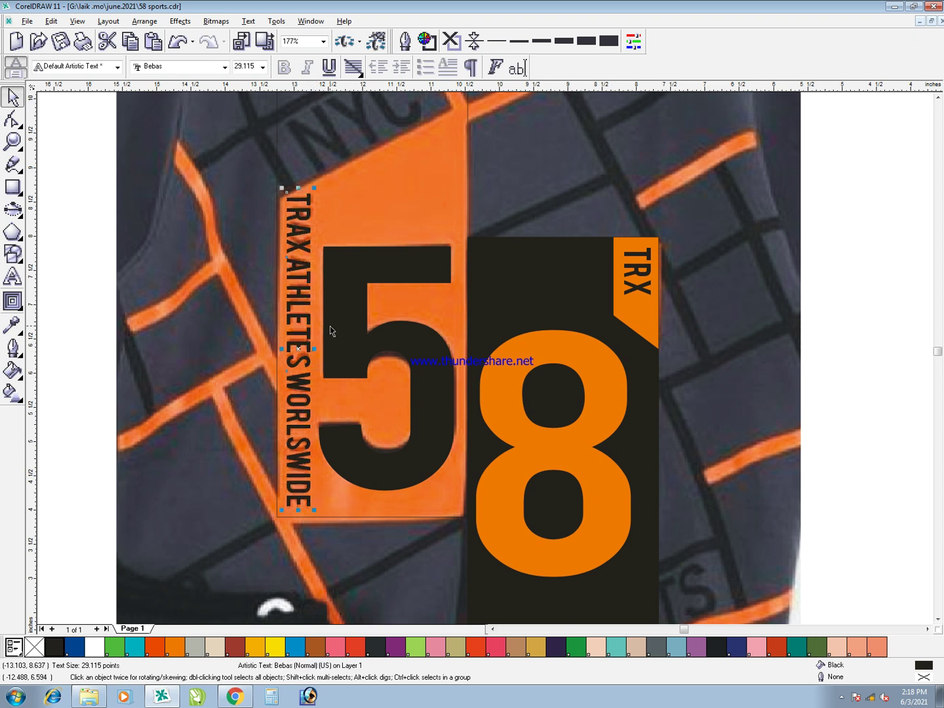
pyautogui.moveTo(279, 349); pyautogui.dragTo(283, 349)
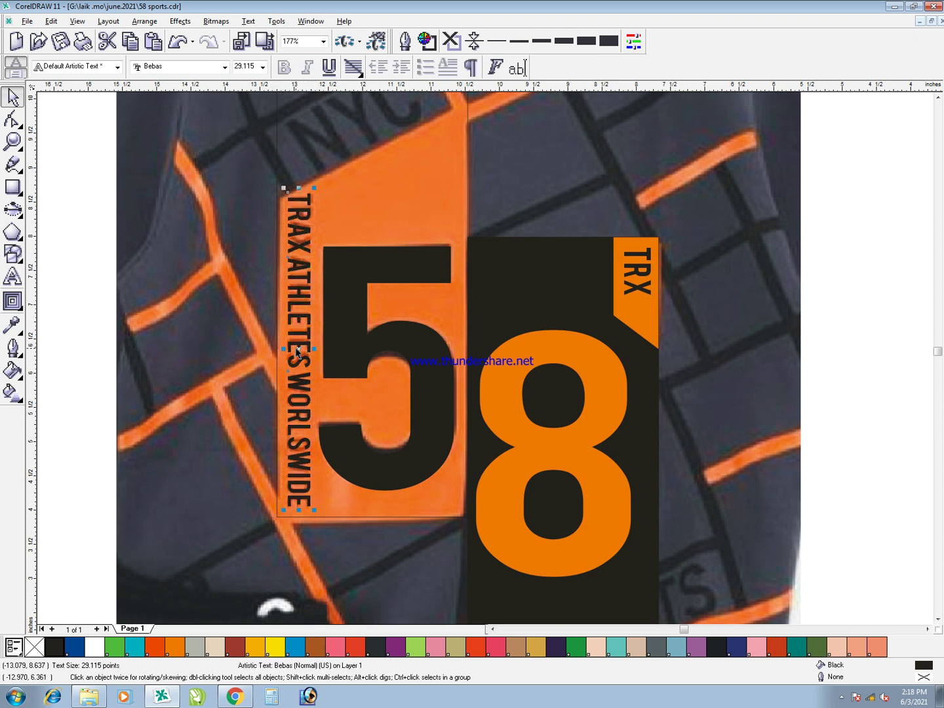
# Extend the lower edge of the 5 panel's rectangle to the photo's panel edge, making it 7.185 inches high
pyautogui.press('F2')
pyautogui.moveTo(341, 554); pyautogui.dragTo(275, 123)
pyautogui.scroll(-1, 563, 474)
pyautogui.moveTo(405, 510); pyautogui.dragTo(404, 519)
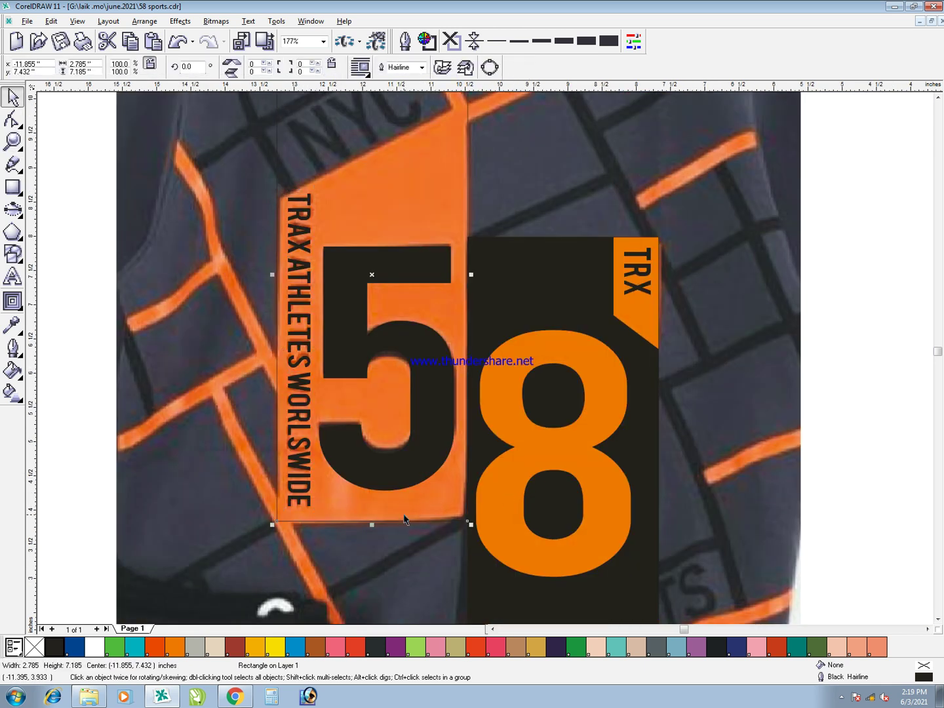
# Shorten the vertical TRAX lettering slightly from its upper end, to a text size of 29.017 points
pyautogui.click(311, 503)
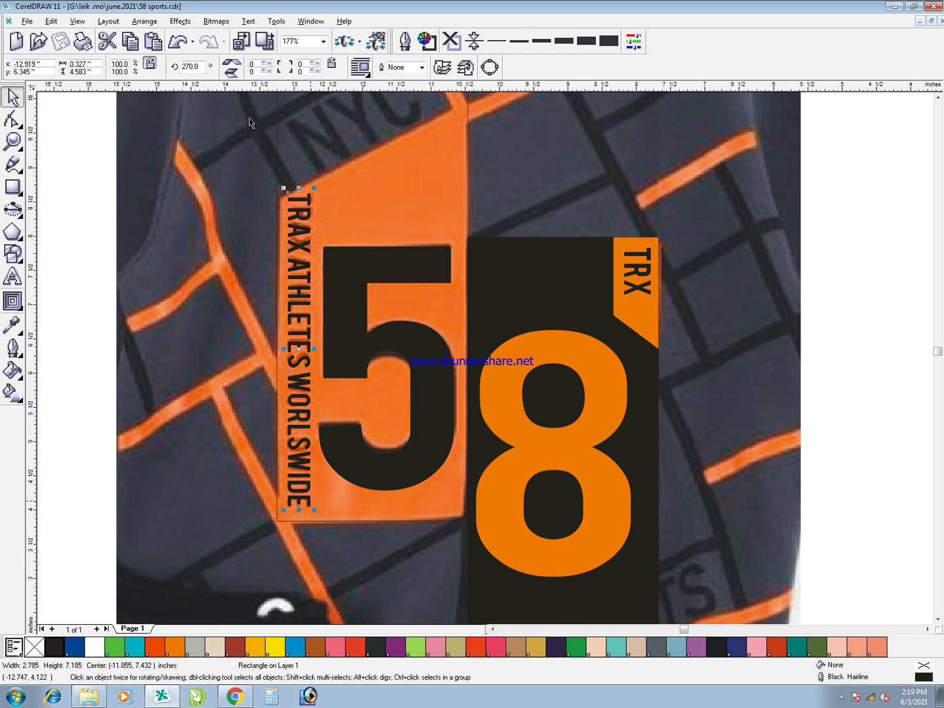
pyautogui.scroll(4, 444, 342)
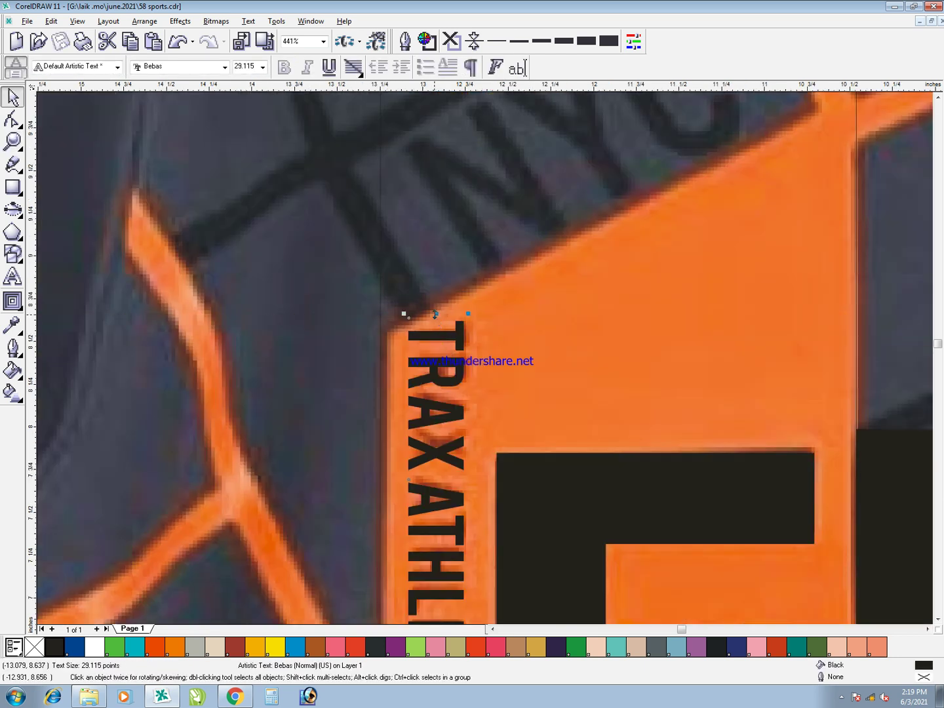
pyautogui.moveTo(434, 315); pyautogui.dragTo(435, 317)
pyautogui.press('F3')
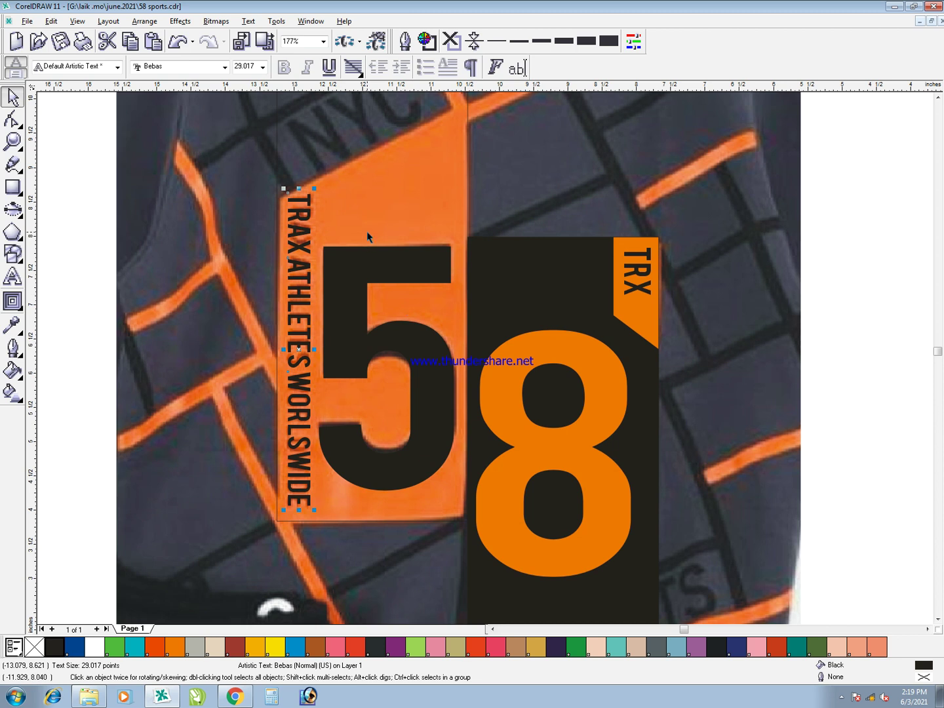
# PowerClip the 8 with its TRX tab and the 5 with its vertical lettering inside their panel rectangles
pyautogui.click(367, 244)
pyautogui.scroll(-2, 396, 249)
pyautogui.click(648, 463)
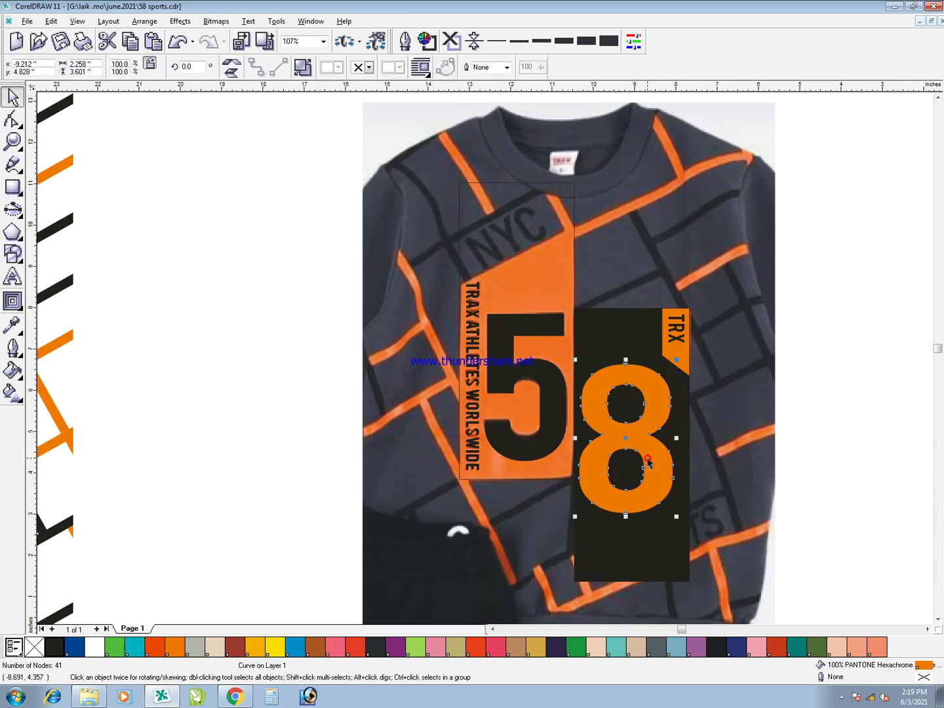
pyautogui.click(624, 341)
pyautogui.moveTo(817, 474); pyautogui.dragTo(627, 257)
pyautogui.click(522, 334)
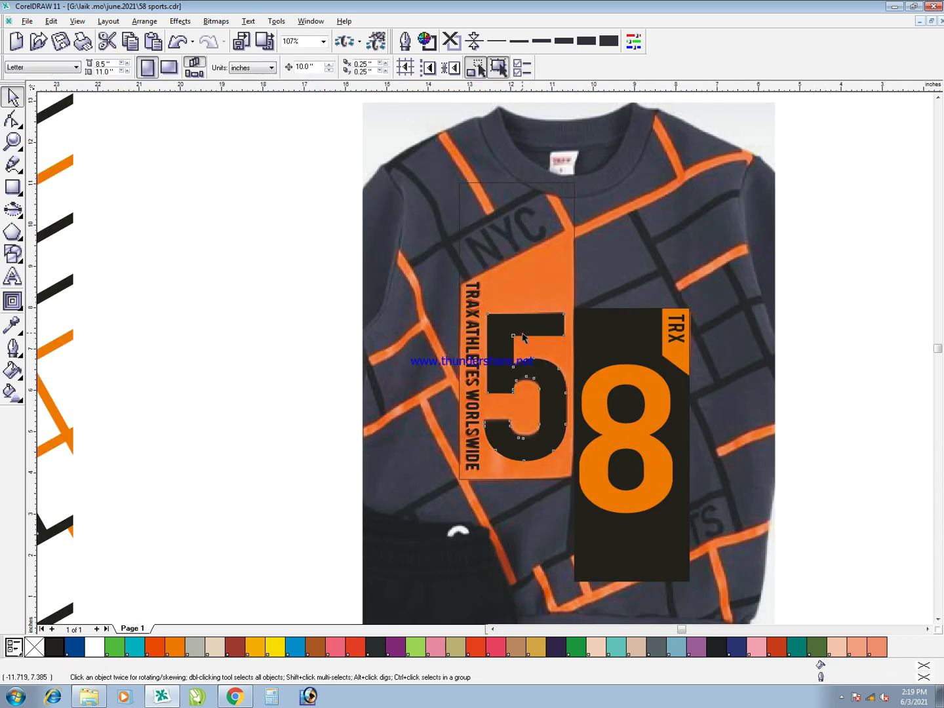
pyautogui.click(518, 289)
# Select both number panels and move them 20 inches left onto the striped artwork
pyautogui.click(240, 197)
pyautogui.moveTo(280, 159); pyautogui.dragTo(744, 588)
pyautogui.press('F3')
pyautogui.press('F3')
pyautogui.press('F2')
pyautogui.moveTo(229, 238); pyautogui.dragTo(533, 525)
pyautogui.press('Left')
pyautogui.press('Left')
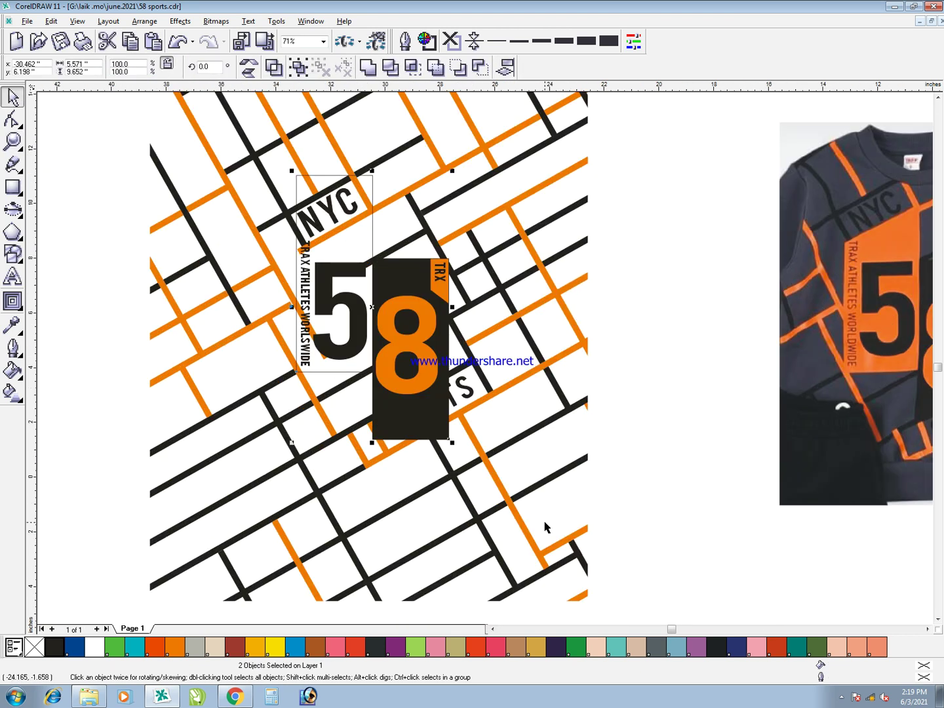
# Remove the black fill from the 8 panel's rectangle
pyautogui.click(429, 433)
pyautogui.click(34, 647)
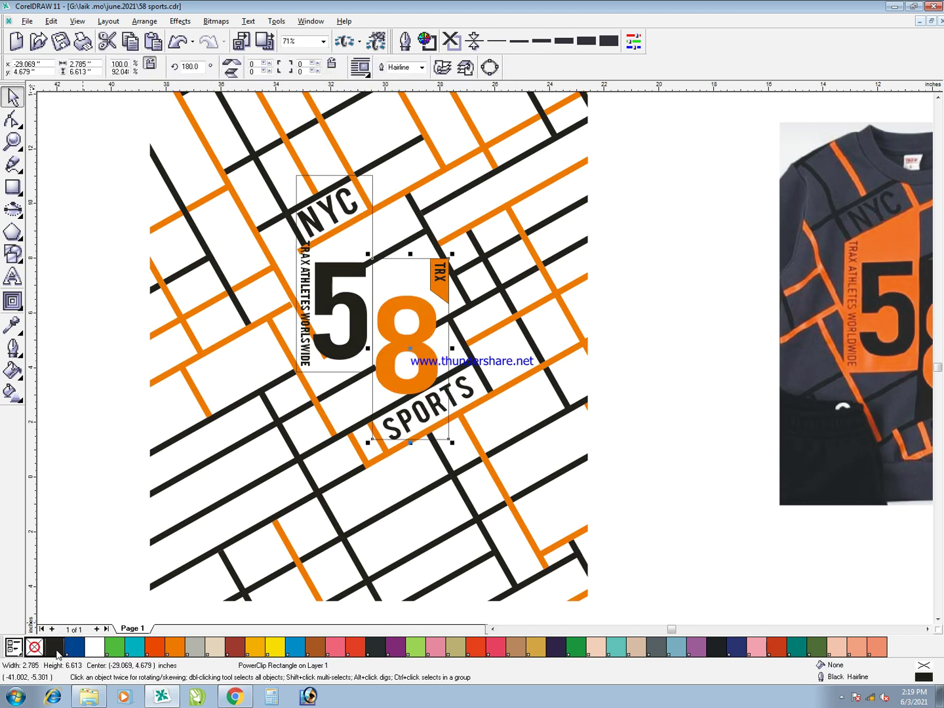
pyautogui.click(628, 486)
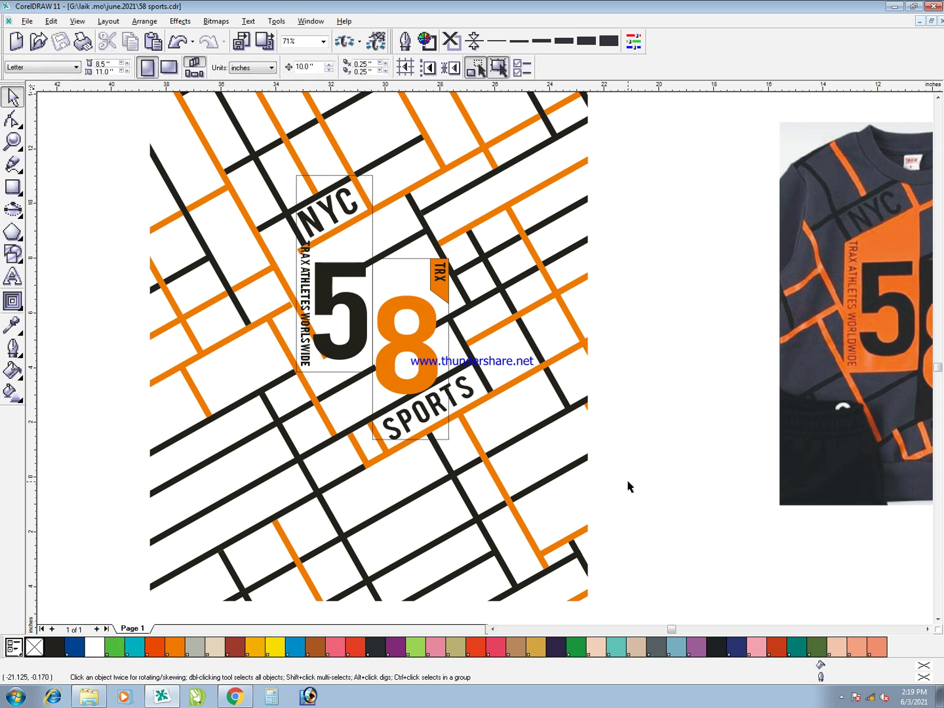
# Raise the 8 panel slightly over the SPORTS stripe and save the file
pyautogui.press('F4')
pyautogui.press('z')
pyautogui.moveTo(283, 292); pyautogui.dragTo(491, 464)
pyautogui.click(350, 331)
pyautogui.keyDown('shift'); pyautogui.click(237, 308); pyautogui.keyUp('shift')
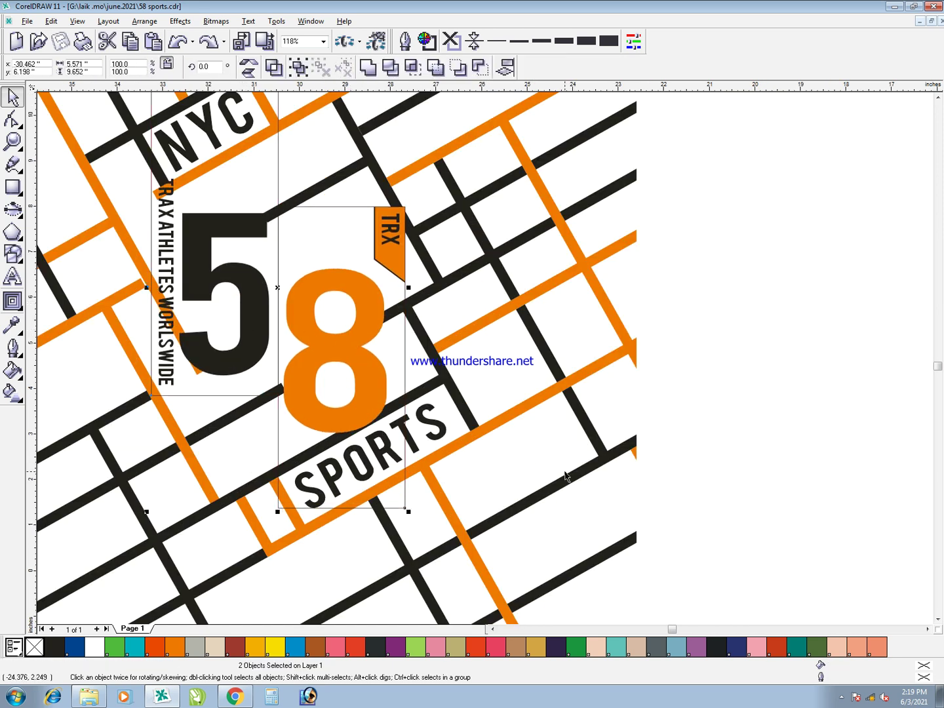
pyautogui.click(607, 489)
pyautogui.click(362, 349)
pyautogui.keyDown('ctrl'); pyautogui.click(363, 352); pyautogui.keyUp('ctrl')
pyautogui.moveTo(363, 355); pyautogui.dragTo(403, 331)
pyautogui.keyDown('ctrl'); pyautogui.click(584, 424); pyautogui.keyUp('ctrl')
pyautogui.click(703, 471)
pyautogui.hotkey('ctrl', 's')
# PowerClip both number panels inside the frame of the striped artwork
pyautogui.click(416, 407)
pyautogui.press('F4')
pyautogui.click(341, 338)
pyautogui.keyDown('shift'); pyautogui.click(309, 333); pyautogui.keyUp('shift')
pyautogui.hotkey('alt', 'c')
pyautogui.press('w')
pyautogui.press('p')
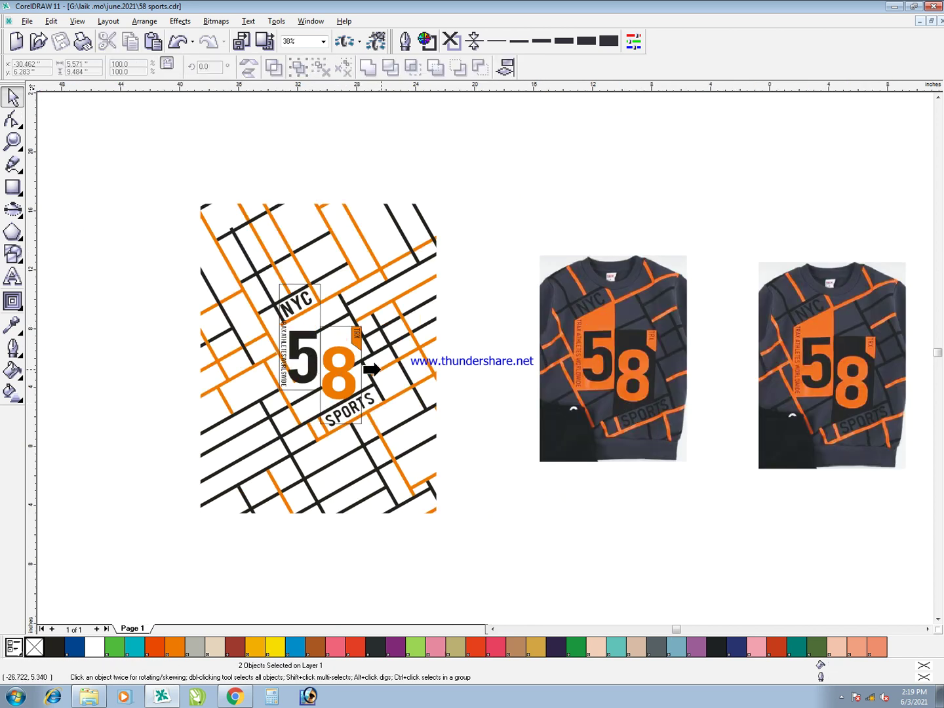
pyautogui.click(381, 369)
# Open the contents of the striped artwork's PowerClip frame for editing
pyautogui.keyDown('ctrl'); pyautogui.click(346, 371); pyautogui.keyUp('ctrl')
pyautogui.press('F2')
pyautogui.moveTo(409, 539); pyautogui.dragTo(235, 198)
pyautogui.click(496, 248)
pyautogui.scroll(-4, 503, 228)
pyautogui.hotkey('shift', 'Right')
pyautogui.hotkey('shift', 'Right')
pyautogui.hotkey('shift', 'Right')
pyautogui.hotkey('shift', 'Left')
pyautogui.hotkey('shift', 'Left')
pyautogui.hotkey('shift', 'Left')
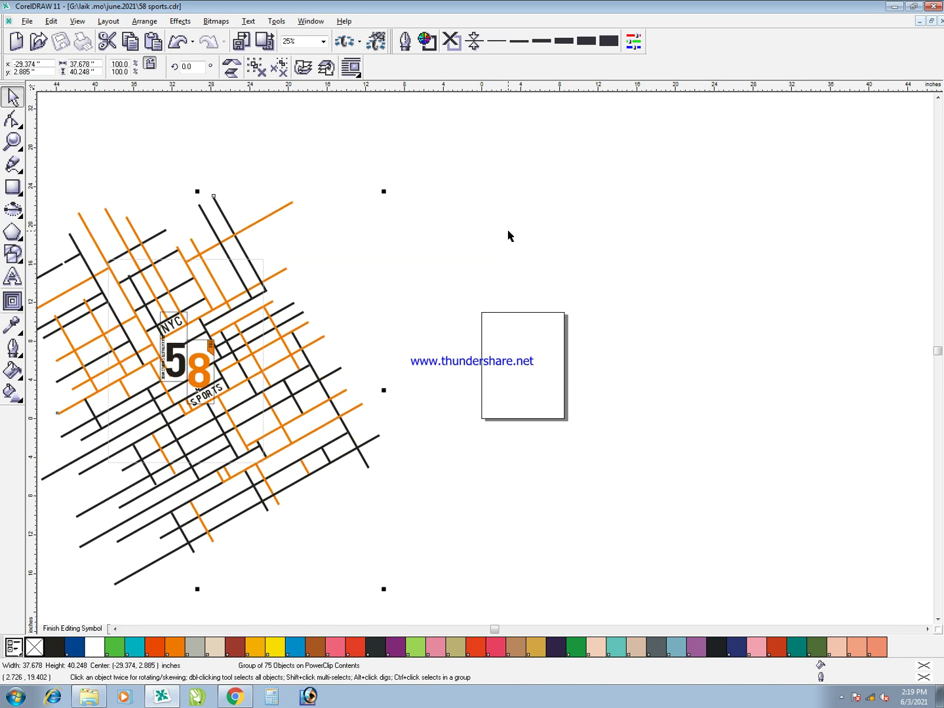
# Duplicate the whole stripe group and place the copy 40 inches to the right
pyautogui.click(364, 291)
pyautogui.click(282, 271)
pyautogui.press('KP_Add')
pyautogui.hotkey('shift', 'Right')
pyautogui.hotkey('shift', 'Right')
pyautogui.hotkey('shift', 'Right')
pyautogui.hotkey('shift', 'Right')
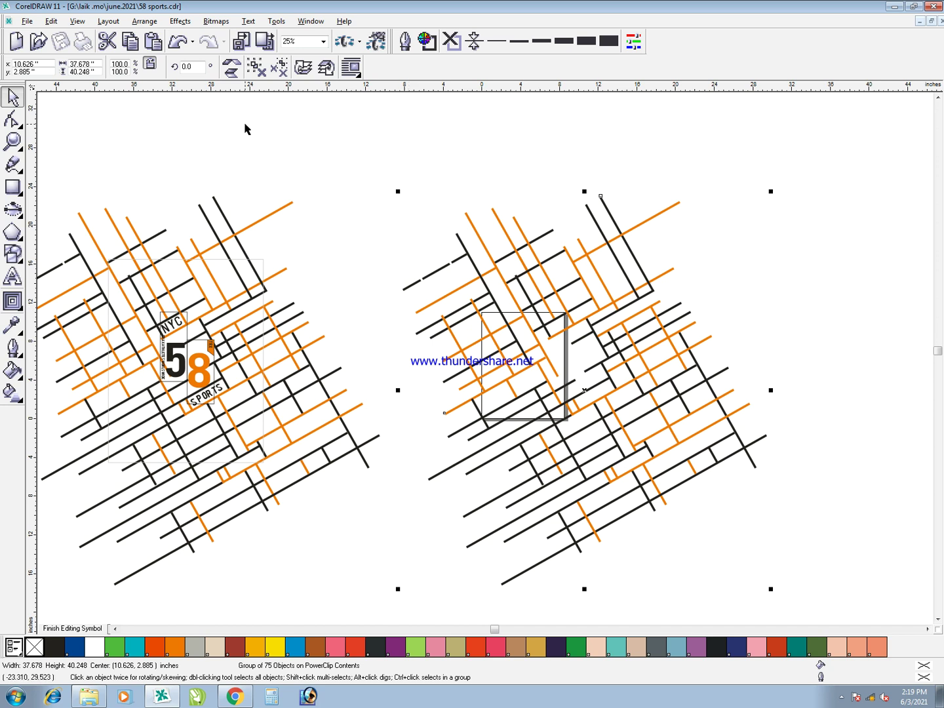
# Ungroup the copy, delete all but the orange NYC stripe and black SPORTS stripe, and move the black one back 40 inches left
pyautogui.click(279, 66)
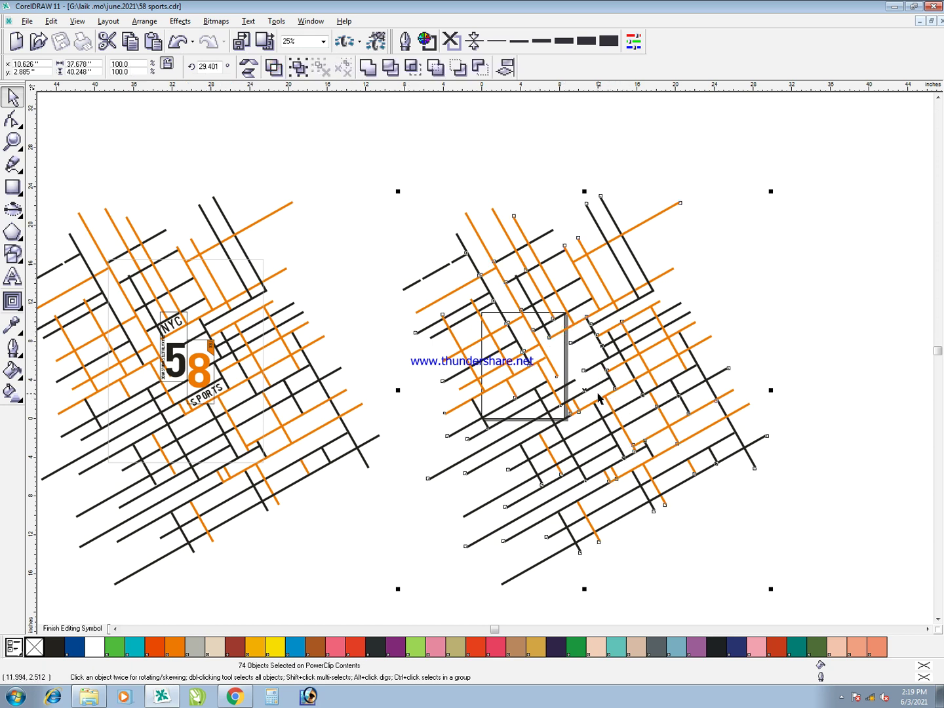
pyautogui.press('Delete')
pyautogui.click(599, 386)
pyautogui.hotkey('shift', 'Left')
pyautogui.hotkey('shift', 'Left')
pyautogui.hotkey('shift', 'Left')
pyautogui.hotkey('shift', 'Left')
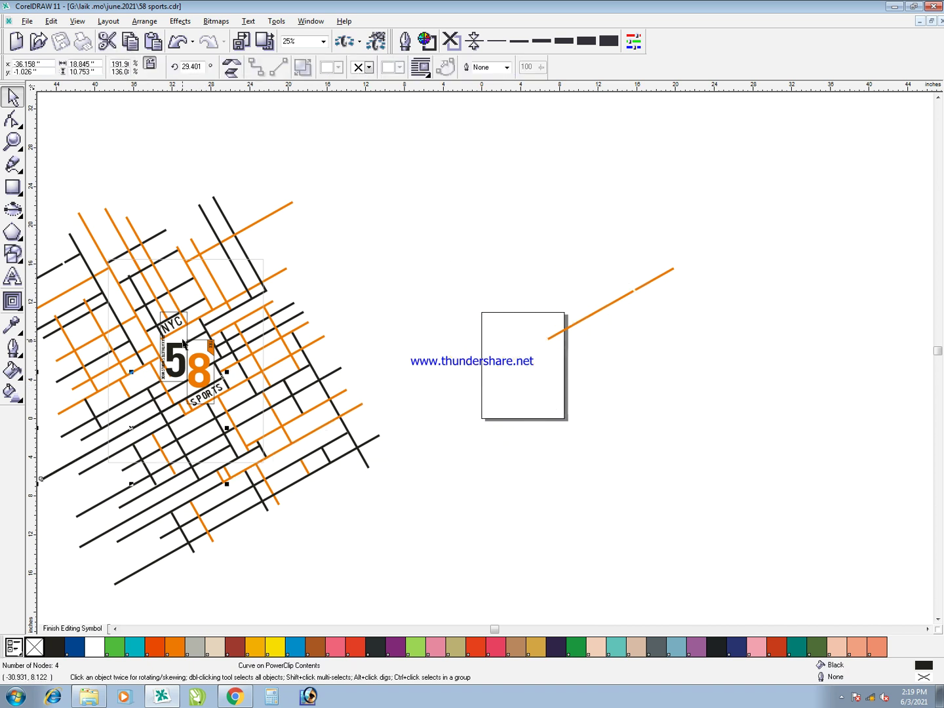
# Trim the 8 panel with the black stripe copy above SPORTS and delete that stripe copy
pyautogui.press('F2')
pyautogui.moveTo(185, 341); pyautogui.dragTo(280, 433)
pyautogui.keyDown('shift'); pyautogui.click(378, 289); pyautogui.keyUp('shift')
pyautogui.hotkey('alt', 'a')
pyautogui.press('p')
pyautogui.press('t')
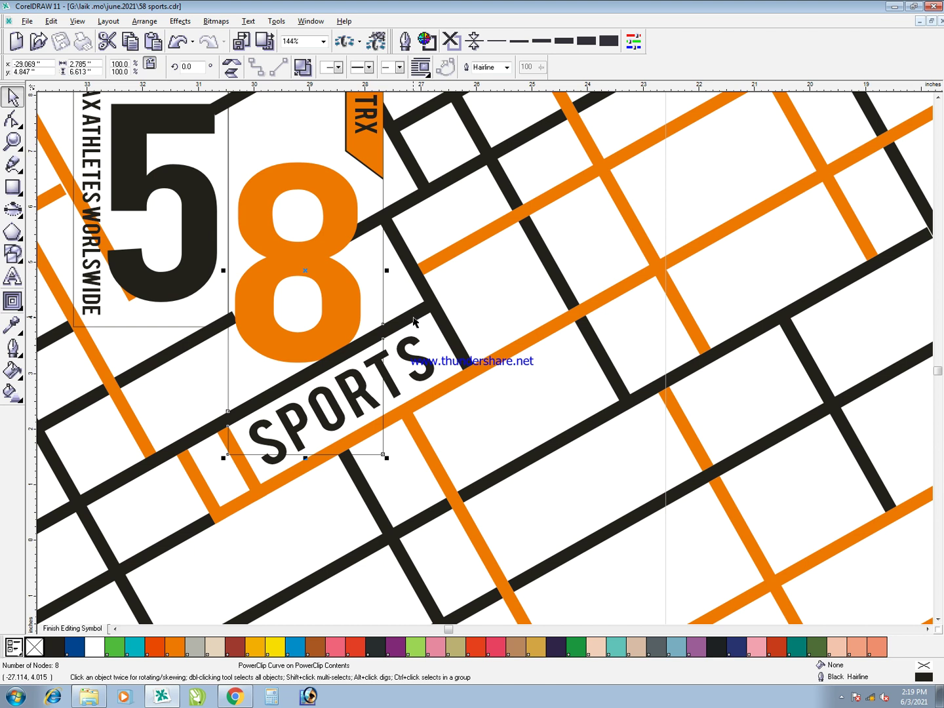
pyautogui.click(411, 318)
pyautogui.press('Delete')
# Delete the 8 panel's nodes below the cut so its lower edge follows the slanted SPORTS stripe
pyautogui.click(383, 346)
pyautogui.press('F10')
pyautogui.doubleClick(383, 338)
pyautogui.doubleClick(383, 454)
pyautogui.moveTo(228, 437); pyautogui.dragTo(248, 477)
pyautogui.press('Delete')
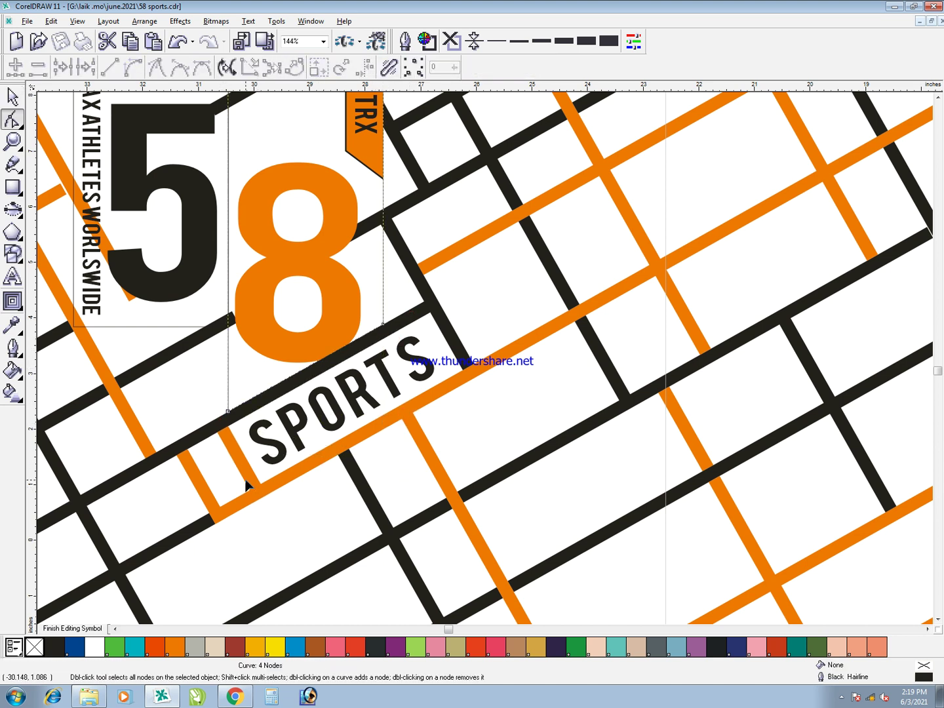
# Fill the trimmed 8 panel with black
pyautogui.press('space')
pyautogui.press('F4')
pyautogui.press('F2')
pyautogui.moveTo(138, 288); pyautogui.dragTo(270, 531)
pyautogui.click(56, 648)
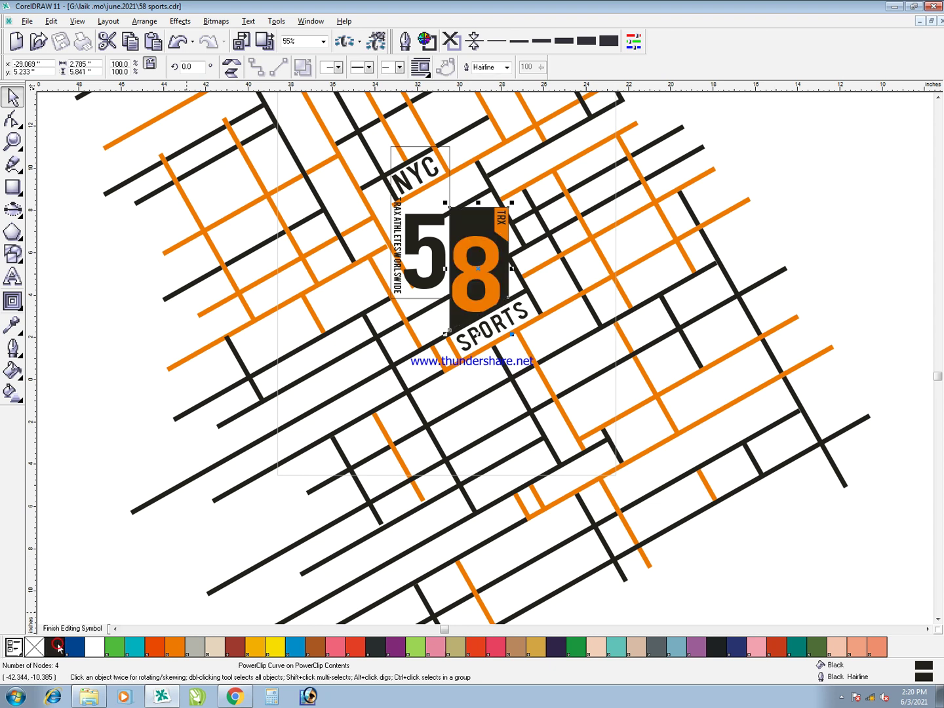
pyautogui.click(763, 210)
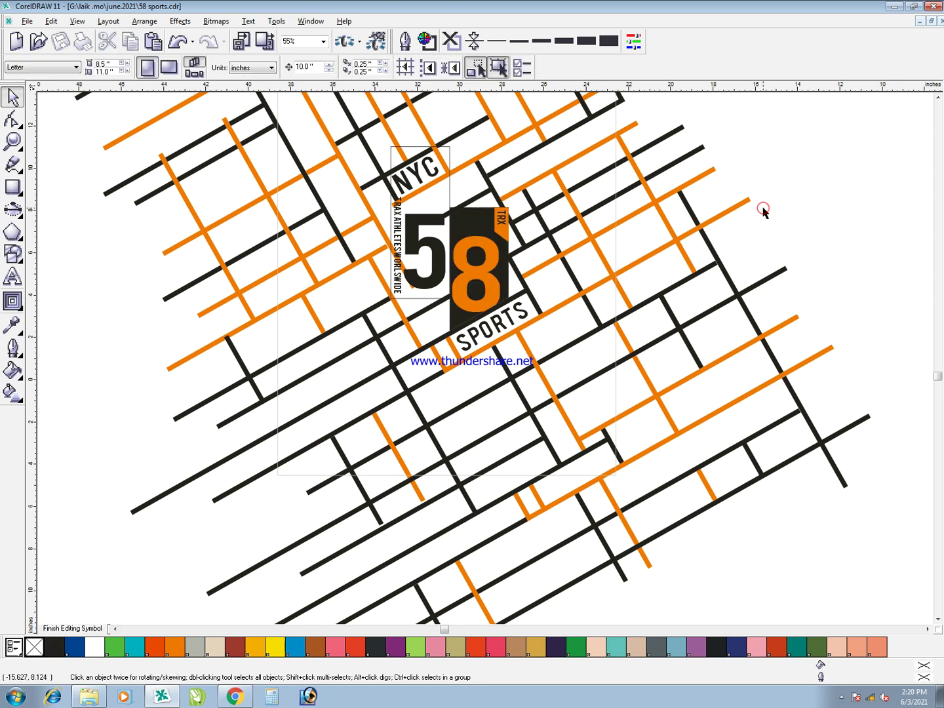
# Try enlarging the orange stripe copy to 17.363 by 9.961 inches and moving it 40 inches left below NYC
pyautogui.scroll(-3, 744, 226)
pyautogui.click(601, 317)
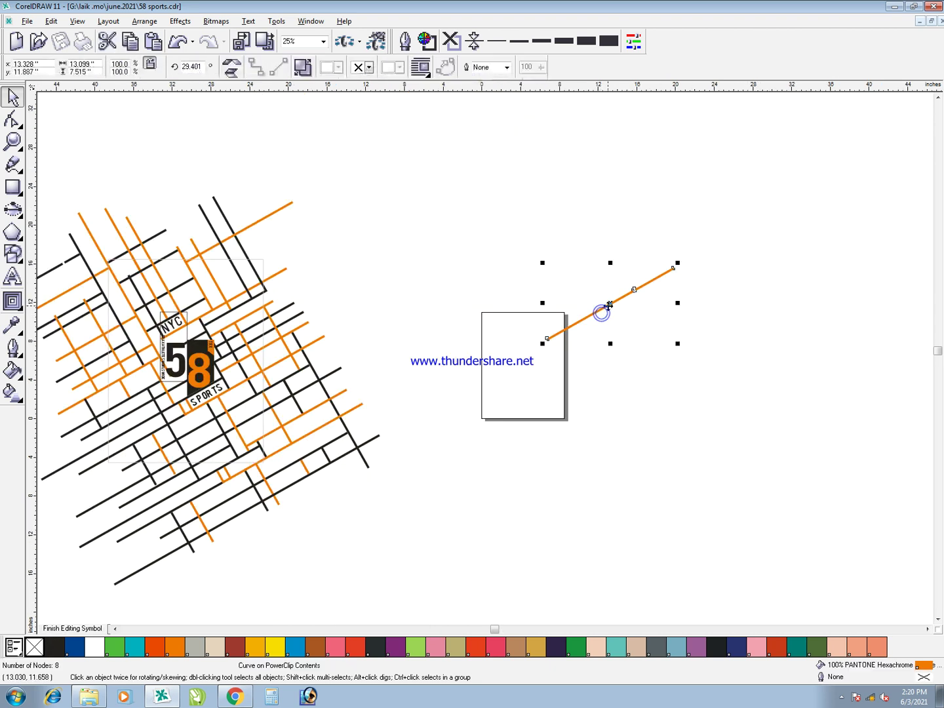
pyautogui.moveTo(679, 262); pyautogui.dragTo(755, 221)
pyautogui.hotkey('ctrl', 'z')
pyautogui.moveTo(541, 344); pyautogui.dragTo(500, 367)
pyautogui.scroll(2, 120, 232)
pyautogui.press('Left')
pyautogui.press('Left')
pyautogui.press('Left')
pyautogui.press('Left')
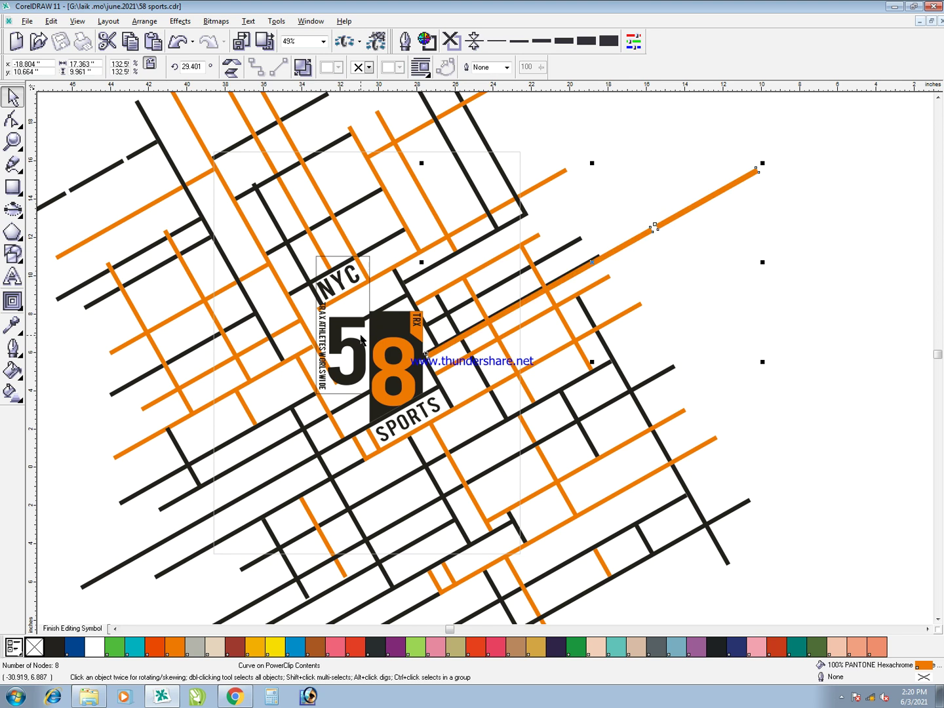
# Try filling the enlarged stripe with yellow, and replace the fill with a black outline only
pyautogui.click(275, 647)
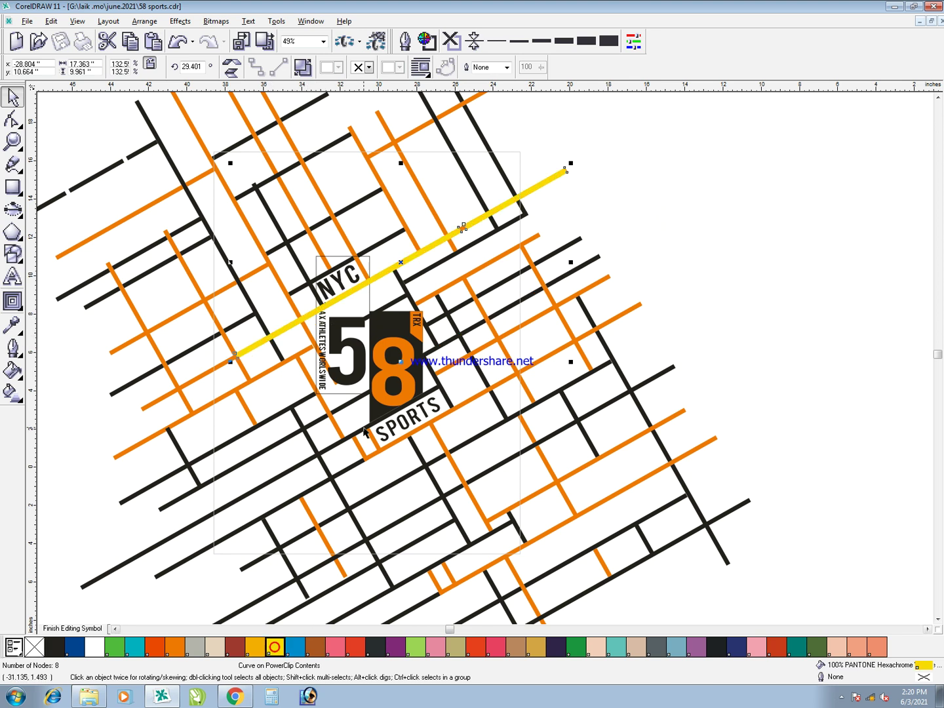
pyautogui.scroll(2, 249, 285)
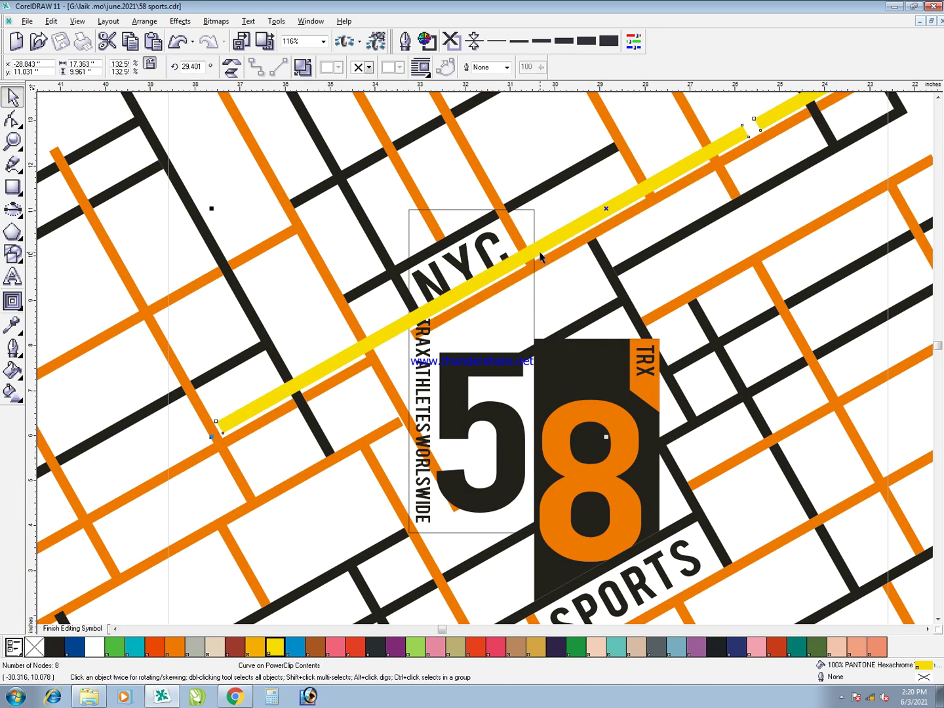
pyautogui.click(34, 647)
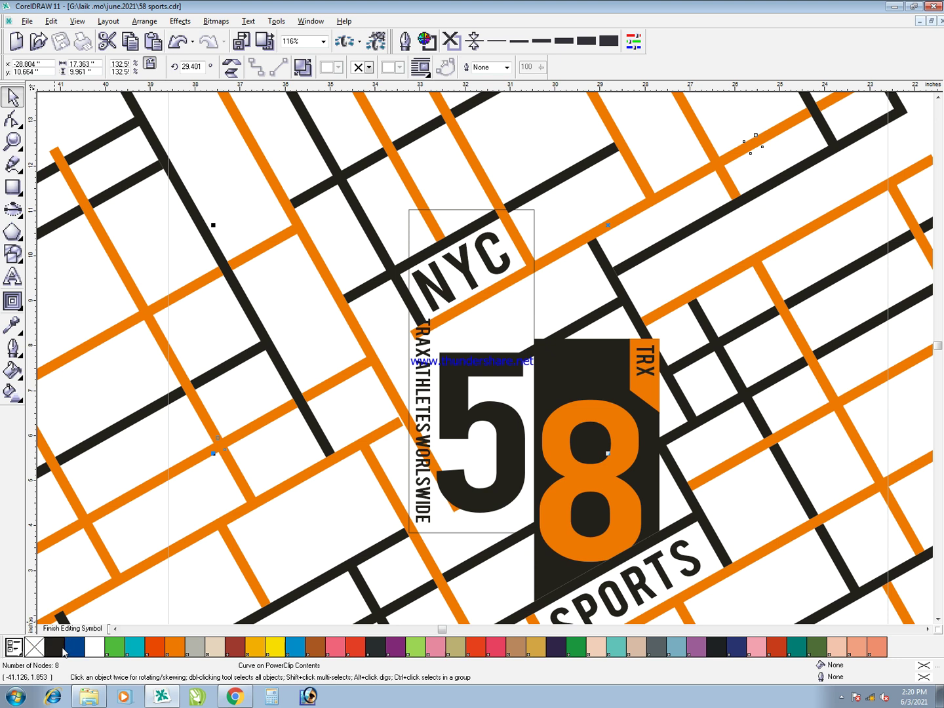
pyautogui.rightClick(55, 647)
# Undo the recolouring, move and enlargement of the orange stripe copy
pyautogui.scroll(-2, 402, 446)
pyautogui.hotkey('ctrl', 'z')
pyautogui.hotkey('ctrl', 'z')
pyautogui.hotkey('ctrl', 'z')
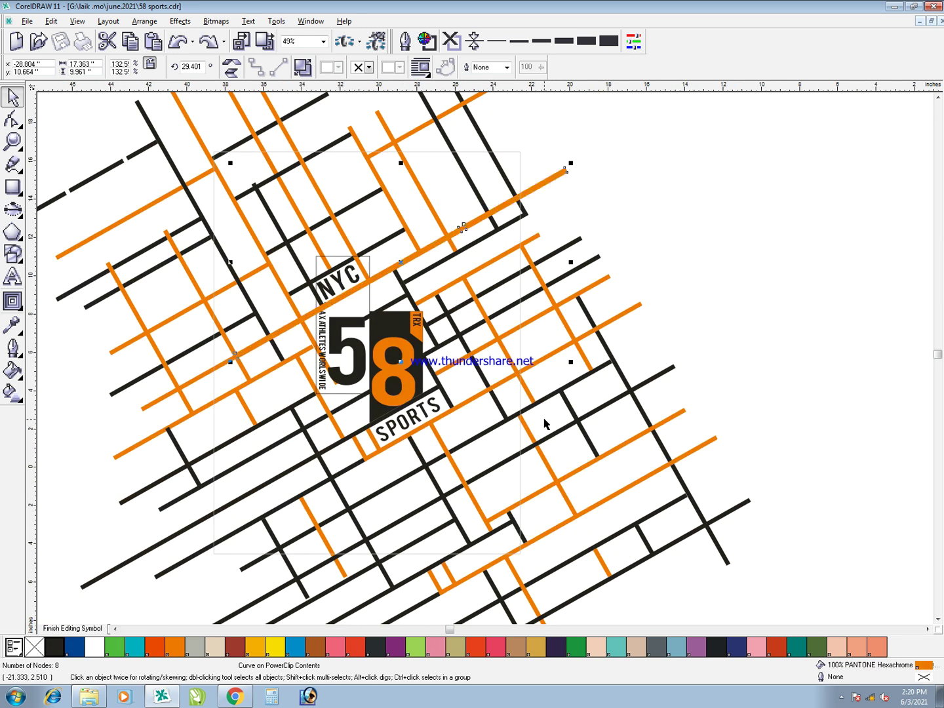
pyautogui.press('F3')
pyautogui.hotkey('ctrl', 'z')
pyautogui.hotkey('ctrl', 'z')
pyautogui.hotkey('ctrl', 'z')
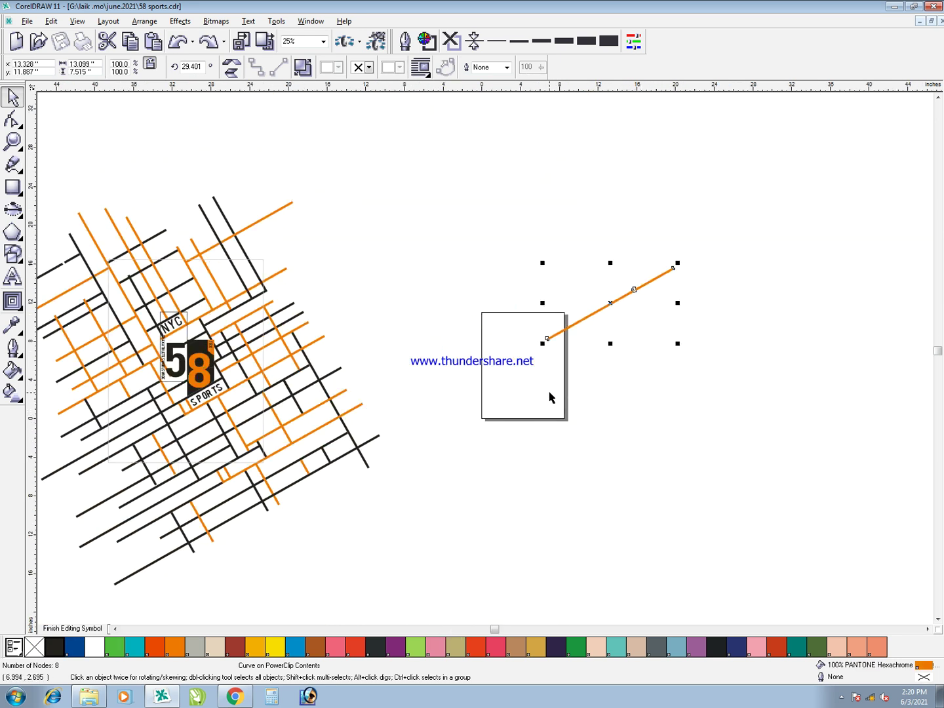
# Break apart the orange stripe copy and remove its shorter upper piece
pyautogui.press('F2')
pyautogui.moveTo(502, 258); pyautogui.dragTo(685, 405)
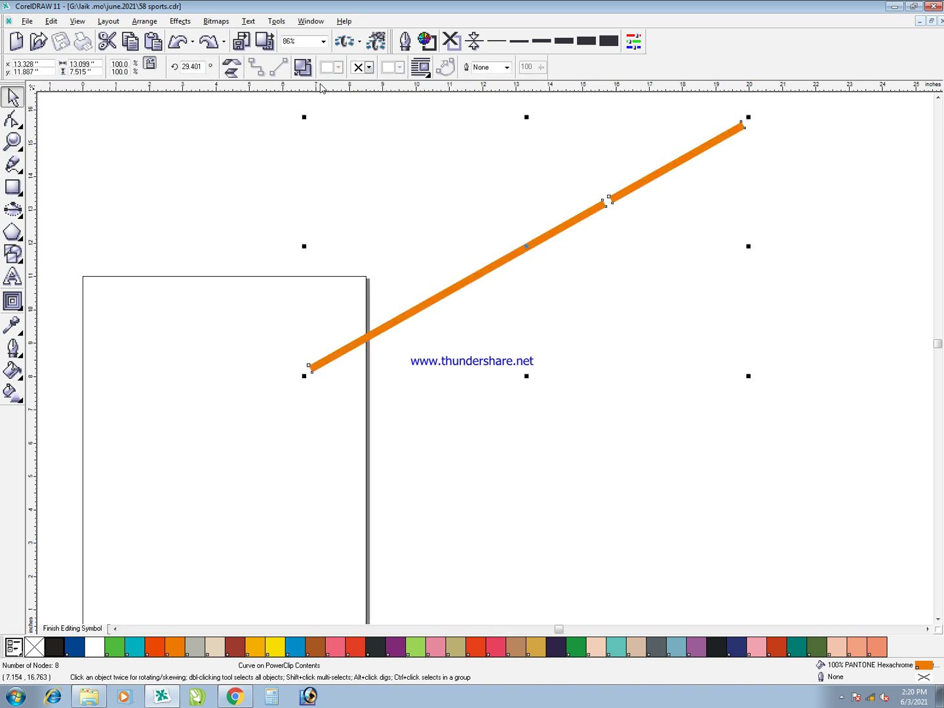
pyautogui.click(303, 68)
pyautogui.keyDown('shift'); pyautogui.click(501, 262); pyautogui.keyUp('shift')
pyautogui.hotkey('ctrl', 'z')
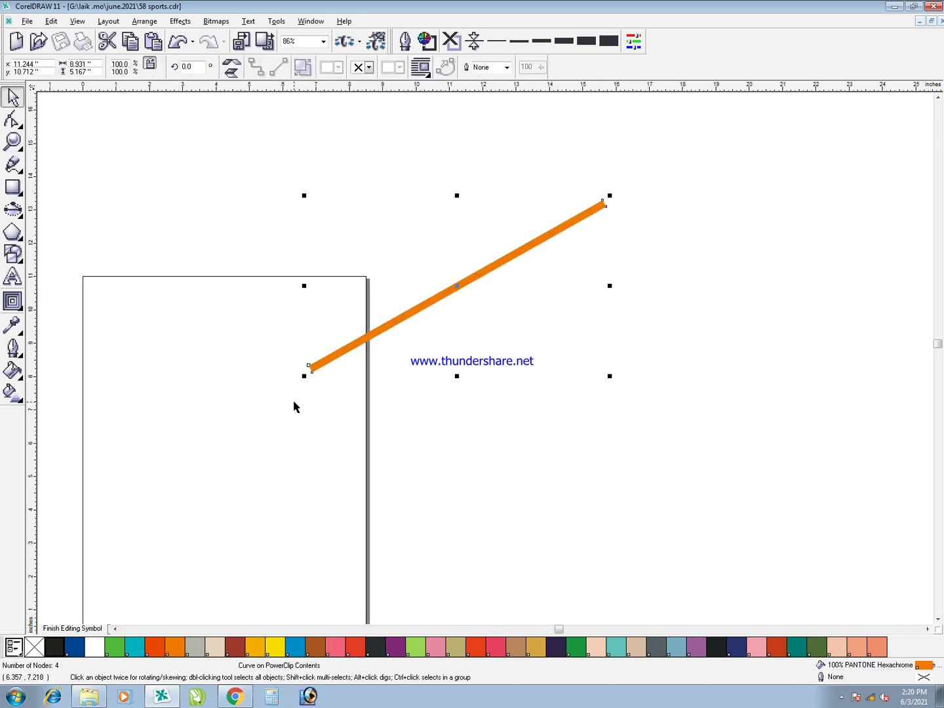
# Delete nodes from the remaining stripe piece to leave a single two-node line, and give it a yellow outline
pyautogui.moveTo(304, 376); pyautogui.dragTo(262, 400)
pyautogui.hotkey('ctrl', 'z')
pyautogui.moveTo(308, 363)
pyautogui.mouseDown()
pyautogui.moveTo(319, 375)
pyautogui.moveTo(322, 367)
pyautogui.mouseUp()
pyautogui.click(86, 67)
pyautogui.press('Delete')
pyautogui.press('Delete')
pyautogui.moveTo(546, 175); pyautogui.dragTo(607, 203)
pyautogui.press('Delete')
pyautogui.press('space')
pyautogui.rightClick(275, 647)
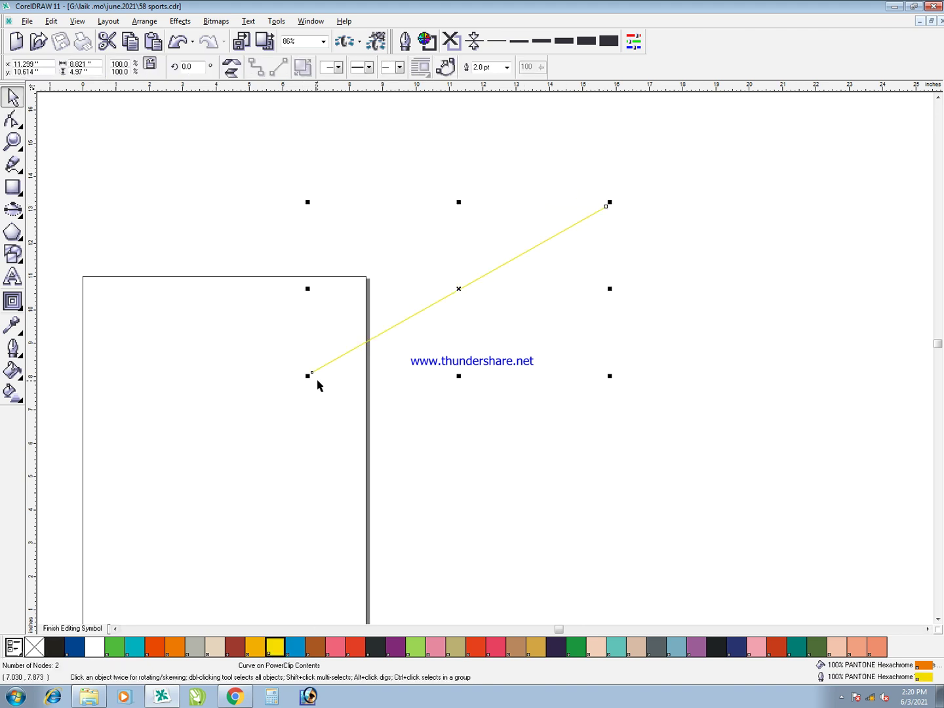
# Enlarge the yellow line to 16.383 by 9.231 inches and extend it with freehand segments into a closed orange shape
pyautogui.moveTo(308, 377)
pyautogui.mouseDown()
pyautogui.moveTo(103, 538)
pyautogui.moveTo(57, 517)
pyautogui.mouseUp()
pyautogui.press('F3')
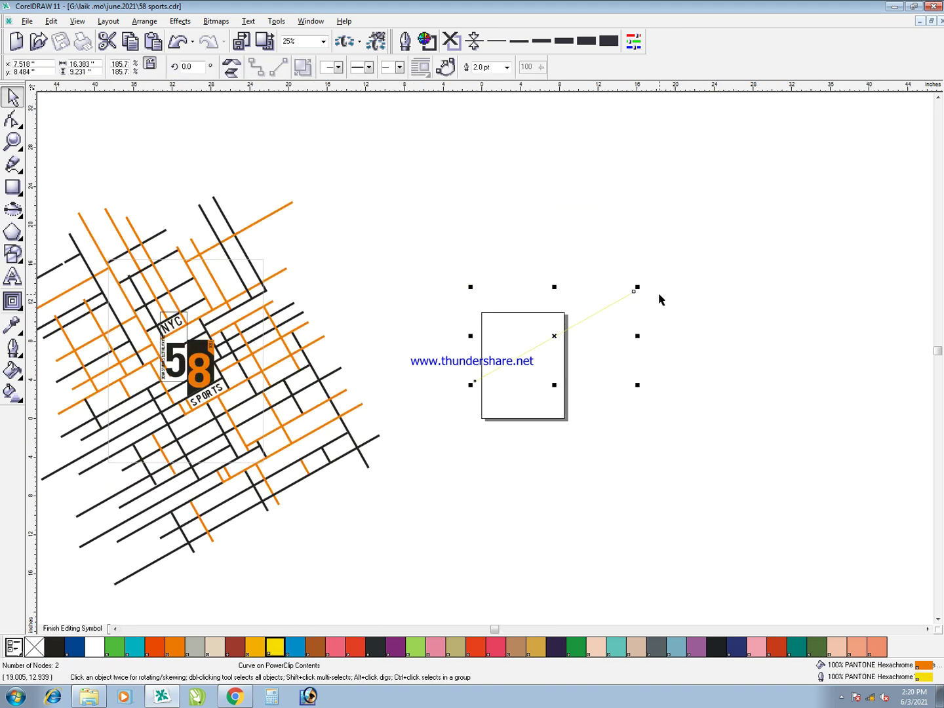
pyautogui.press('F5')
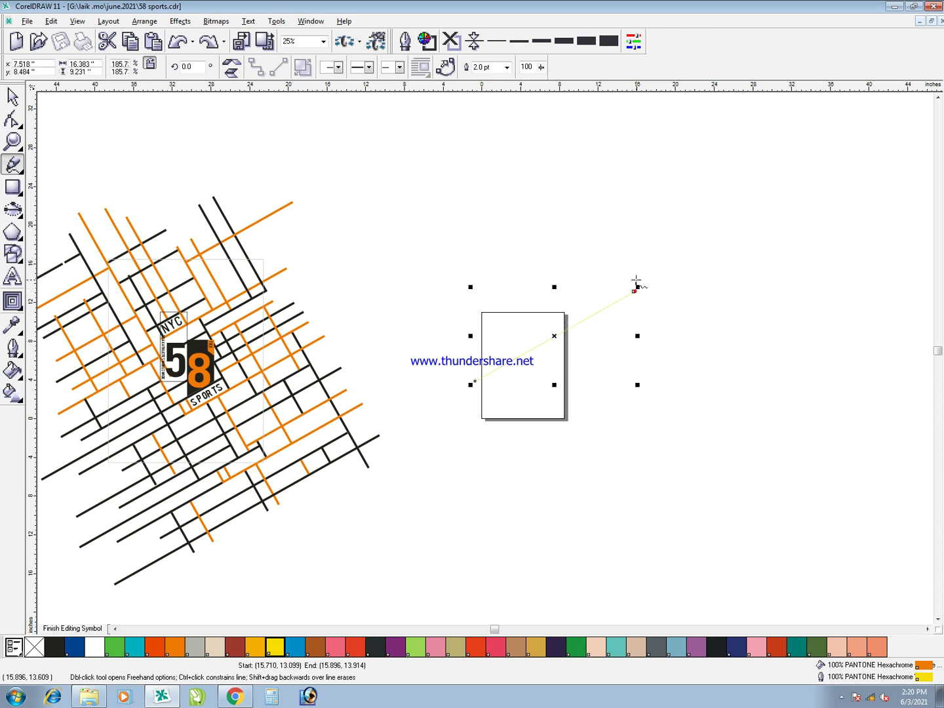
pyautogui.moveTo(637, 291); pyautogui.dragTo(351, 286)
pyautogui.hotkey('alt', 'c')
pyautogui.press('space')
# Move the orange shape 40 inches left over NYC, trim the top of the 5 panel with it, and delete the shape
pyautogui.press('F2')
pyautogui.moveTo(332, 478); pyautogui.dragTo(109, 210)
pyautogui.hotkey('shift', 'Left')
pyautogui.hotkey('shift', 'Left')
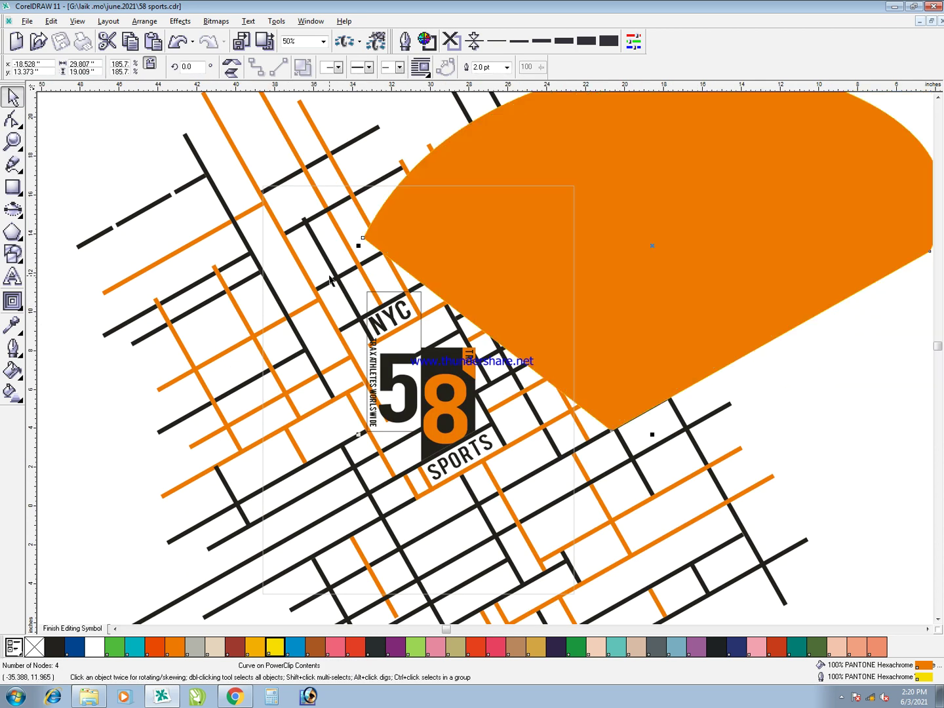
pyautogui.press('Left')
pyautogui.press('Left')
pyautogui.press('Left')
pyautogui.press('Right')
pyautogui.keyDown('shift'); pyautogui.click(415, 344); pyautogui.keyUp('shift')
pyautogui.click(460, 246)
pyautogui.hotkey('ctrl', 'pageup')
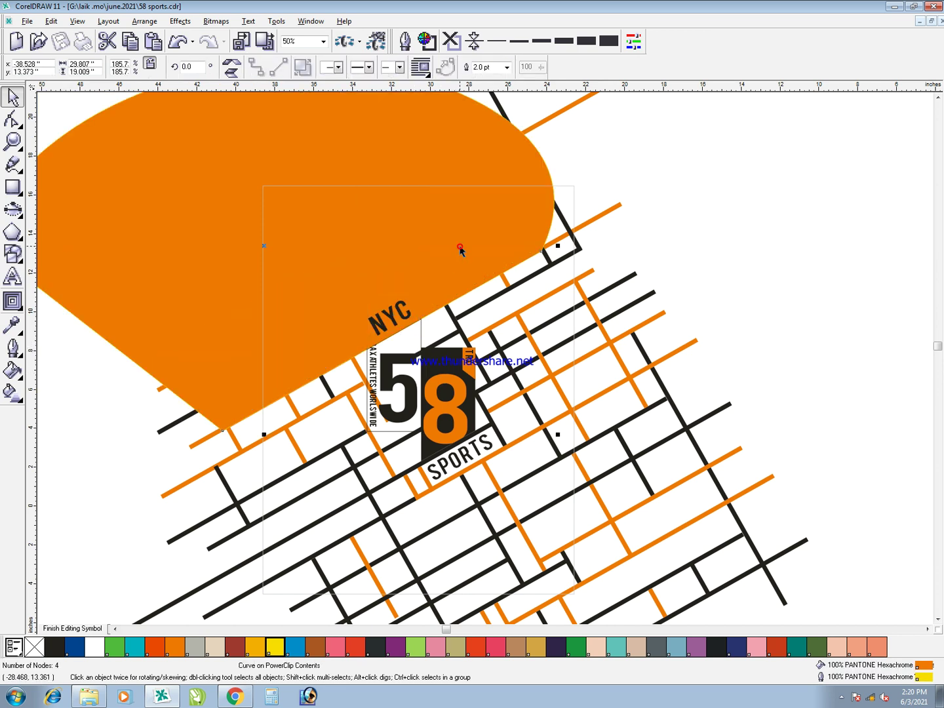
pyautogui.press('Delete')
# Fill the trimmed 5 panel with orange, remove its outline, and finish editing the clipped contents
pyautogui.click(416, 332)
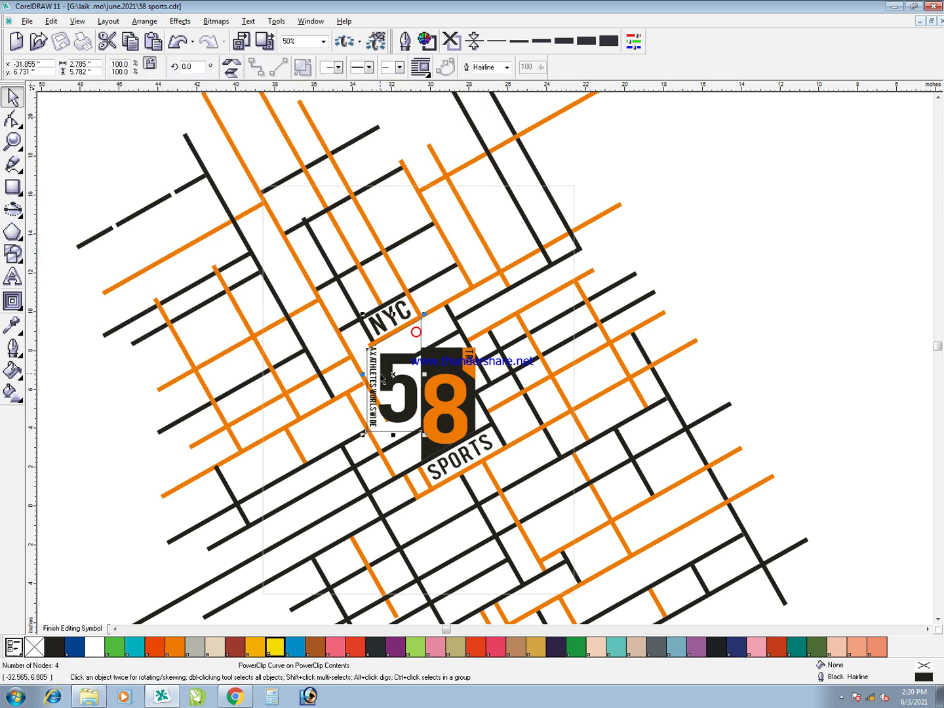
pyautogui.click(174, 649)
pyautogui.rightClick(34, 648)
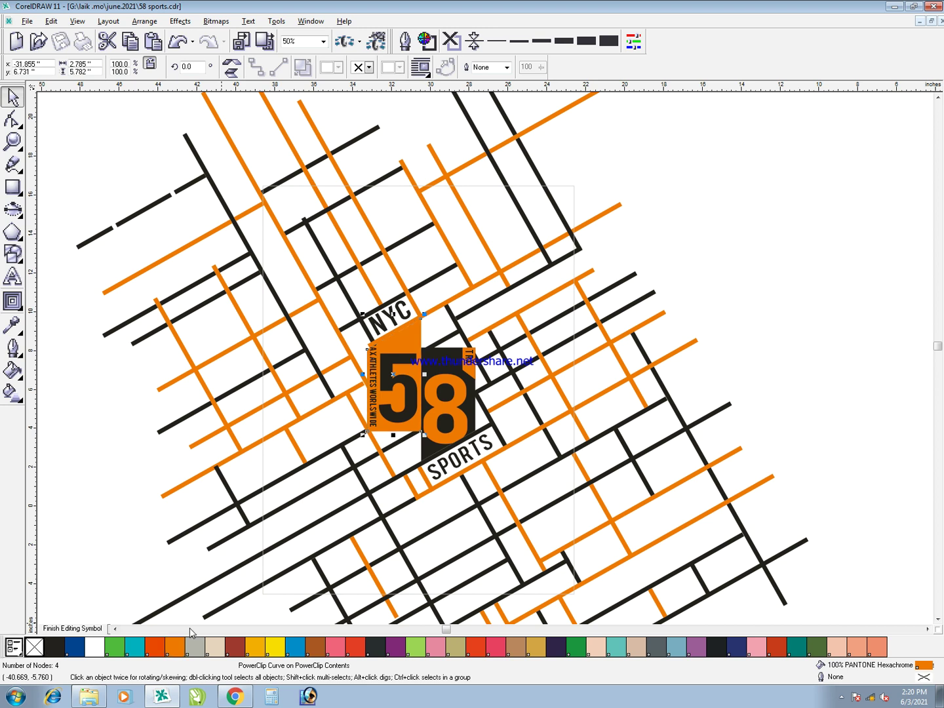
pyautogui.keyDown('ctrl'); pyautogui.click(790, 282); pyautogui.keyUp('ctrl')
pyautogui.click(615, 335)
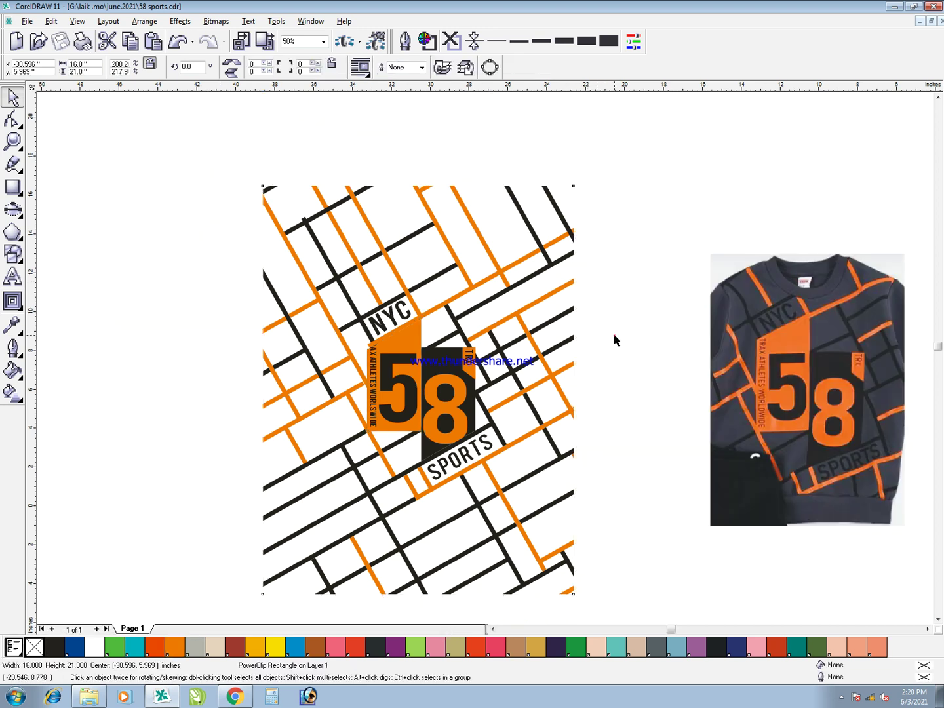
# Take the vertical TRAX ATHLETES WORLSWIDE lettering out of the 5 panel's clip and paste it into the surrounding artwork
pyautogui.click(402, 337)
pyautogui.click(402, 335)
pyautogui.click(426, 330)
pyautogui.keyDown('ctrl'); pyautogui.click(425, 329); pyautogui.keyUp('ctrl')
pyautogui.click(415, 330)
pyautogui.press('F2')
pyautogui.moveTo(350, 288); pyautogui.dragTo(446, 466)
pyautogui.keyDown('ctrl'); pyautogui.click(452, 268); pyautogui.keyUp('ctrl')
pyautogui.click(417, 272)
pyautogui.press('Delete')
pyautogui.keyDown('ctrl'); pyautogui.click(439, 298); pyautogui.keyUp('ctrl')
pyautogui.hotkey('ctrl', 'v')
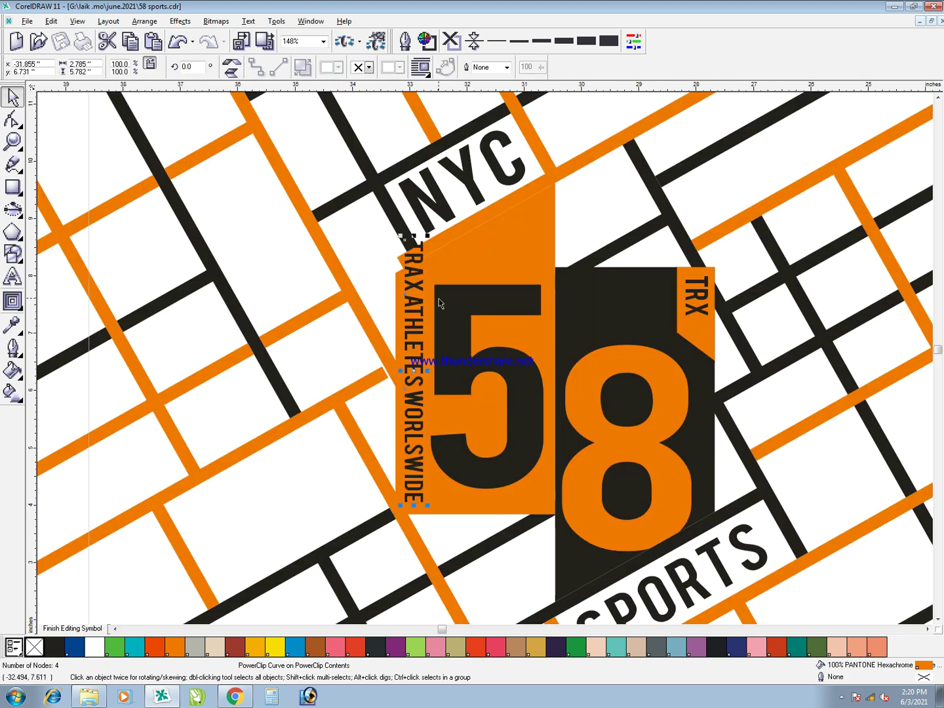
# Try extending the lower end of the orange stripe below NYC past the 5 panel's edge
pyautogui.press('F2')
pyautogui.moveTo(509, 403); pyautogui.dragTo(352, 124)
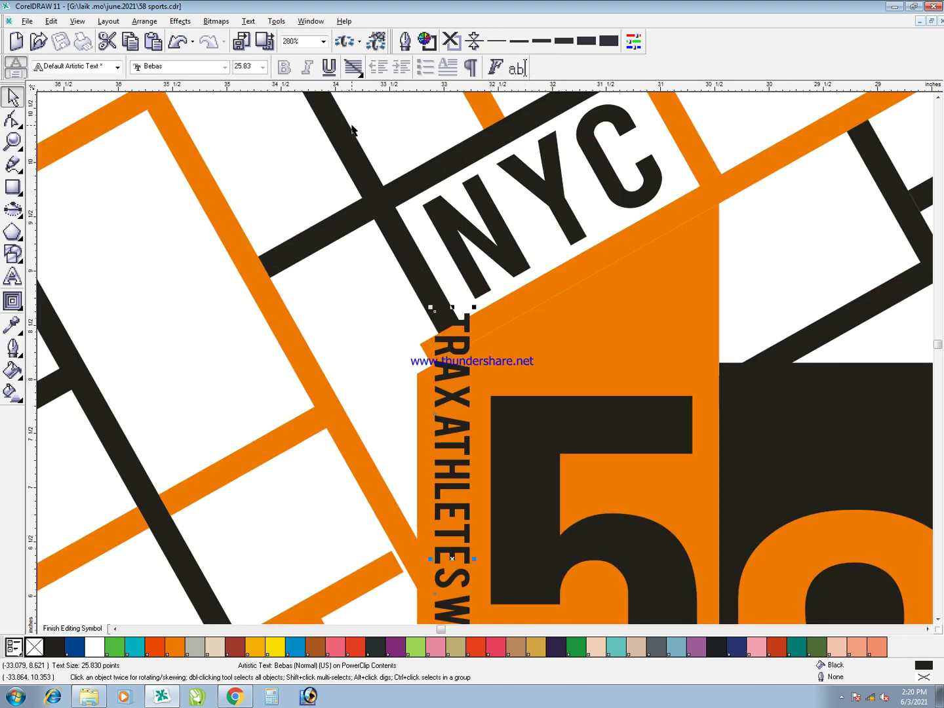
pyautogui.click(427, 352)
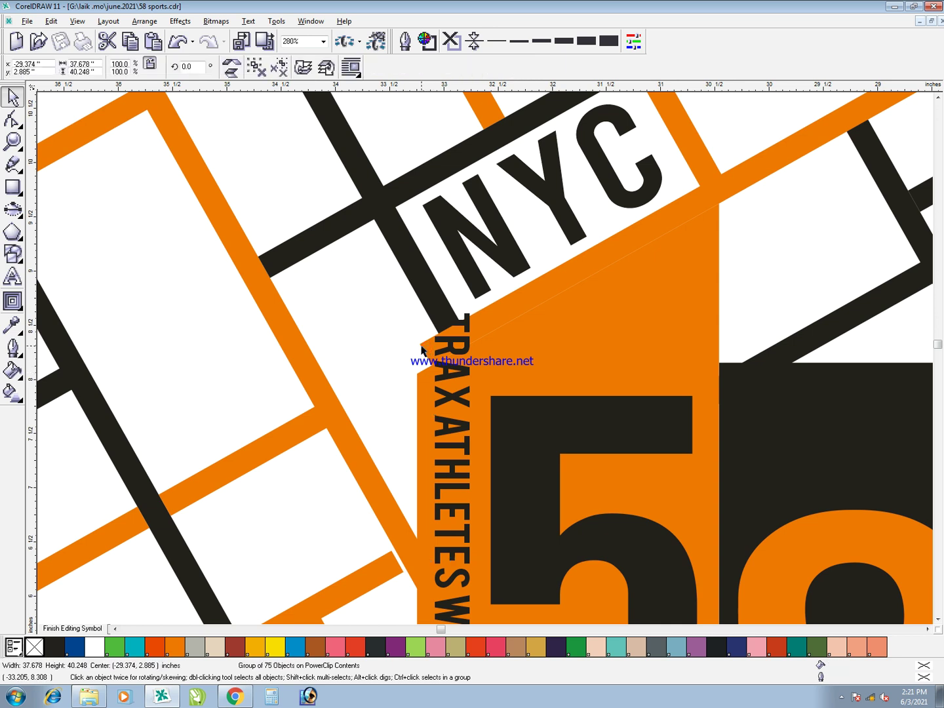
pyautogui.press('F10')
pyautogui.click(422, 350)
pyautogui.moveTo(388, 297); pyautogui.dragTo(495, 465)
pyautogui.moveTo(455, 309); pyautogui.dragTo(402, 342)
pyautogui.press('space')
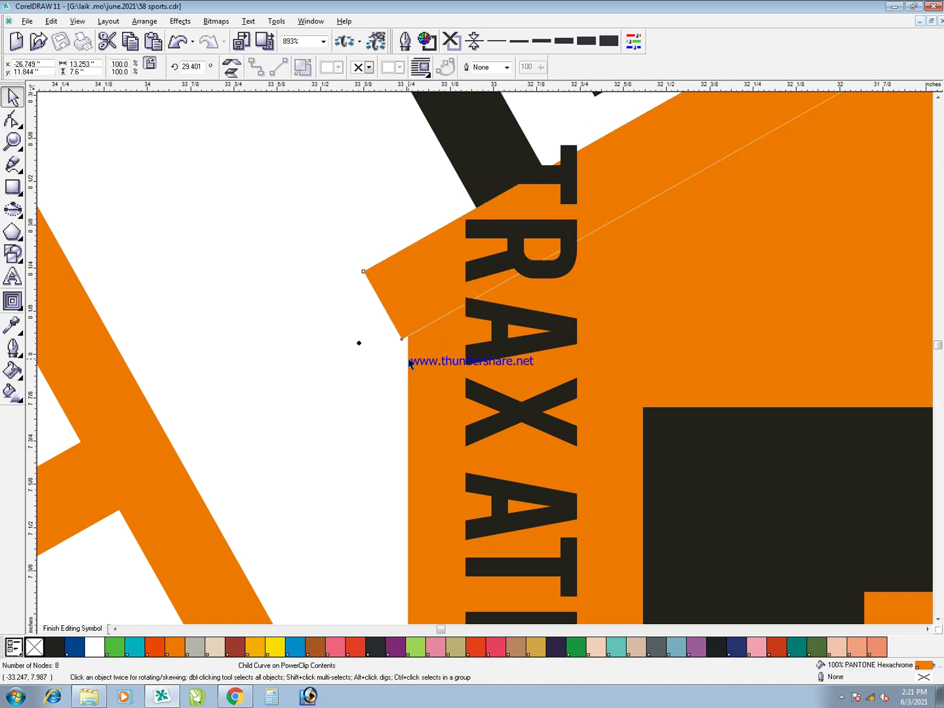
pyautogui.hotkey('ctrl', 'z')
# Raise the upper-left corner node of the orange 5 panel to meet the stripe's end below NYC
pyautogui.press('space')
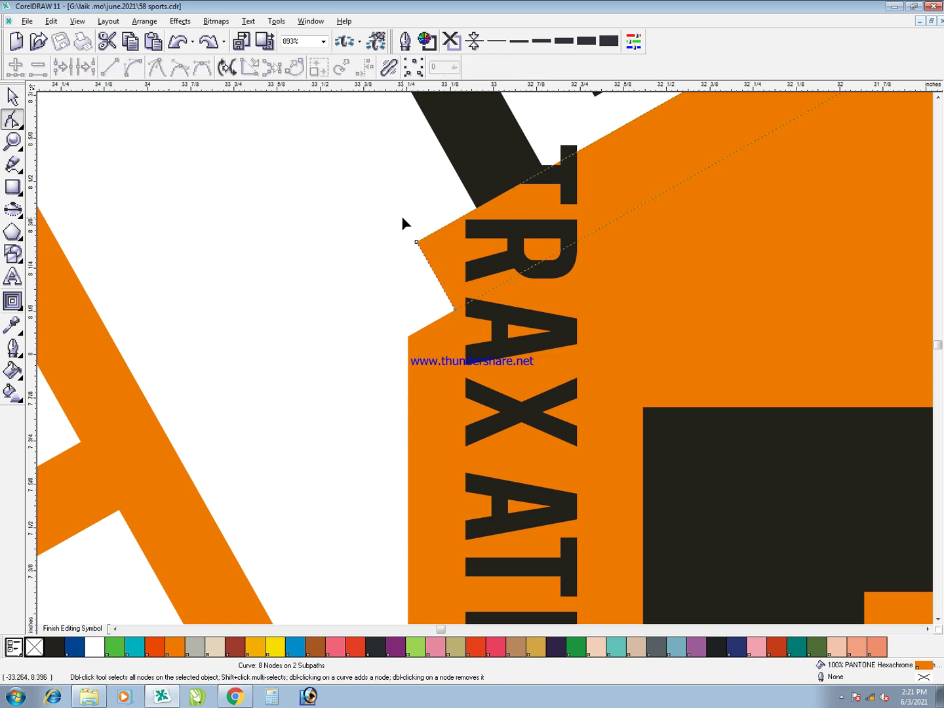
pyautogui.moveTo(454, 313); pyautogui.dragTo(457, 317)
pyautogui.press('space')
pyautogui.click(411, 363)
pyautogui.press('space')
pyautogui.moveTo(408, 338); pyautogui.dragTo(407, 249)
pyautogui.press('space')
pyautogui.scroll(-3, 416, 282)
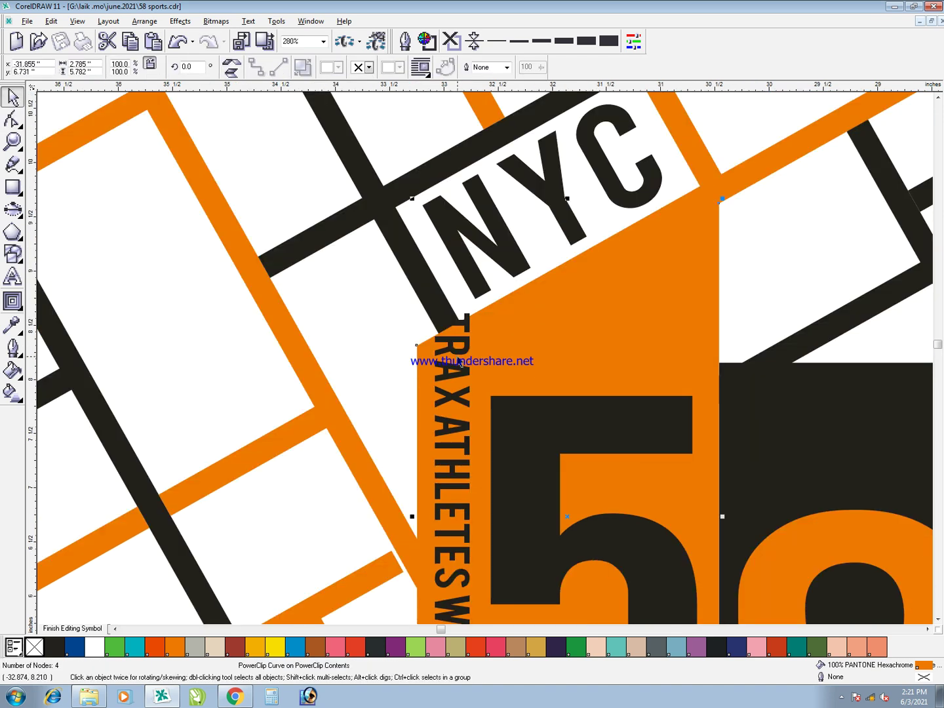
# Lower the vertical lettering slightly and pull down the 5 panel's bottom edge to make the panel 6.049 inches tall
pyautogui.click(417, 272)
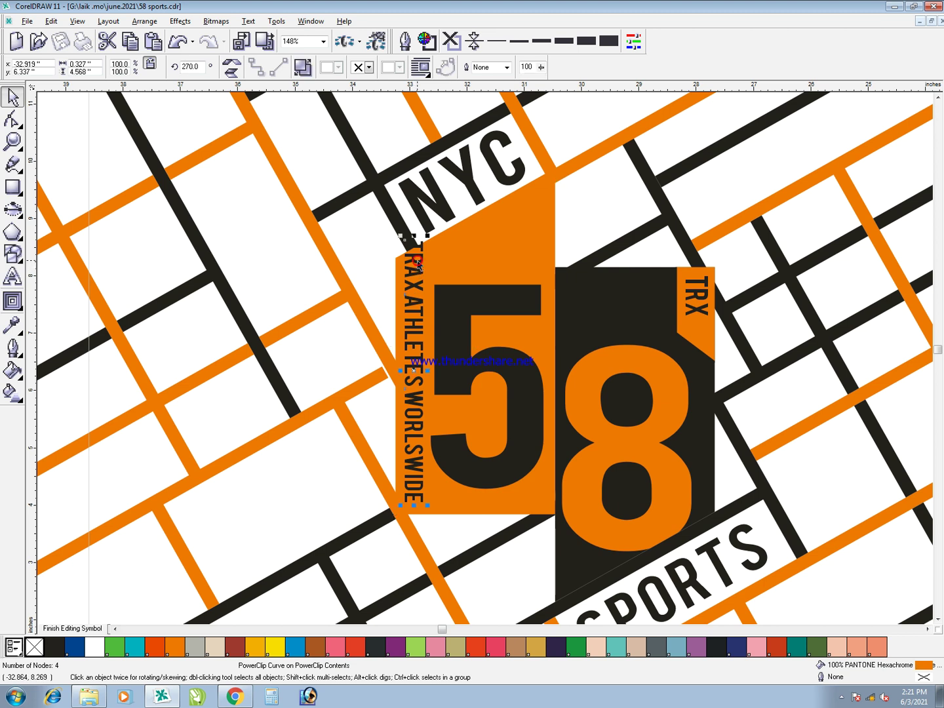
pyautogui.click(418, 265)
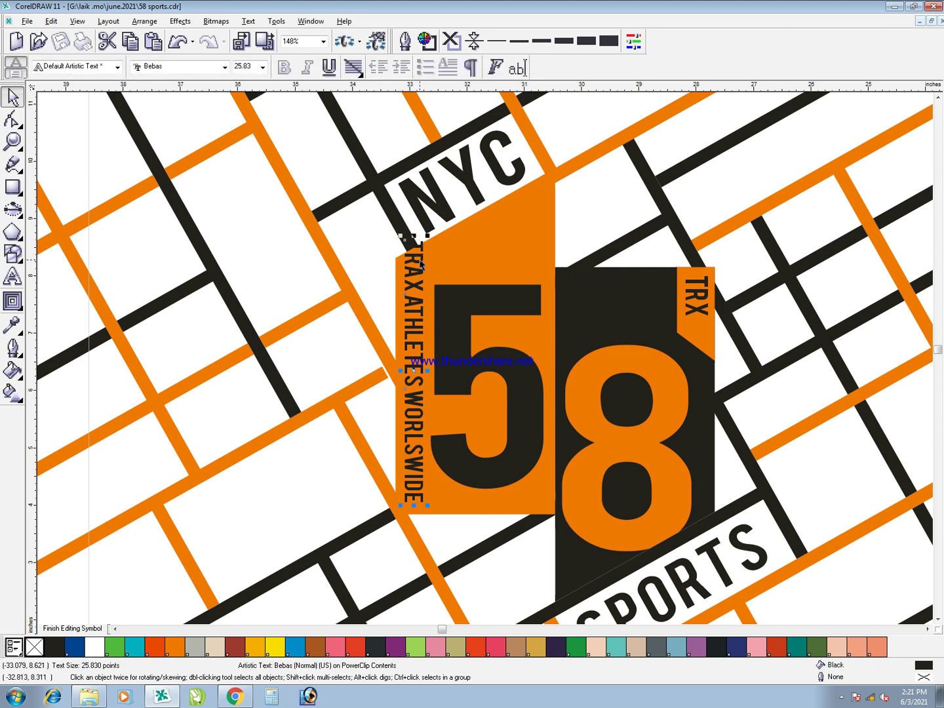
pyautogui.moveTo(420, 262); pyautogui.dragTo(419, 267)
pyautogui.click(461, 510)
pyautogui.press('F10')
pyautogui.moveTo(326, 489); pyautogui.dragTo(554, 531)
pyautogui.press('space')
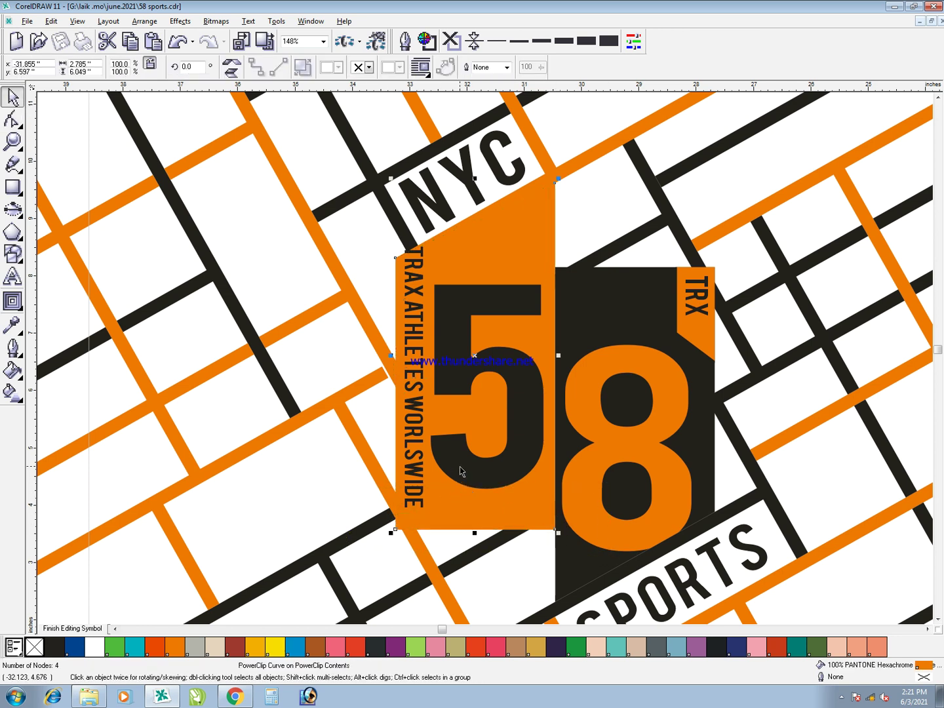
# Move the vertical lettering further down so it fits inside the orange panel, and finish editing the clipped contents
pyautogui.press('Escape')
pyautogui.click(423, 375)
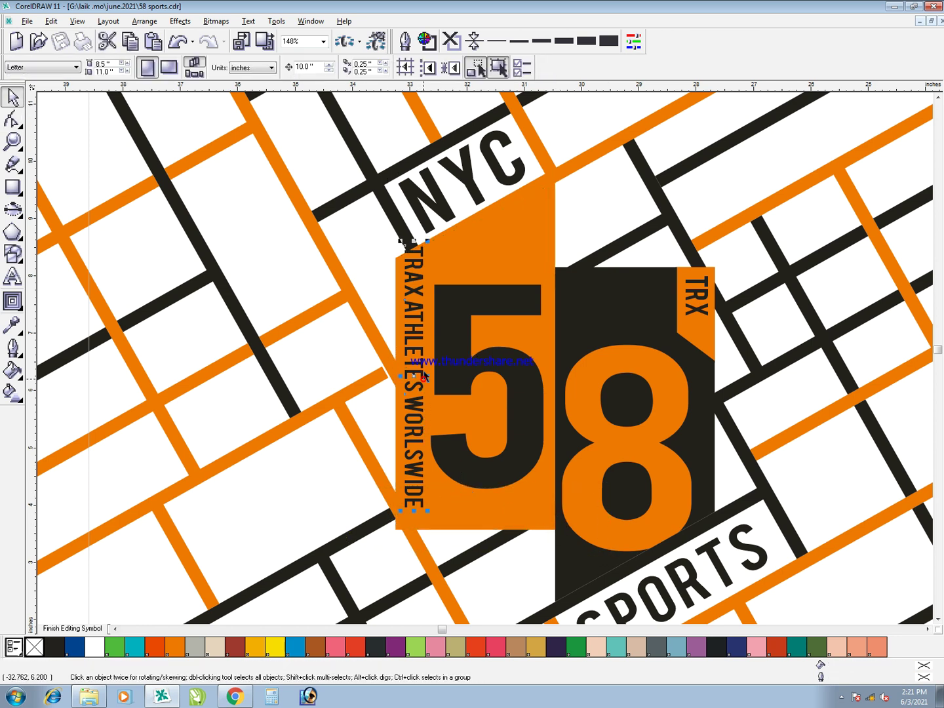
pyautogui.keyDown('shift'); pyautogui.click(451, 293); pyautogui.keyUp('shift')
pyautogui.moveTo(455, 293); pyautogui.dragTo(474, 288)
pyautogui.hotkey('ctrl', 'z')
pyautogui.click(577, 218)
pyautogui.moveTo(426, 257); pyautogui.dragTo(420, 269)
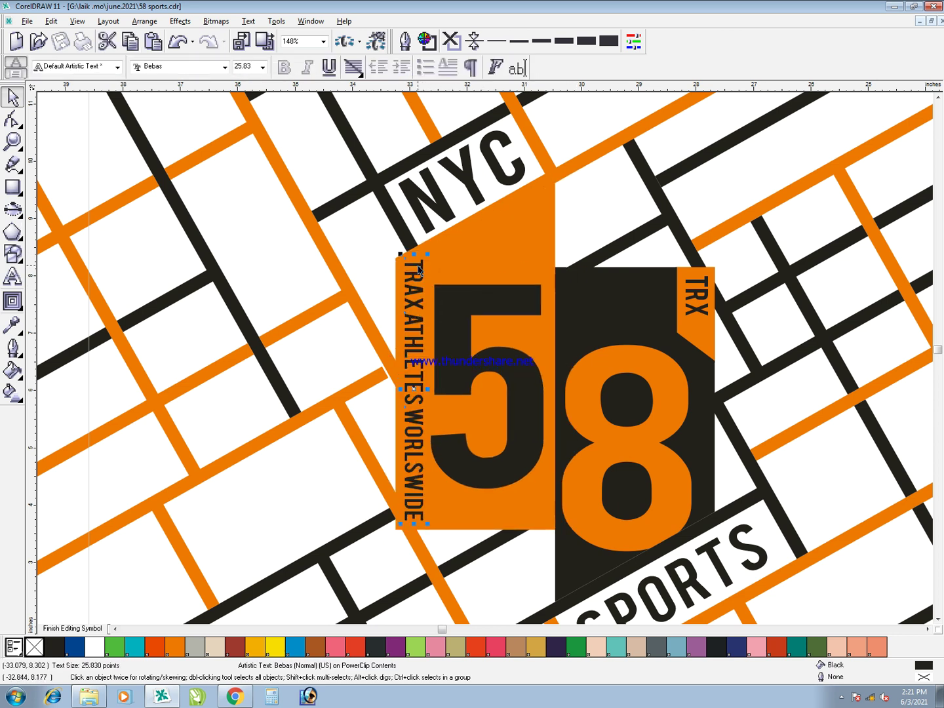
pyautogui.press('F3')
pyautogui.press('F3')
pyautogui.keyDown('ctrl'); pyautogui.click(362, 310); pyautogui.keyUp('ctrl')
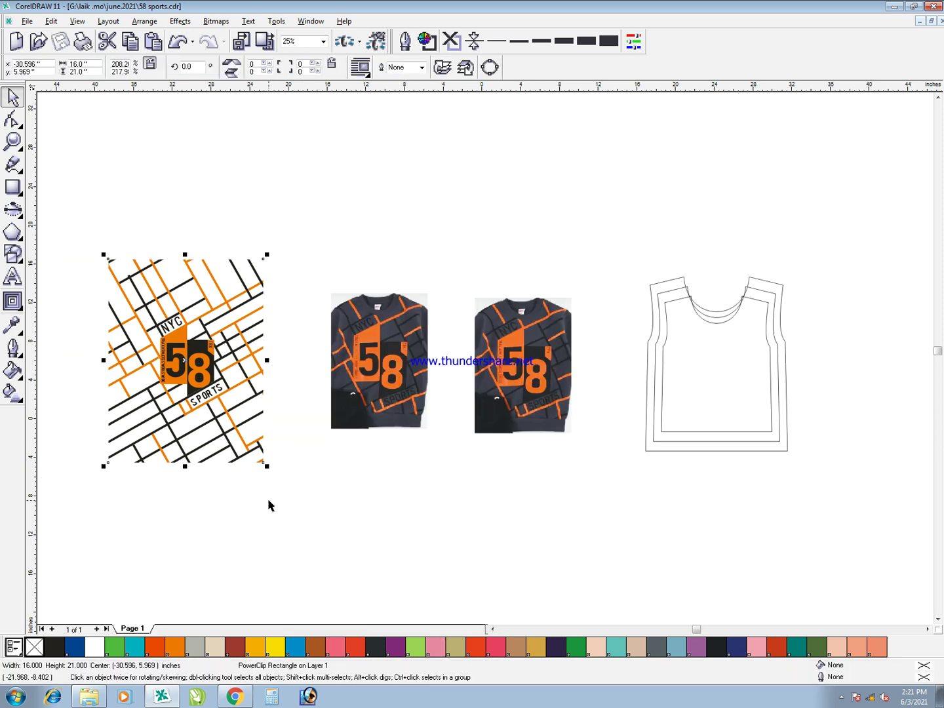
# Move the clipped artwork onto the nested shirt pattern outlines, centred horizontally on them, with its centre at 24.25, 4.722 inches
pyautogui.press('Right')
pyautogui.press('Right')
pyautogui.press('Right')
pyautogui.press('Right')
pyautogui.press('Right')
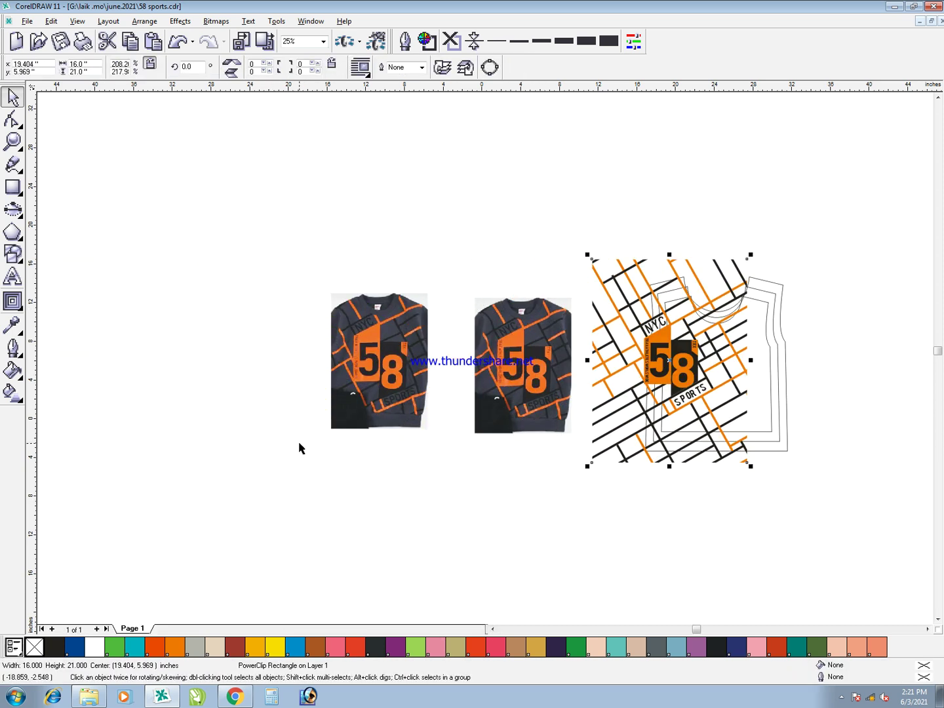
pyautogui.moveTo(793, 498); pyautogui.dragTo(786, 525)
pyautogui.press('c')
pyautogui.click(723, 495)
pyautogui.press('F2')
pyautogui.hotkey('ctrl', 's')
pyautogui.moveTo(610, 312); pyautogui.dragTo(615, 335)
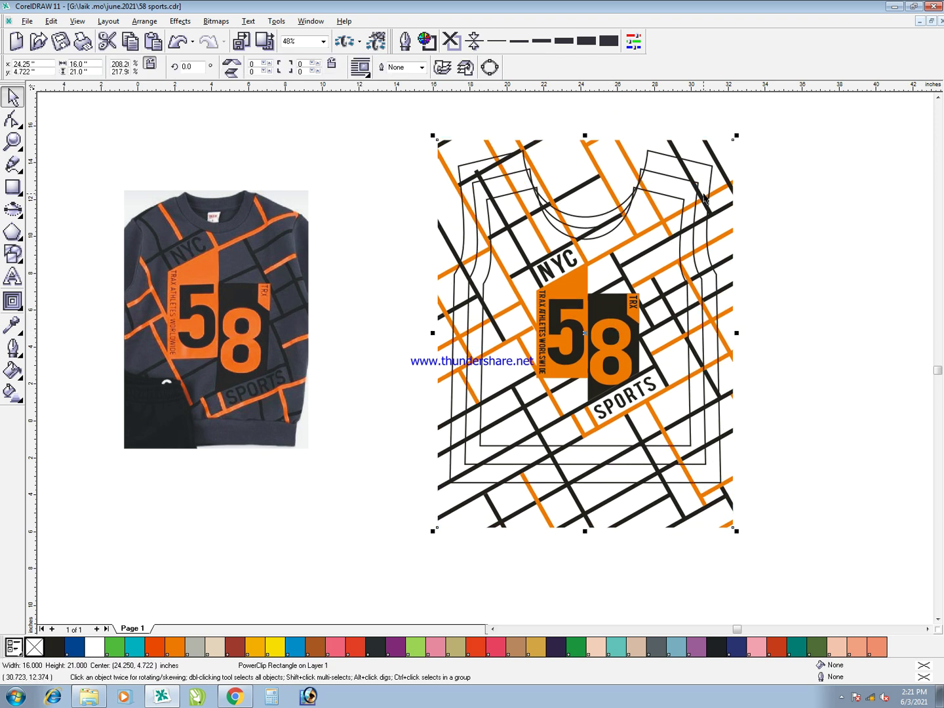
# Try placing the artwork inside the group of three shirt pattern outlines as a PowerClip
pyautogui.hotkey('alt', 'c')
pyautogui.press('w')
pyautogui.press('p')
pyautogui.click(700, 163)
pyautogui.click(794, 263)
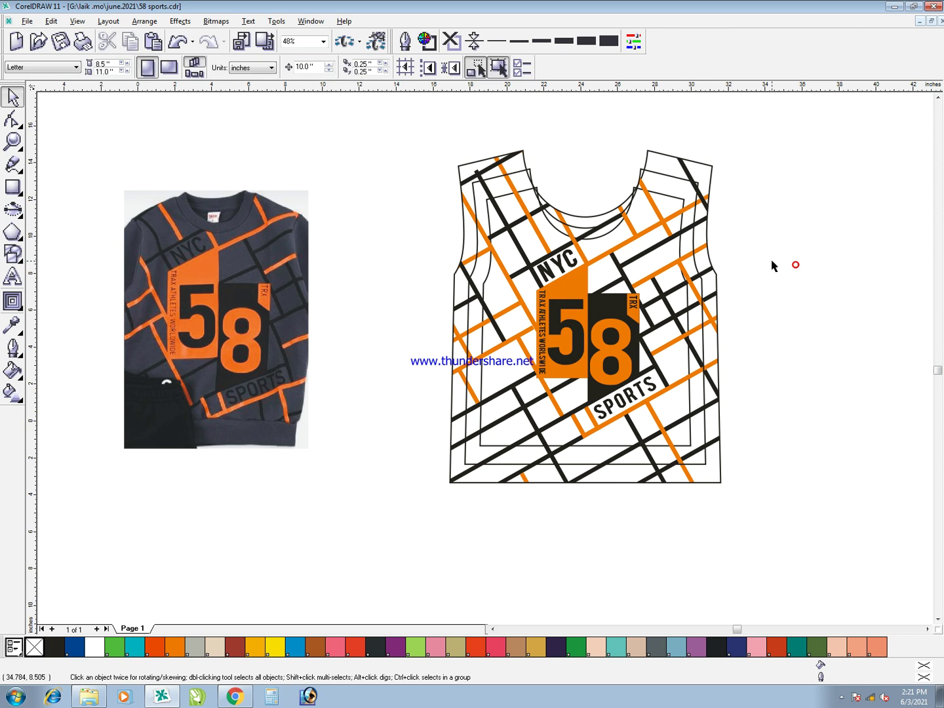
pyautogui.click(681, 189)
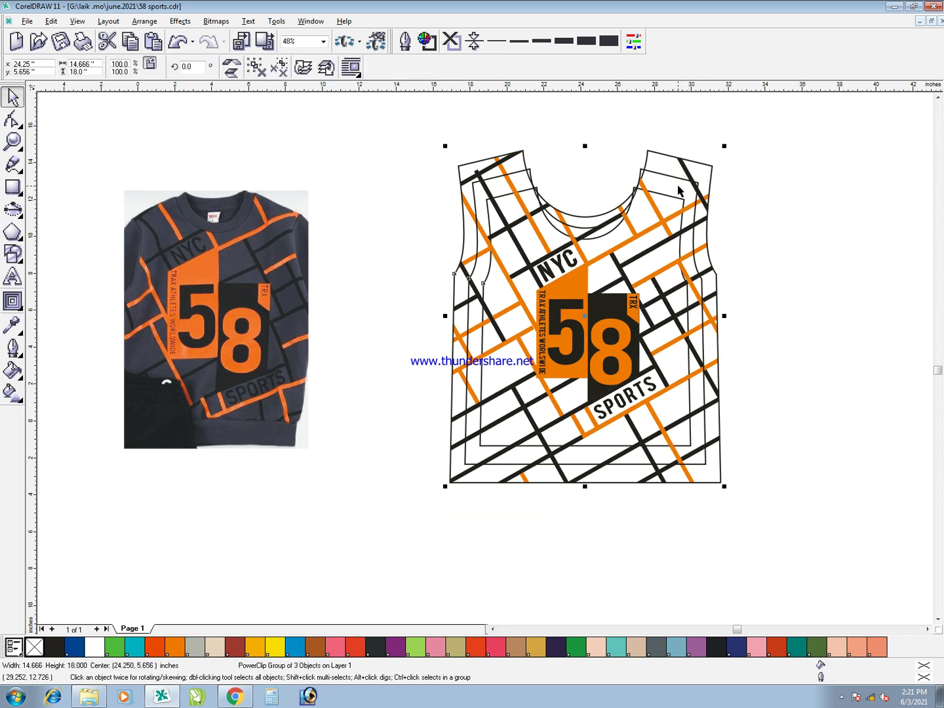
pyautogui.hotkey('ctrl', 'z')
# Move the artwork 20 inches right, clear of the shirt pattern outlines
pyautogui.click(525, 135)
pyautogui.click(454, 165)
pyautogui.moveTo(462, 166); pyautogui.dragTo(462, 144)
pyautogui.hotkey('ctrl', 'z')
pyautogui.click(318, 130)
pyautogui.click(472, 161)
pyautogui.press('Right')
# Separate the pattern outlines by moving the largest one 20 inches up and the smallest one away from the middle one
pyautogui.click(487, 161)
pyautogui.press('Up')
pyautogui.press('Up')
pyautogui.click(505, 205)
pyautogui.press('Up')
pyautogui.press('Down')
pyautogui.click(511, 225)
pyautogui.press('Up')
pyautogui.press('Up')
# Move the artwork 20 inches back left and place it inside the middle shirt pattern outline as a PowerClip
pyautogui.click(842, 369)
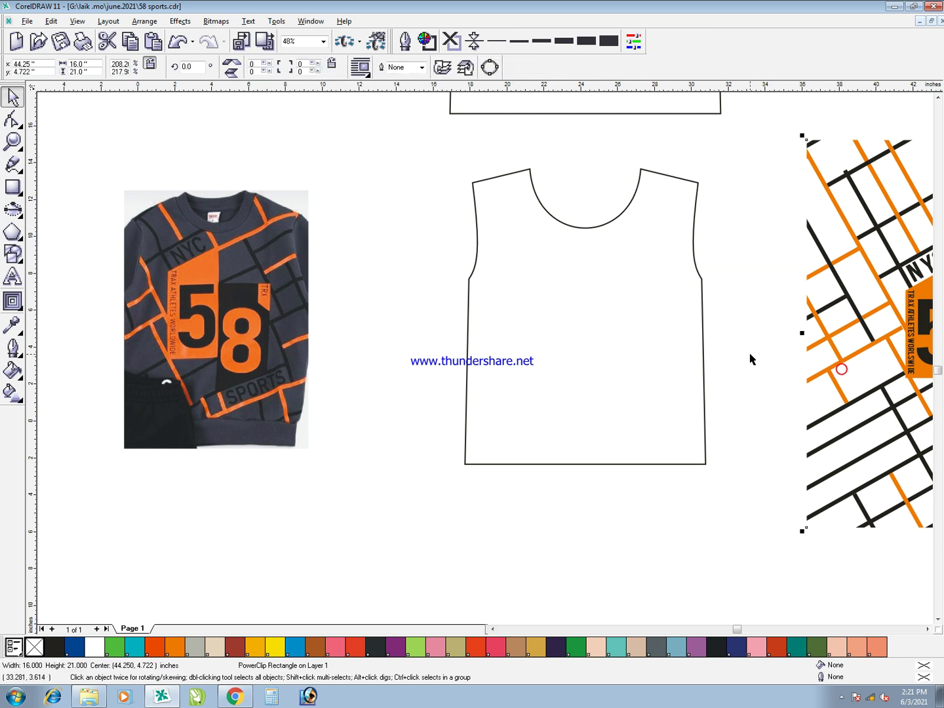
pyautogui.press('Left')
pyautogui.press('Left')
pyautogui.hotkey('alt', 'c')
pyautogui.press('w')
pyautogui.press('p')
pyautogui.click(669, 177)
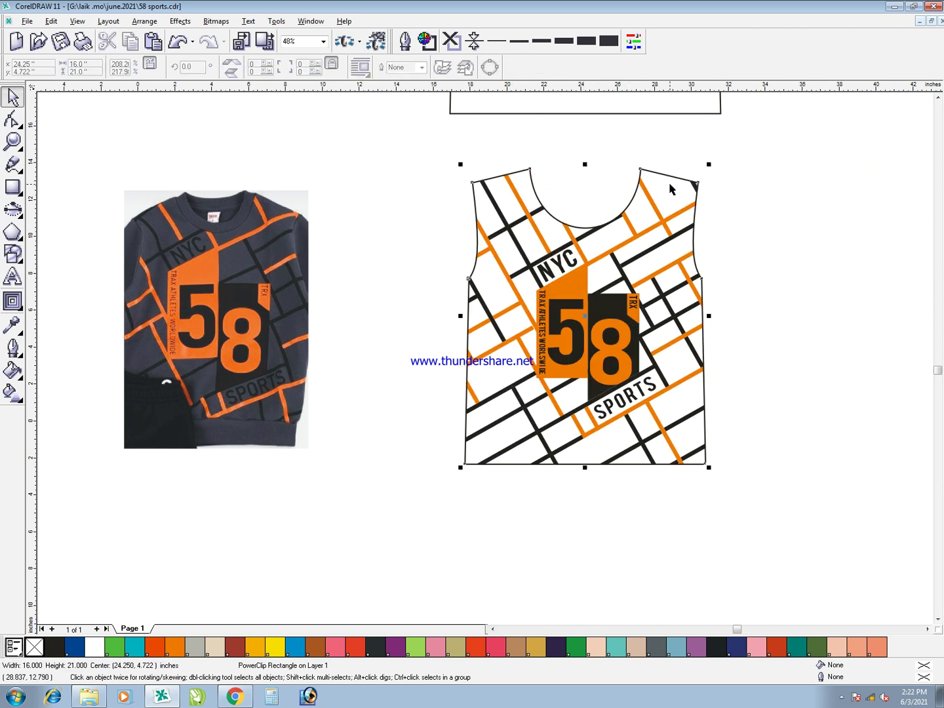
# Fill the shirt pattern with the dark grey R:60 G:58 B:71 sampled from the sweatshirt photo
pyautogui.press('e')
pyautogui.click(230, 262)
pyautogui.click(512, 257)
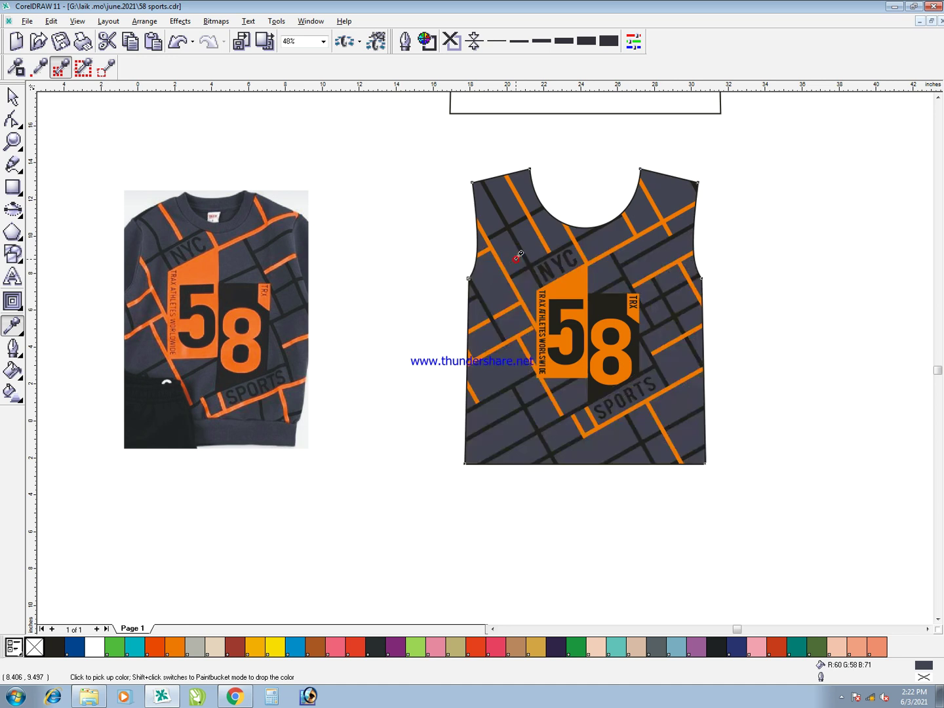
# Move the finished shirt pattern left until it sits beside the sweatshirt photo without overlapping it
pyautogui.press('space')
pyautogui.moveTo(554, 302); pyautogui.dragTo(369, 302)
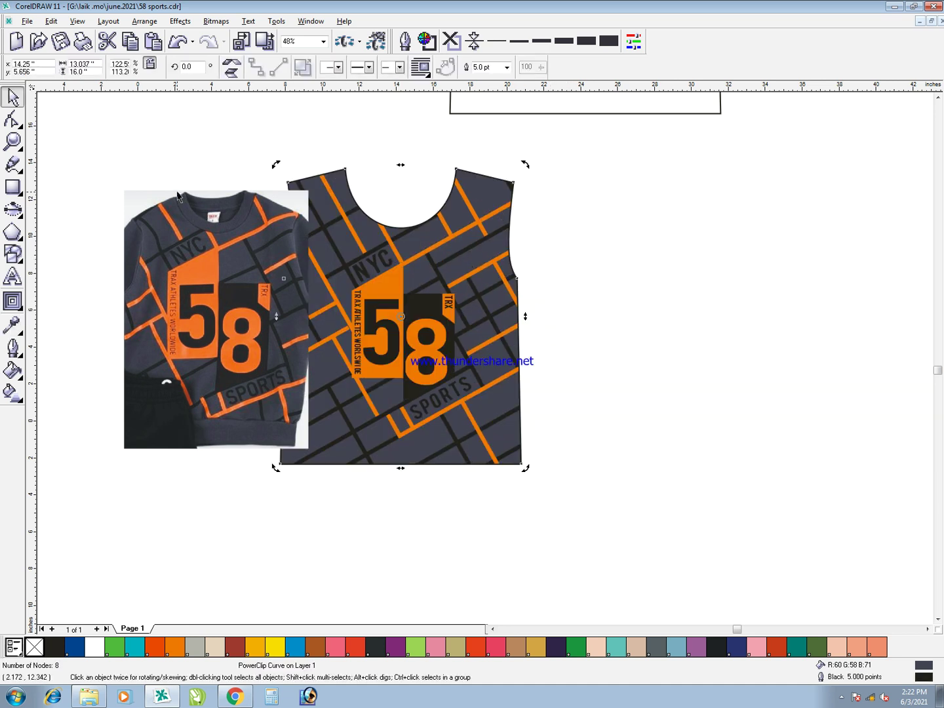
pyautogui.press('z')
pyautogui.moveTo(75, 137); pyautogui.dragTo(616, 518)
pyautogui.moveTo(546, 416); pyautogui.dragTo(595, 415)
# Delete the spare sweatshirt photo and preview the finished design full screen next to the reference
pyautogui.click(40, 235)
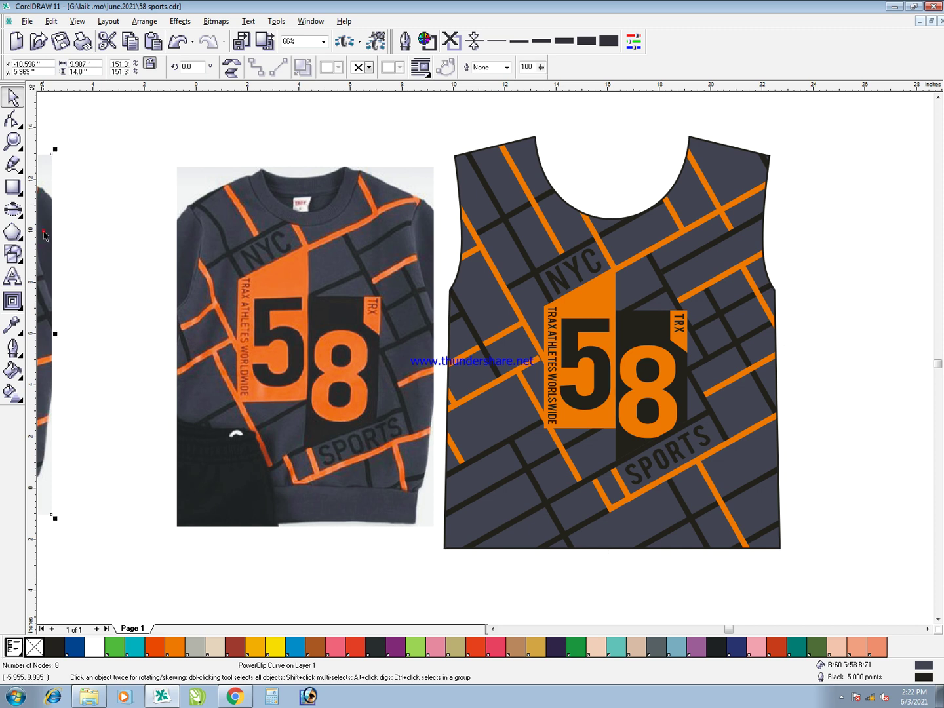
pyautogui.press('Delete')
pyautogui.press('F9')
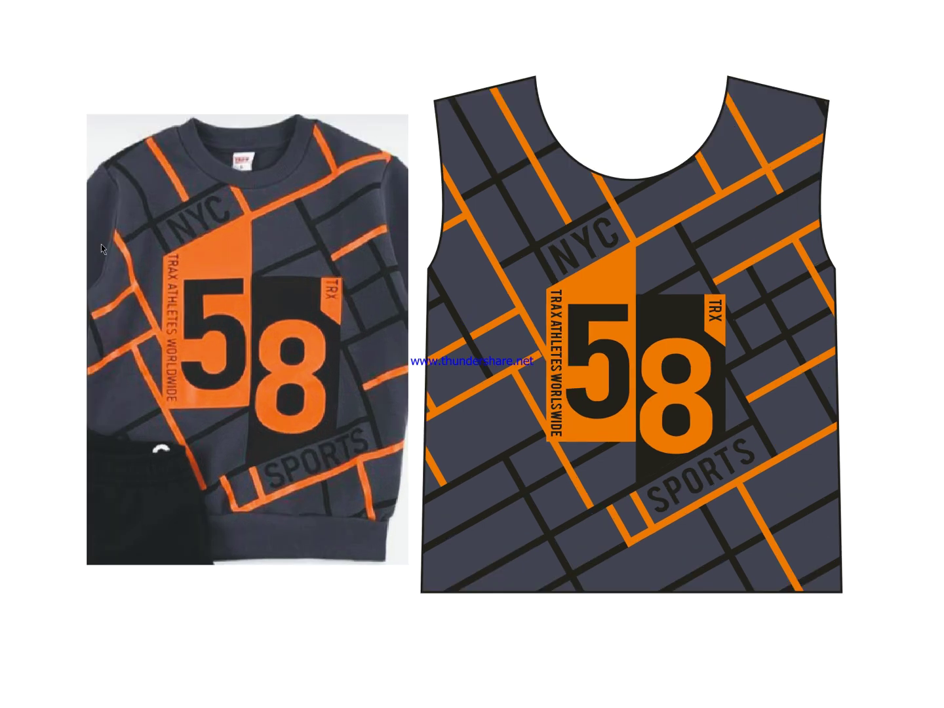